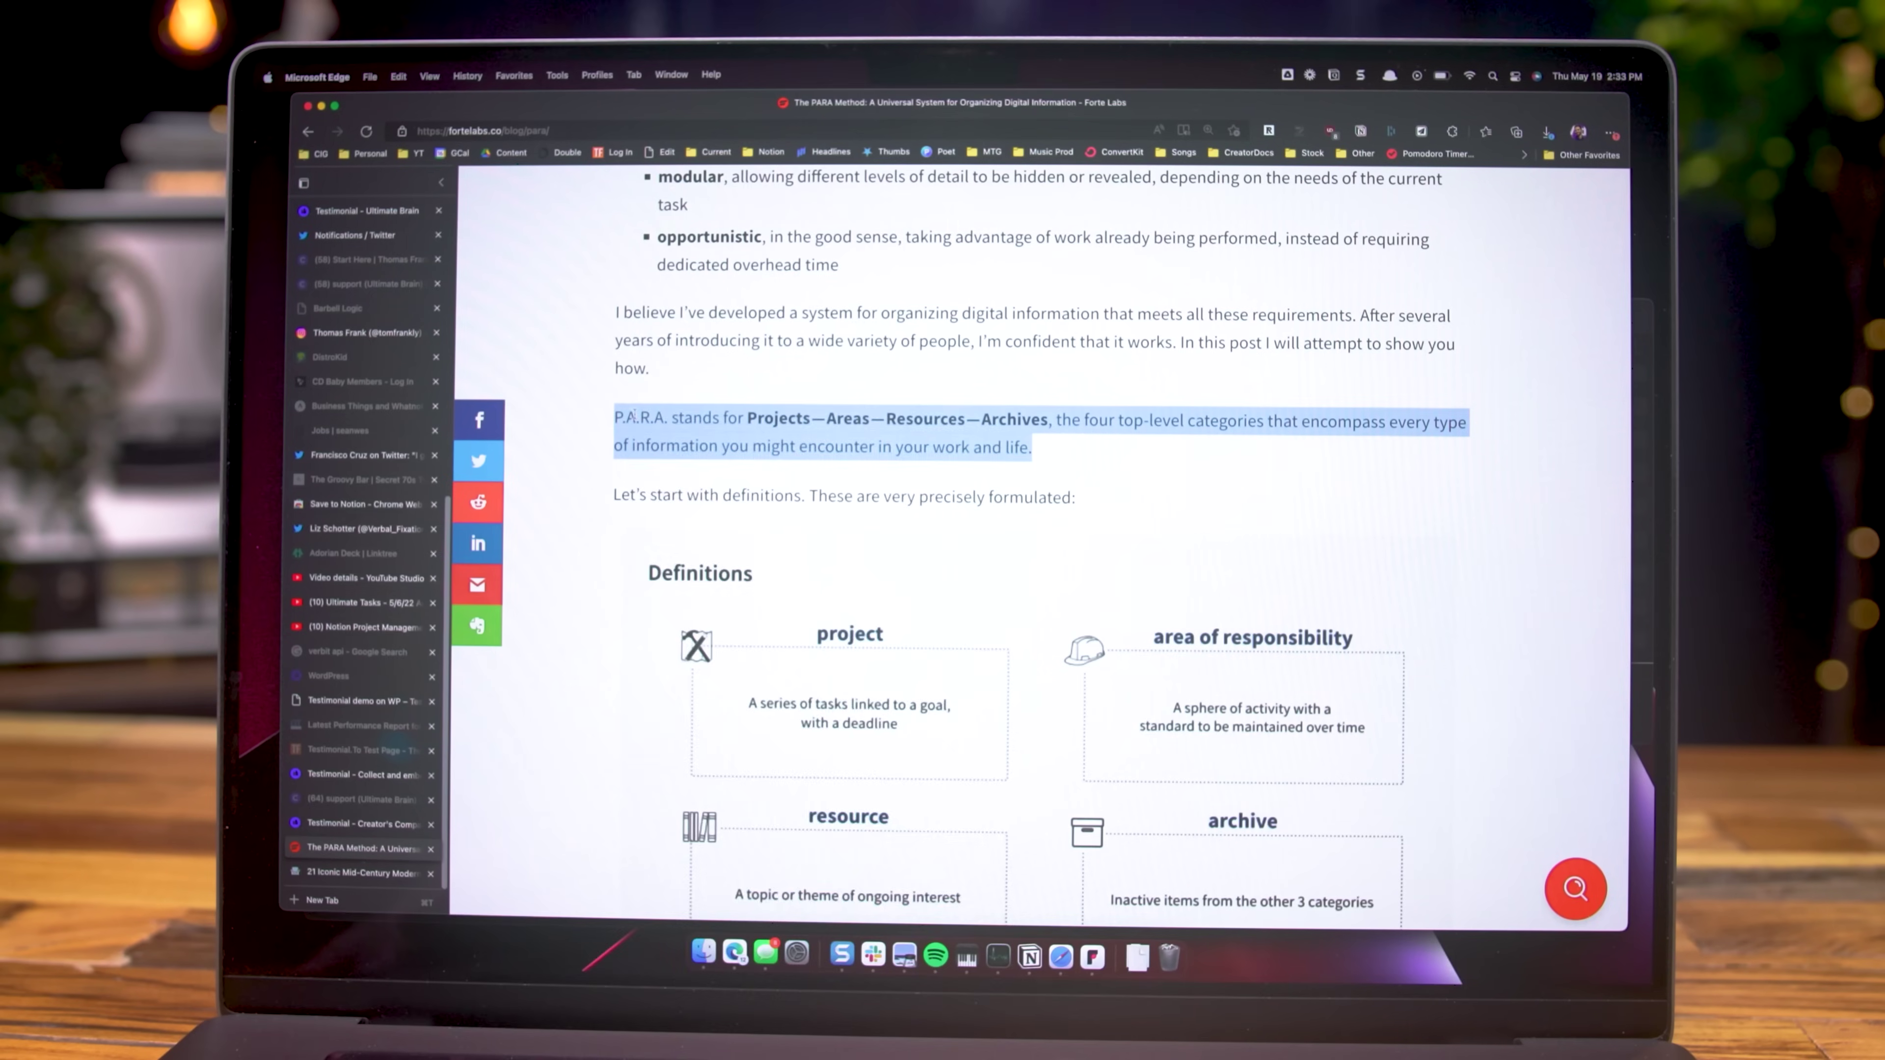
# Add a highlight to the selected passage explaining what P.A.R.A. stands for in the Forte Labs article.
pyautogui.rightClick(634, 417)
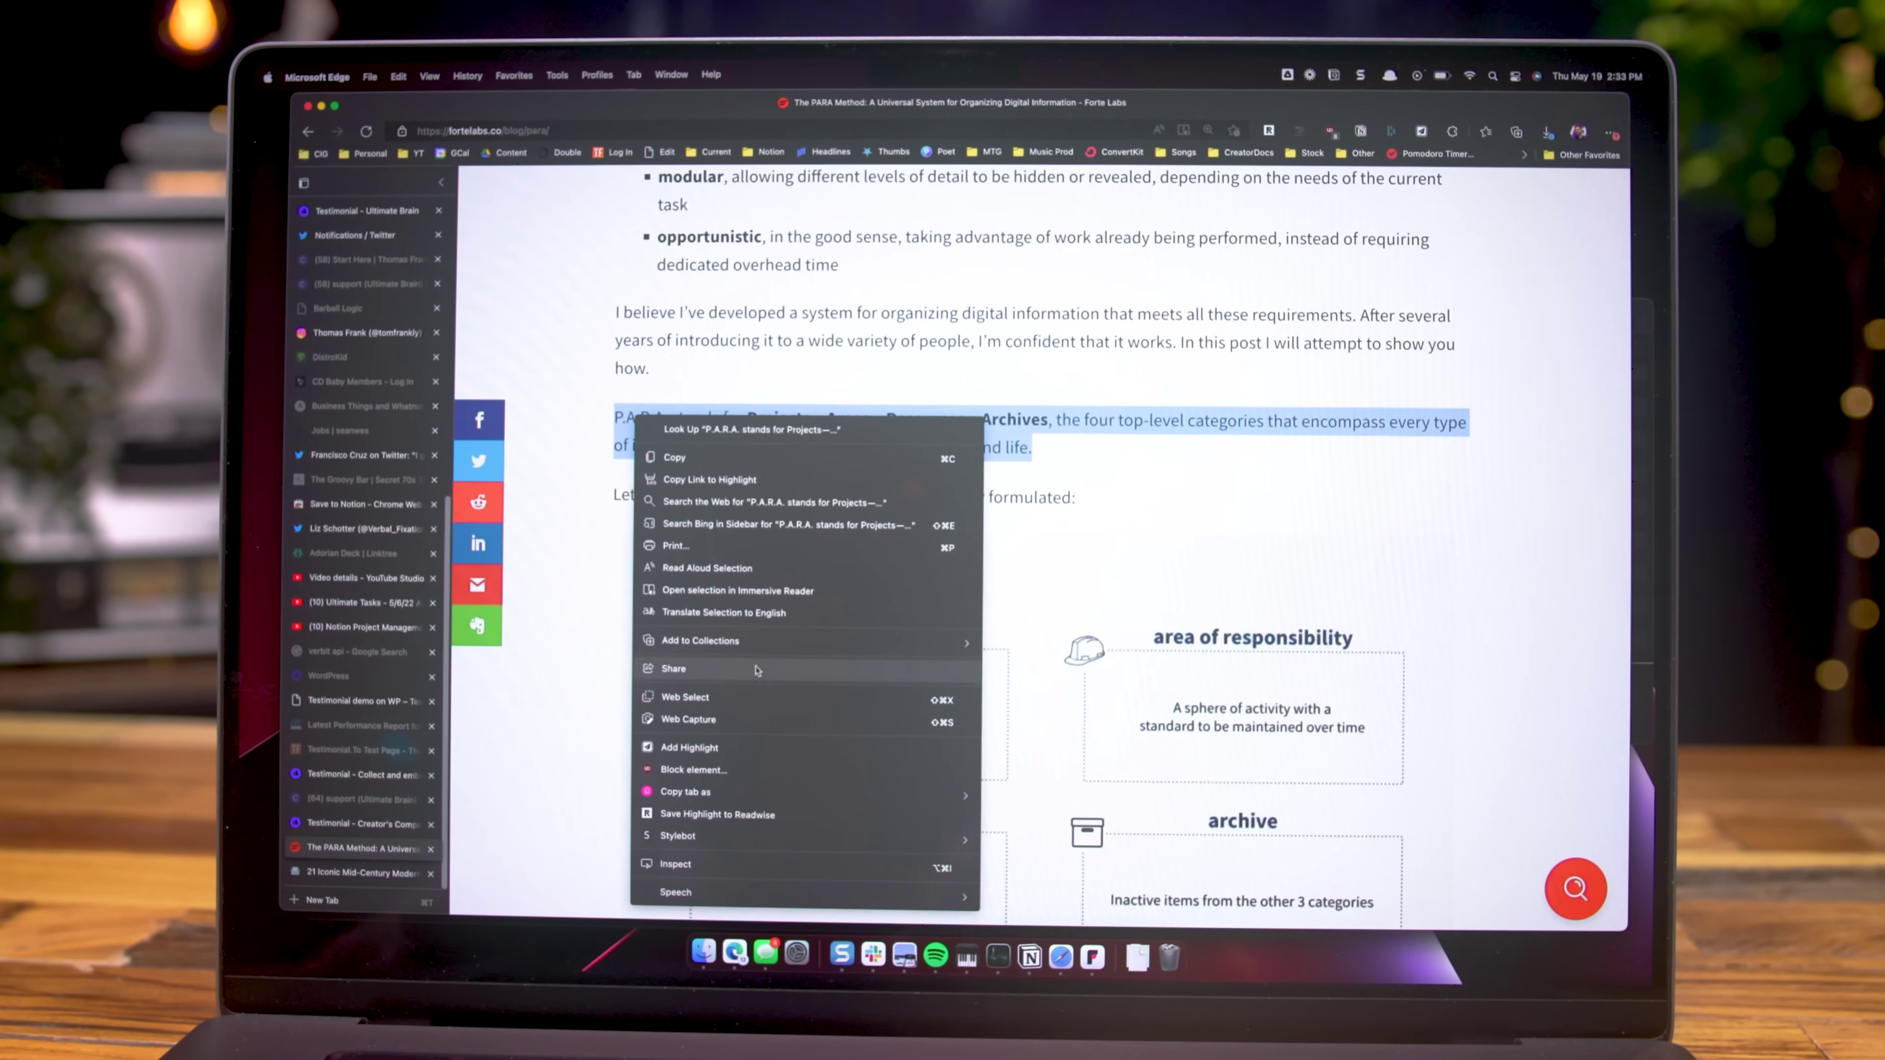
pyautogui.click(700, 746)
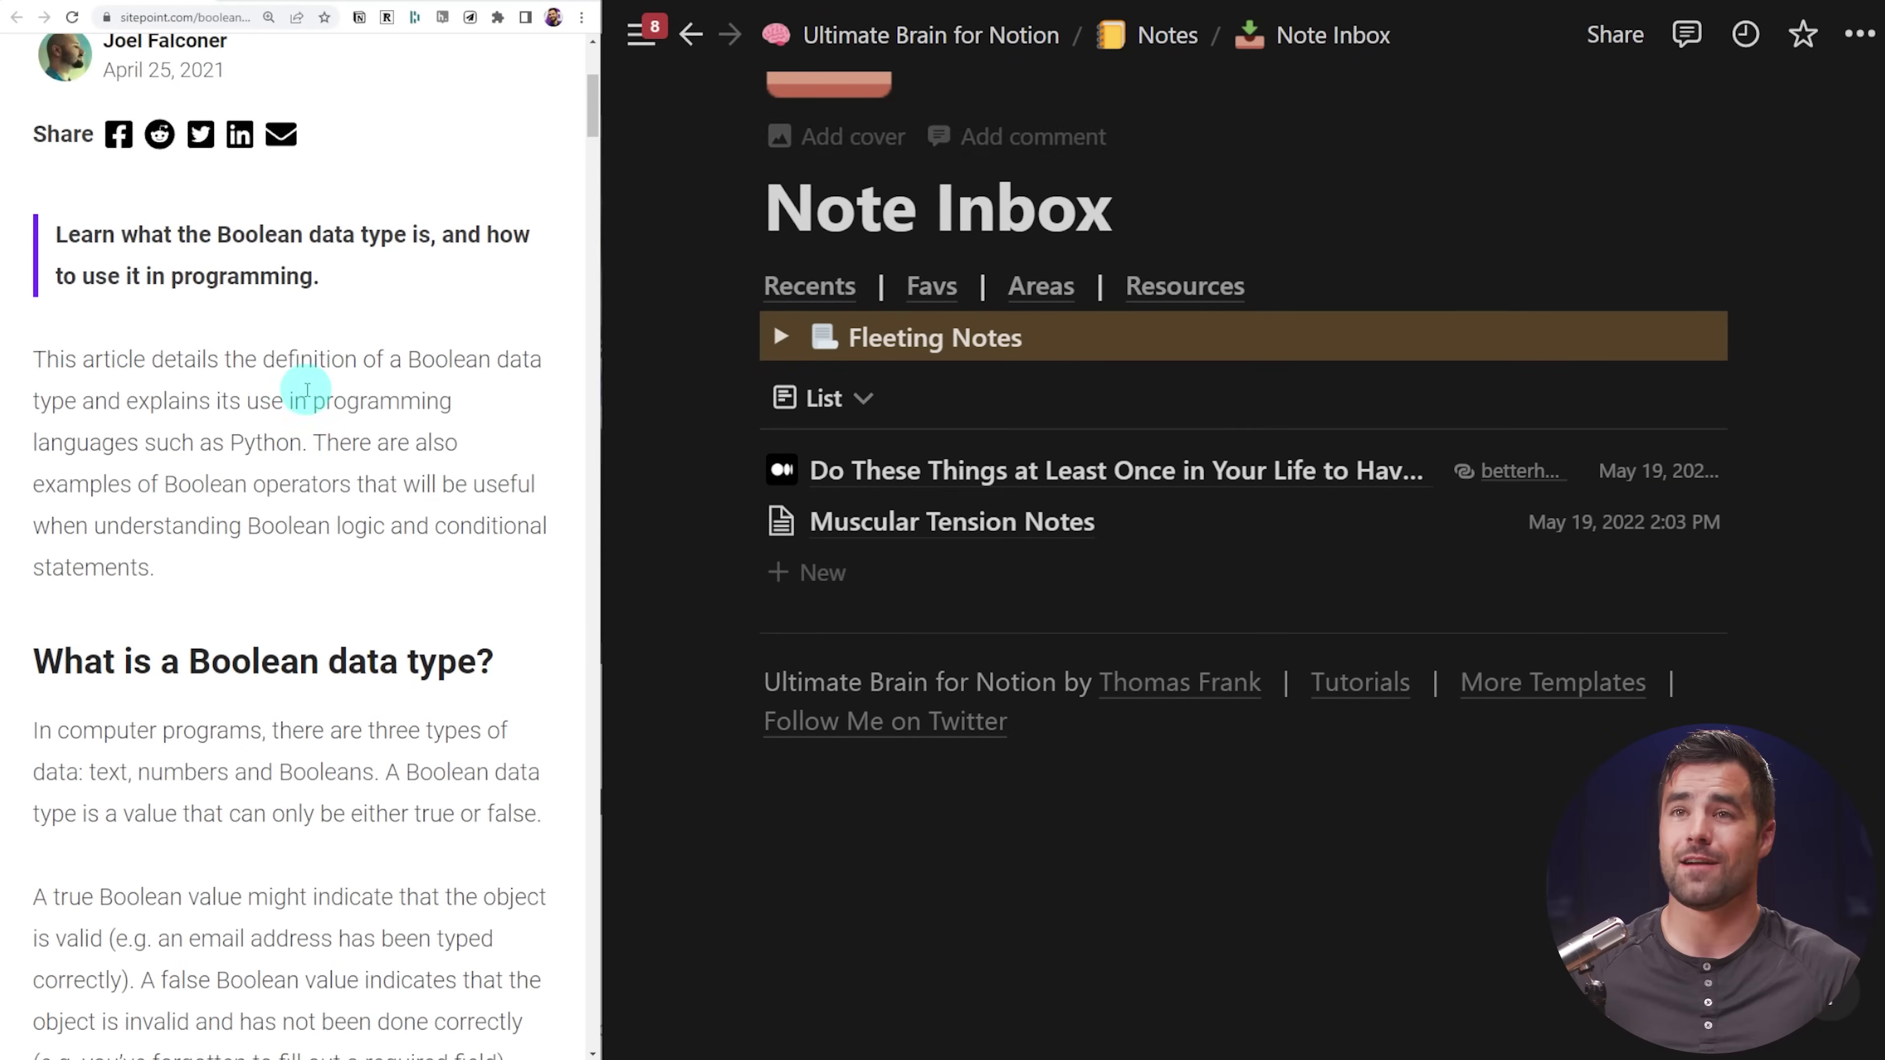
# Save the SitePoint article on Boolean data types as a new page through the Save to Notion form for Note Inbox.
pyautogui.scroll(5, 307, 390)
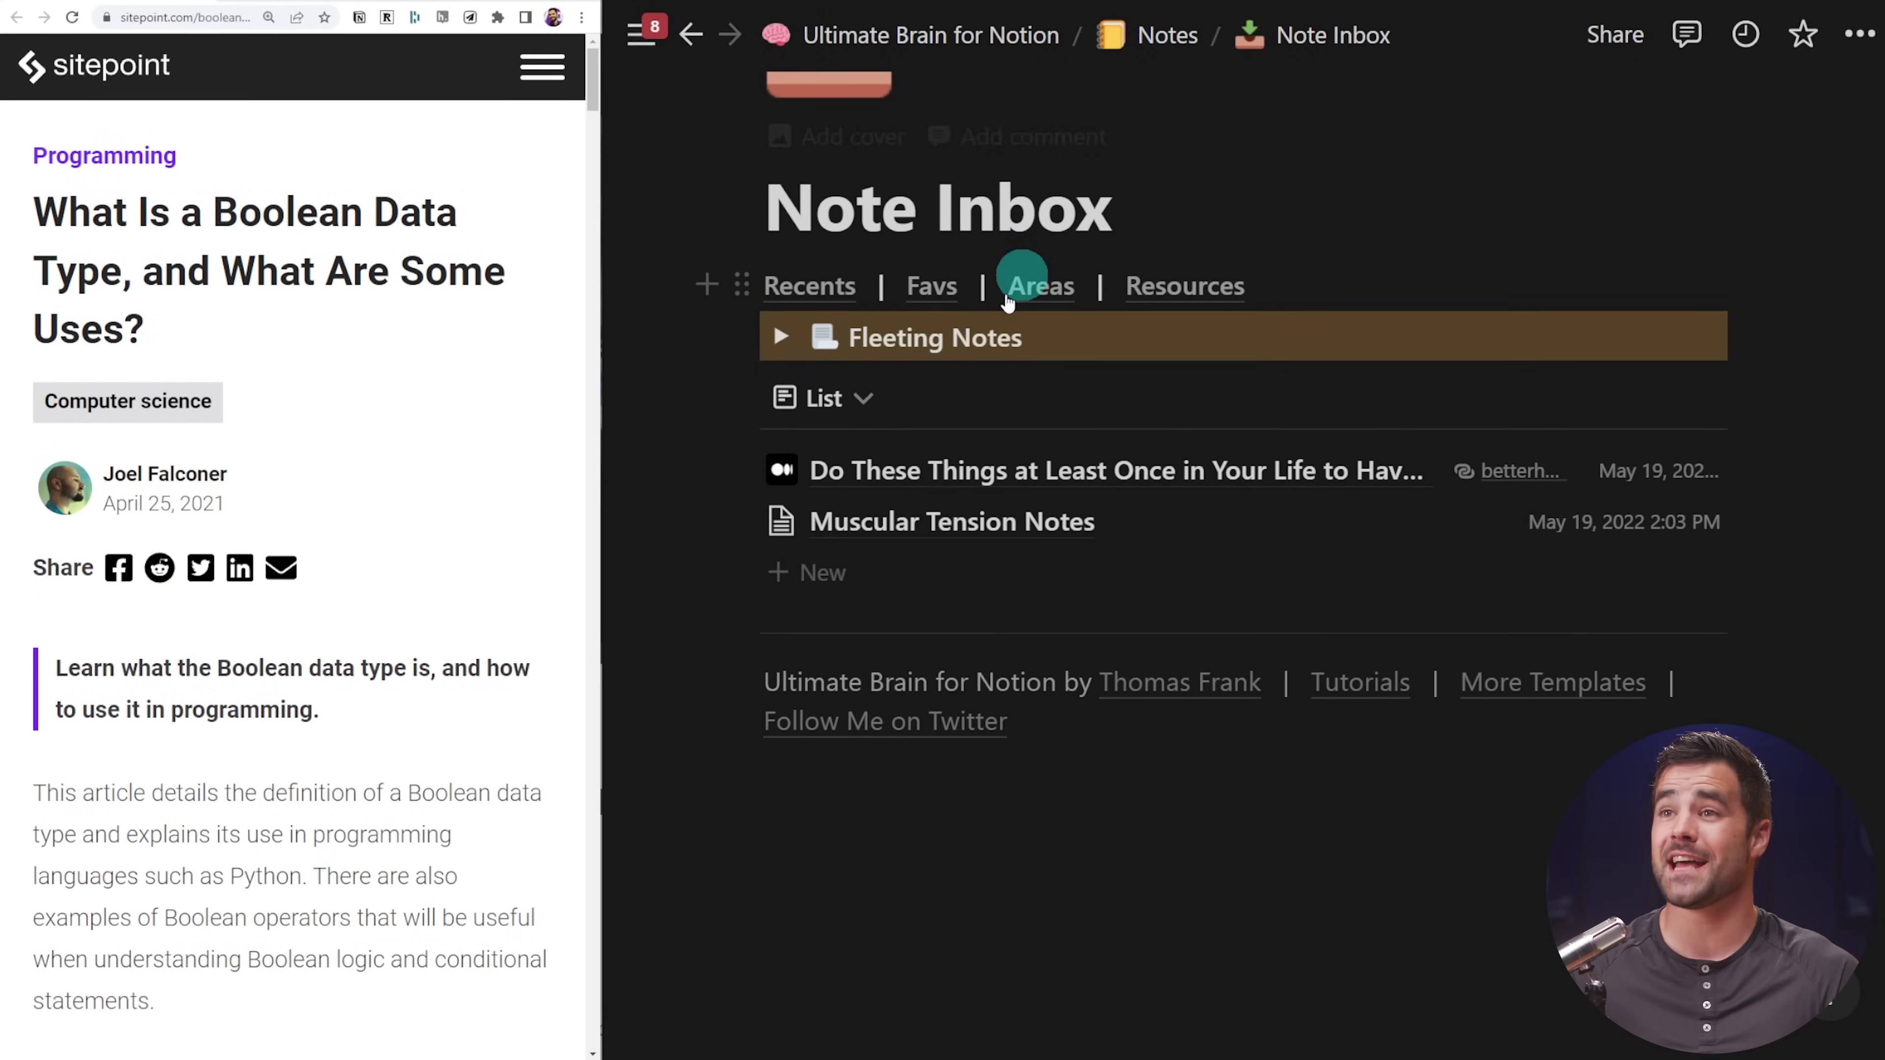
pyautogui.scroll(3, 1113, 416)
pyautogui.scroll(-1, 1121, 446)
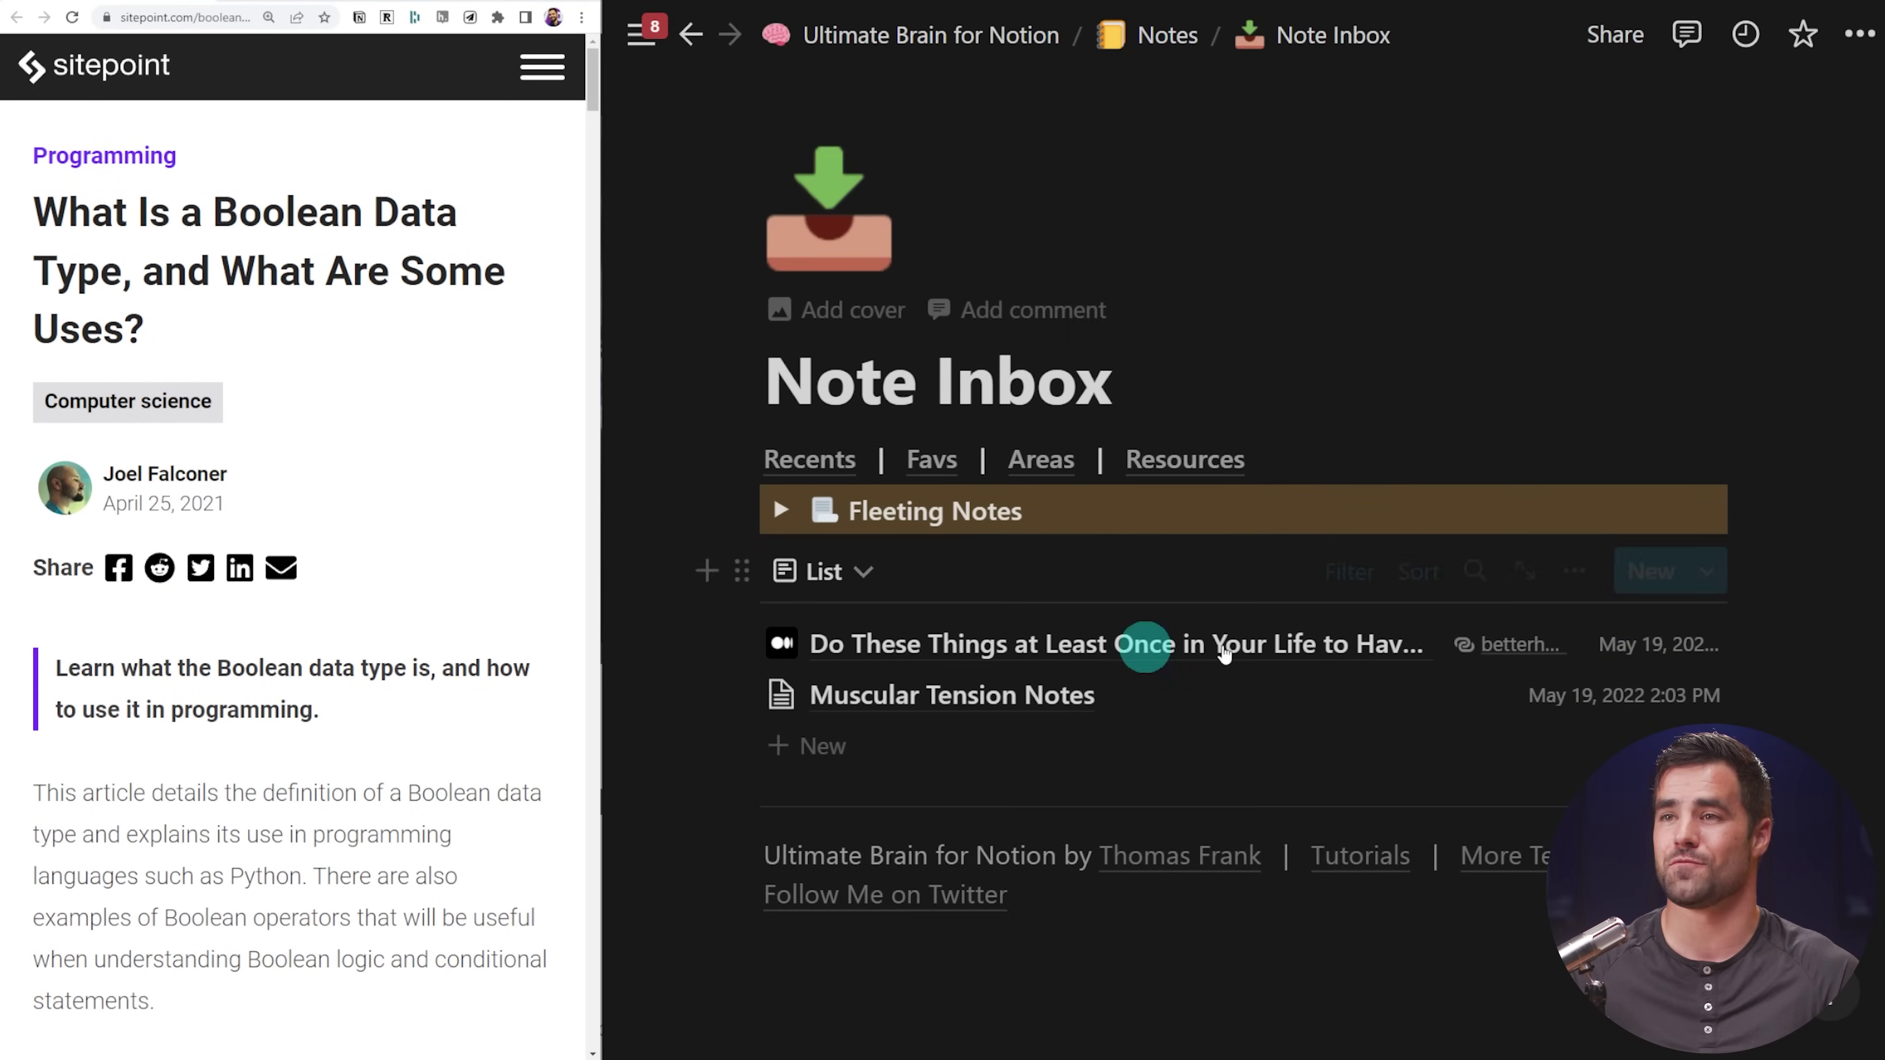
pyautogui.scroll(-1, 1187, 616)
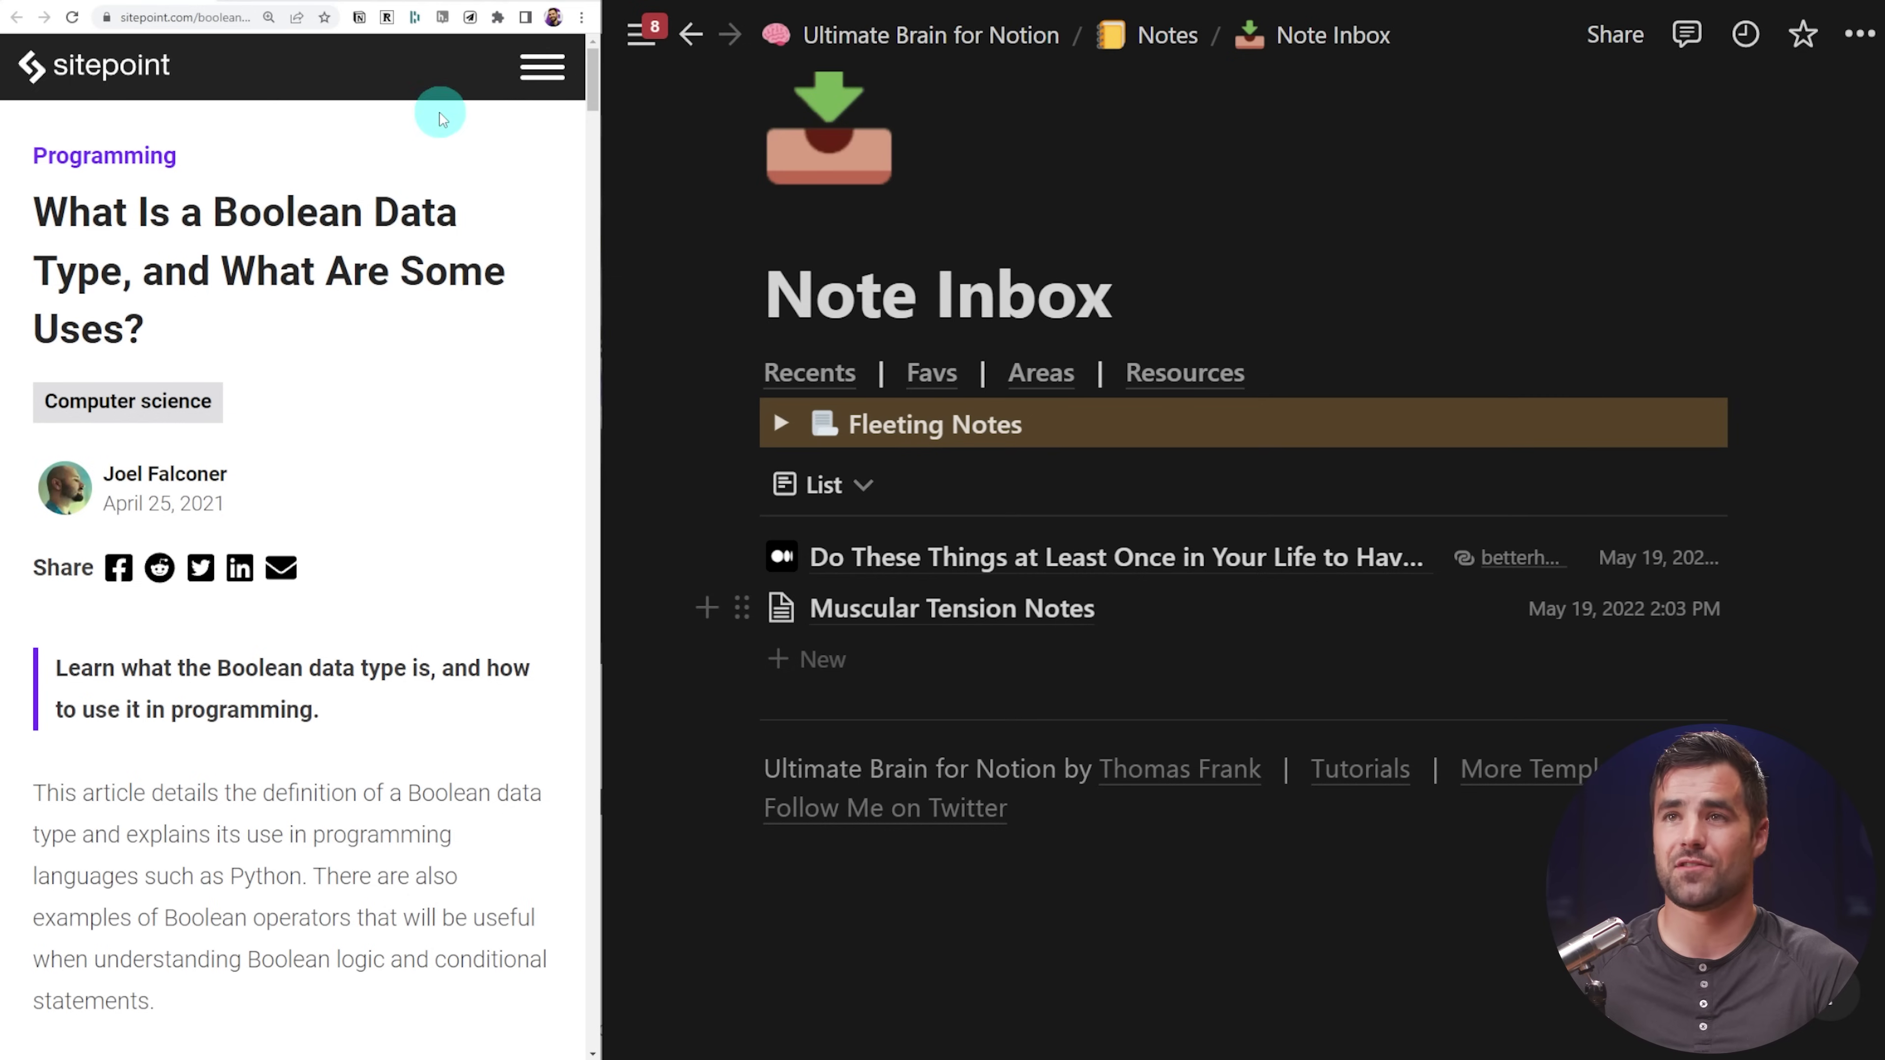
pyautogui.click(473, 19)
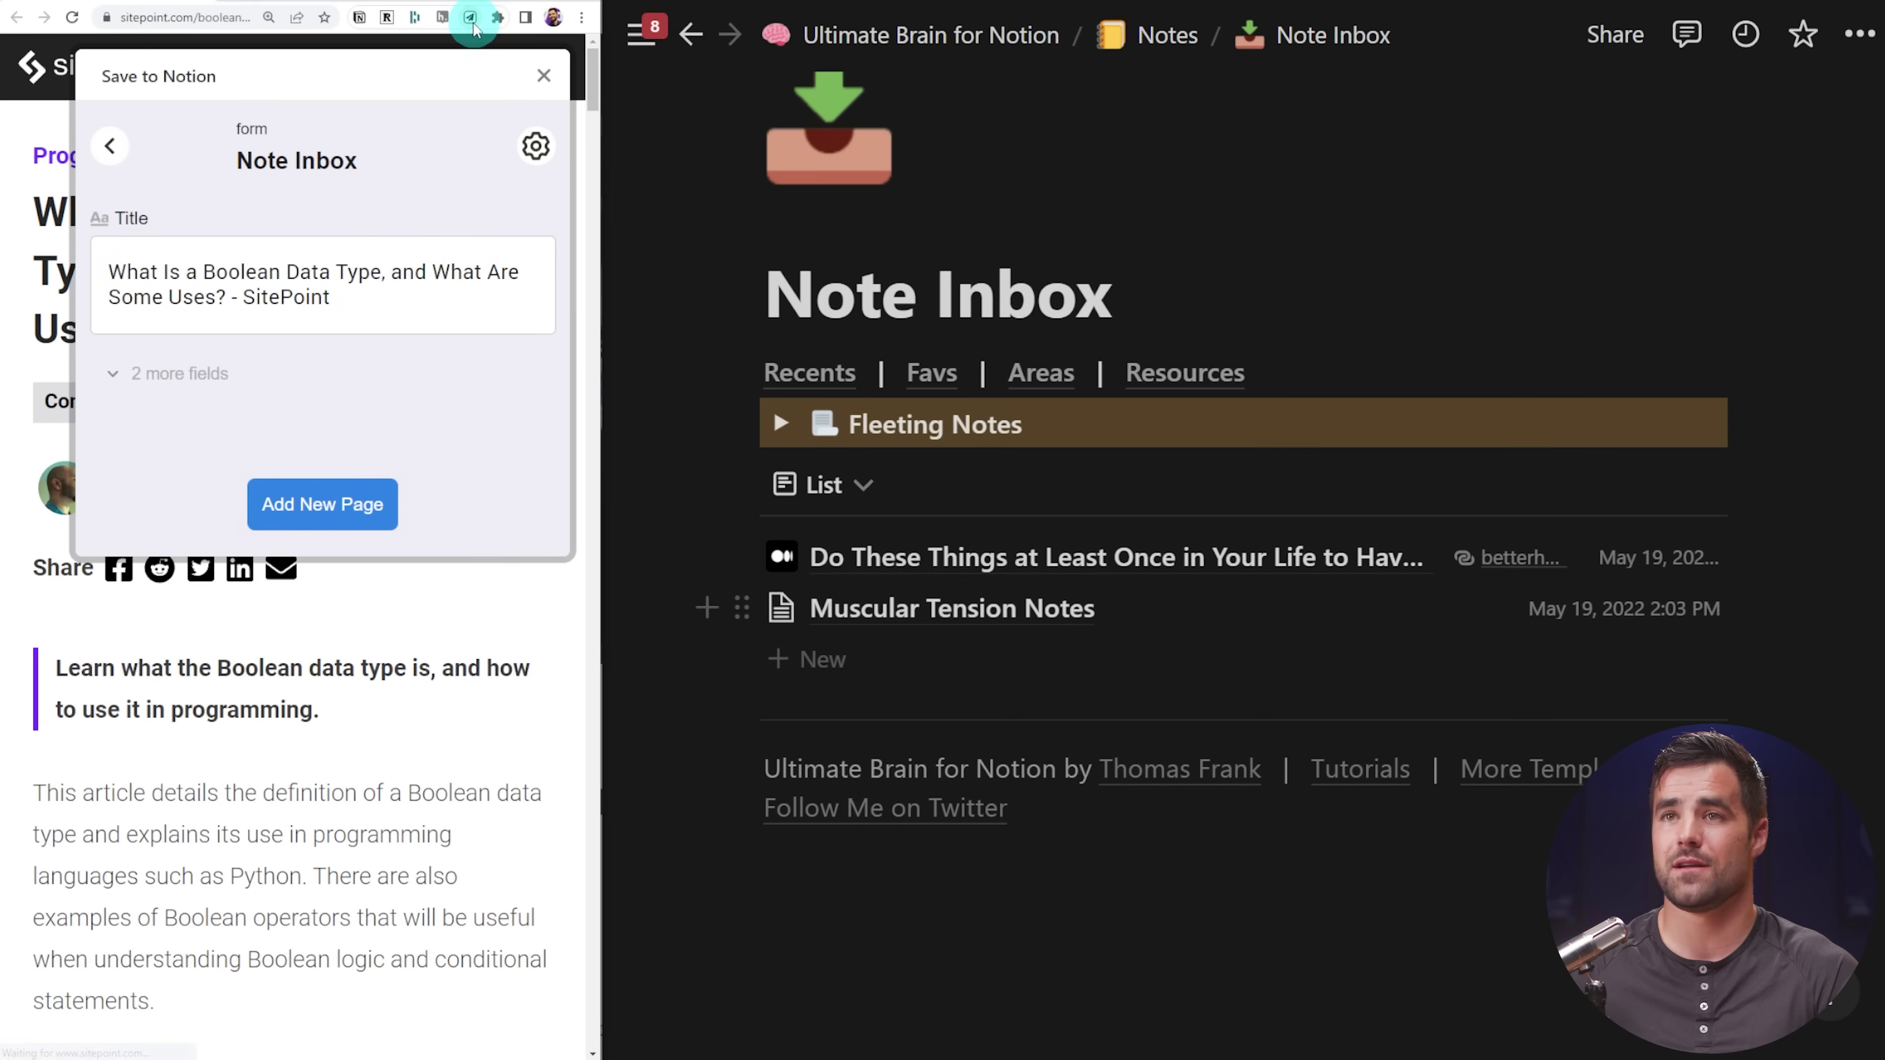
pyautogui.click(324, 502)
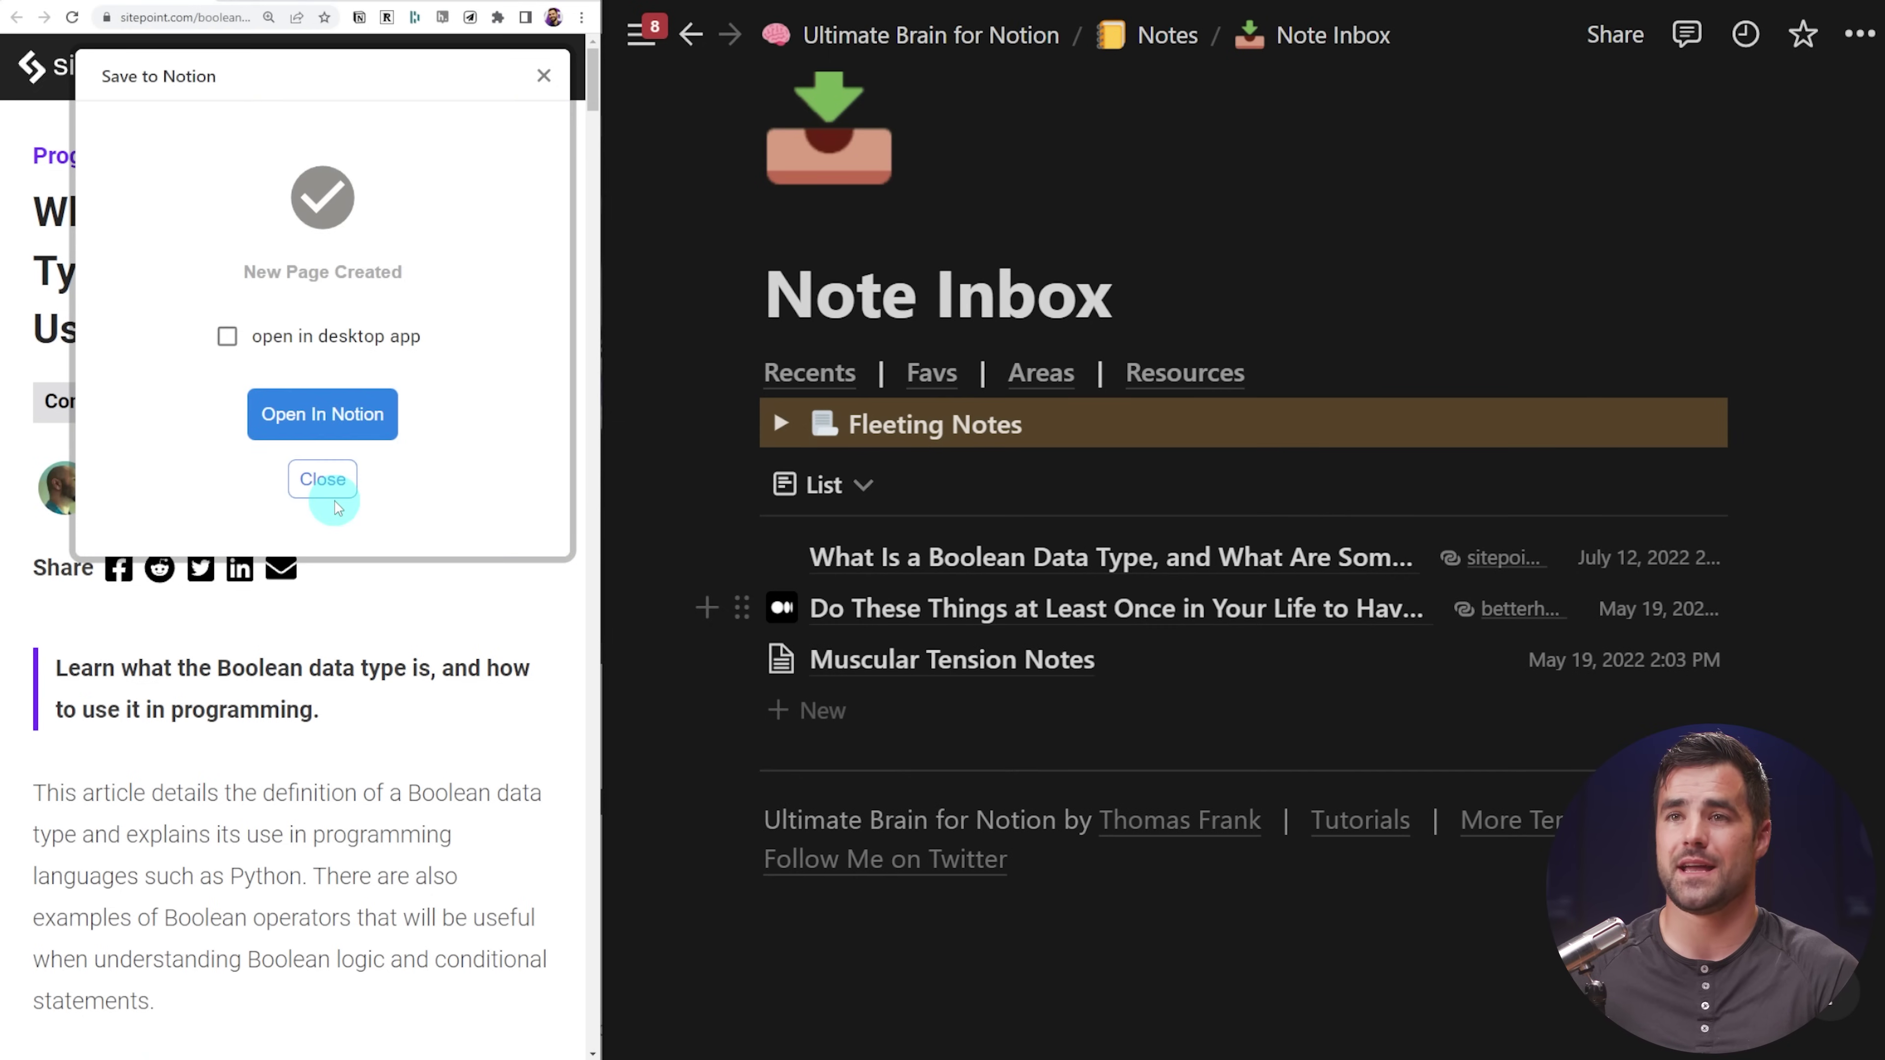
pyautogui.click(335, 503)
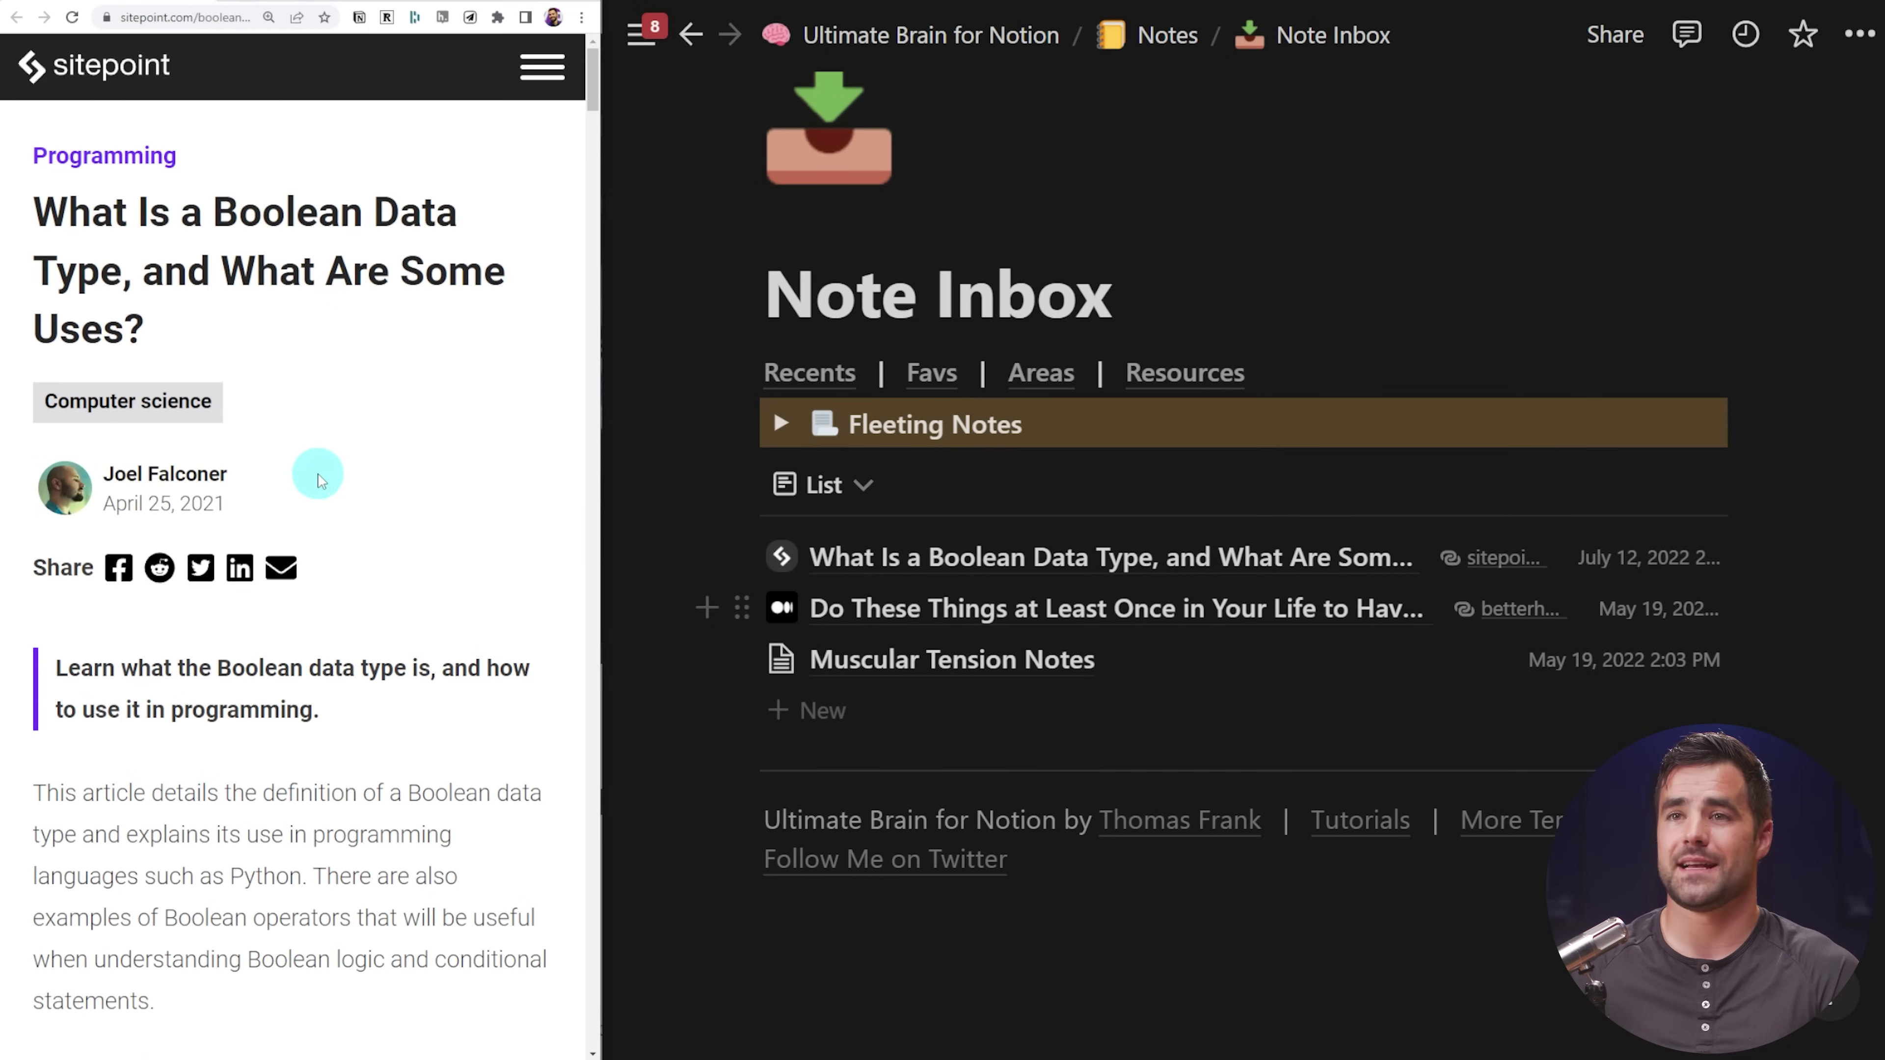
# Open the newly clipped Boolean data type note from the Note Inbox as a full page.
pyautogui.click(1046, 570)
pyautogui.scroll(-5, 1273, 587)
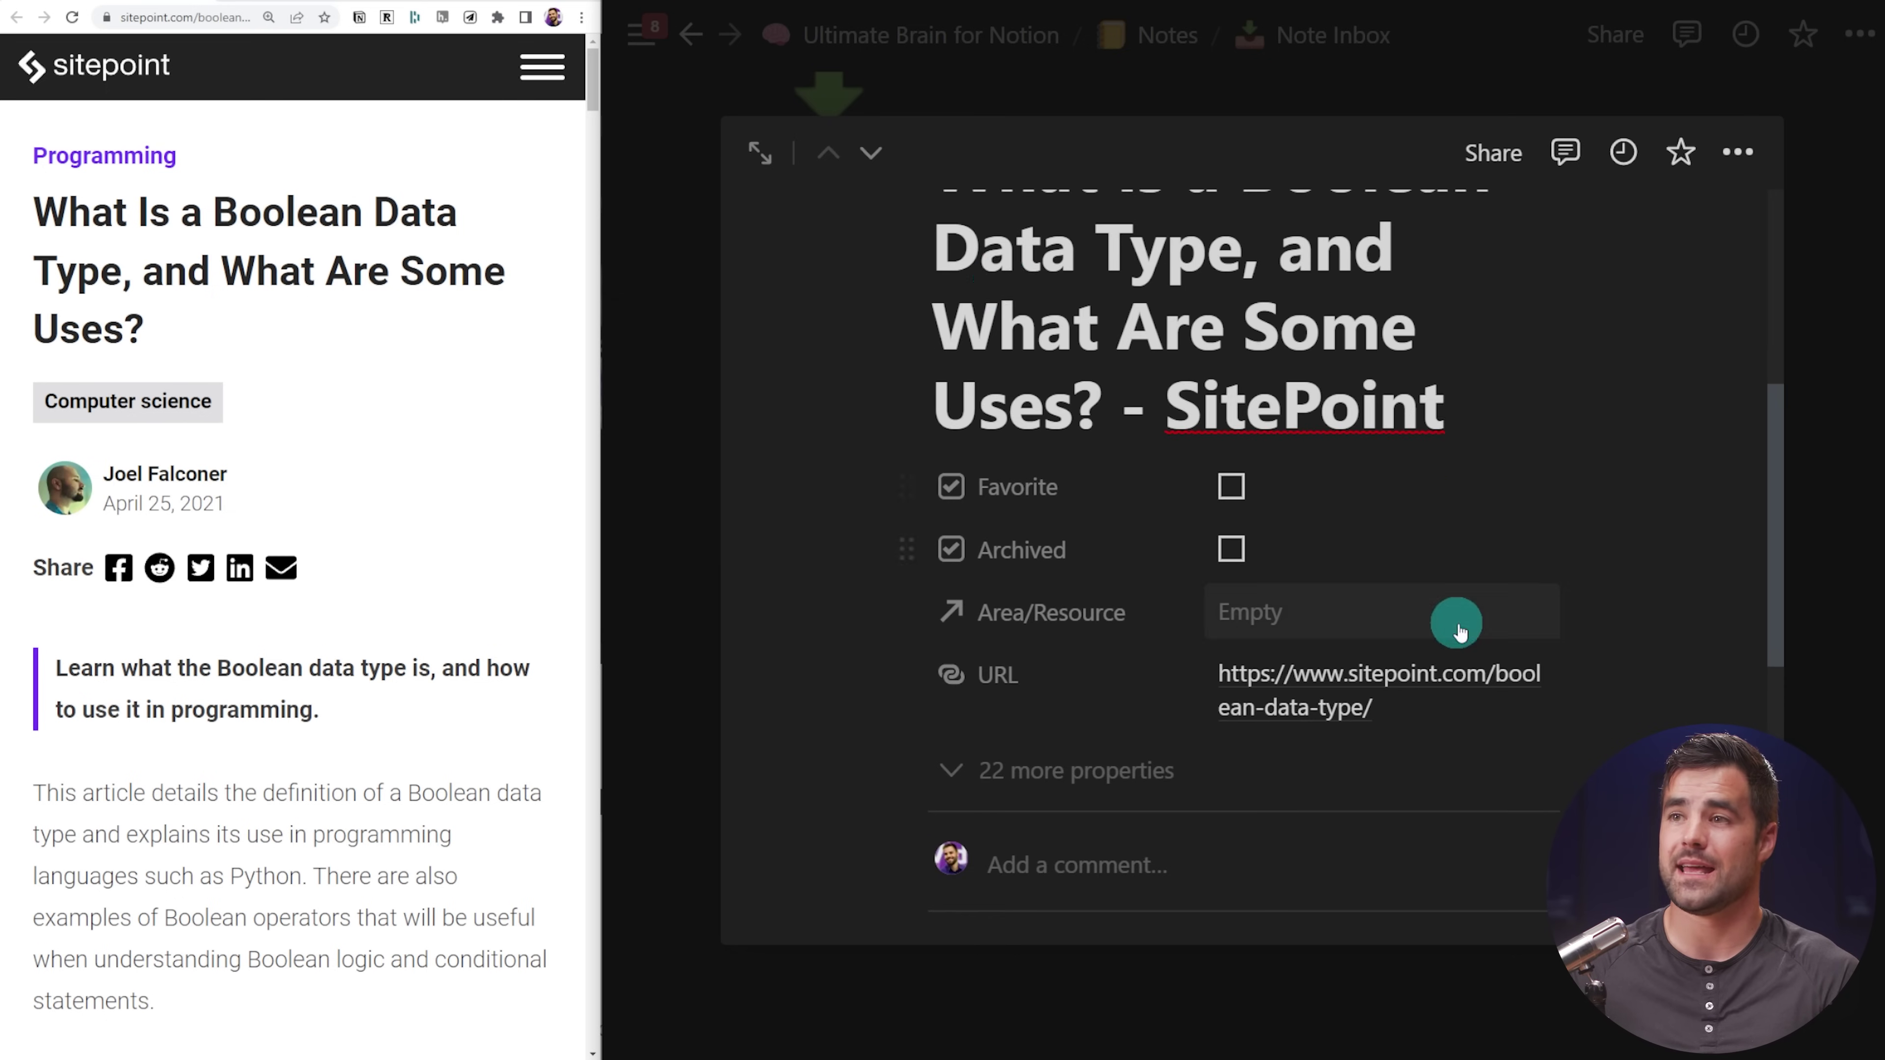
pyautogui.click(751, 148)
pyautogui.scroll(-8, 1506, 462)
pyautogui.scroll(-3, 293, 686)
# Save the SitePoint article's paragraph starting "A true Boolean value might indicate" as a highlight to the Notion note.
pyautogui.scroll(-5, 293, 687)
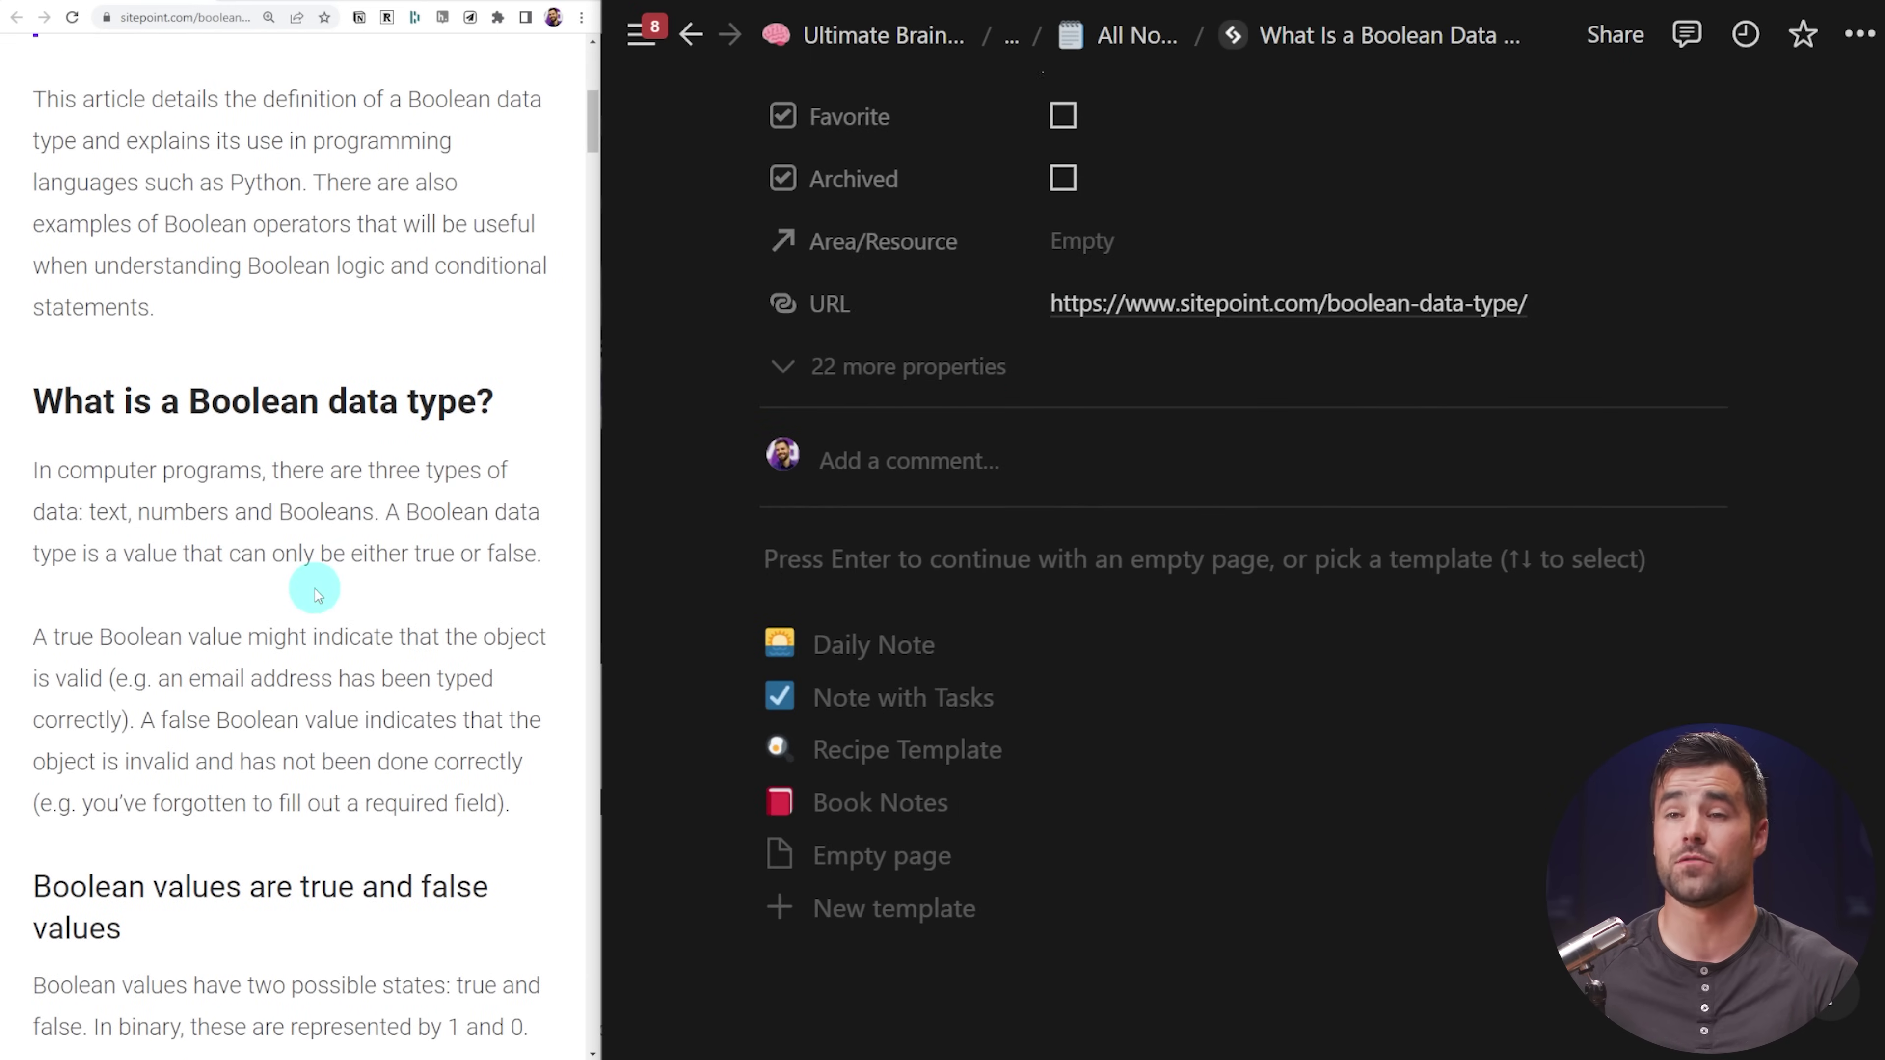
pyautogui.scroll(-1, 315, 594)
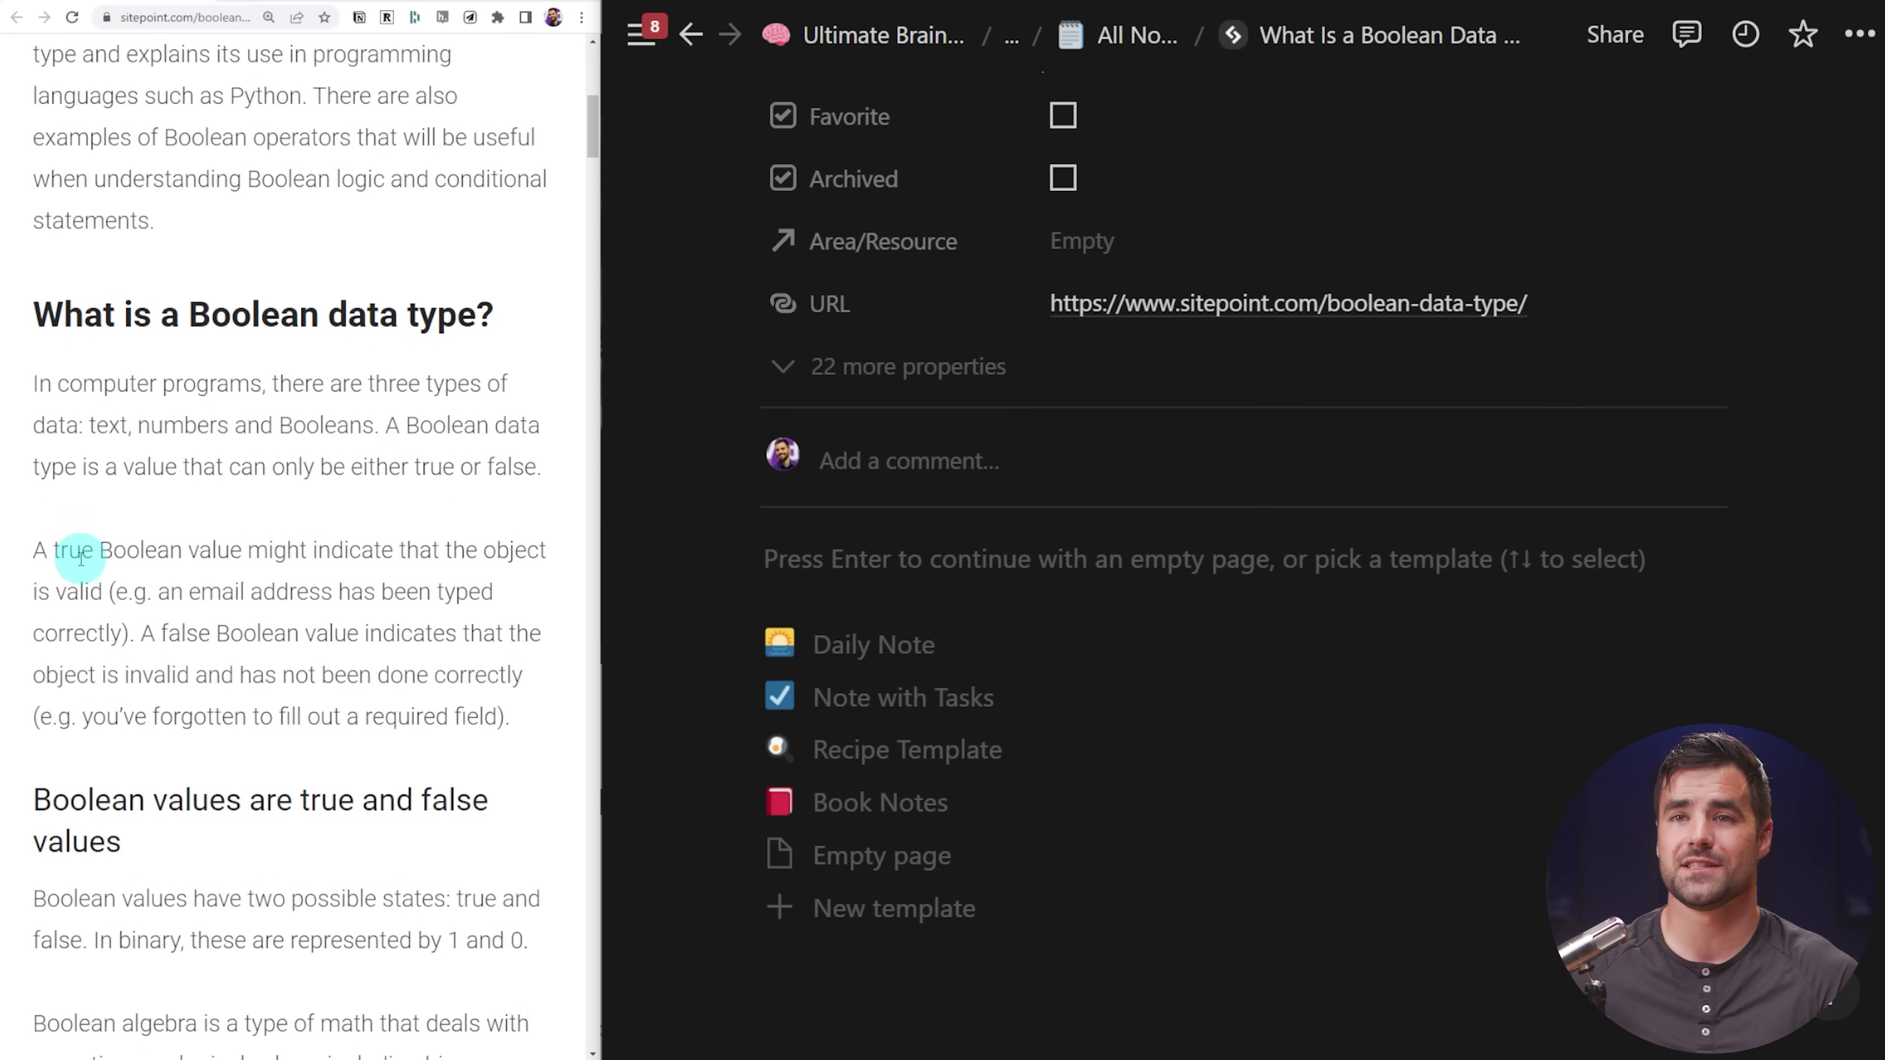
pyautogui.moveTo(37, 549); pyautogui.dragTo(517, 717)
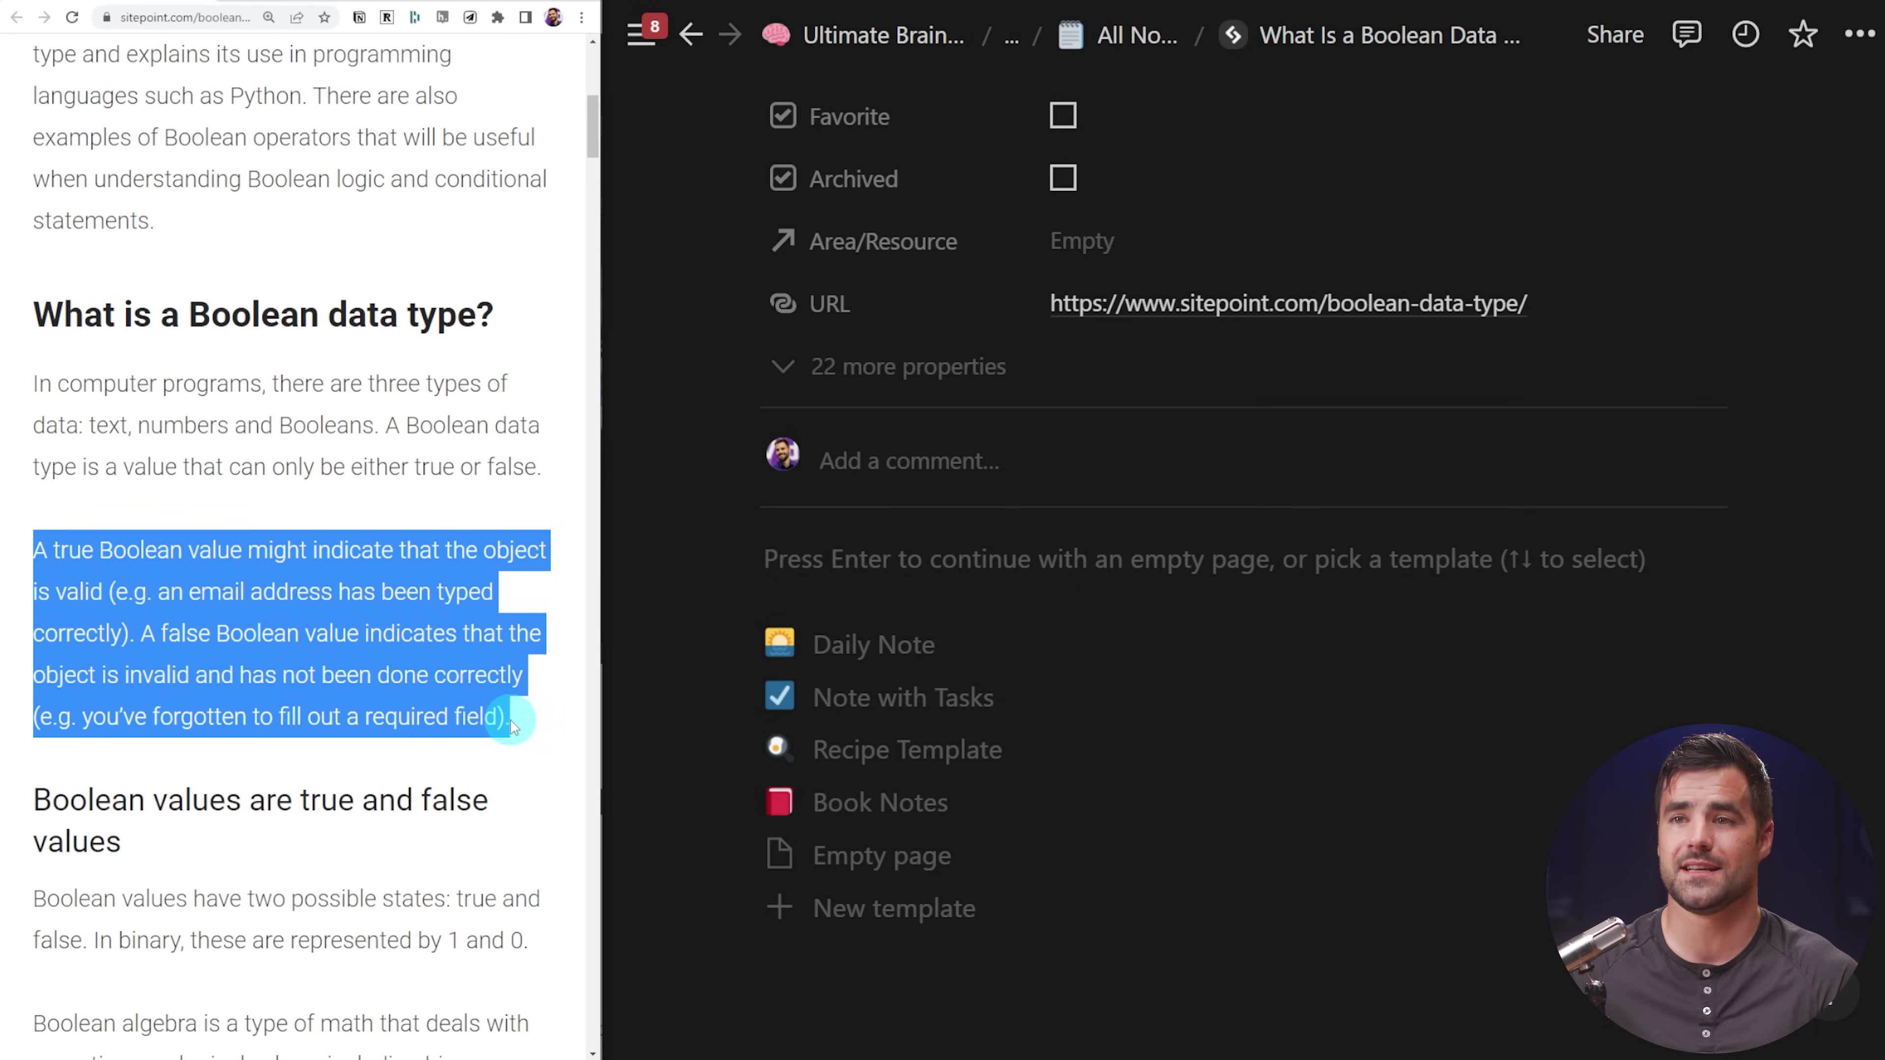
pyautogui.rightClick(374, 603)
pyautogui.click(438, 708)
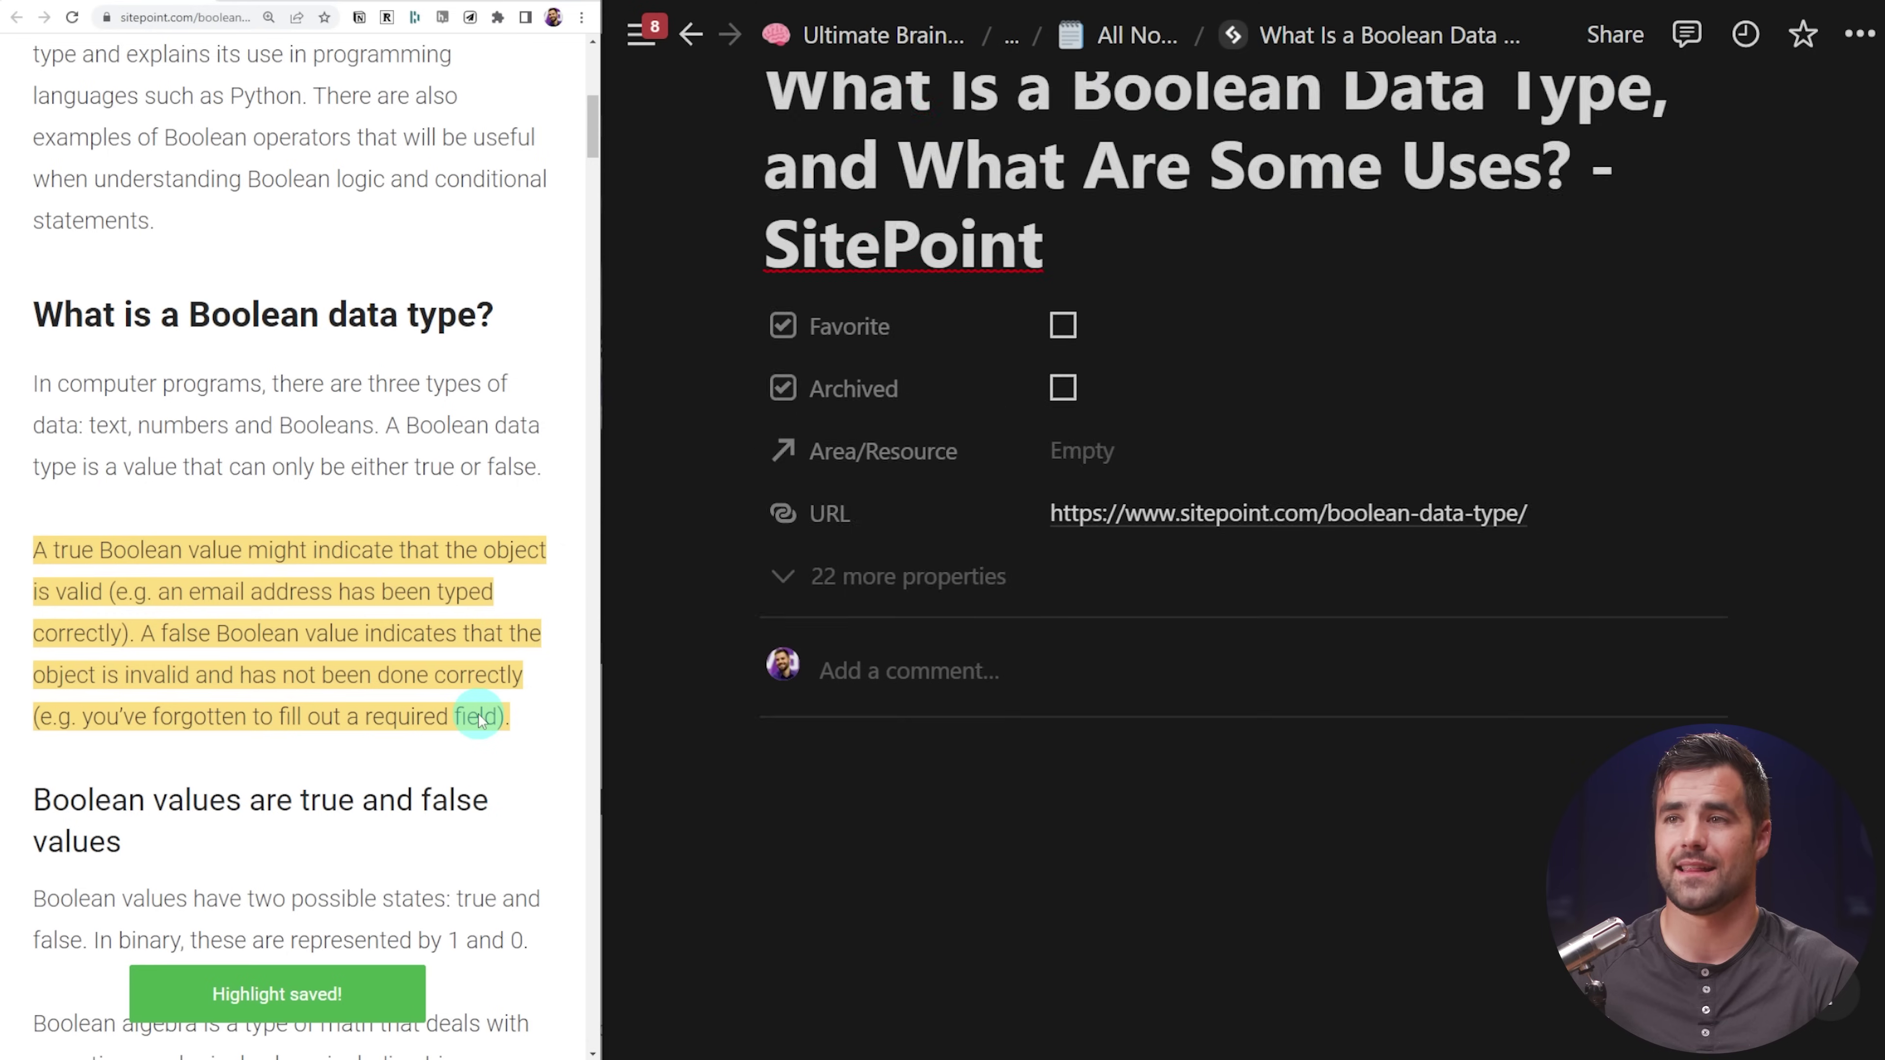
pyautogui.click(905, 670)
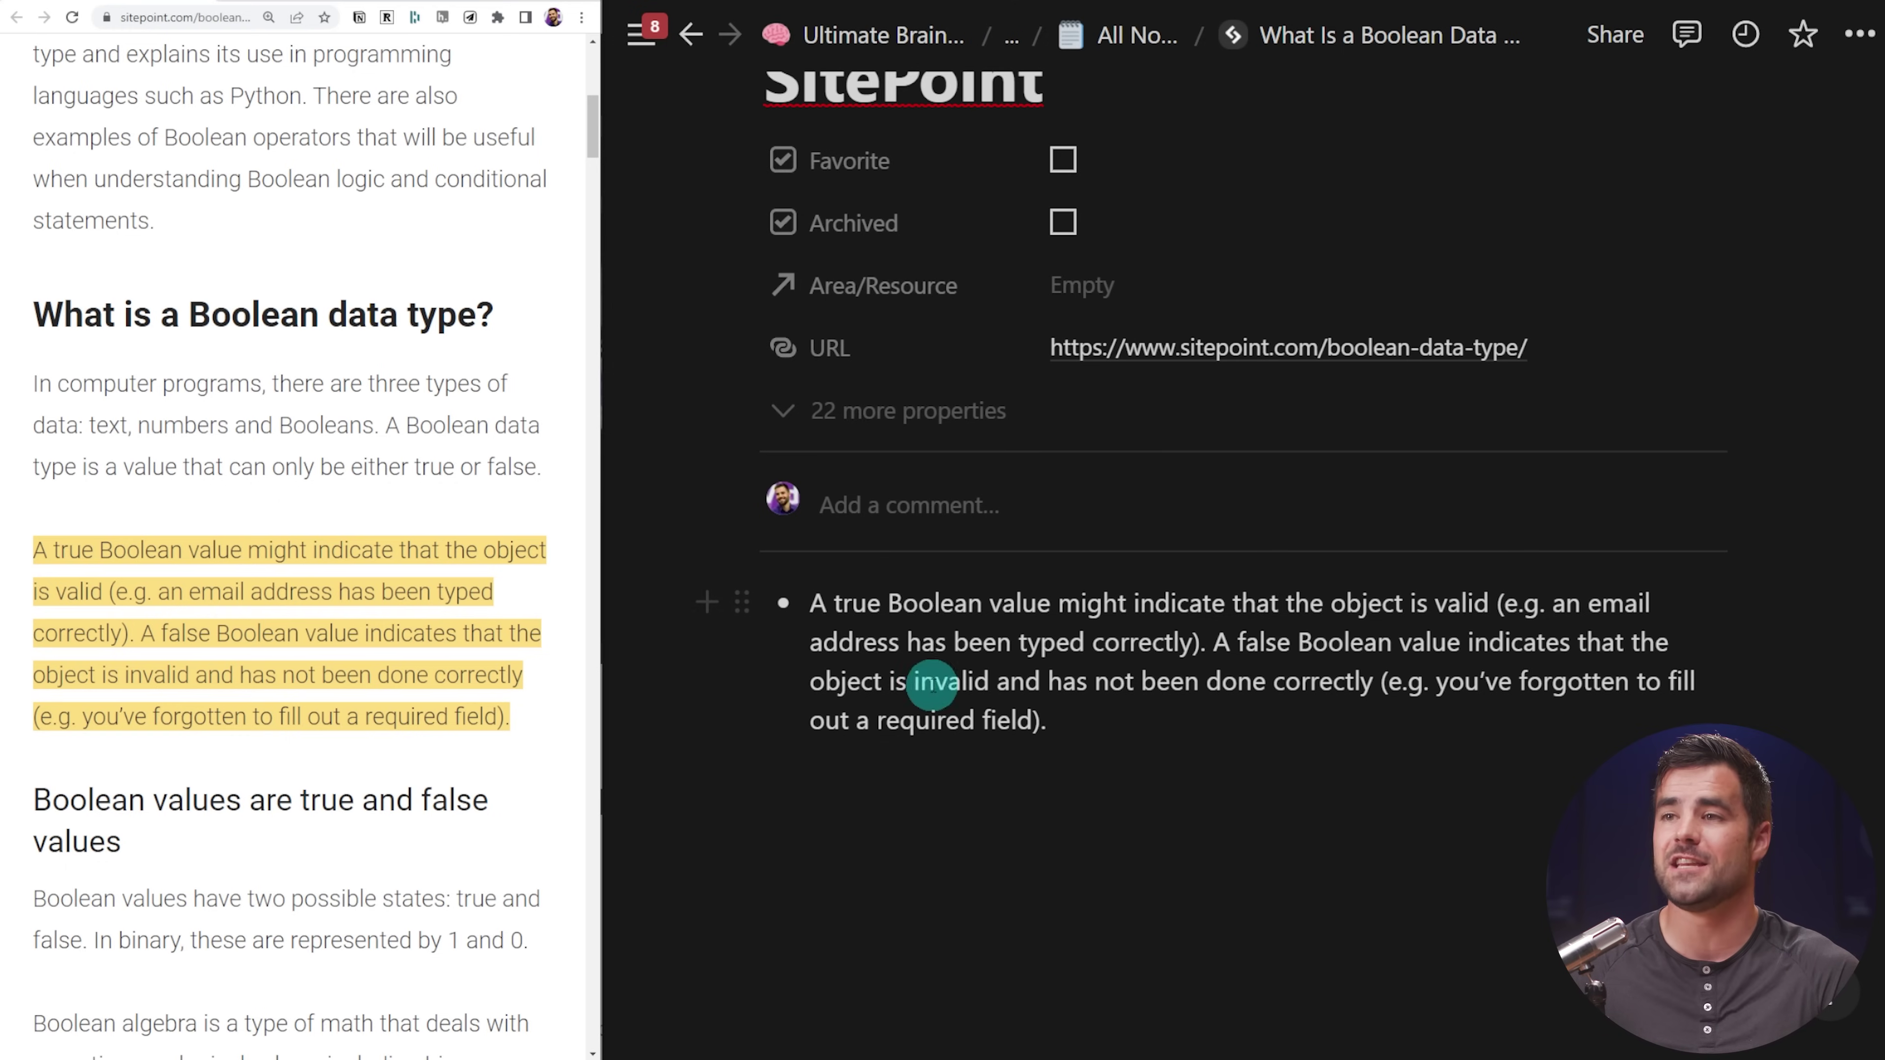
# Reload the SitePoint article page to check whether the highlight persists.
pyautogui.scroll(-2, 156, 681)
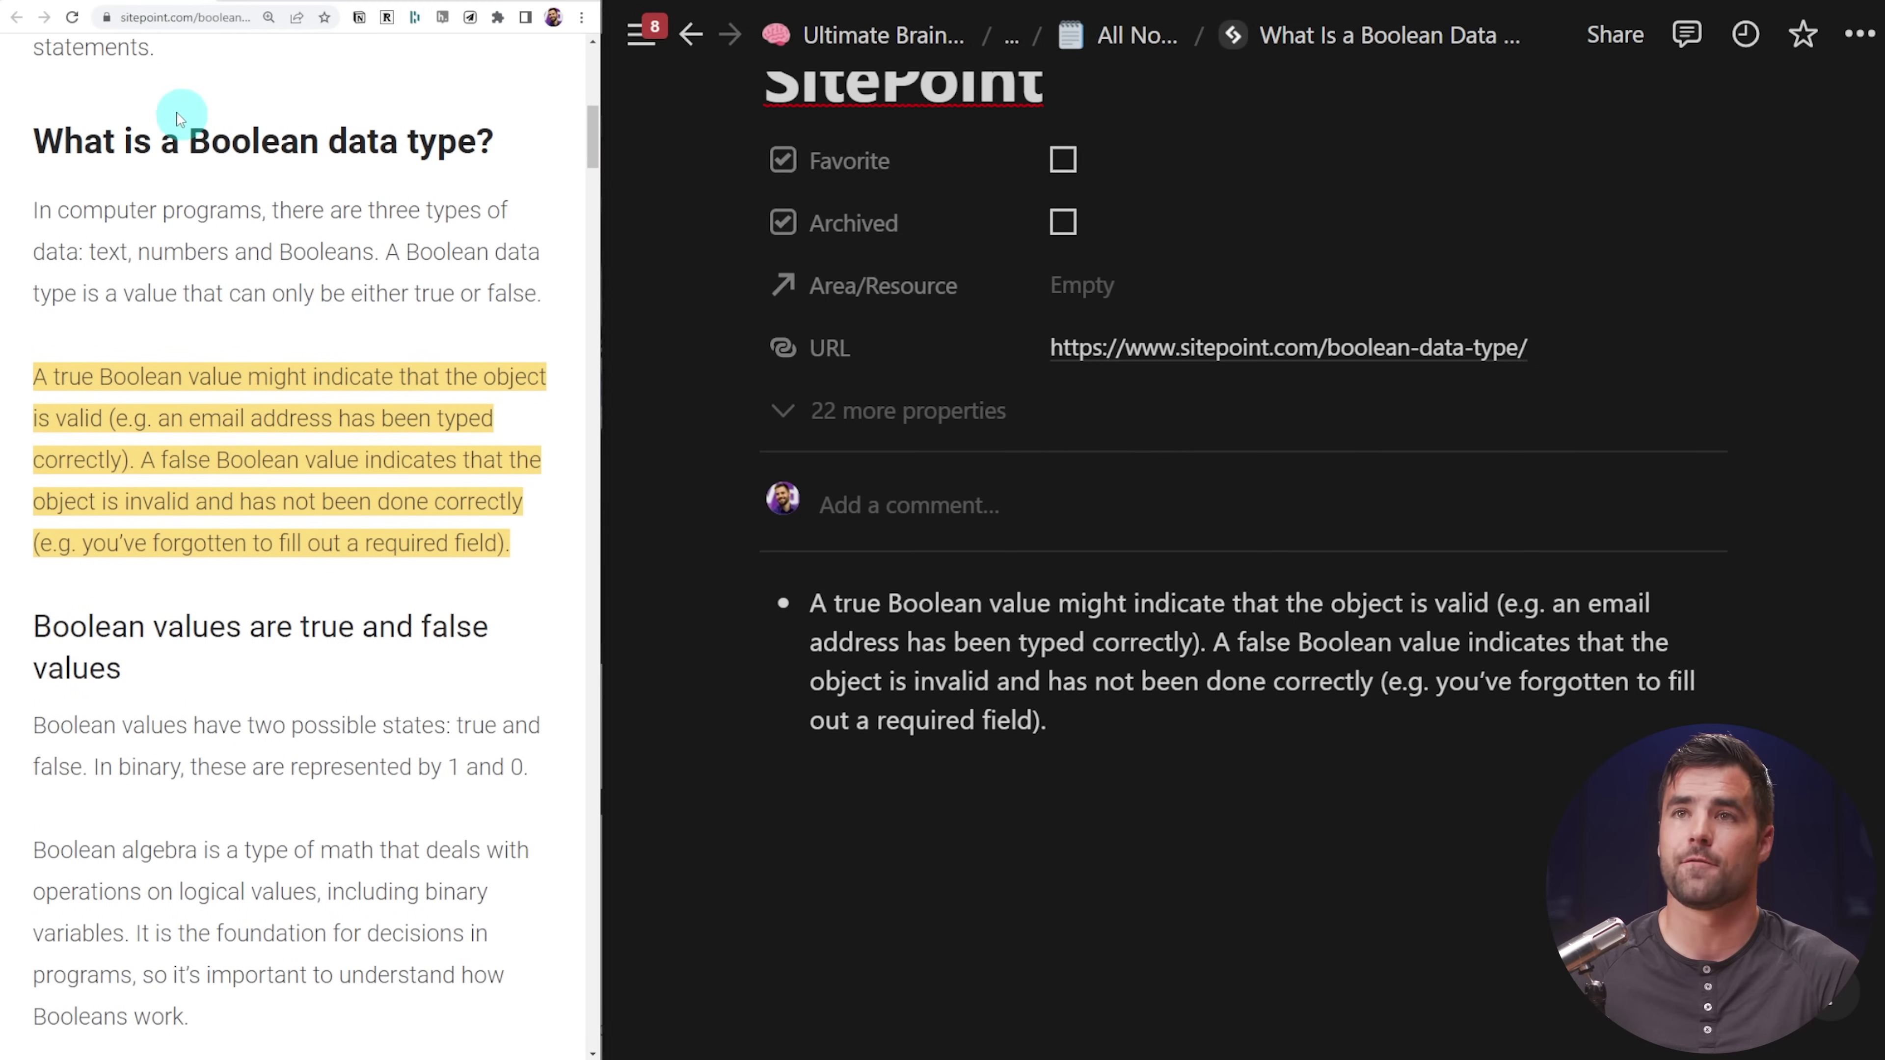
pyautogui.click(77, 22)
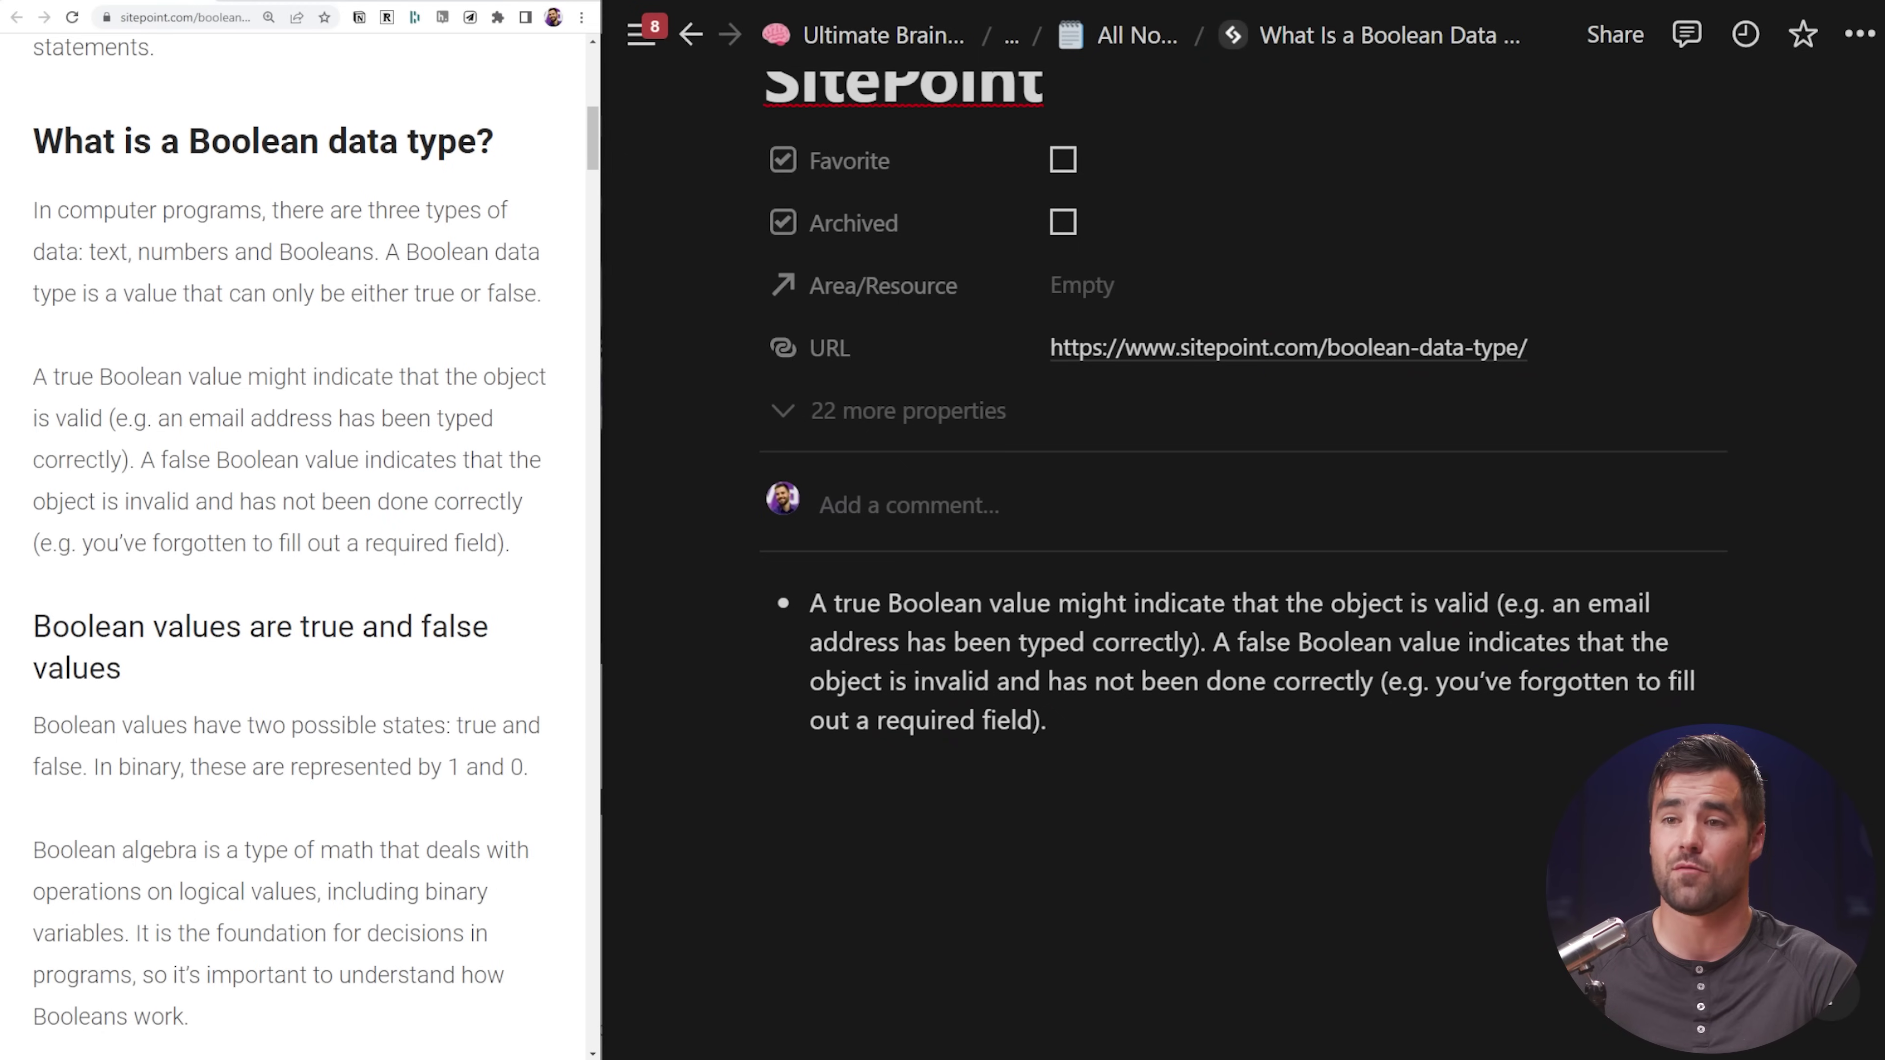
pyautogui.click(287, 1028)
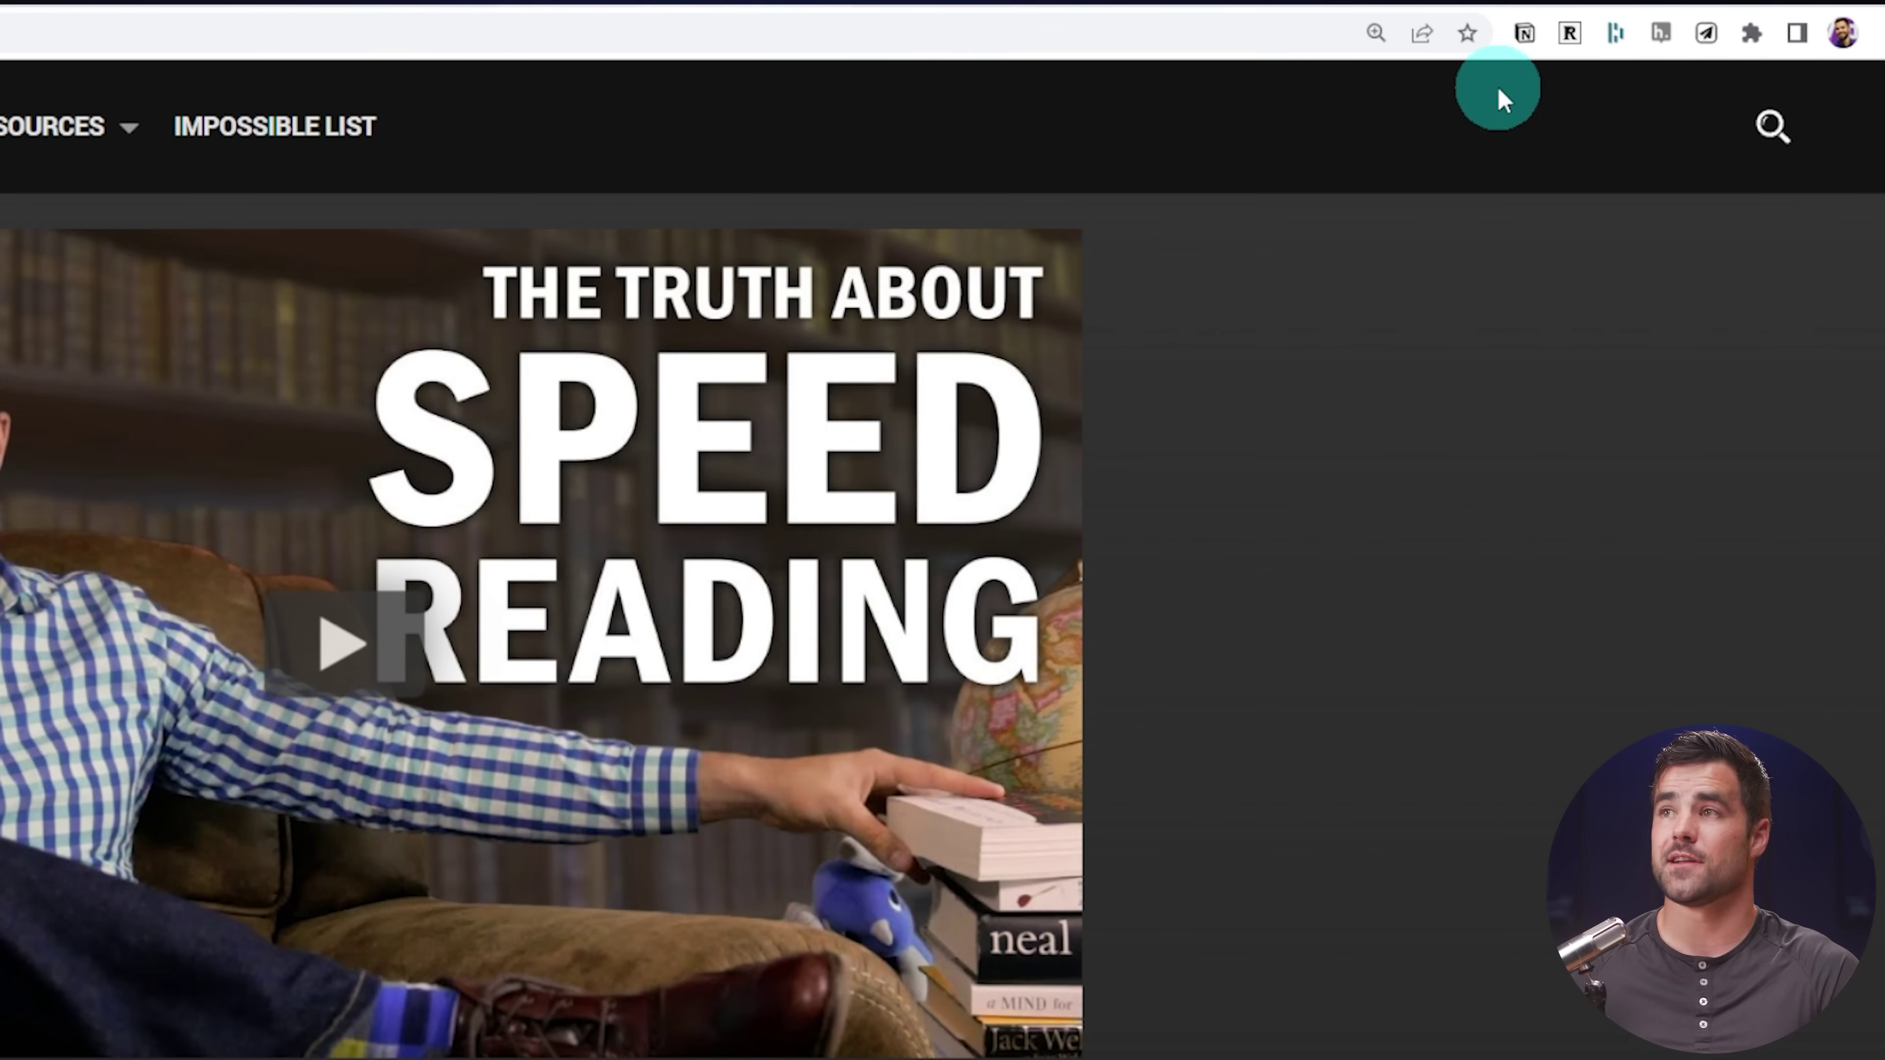
# Remove the Save to Notion extension from Chrome.
pyautogui.rightClick(1705, 34)
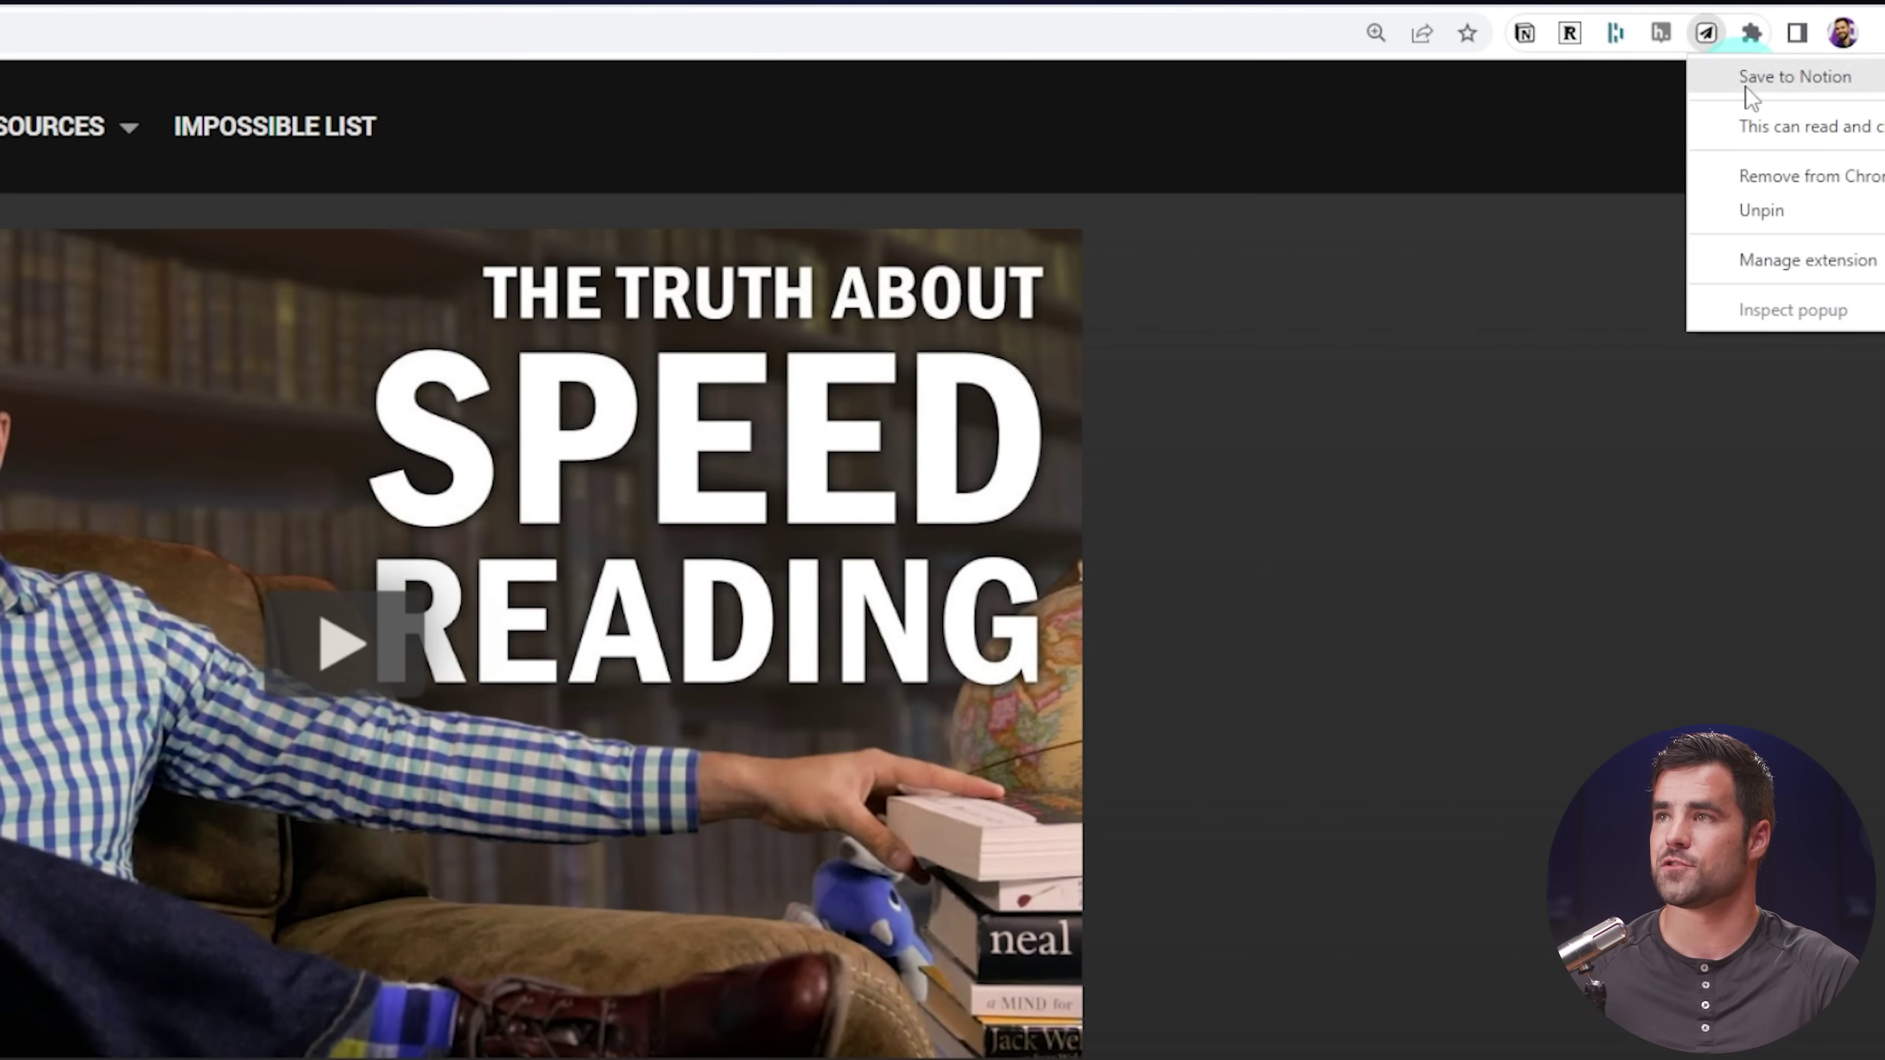
pyautogui.click(1811, 180)
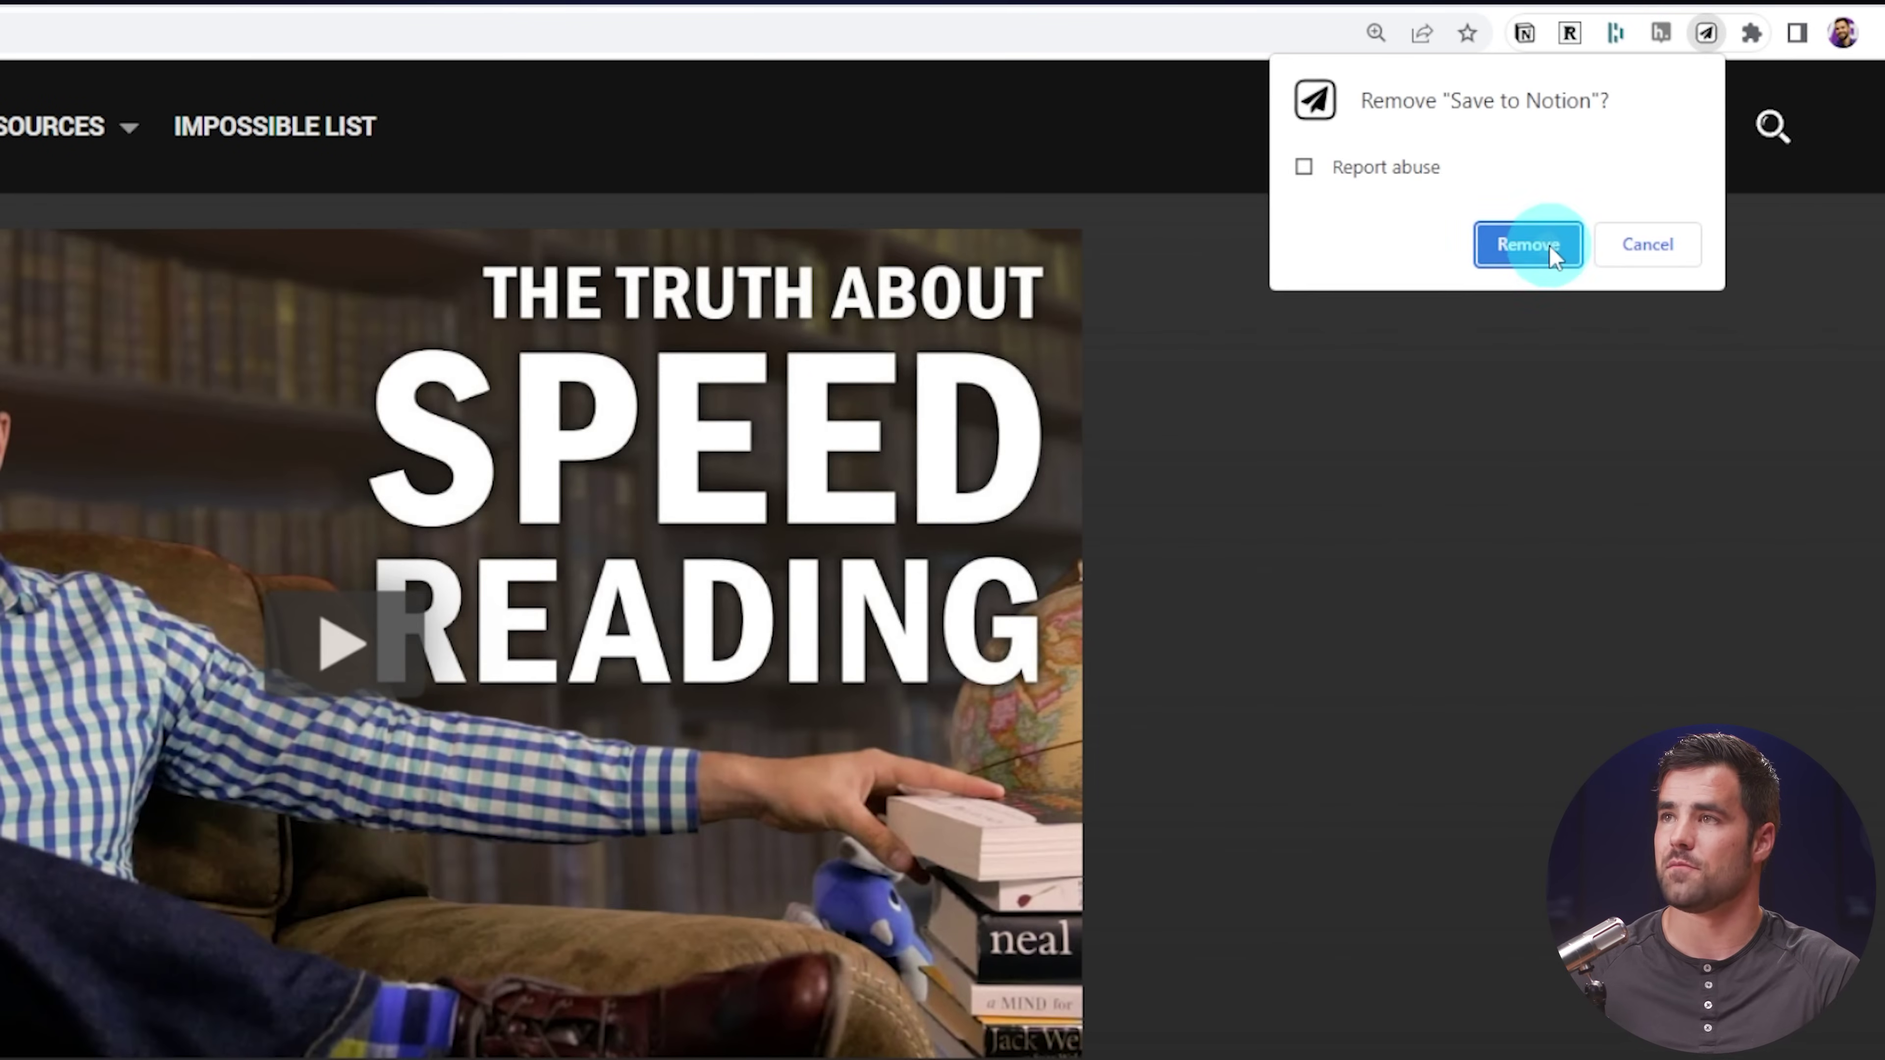
pyautogui.click(1544, 245)
# Search the web for "save to notion" and install the Save to Notion extension from the Chrome Web Store.
pyautogui.hotkey('ctrl', 't')
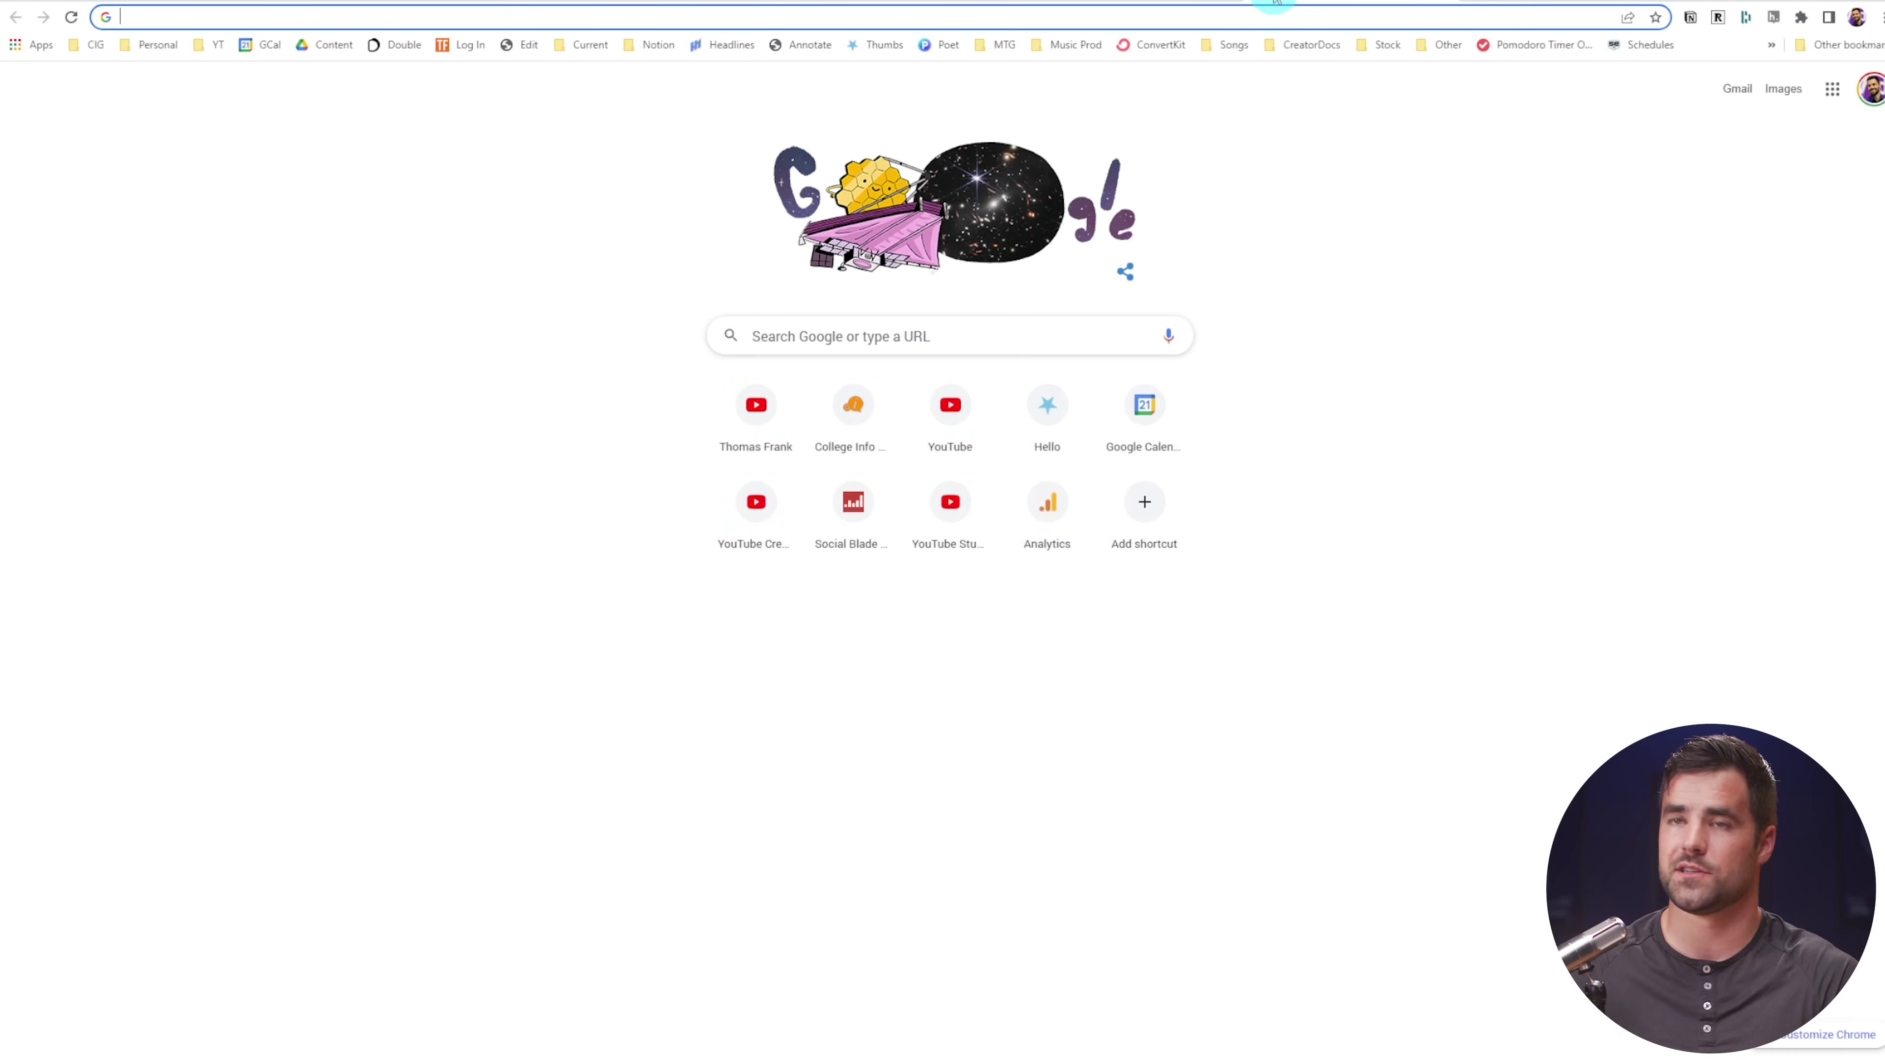
pyautogui.write('save to notion')
pyautogui.press('Return')
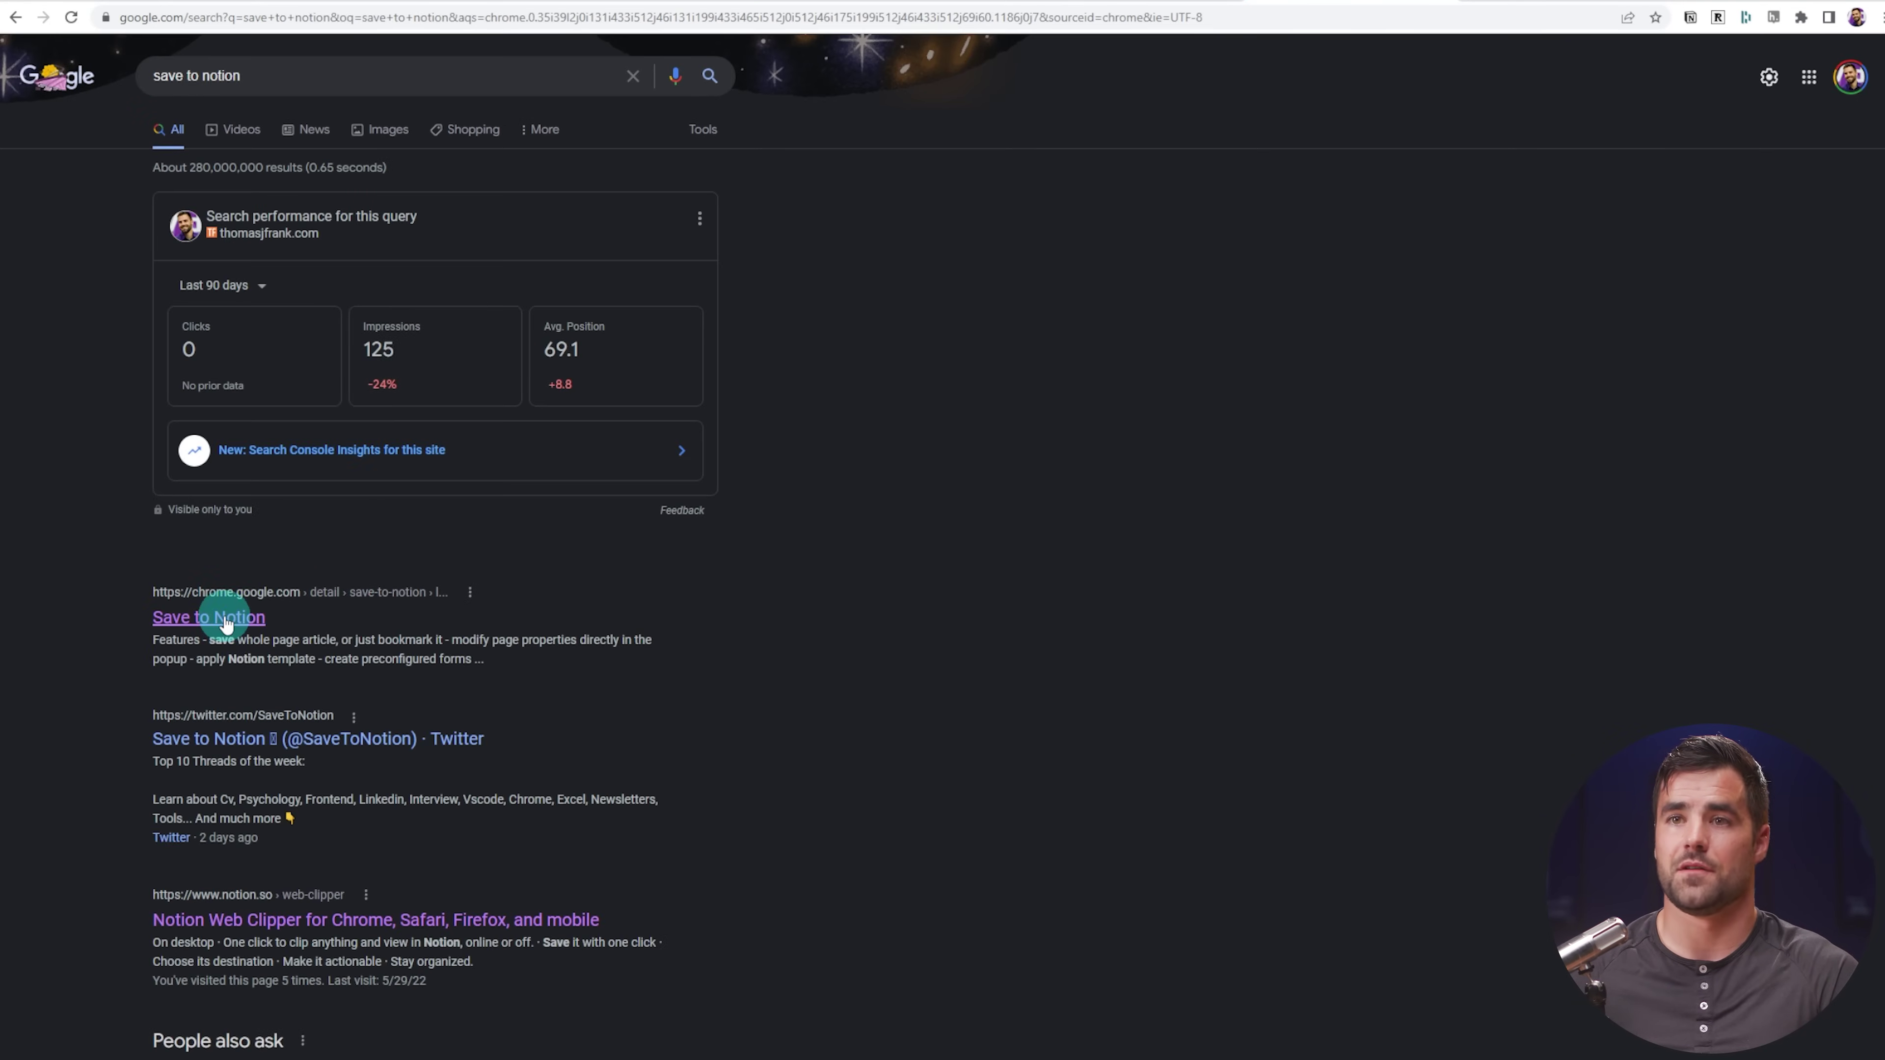
pyautogui.click(223, 616)
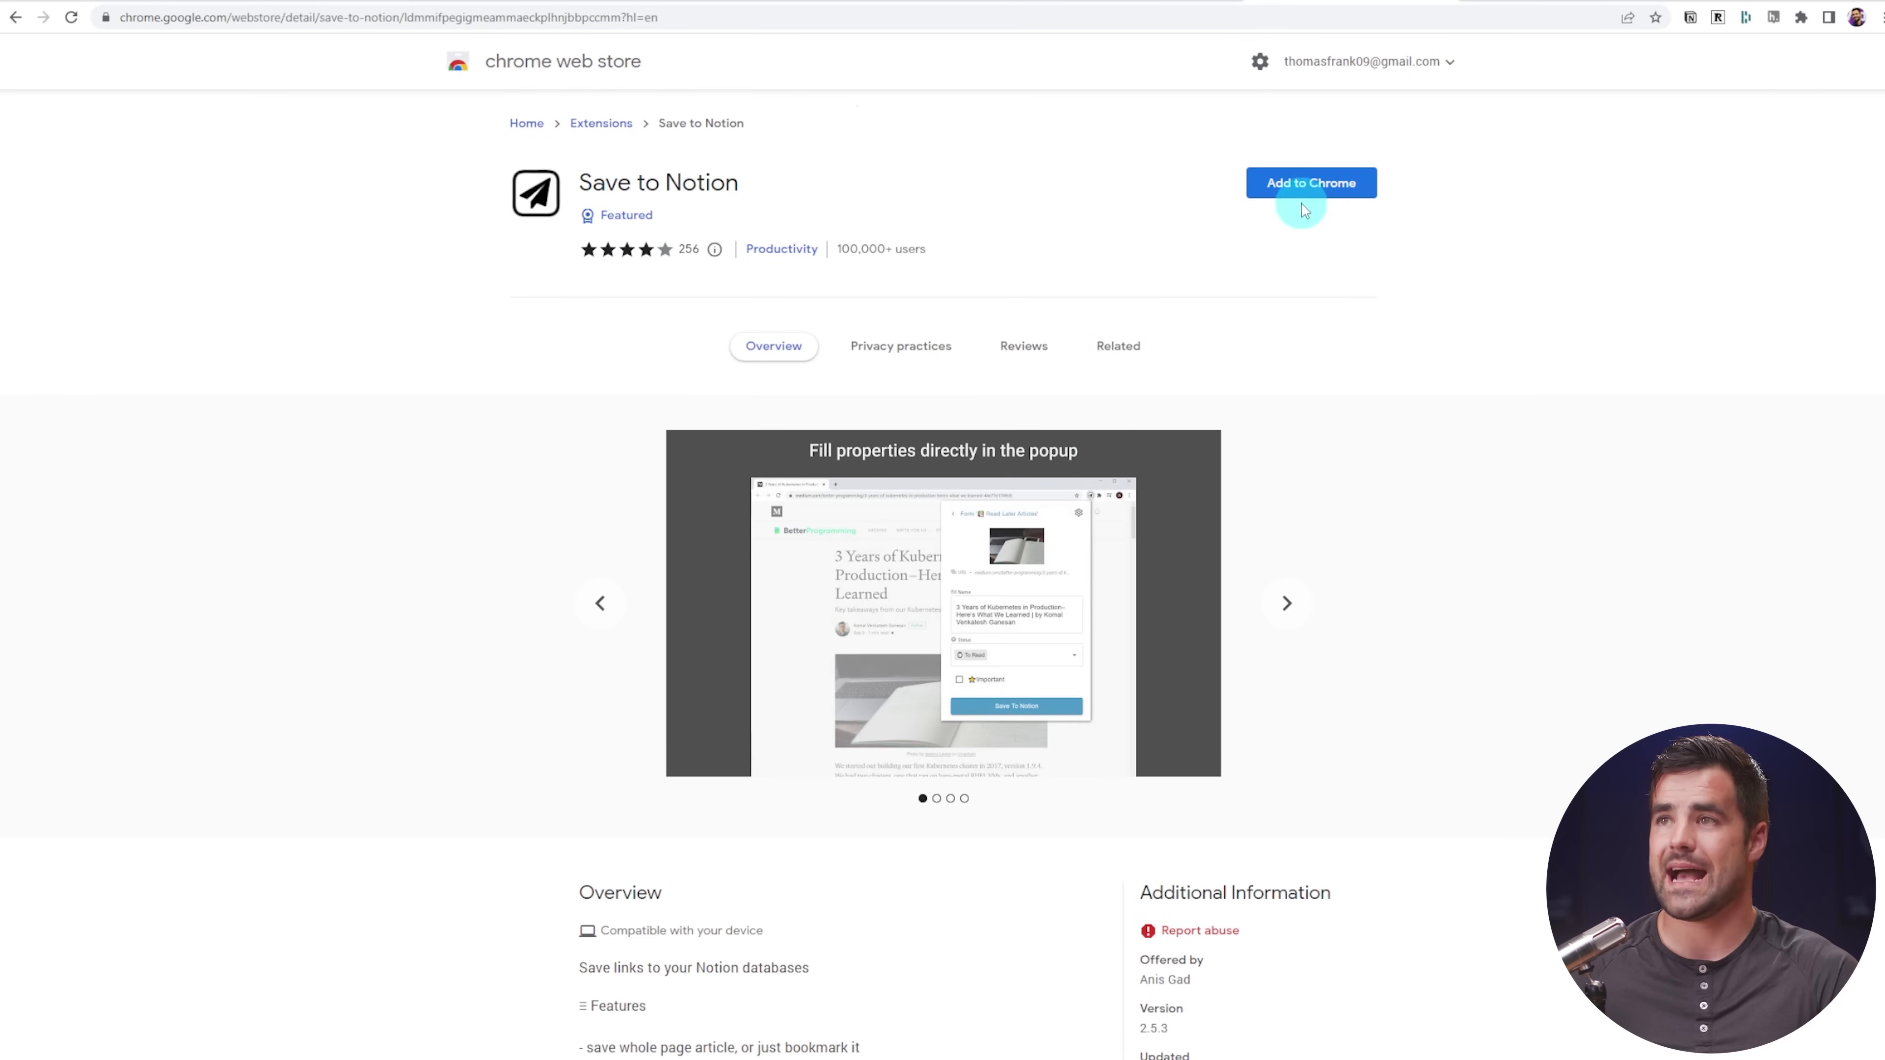
pyautogui.click(1298, 194)
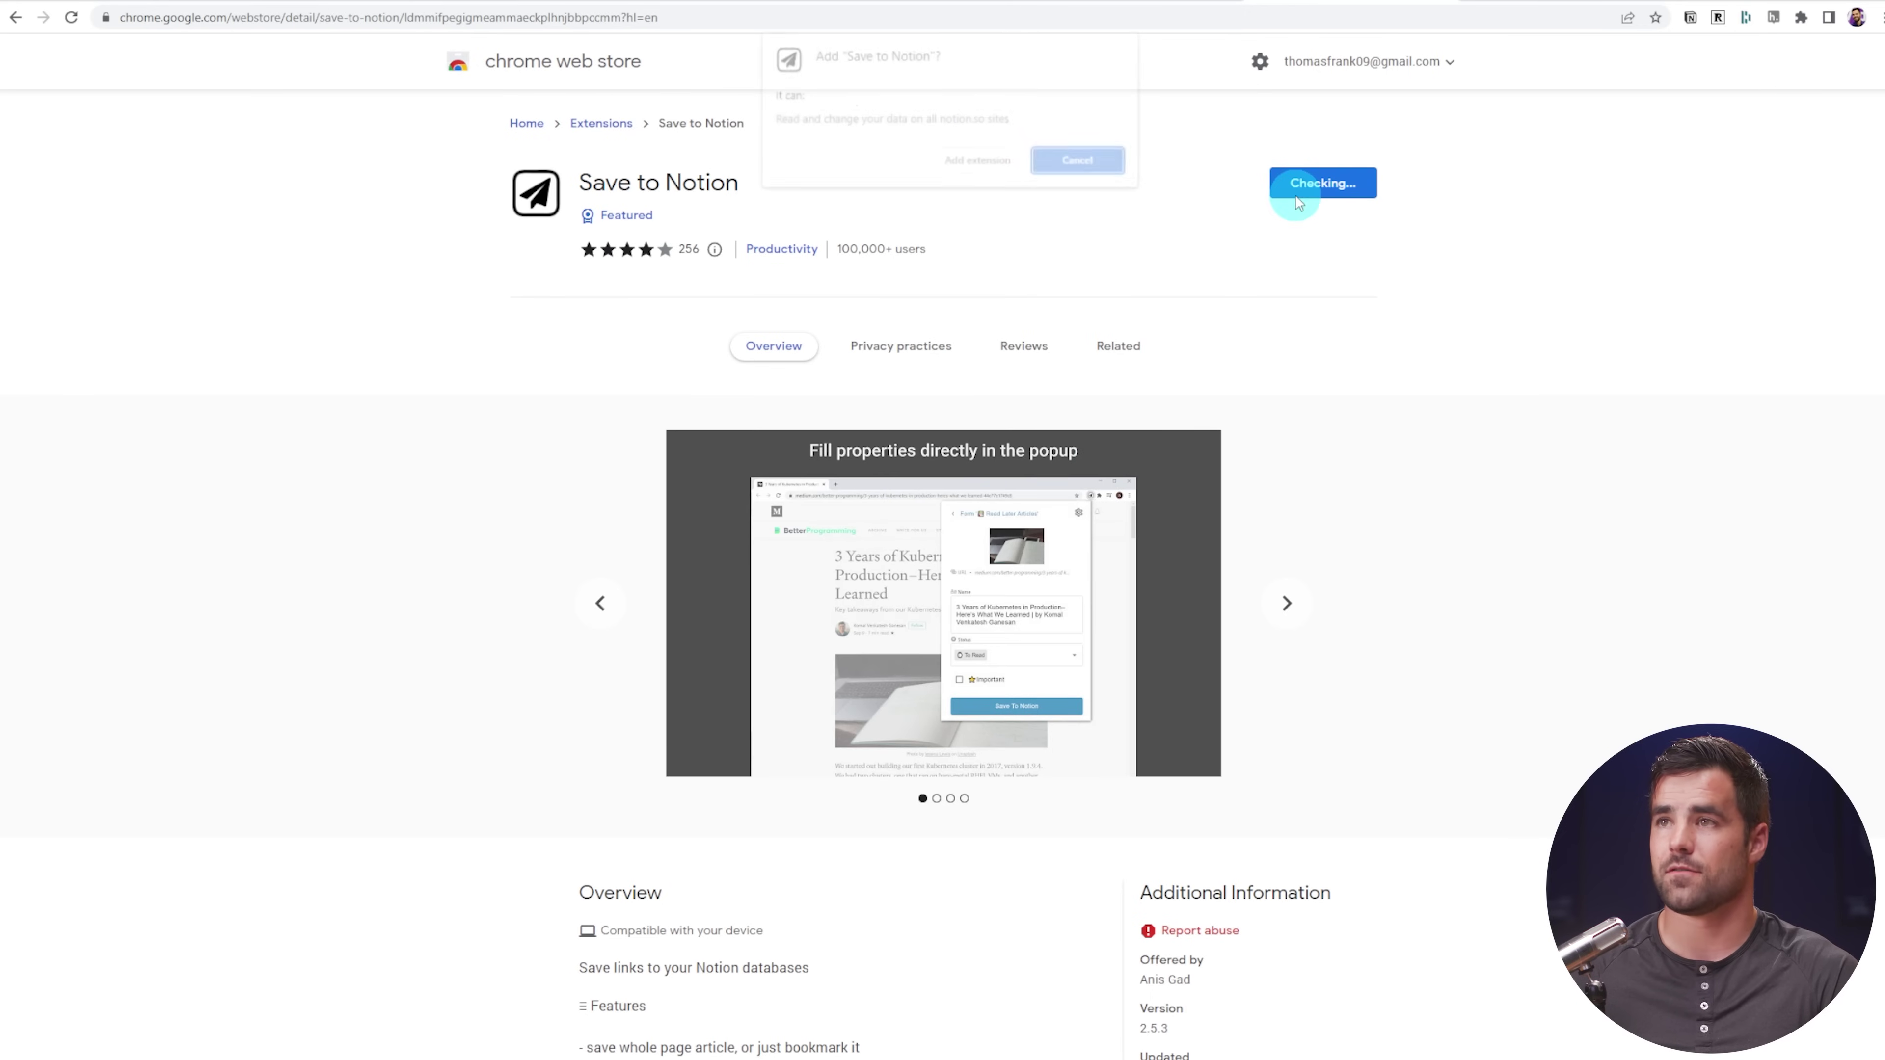
pyautogui.click(974, 171)
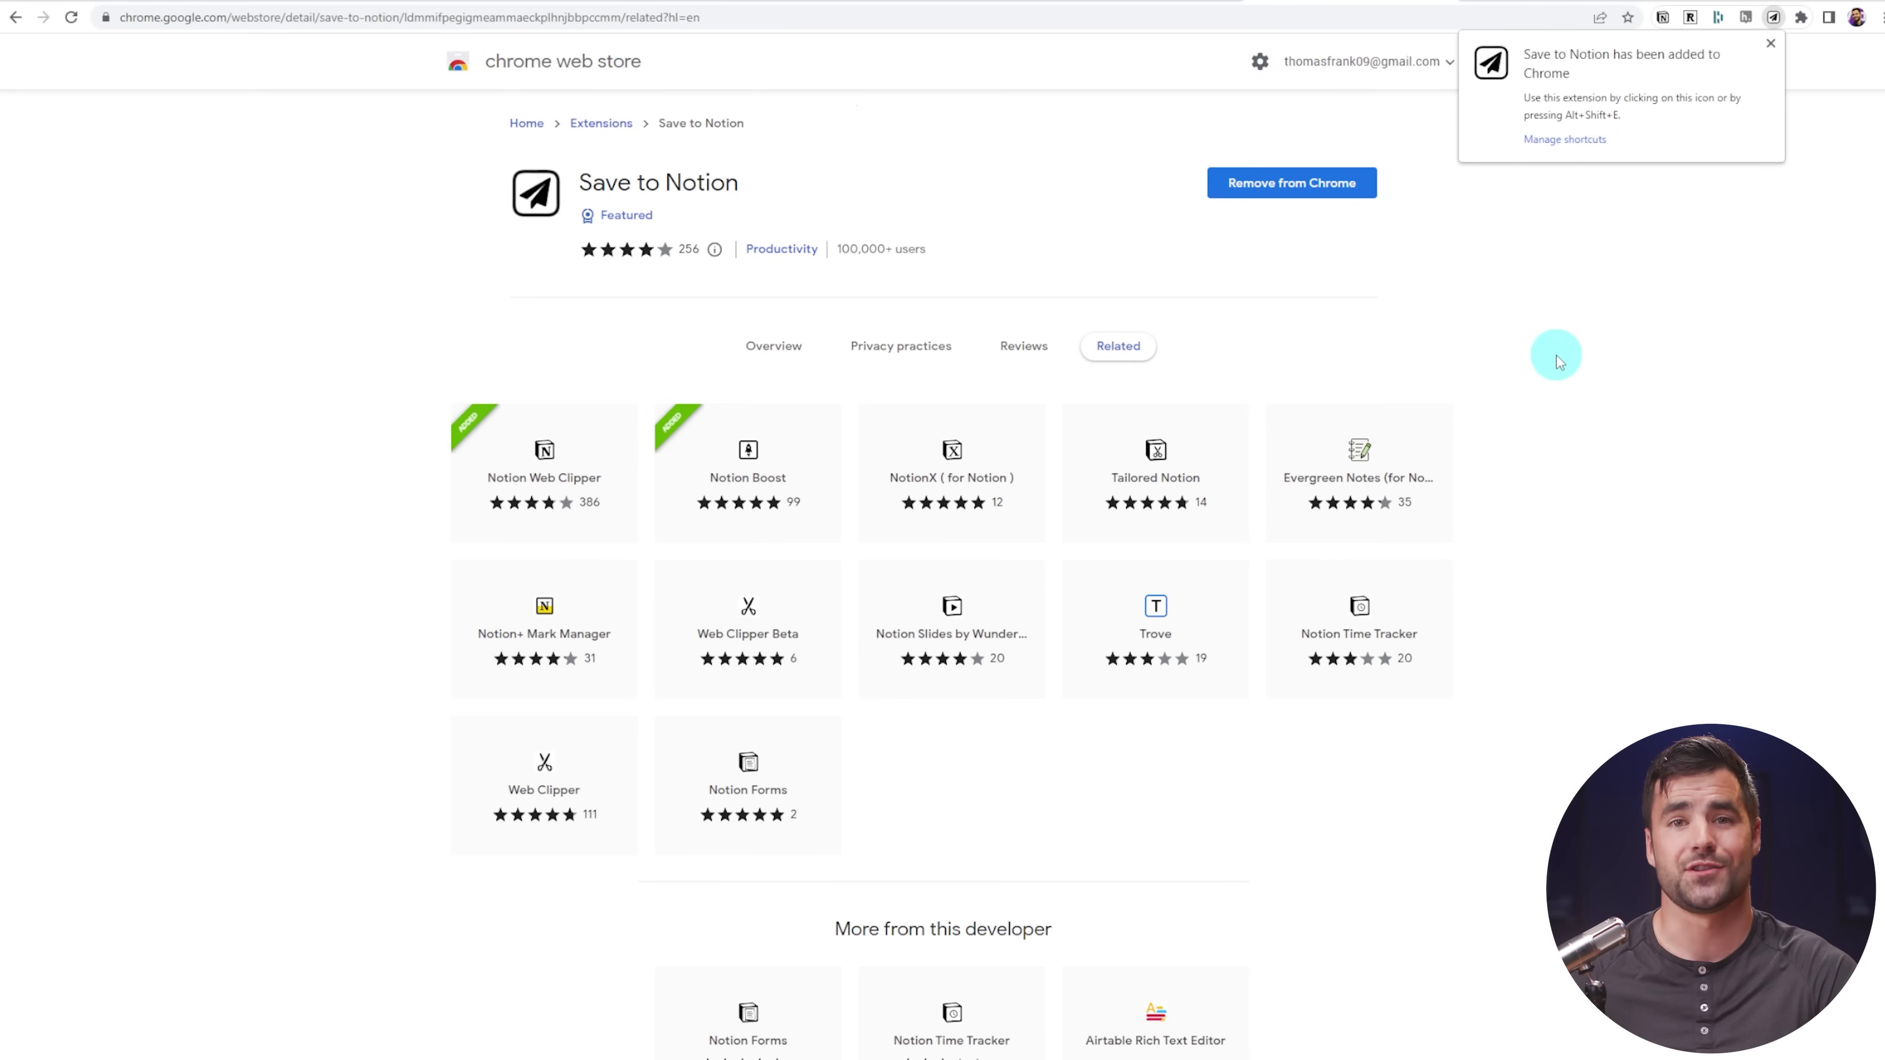
pyautogui.click(1771, 46)
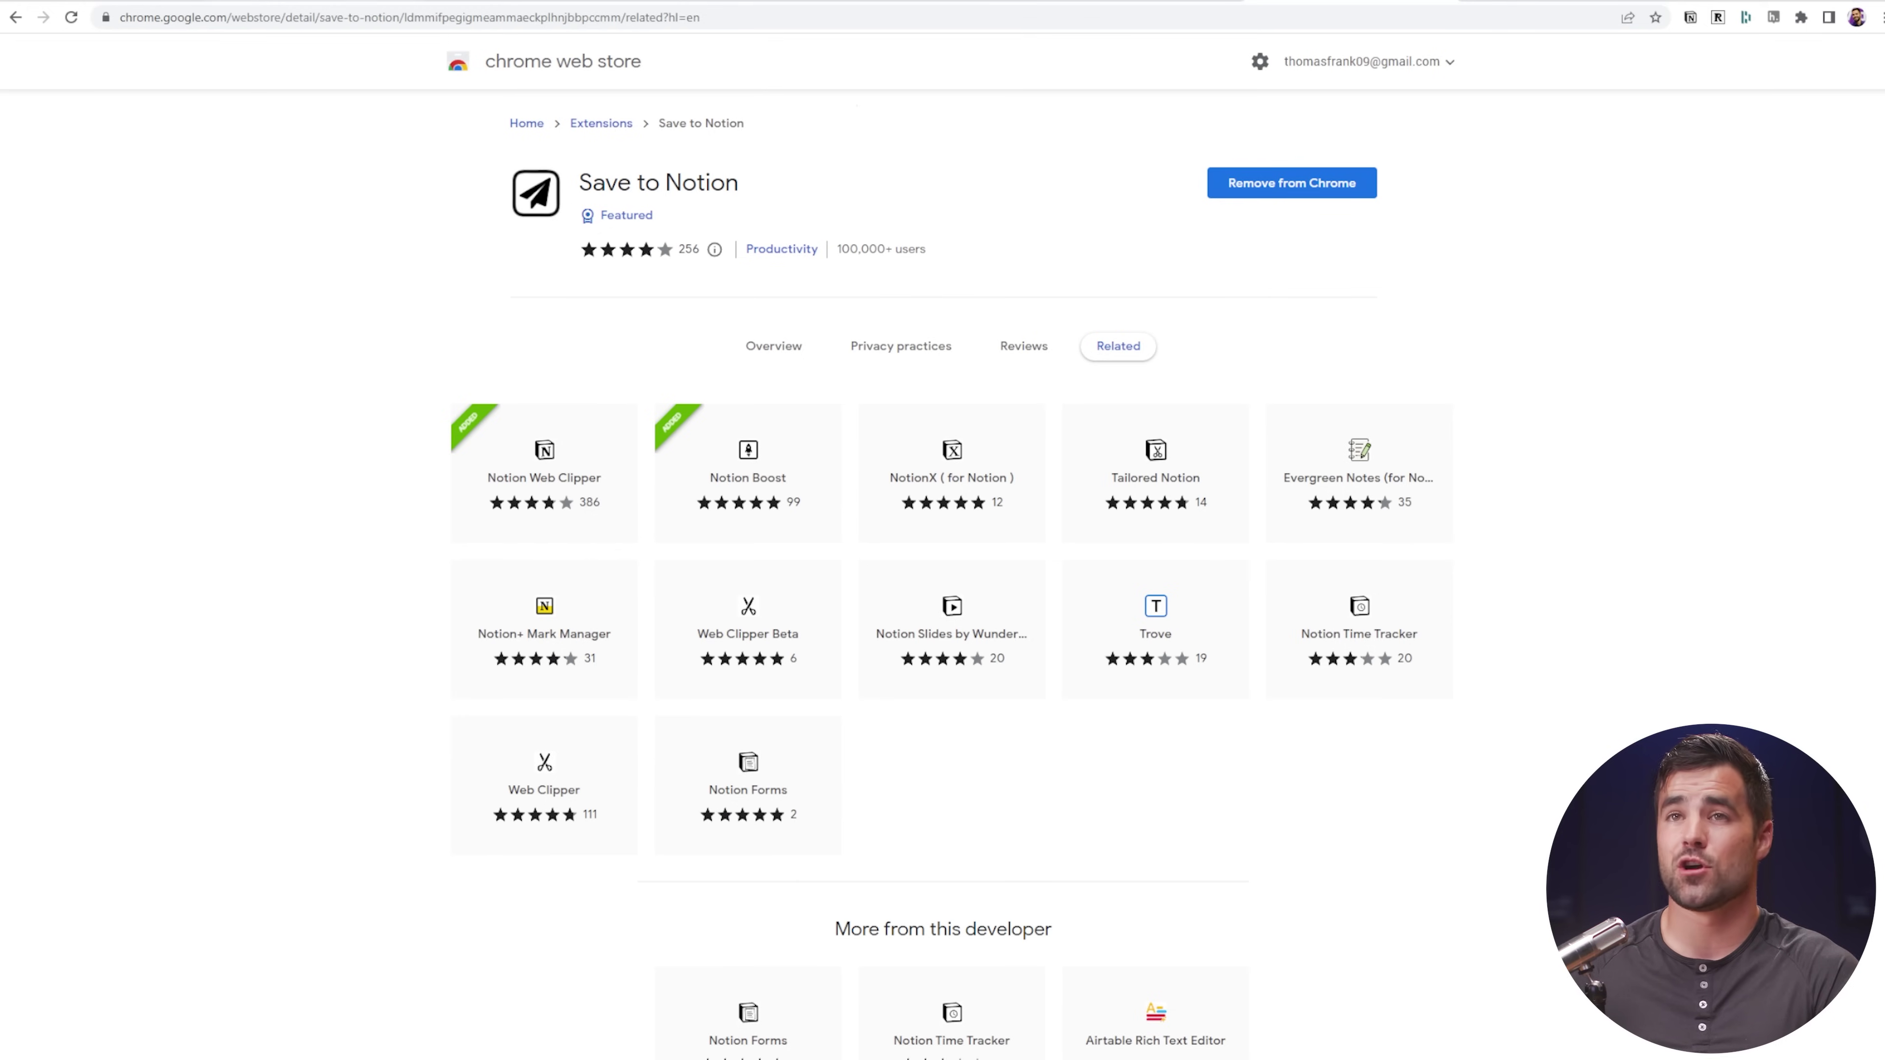
# Return to the speed reading article, pin the Save to Notion extension and make it the first of the pinned extensions.
pyautogui.click(87, 1)
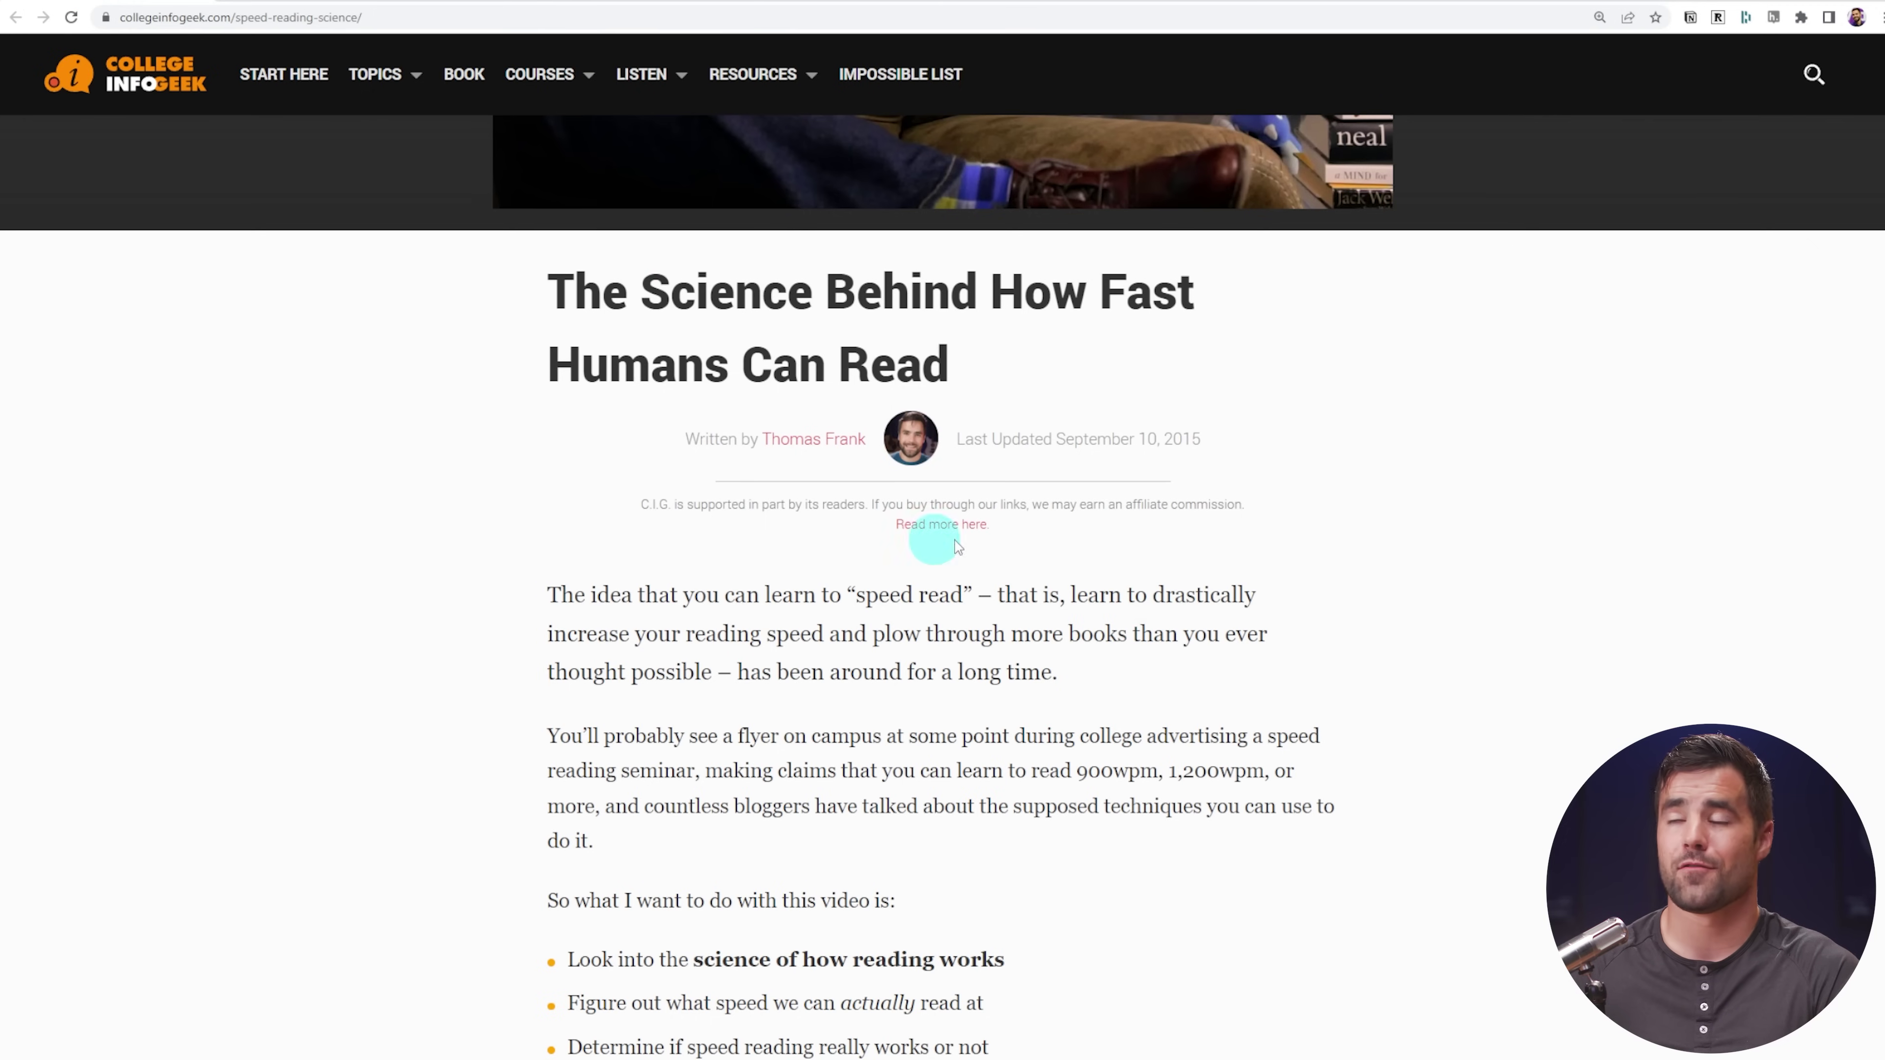
pyautogui.scroll(3, 1559, 261)
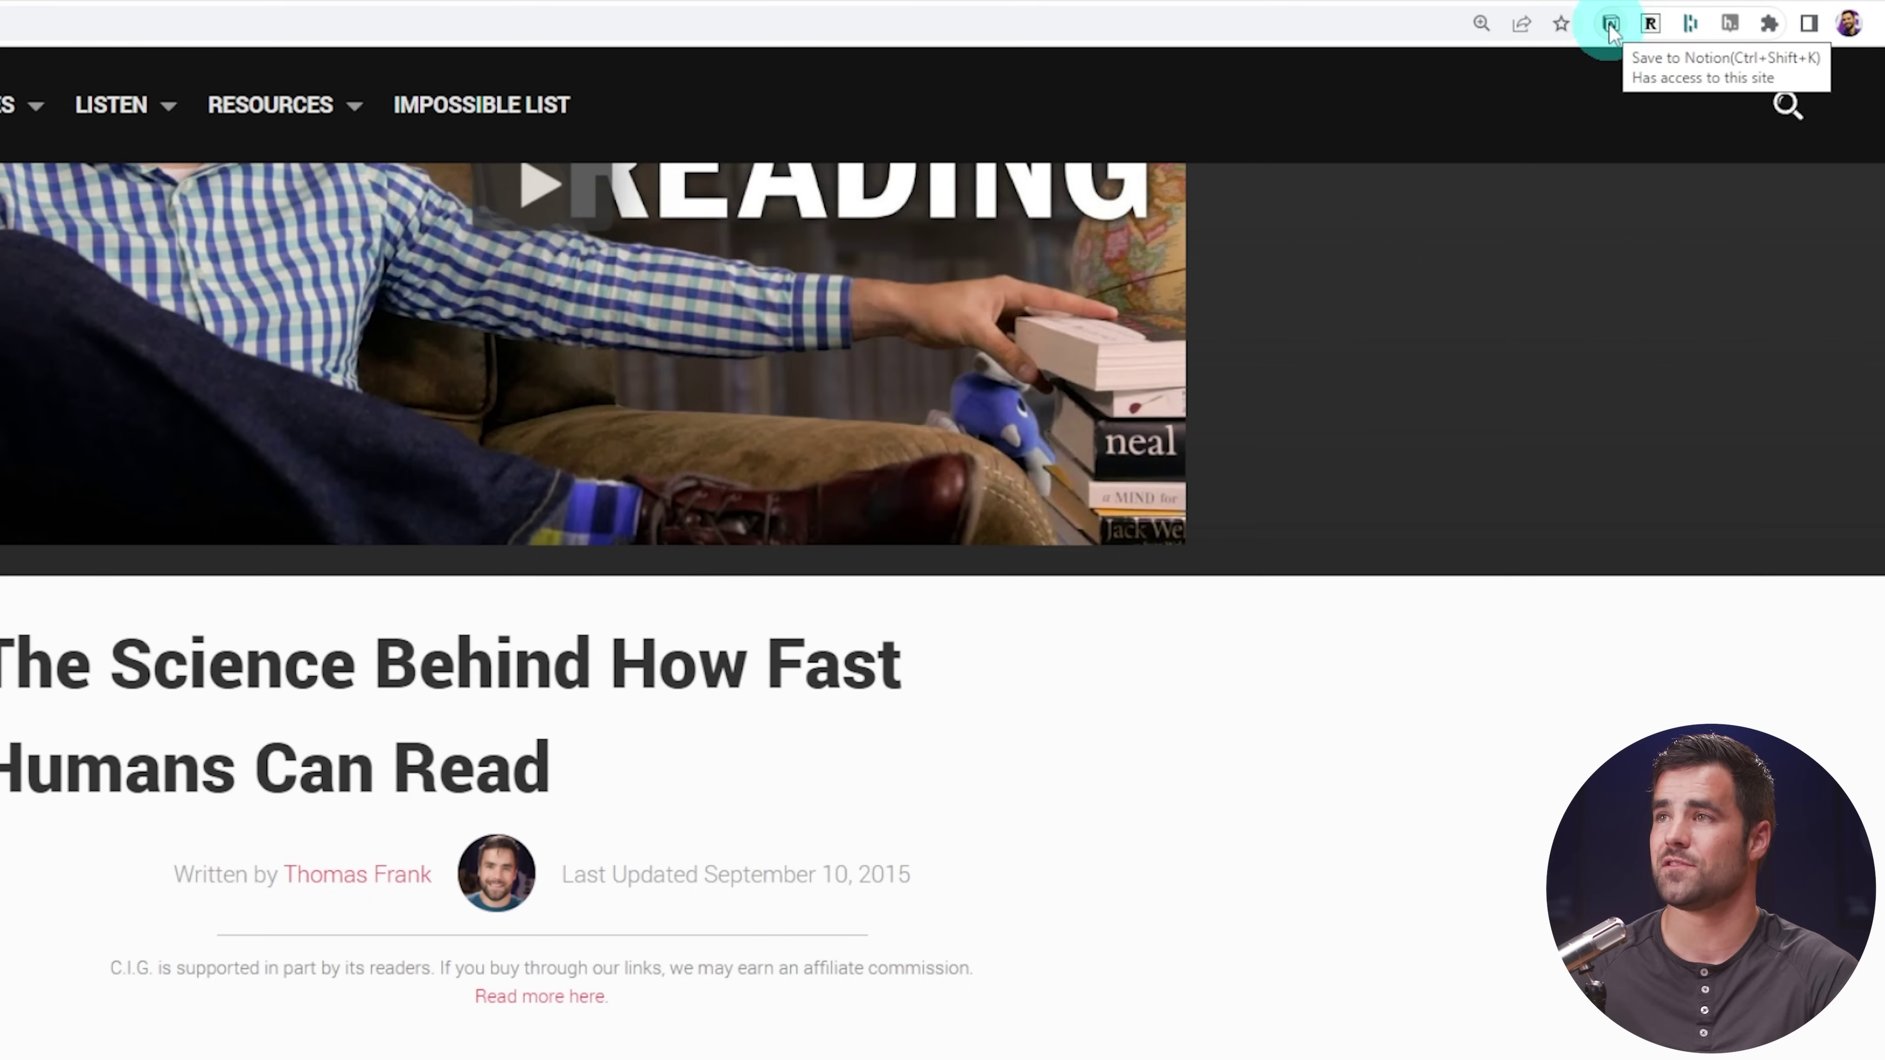
pyautogui.click(1771, 26)
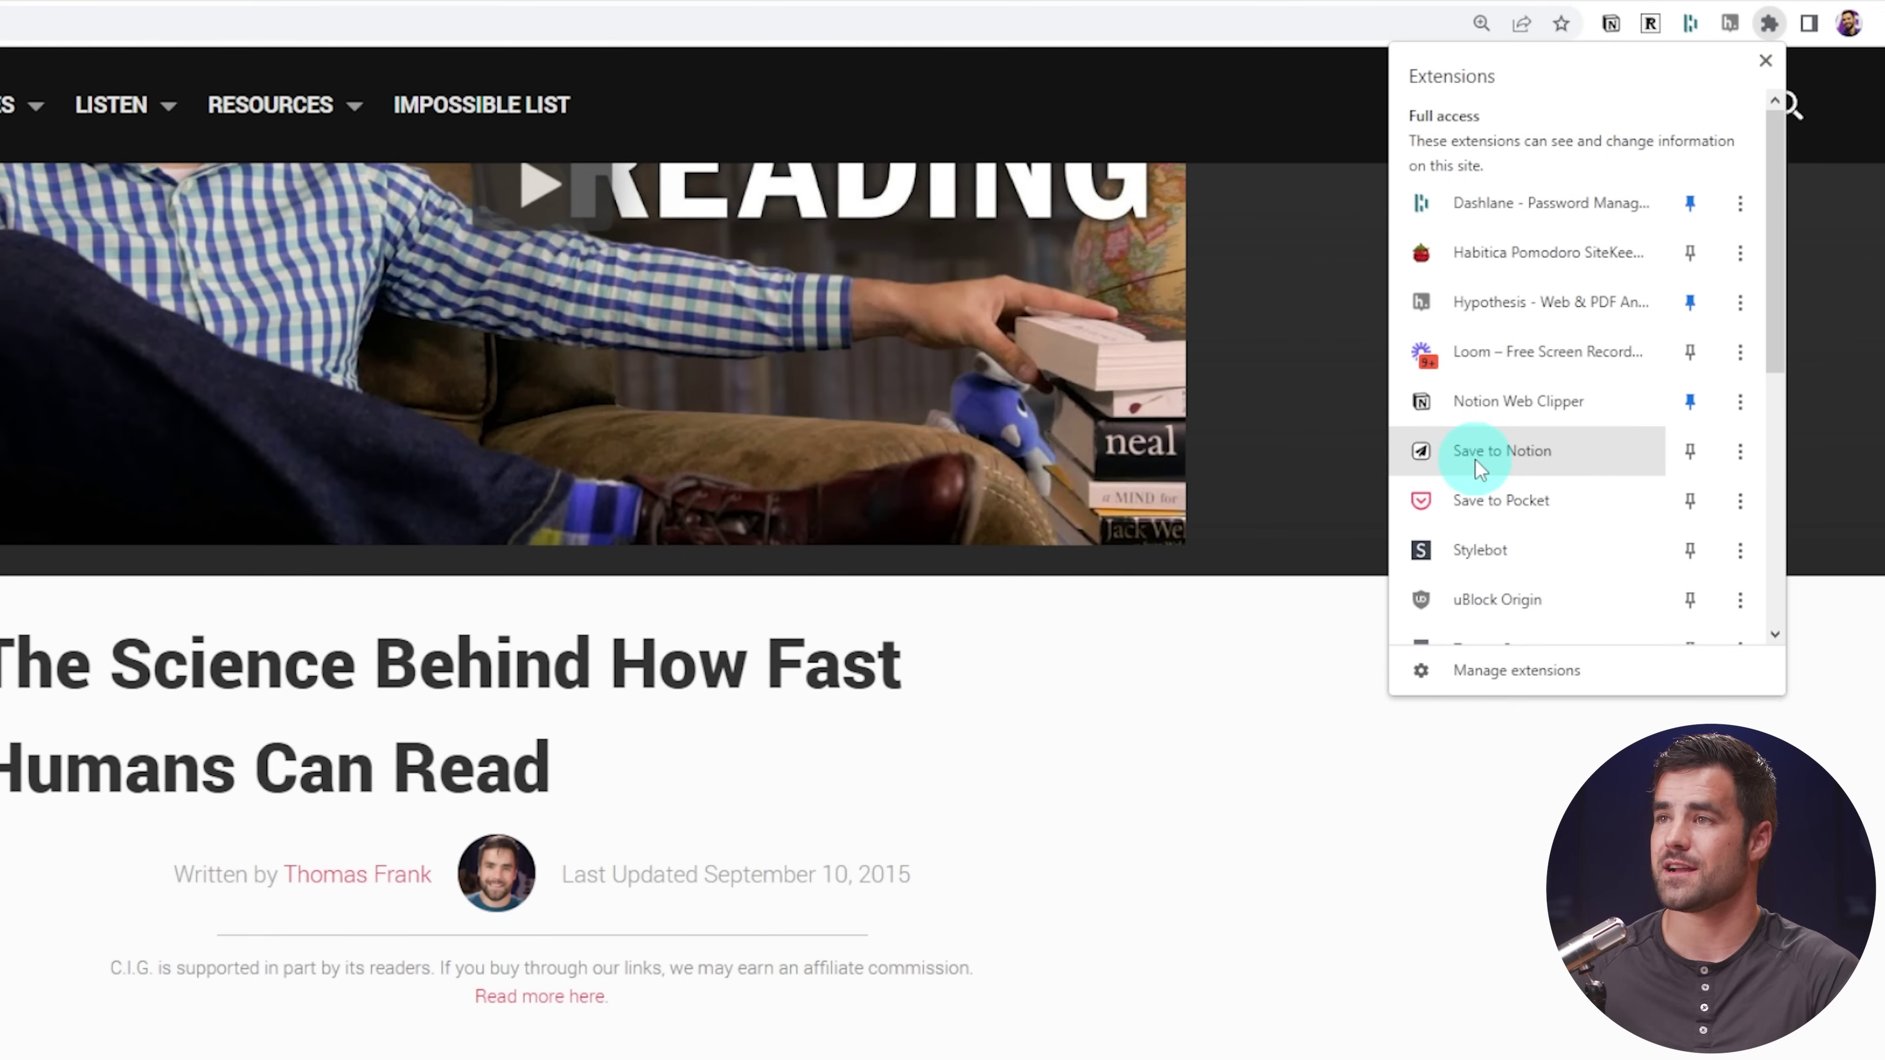
pyautogui.click(1682, 462)
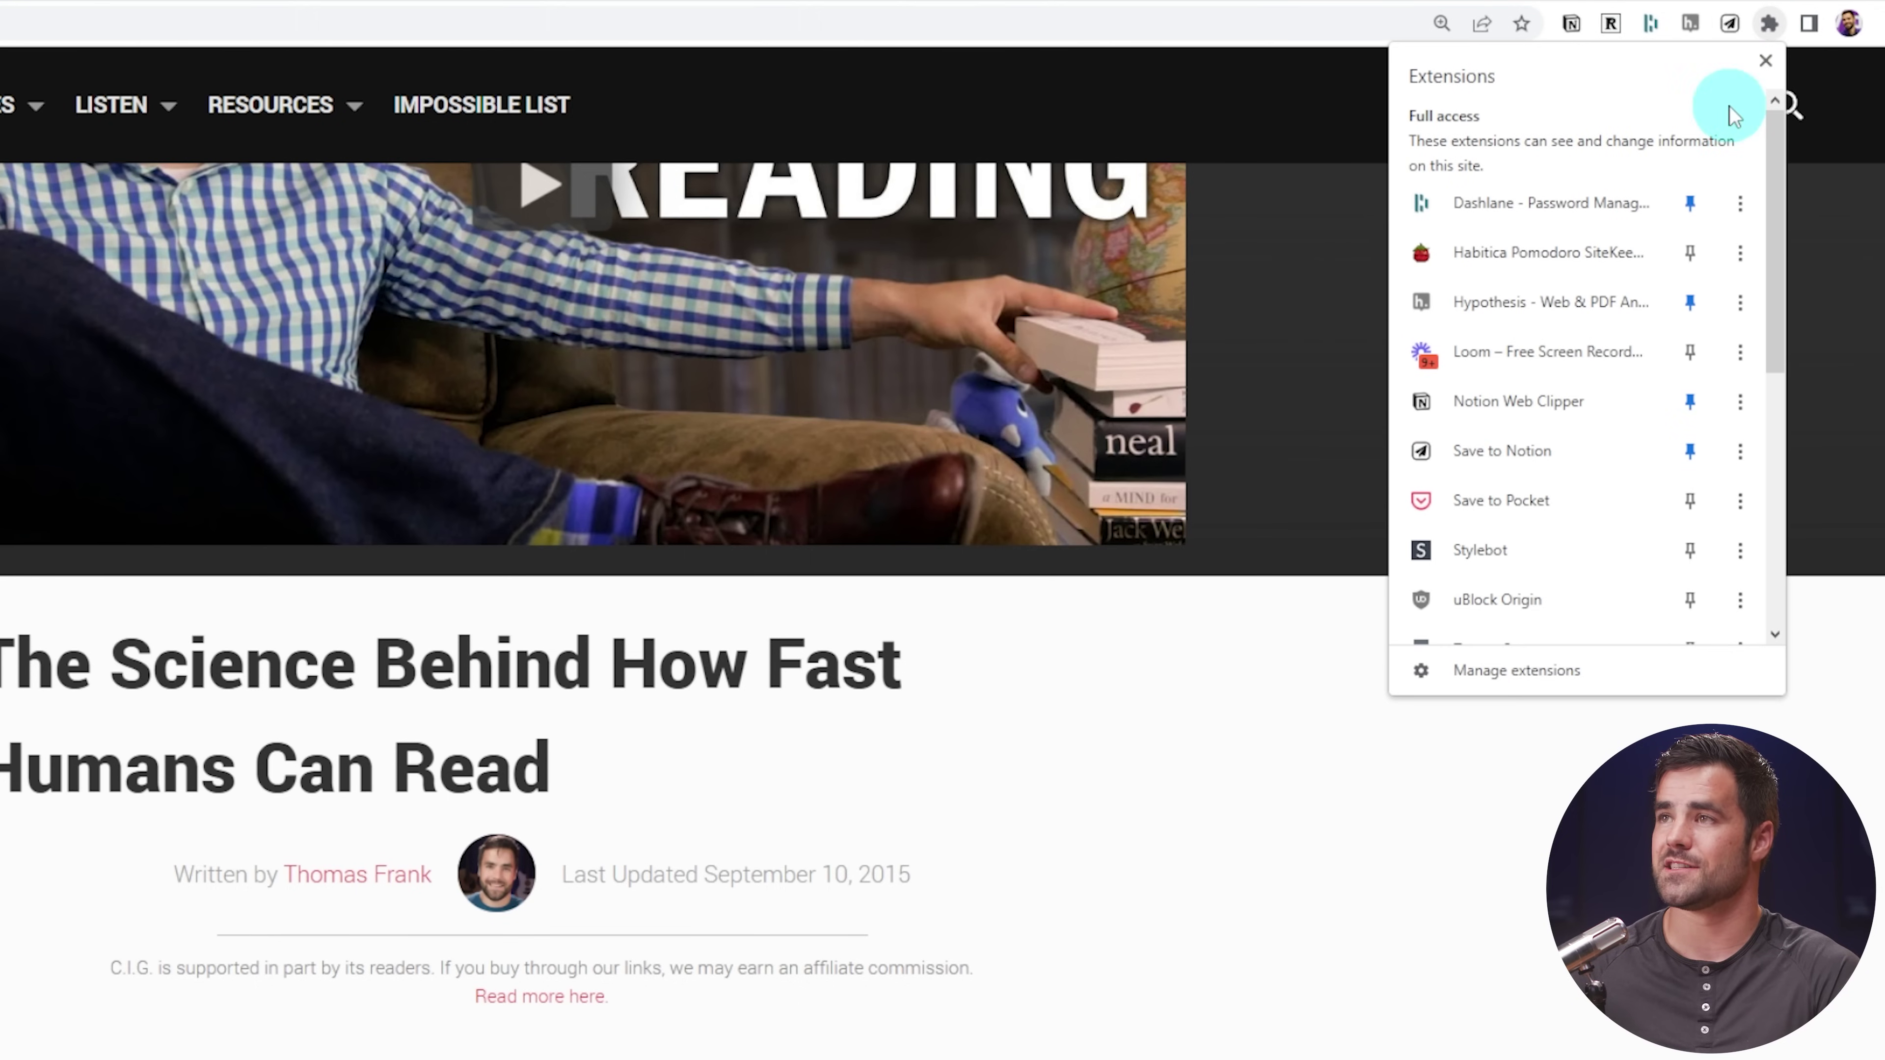
pyautogui.moveTo(1714, 33); pyautogui.dragTo(1576, 33)
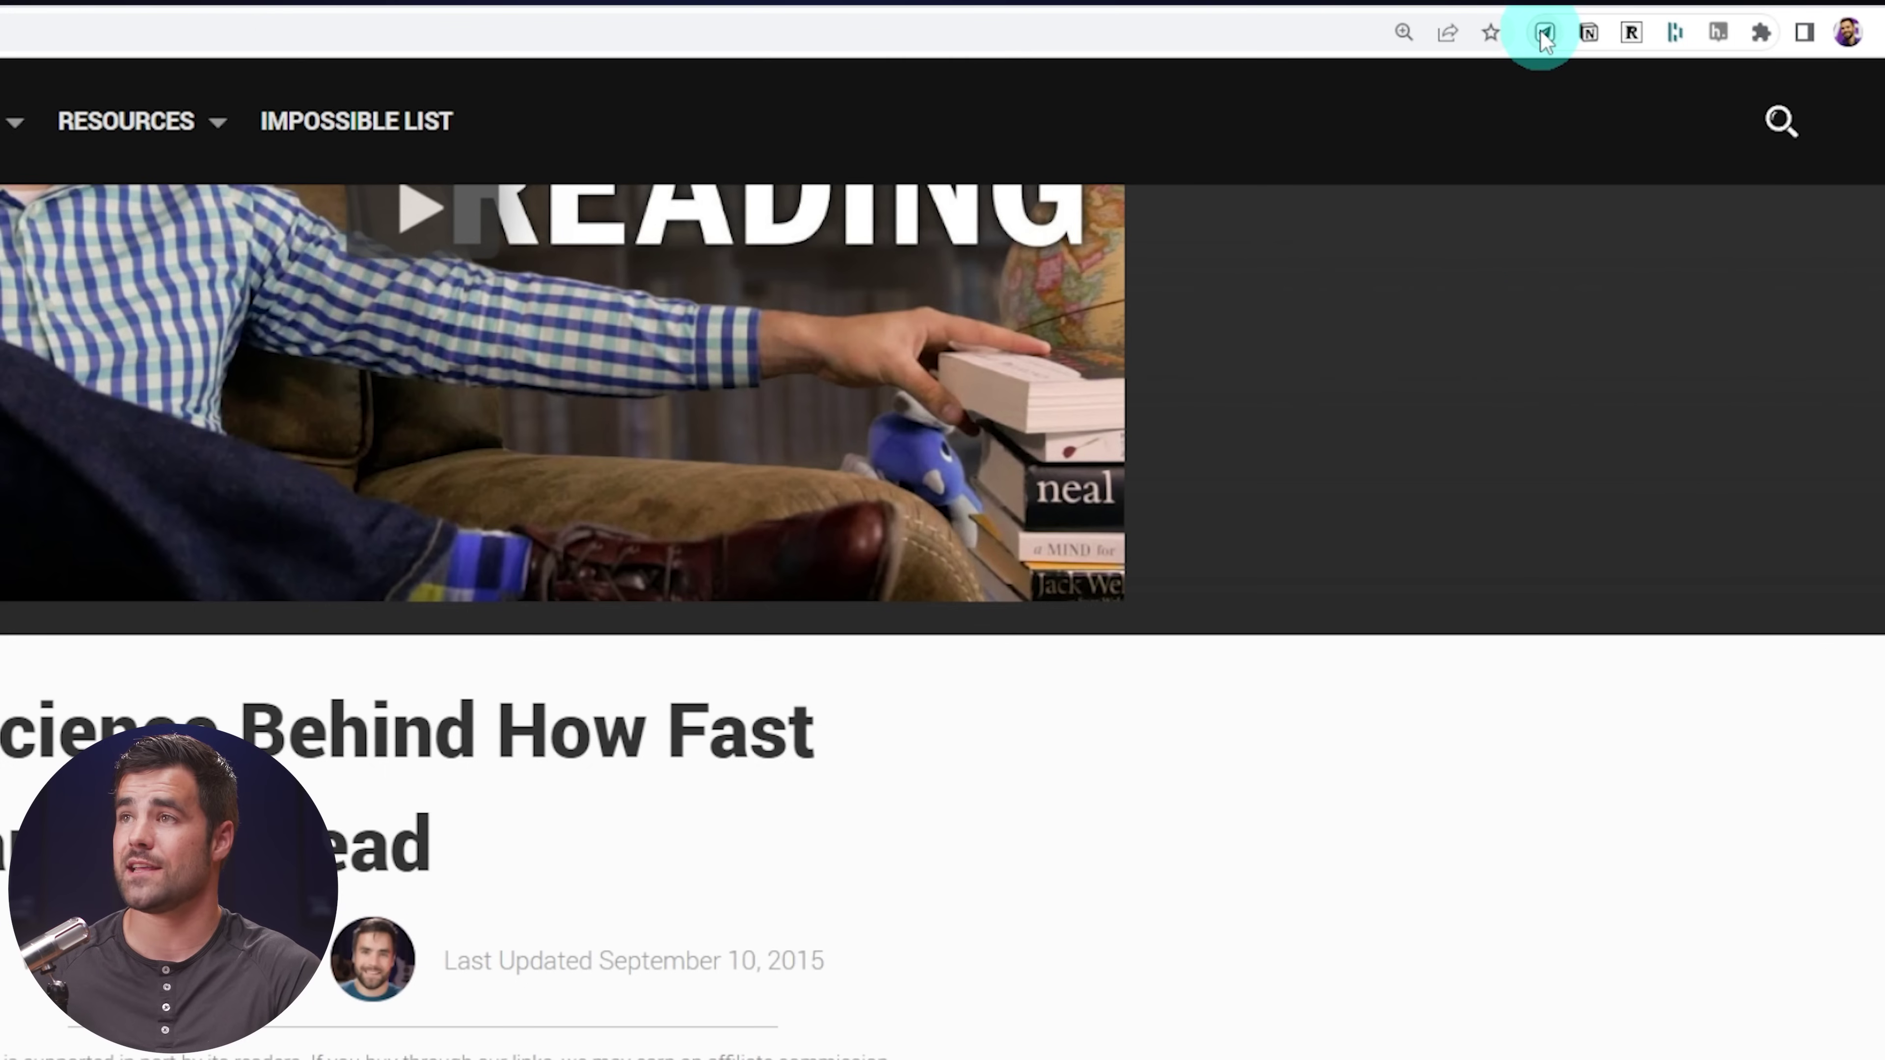
pyautogui.click(1662, 19)
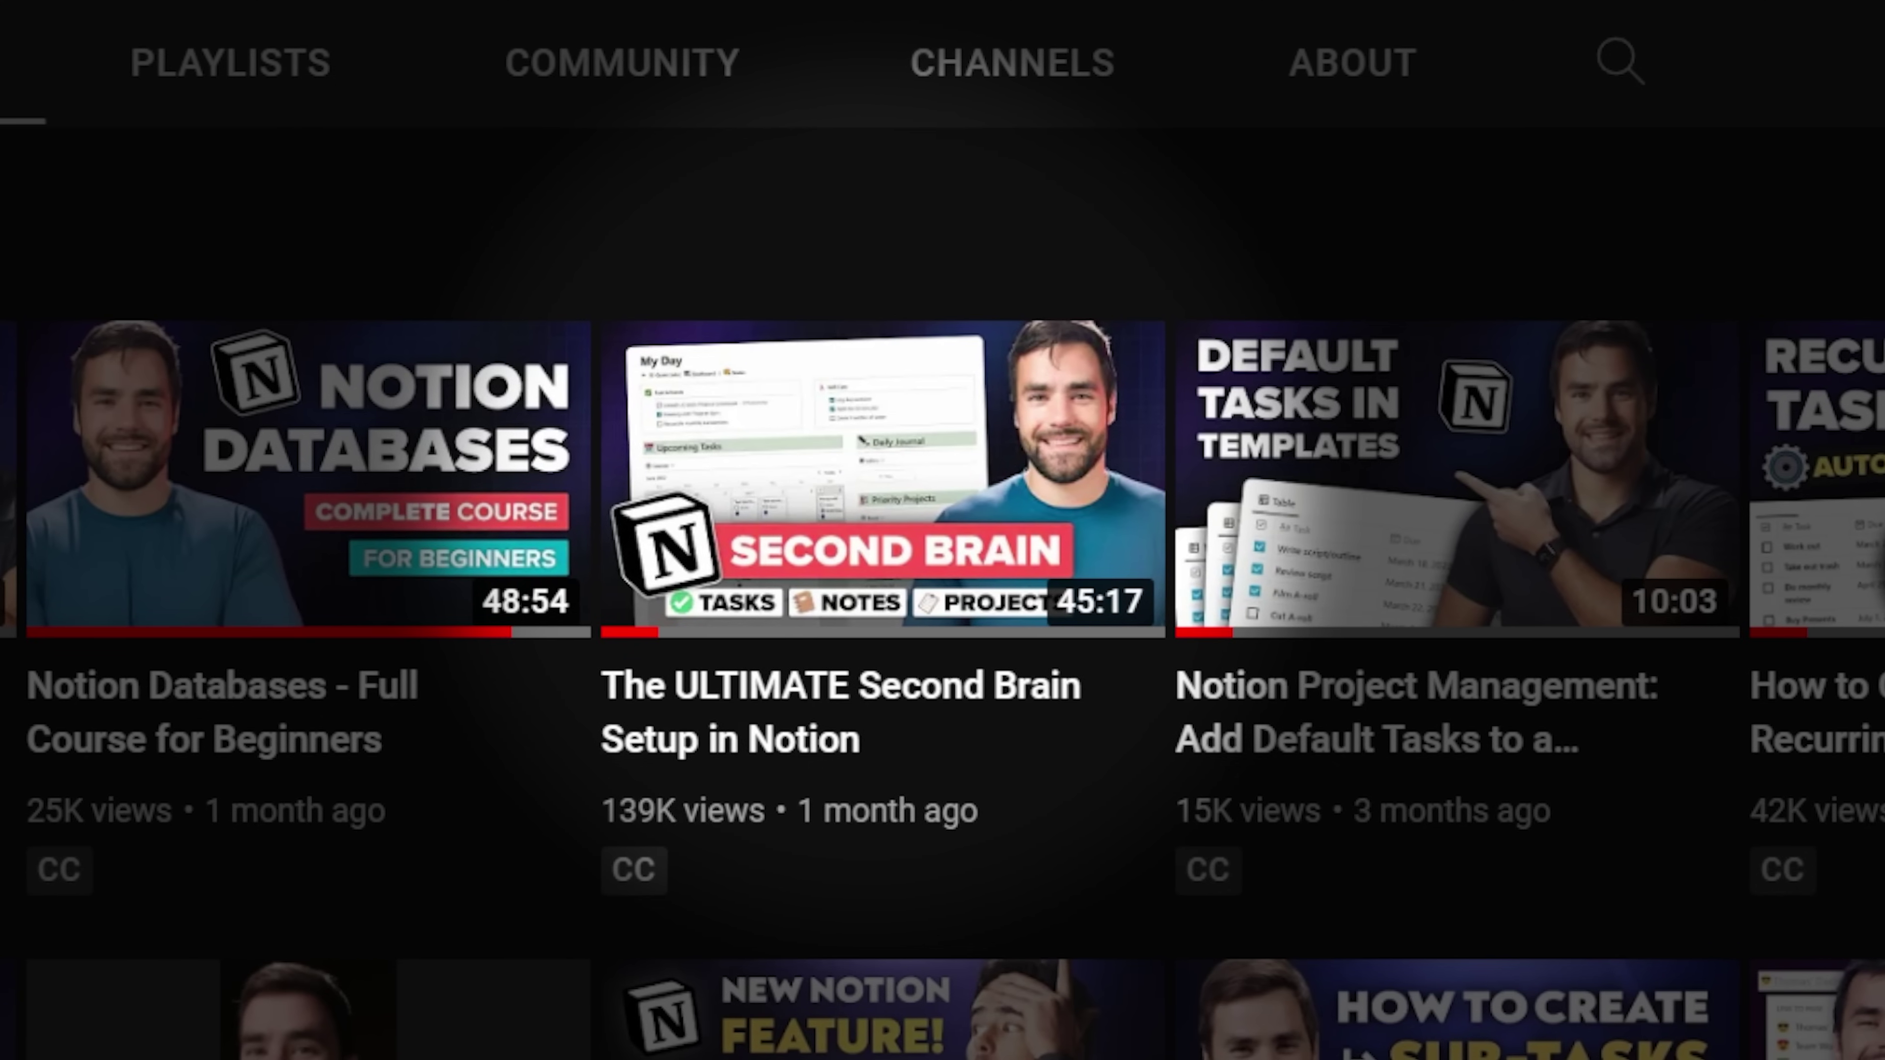
pyautogui.moveTo(886, 746)
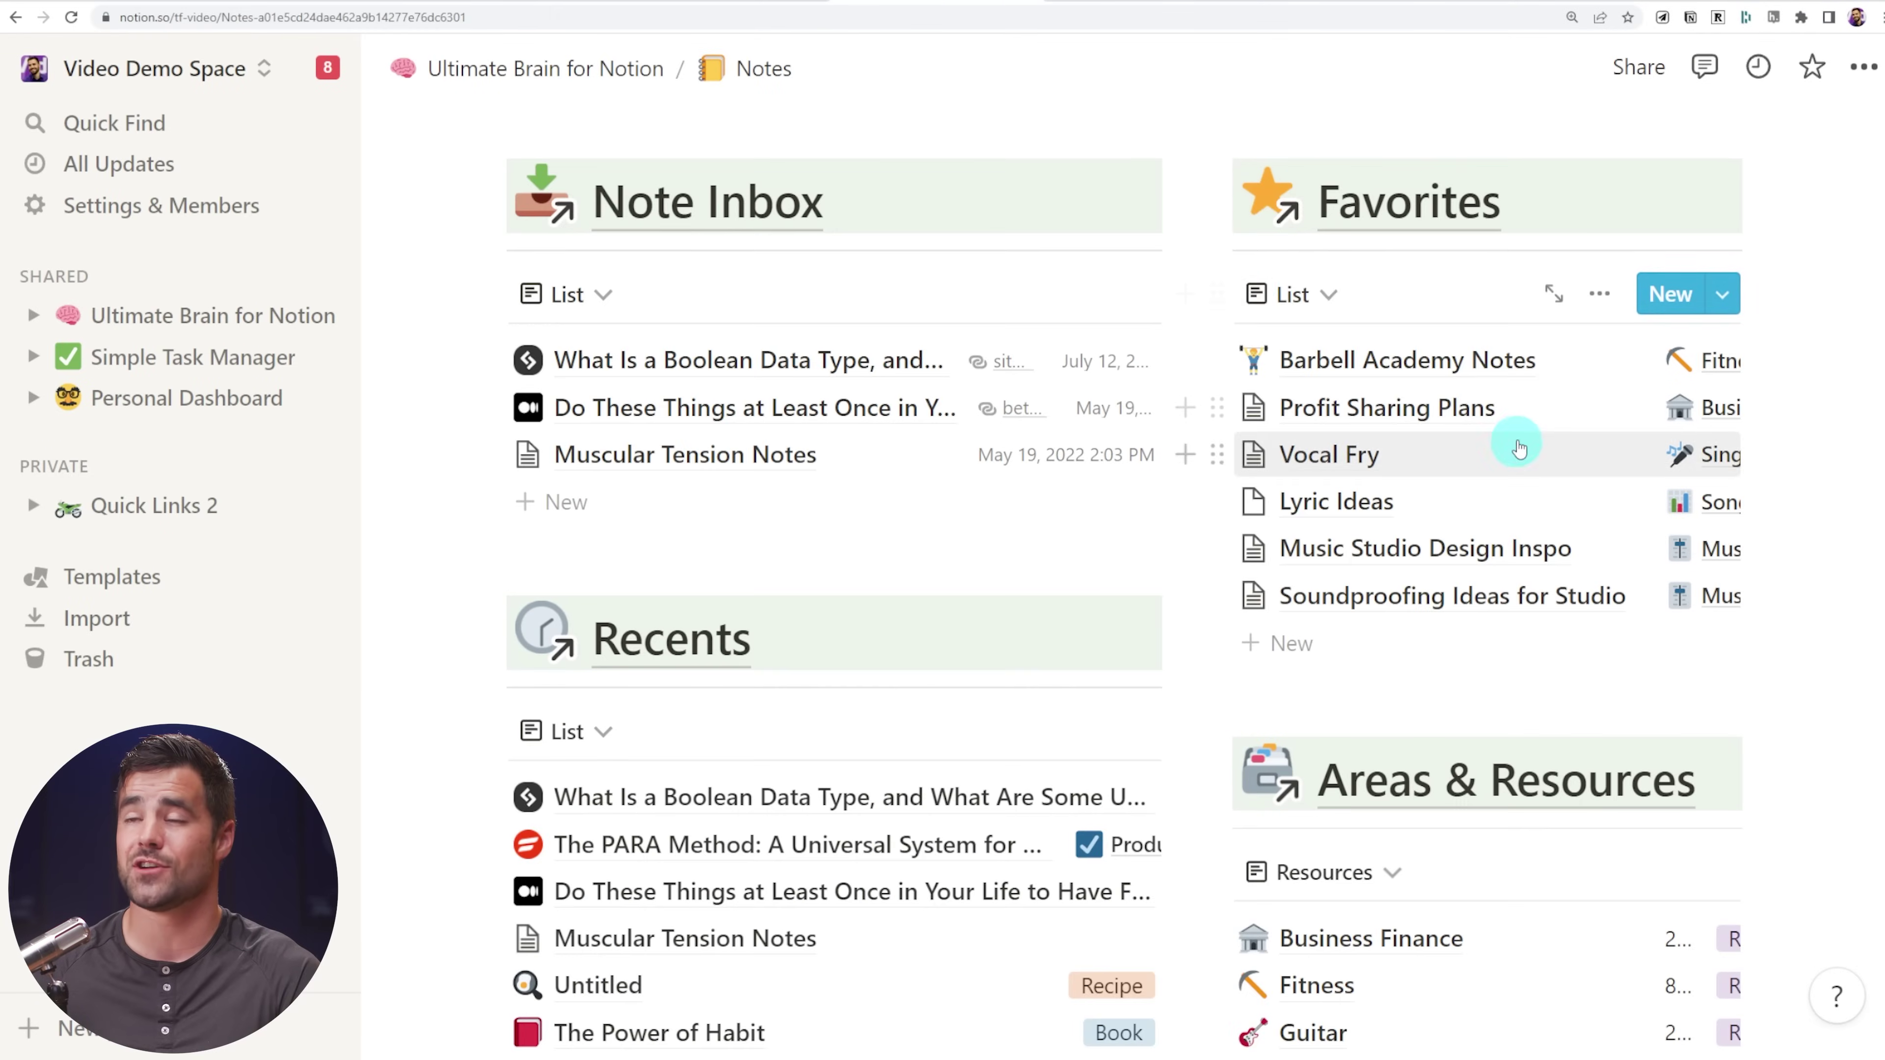
pyautogui.scroll(1, 653, 156)
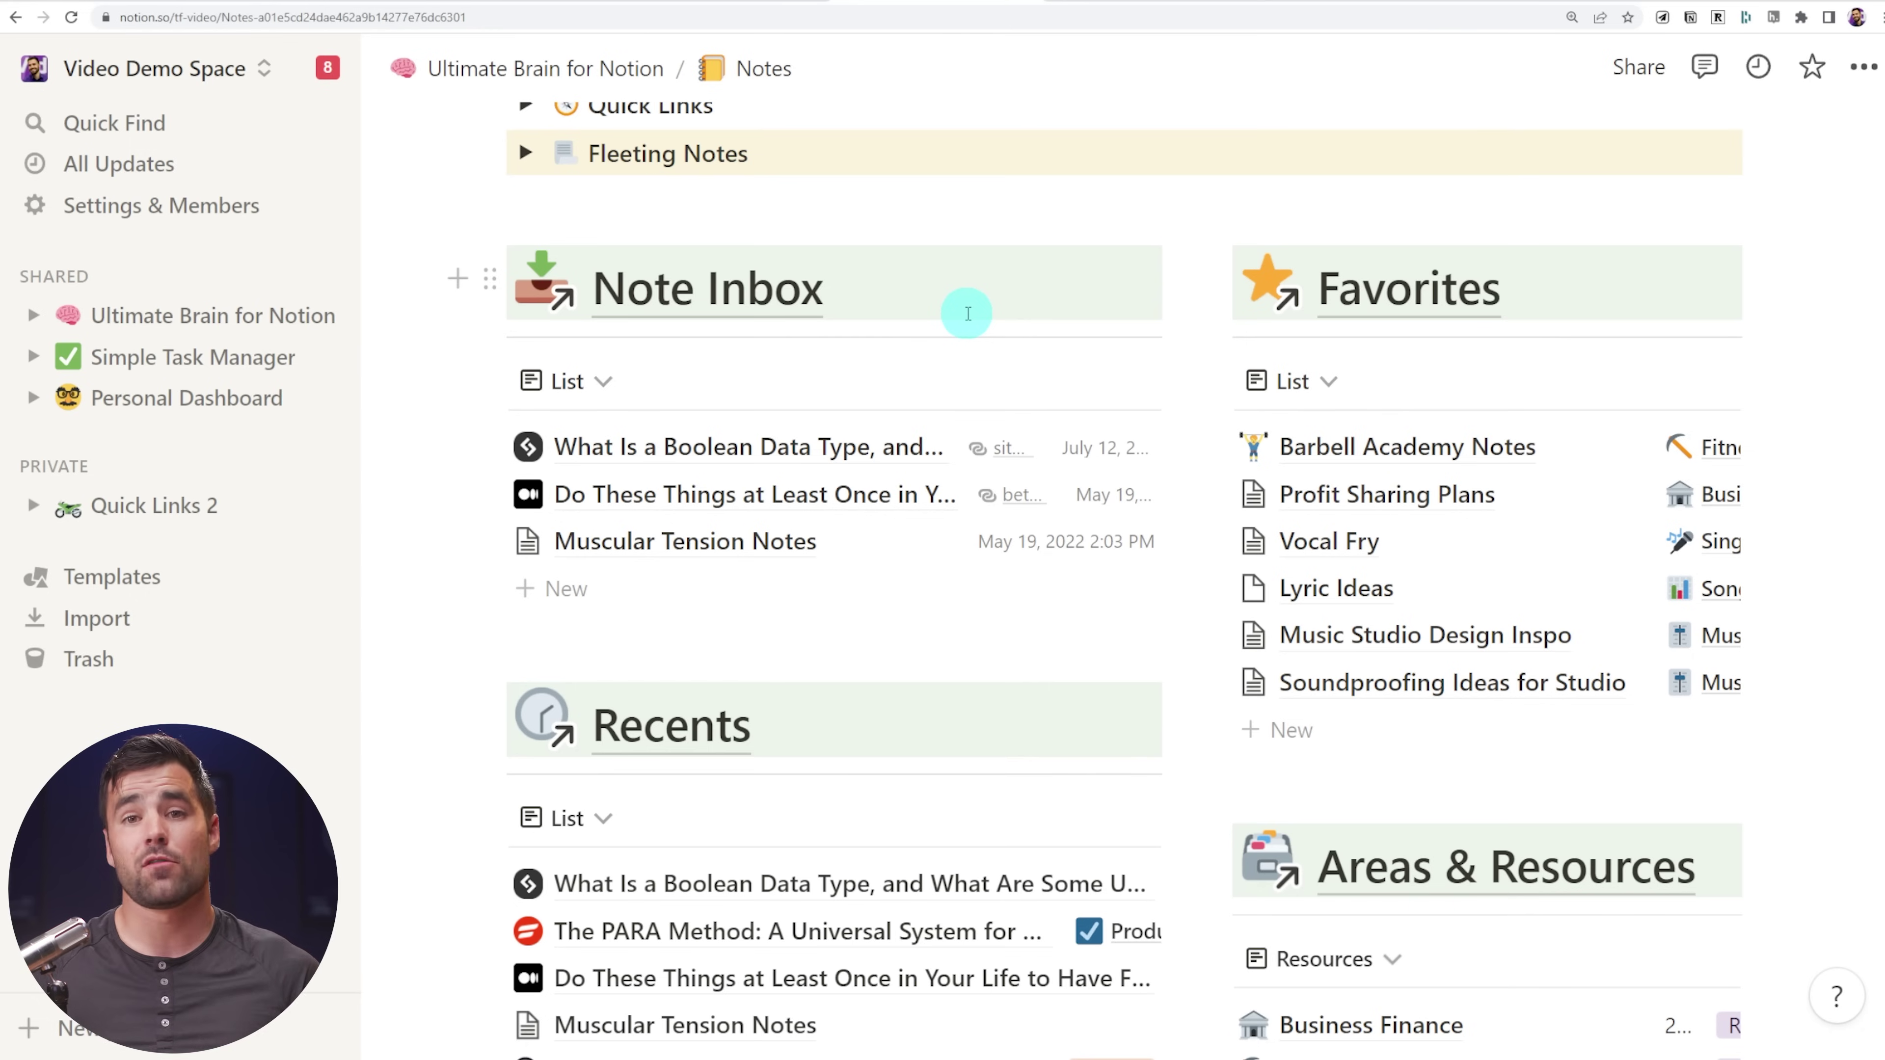
pyautogui.scroll(-8, 980, 313)
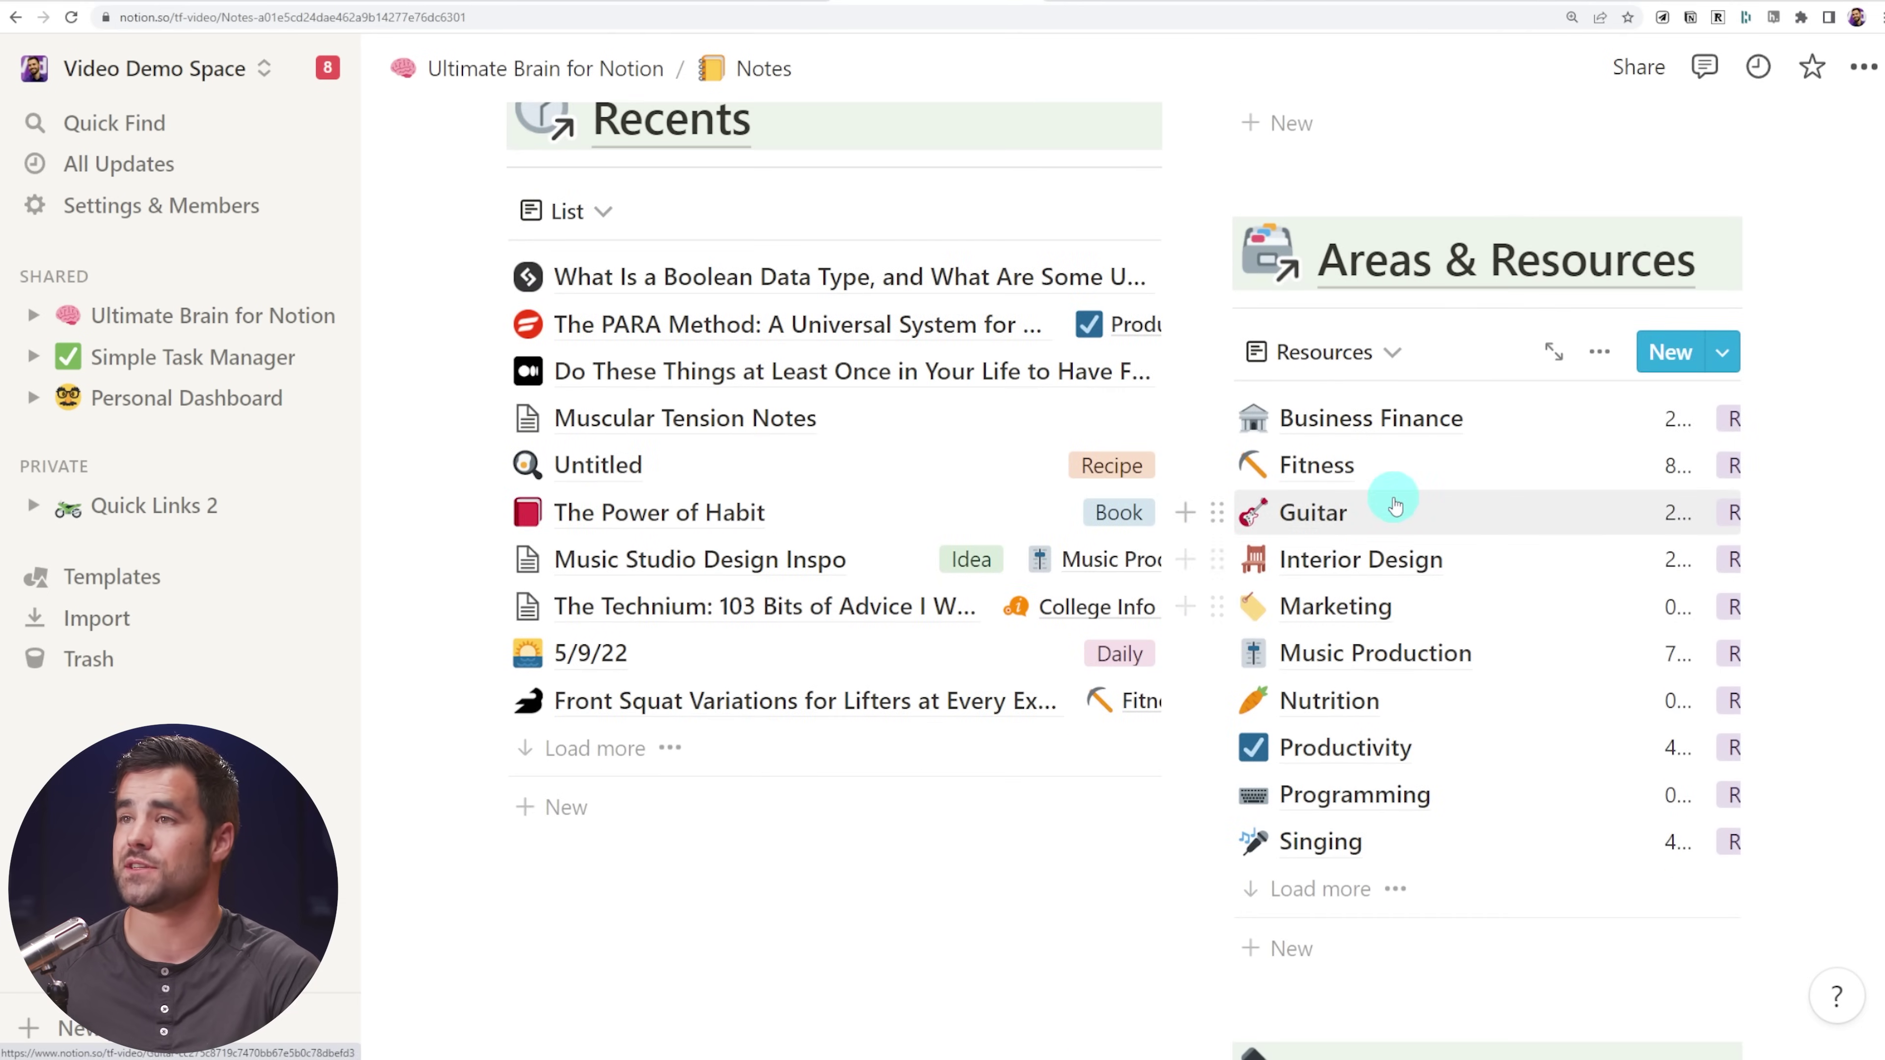
pyautogui.scroll(6, 1346, 643)
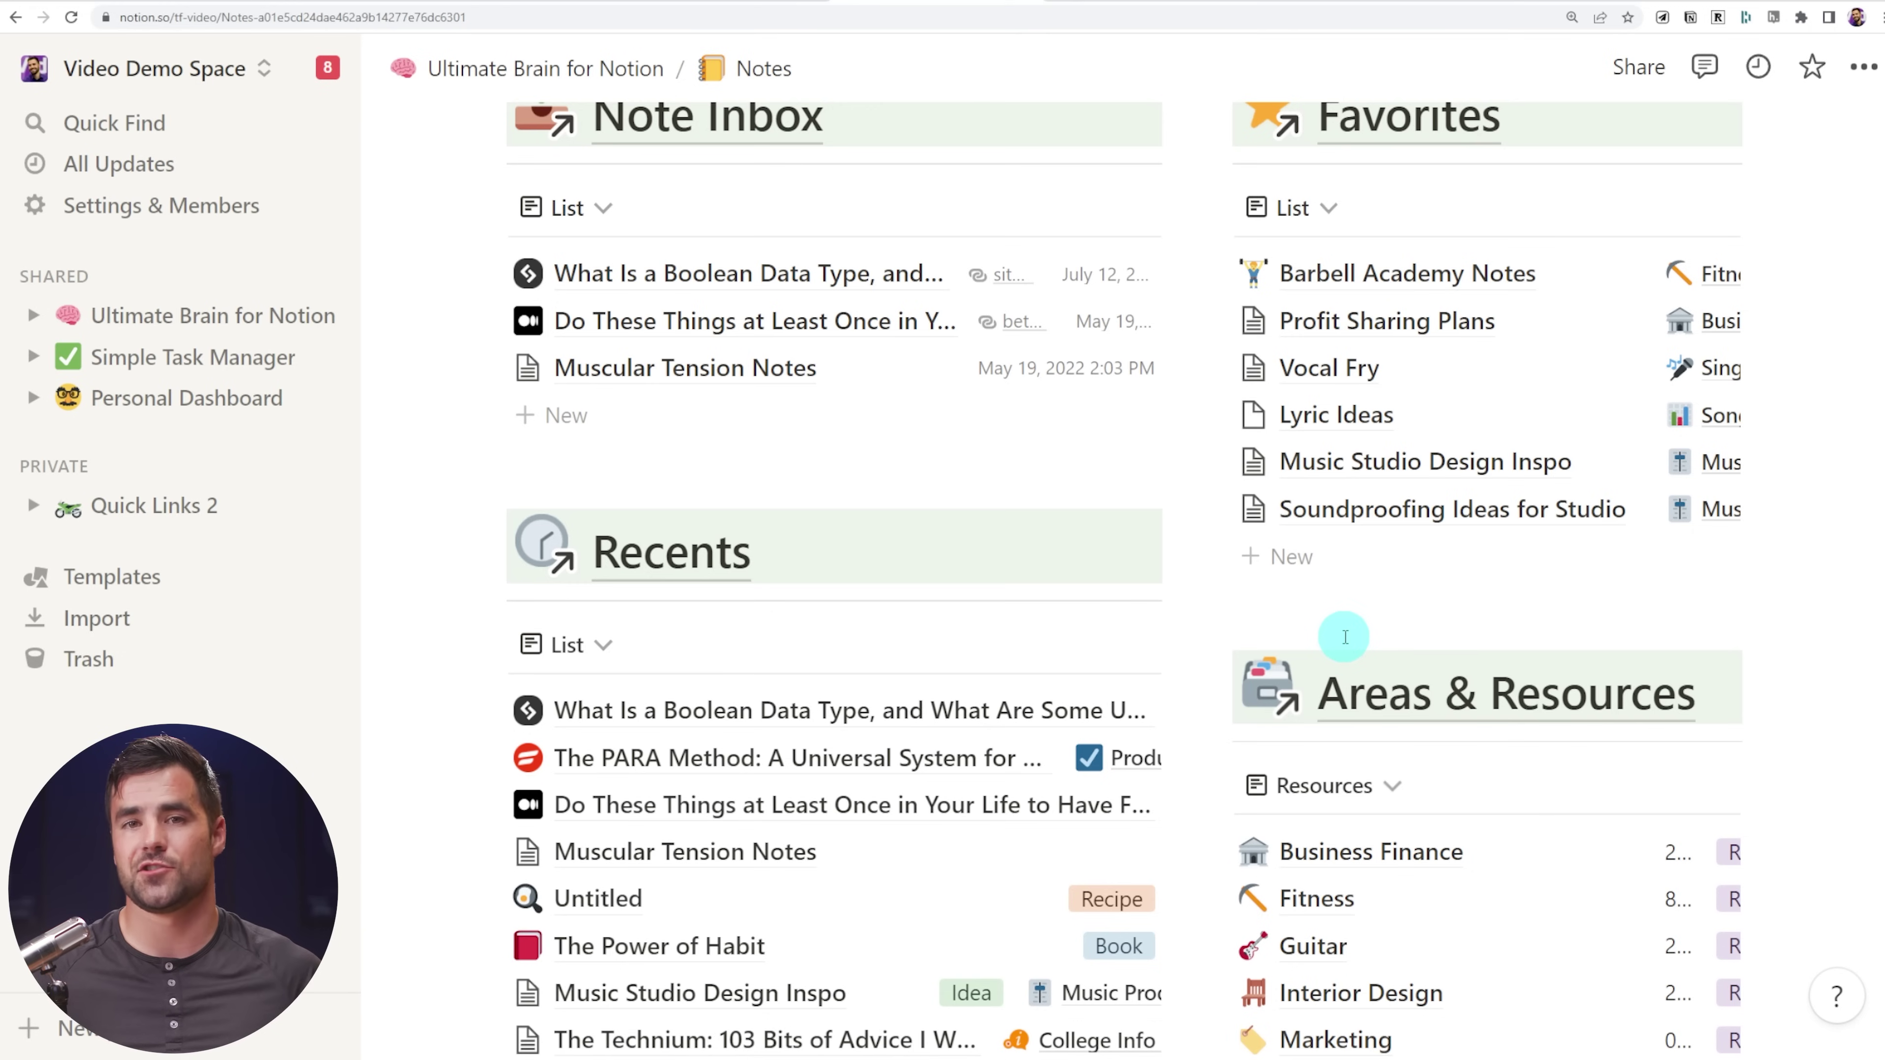
# Add a new form in the Save to Notion extension and set its workspace to Video Demo Space.
pyautogui.scroll(3, 1345, 649)
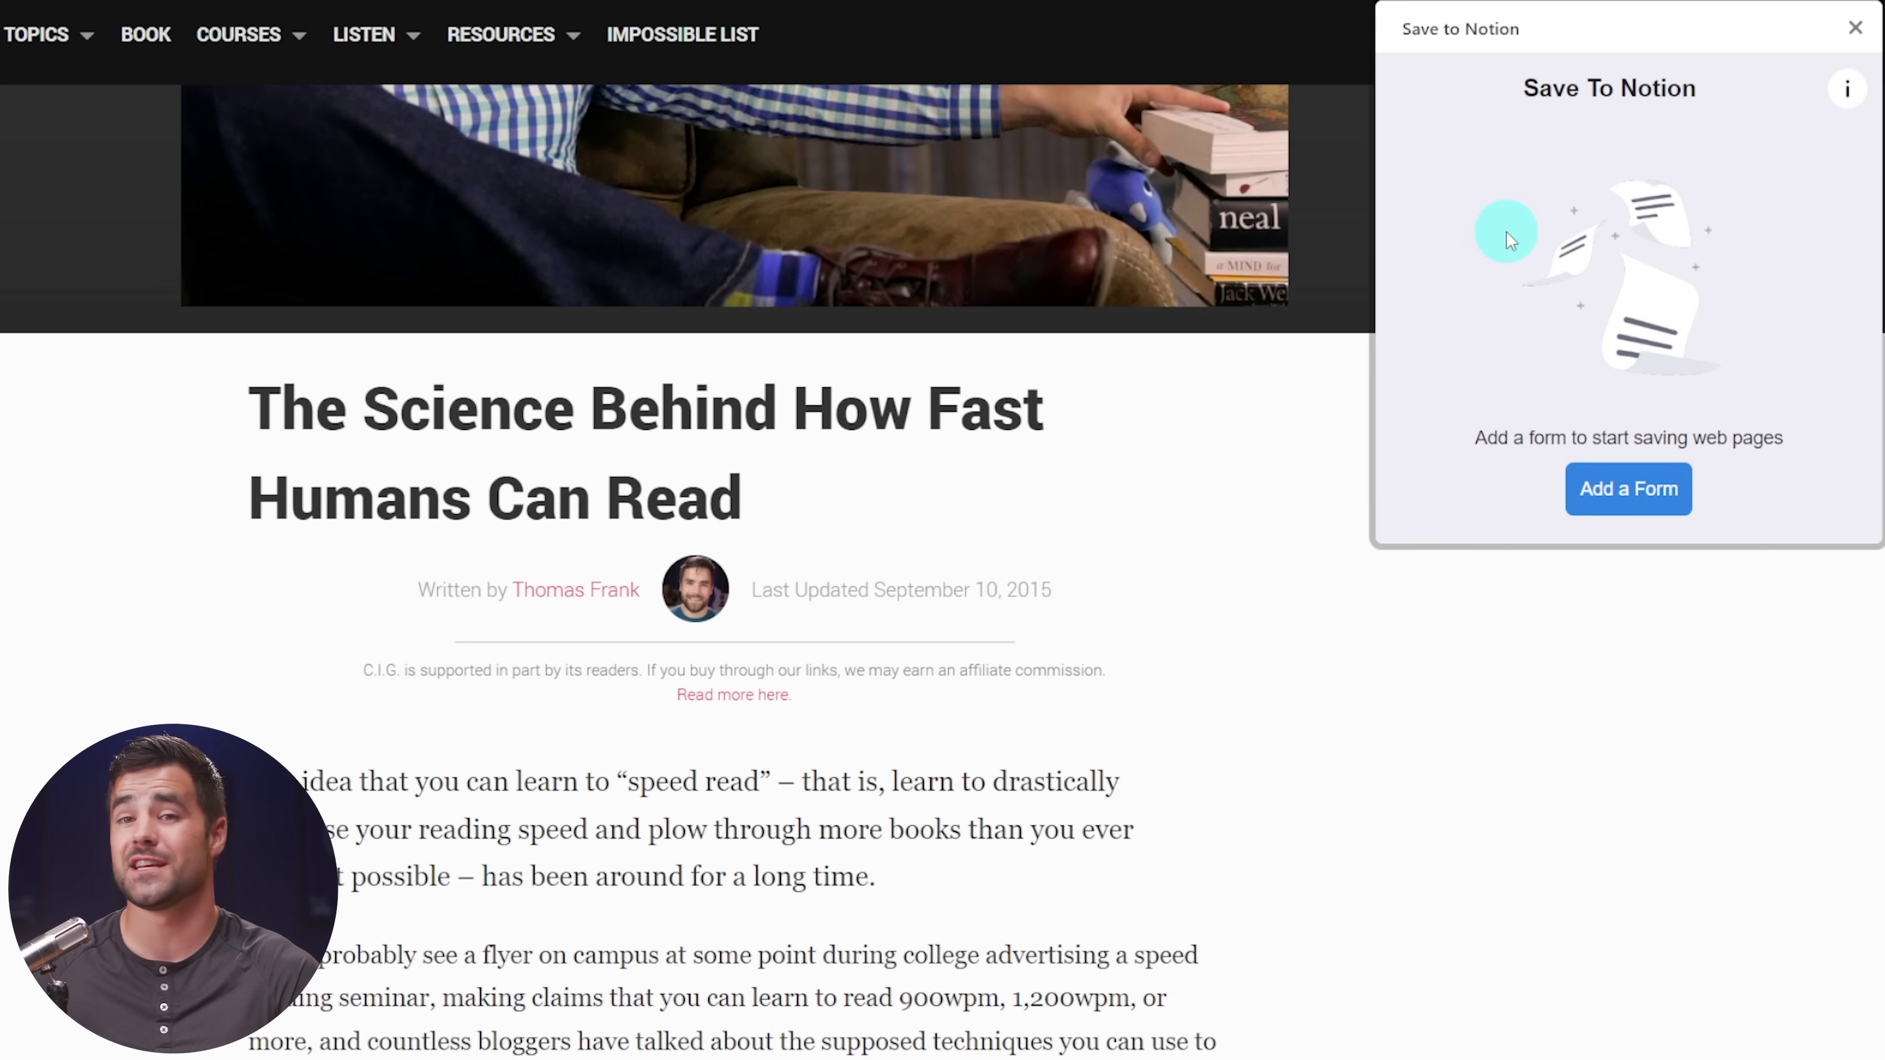
pyautogui.click(1632, 496)
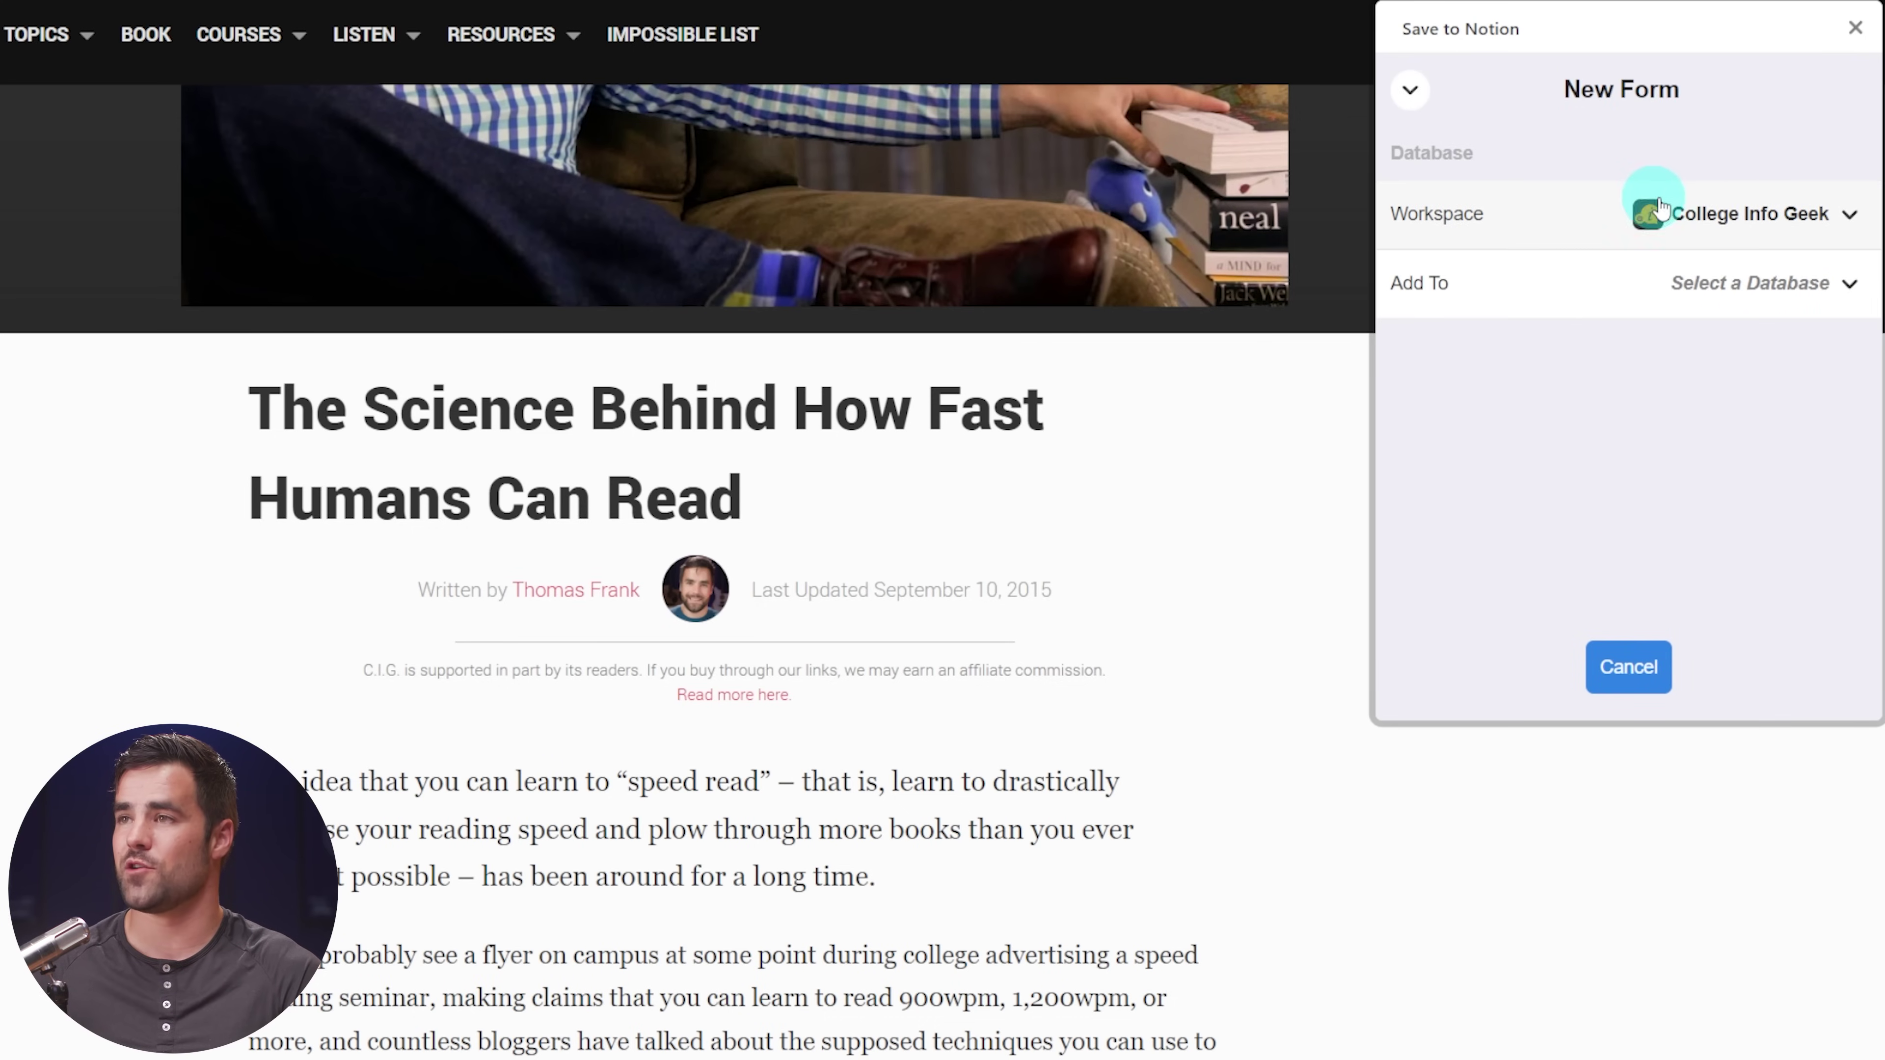
pyautogui.click(1792, 222)
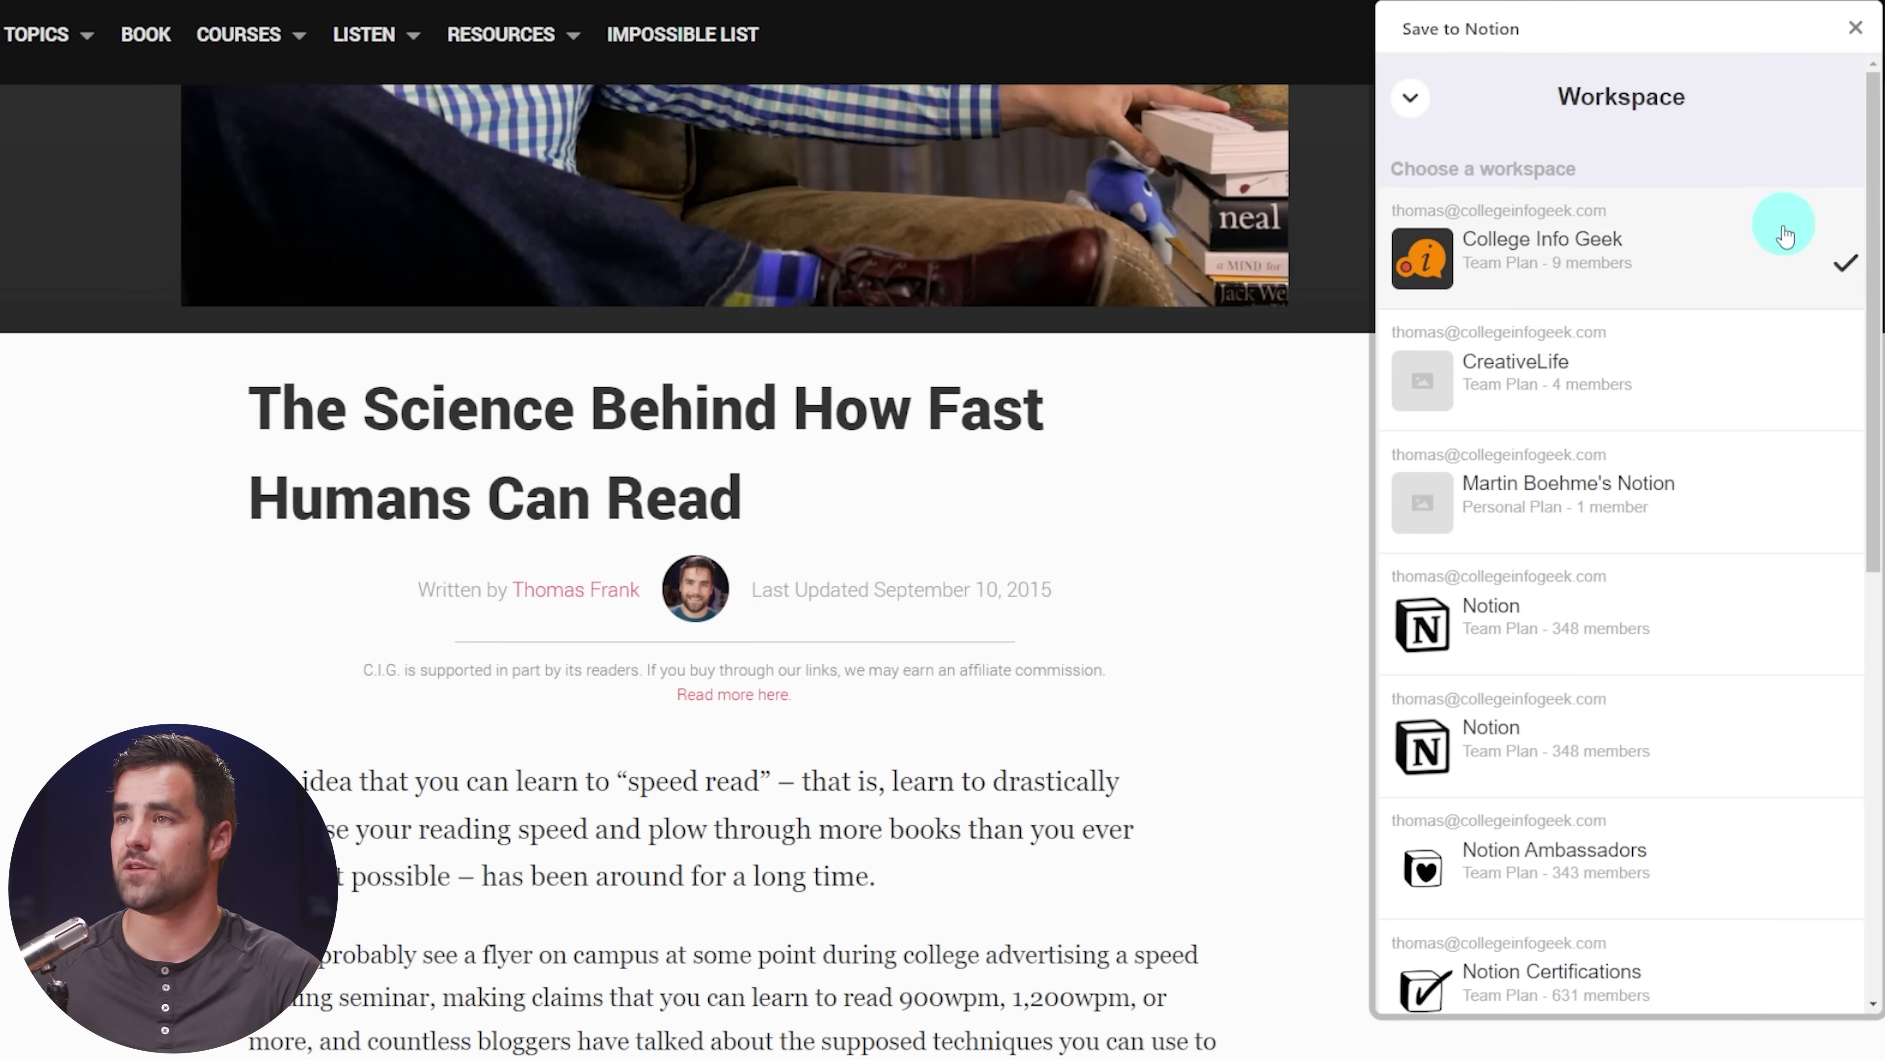
pyautogui.scroll(-1, 1718, 330)
pyautogui.scroll(-10, 1718, 331)
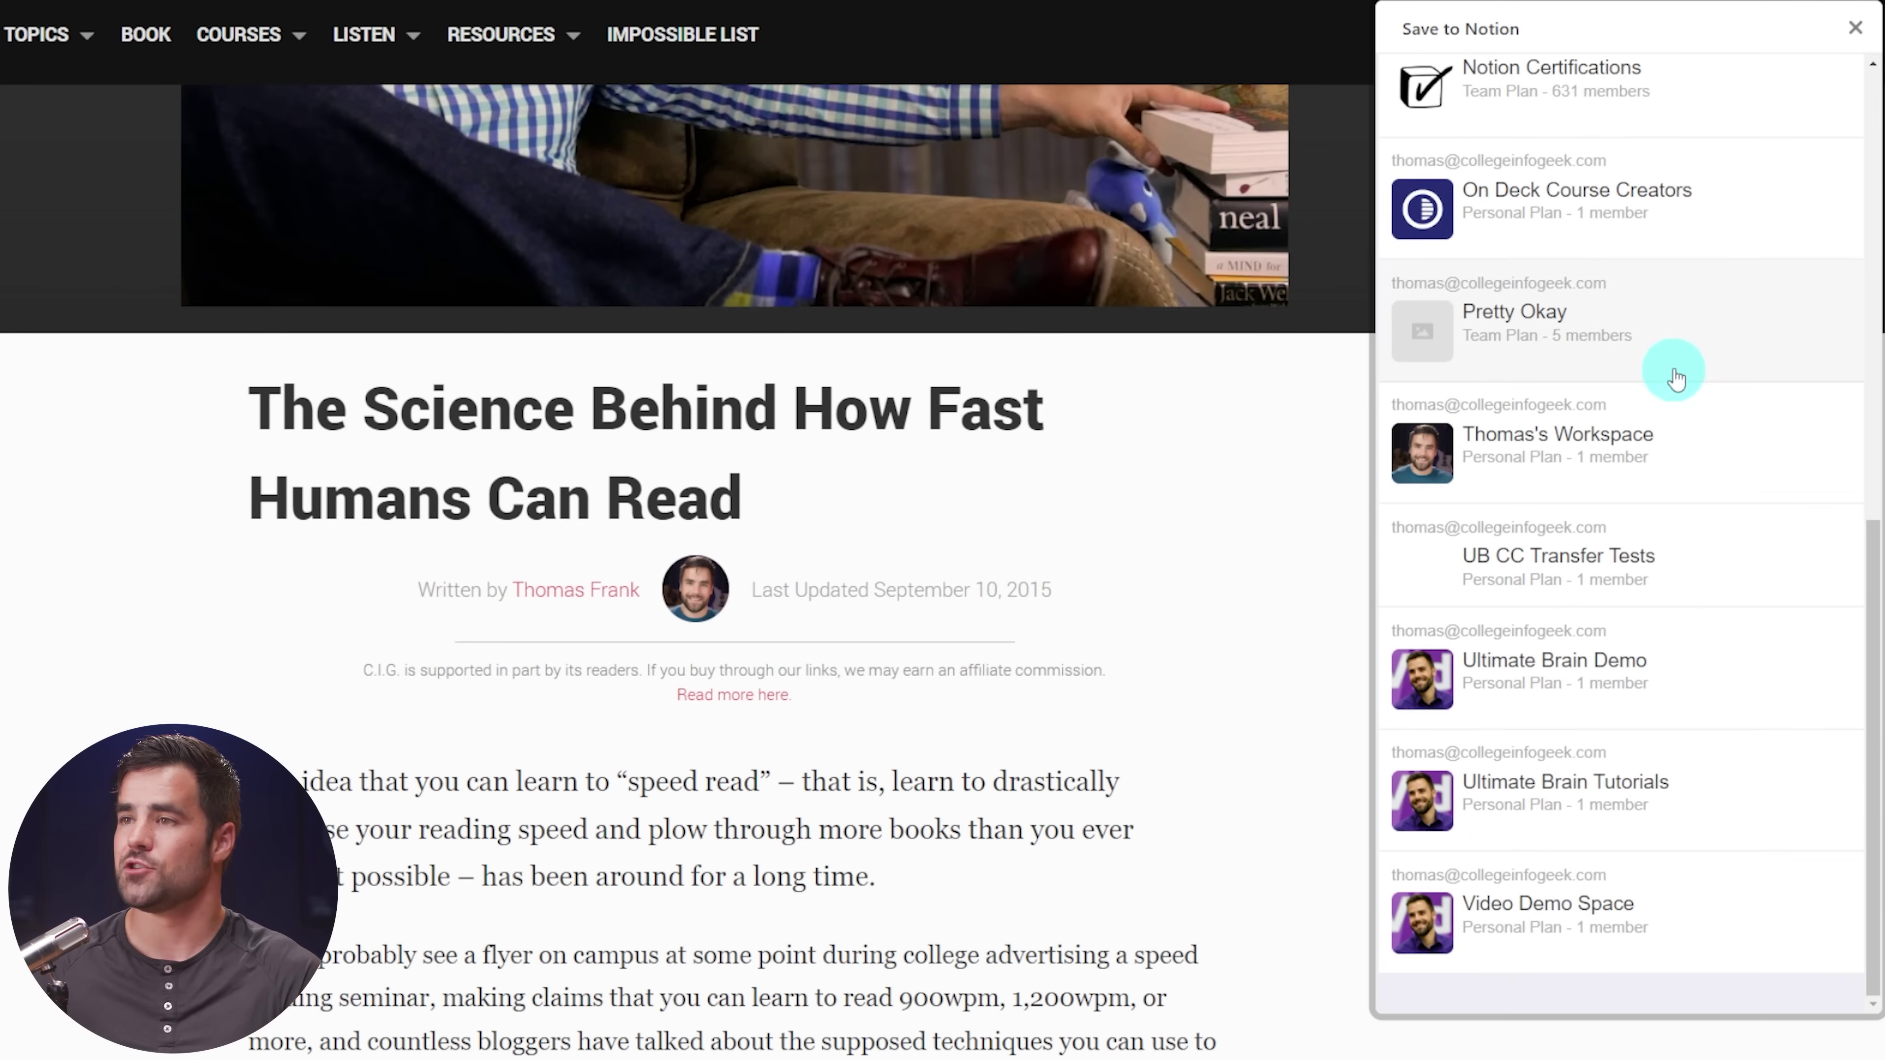
pyautogui.click(1605, 928)
# Find the All Notes [UB] database and set it as the database the form adds to.
pyautogui.click(1737, 286)
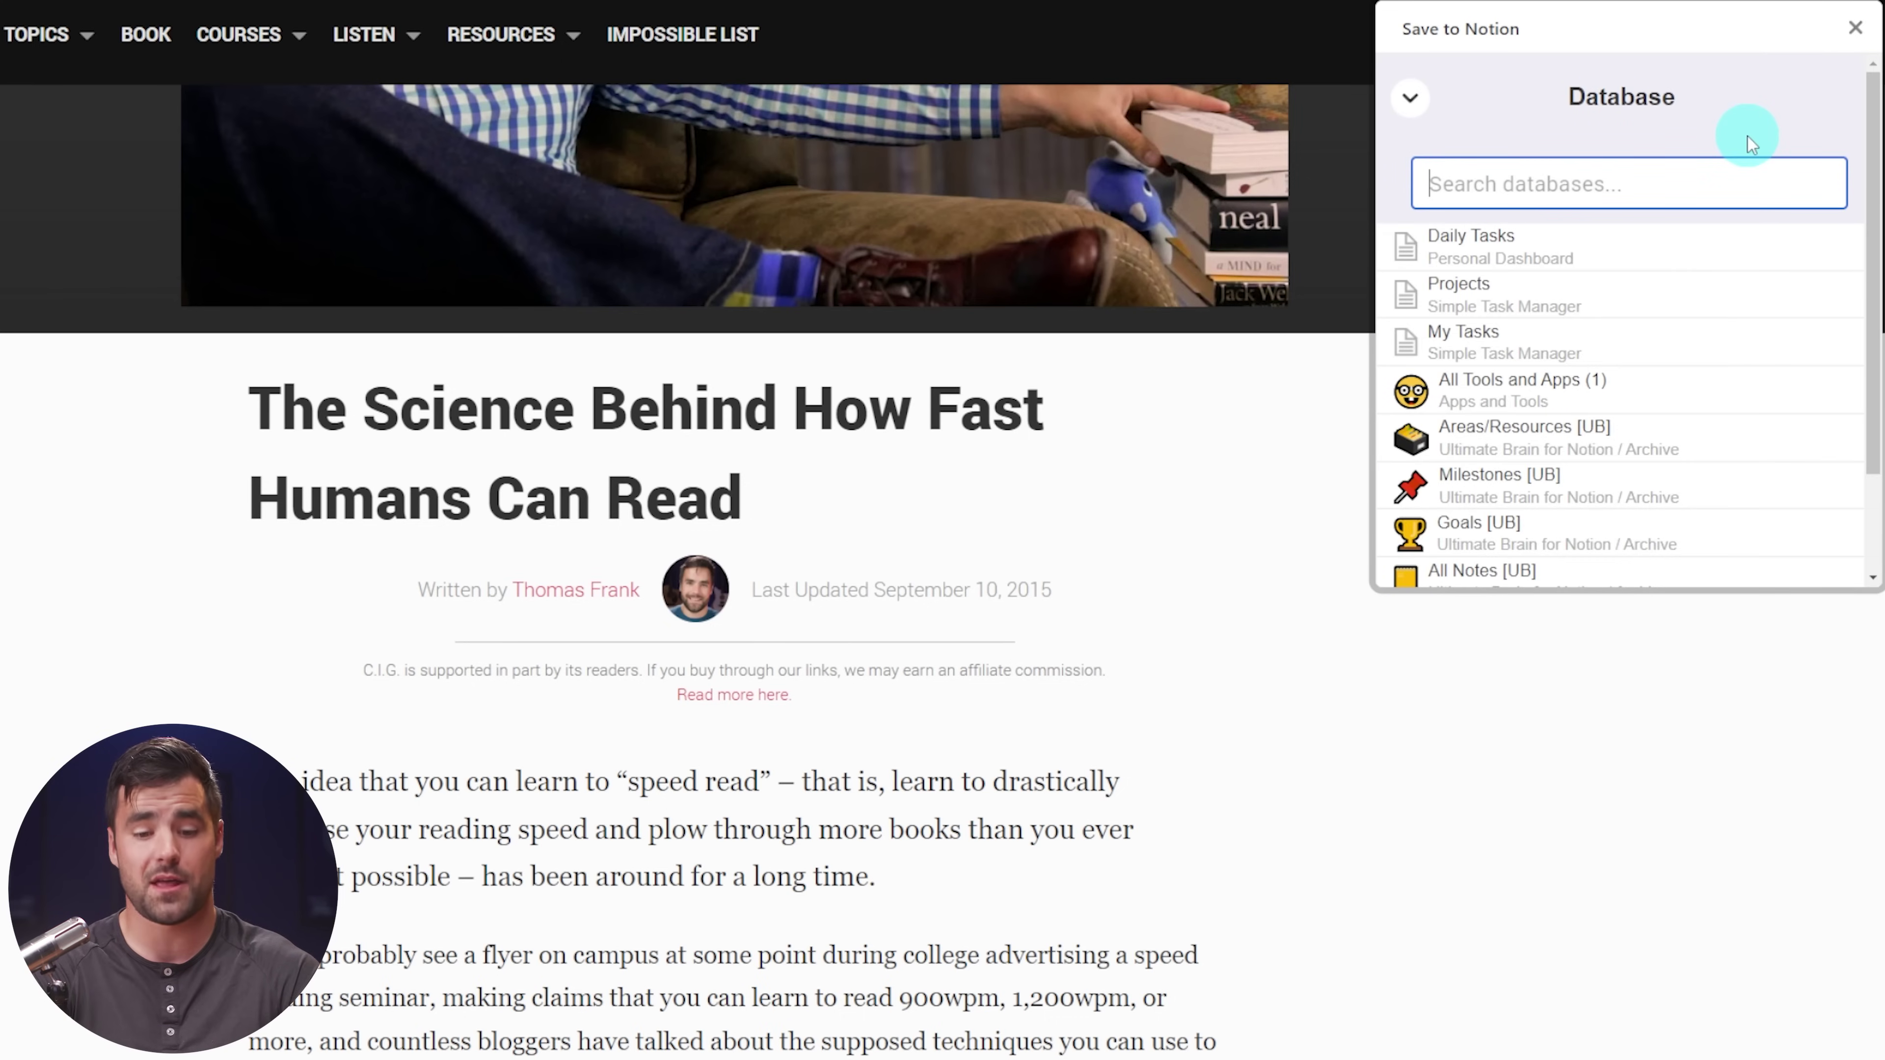
pyautogui.write('all n')
pyautogui.click(1497, 247)
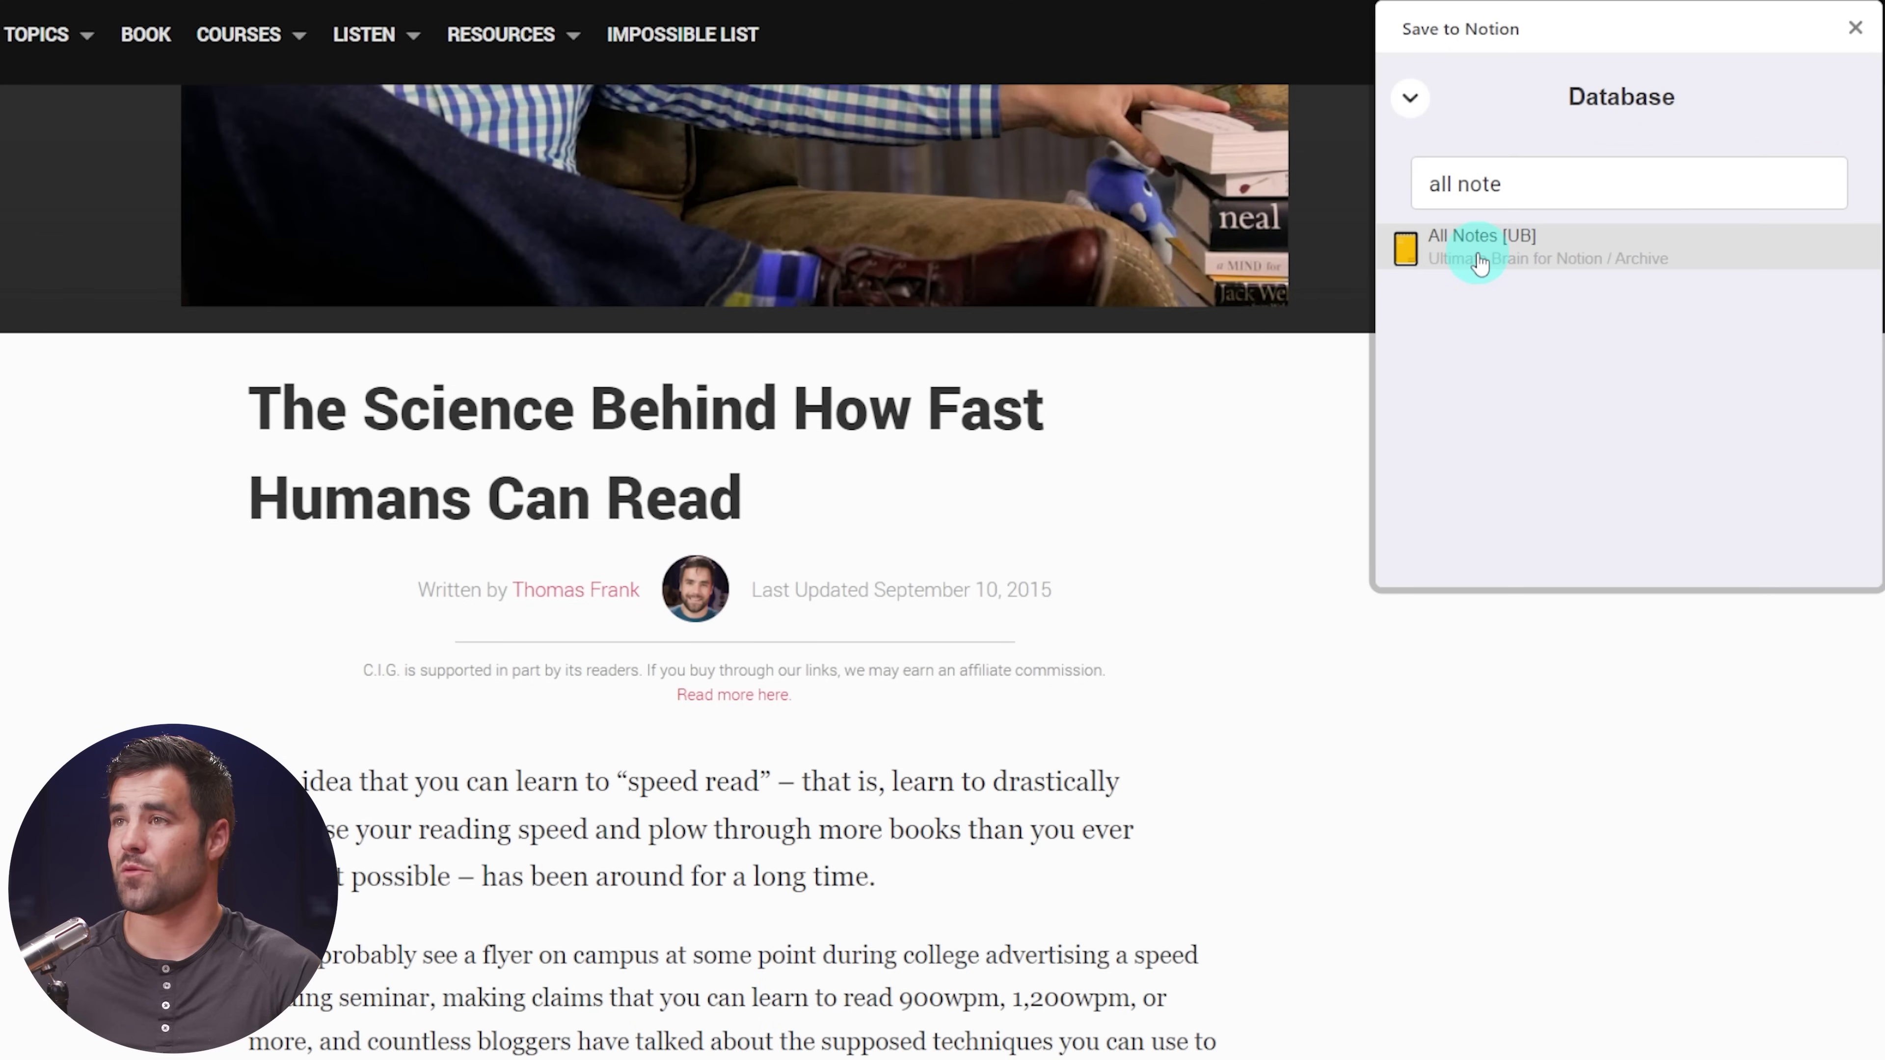
pyautogui.click(1475, 260)
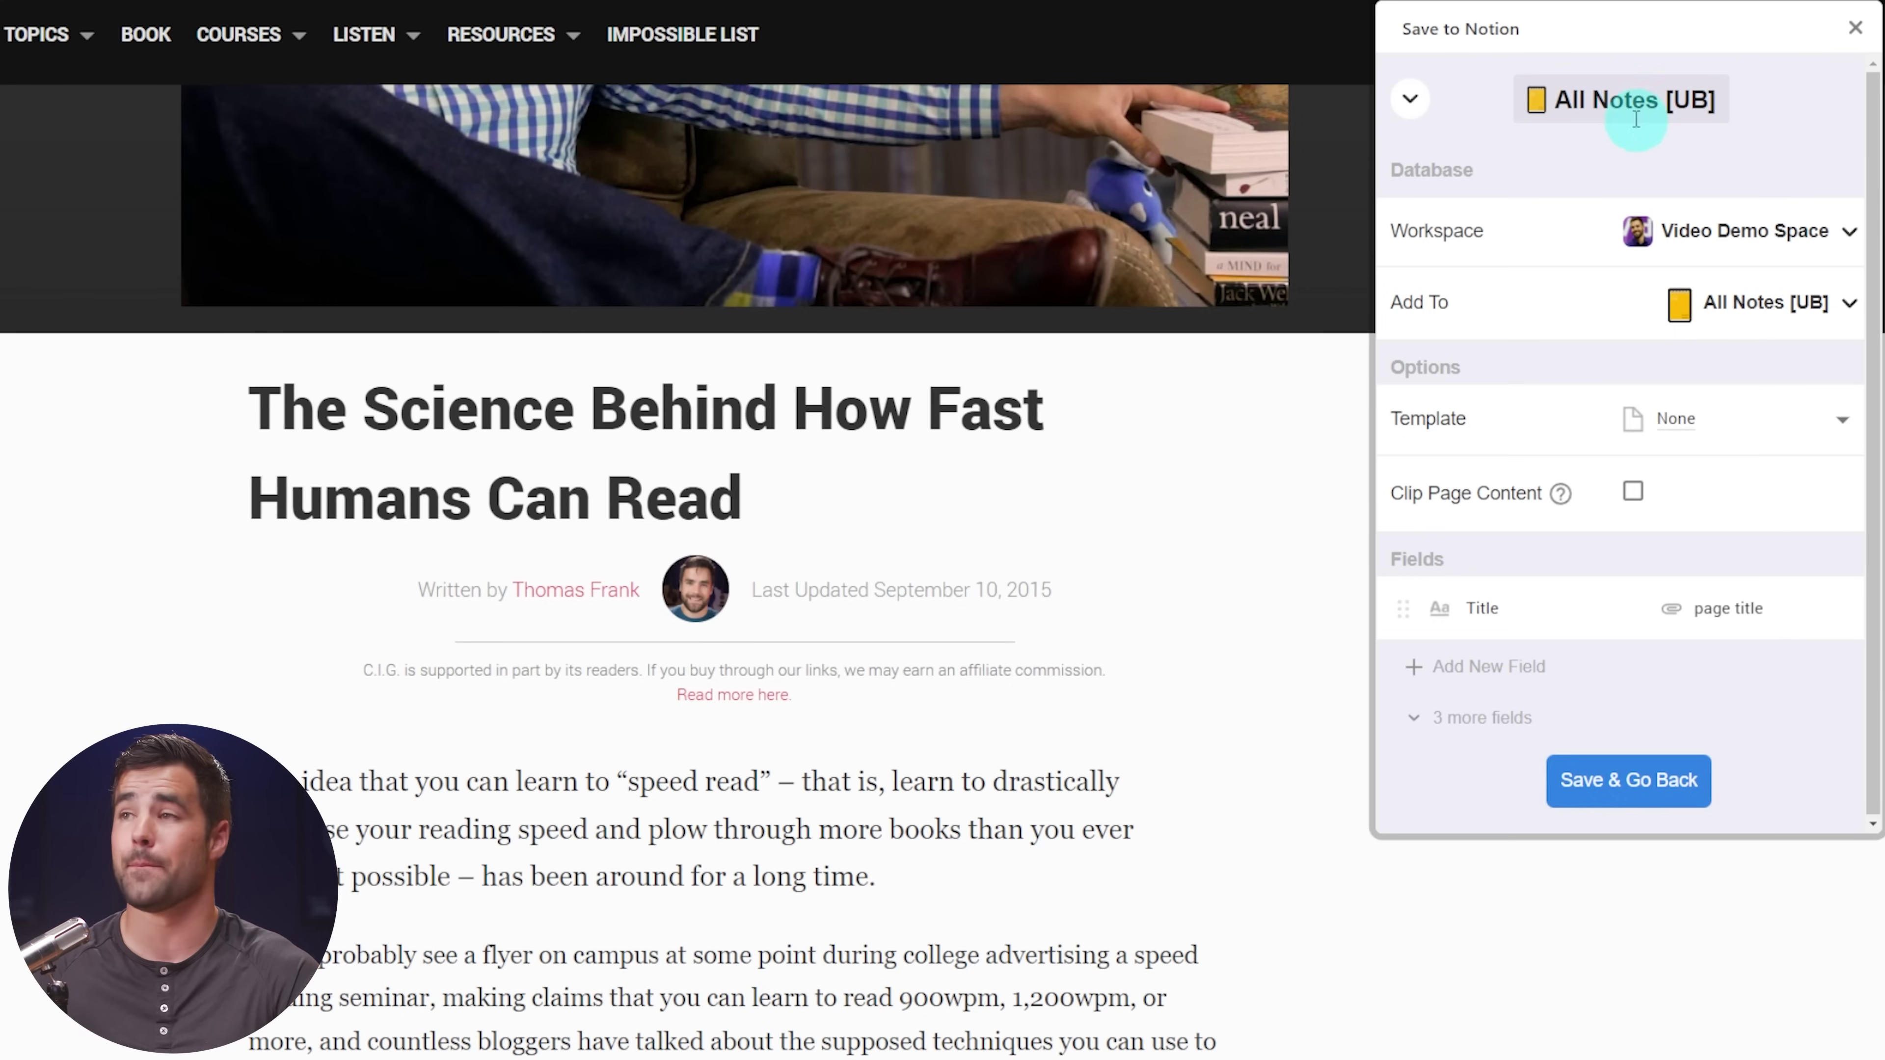
# Rename the form "Note Inbox".
pyautogui.tripleClick(1612, 105)
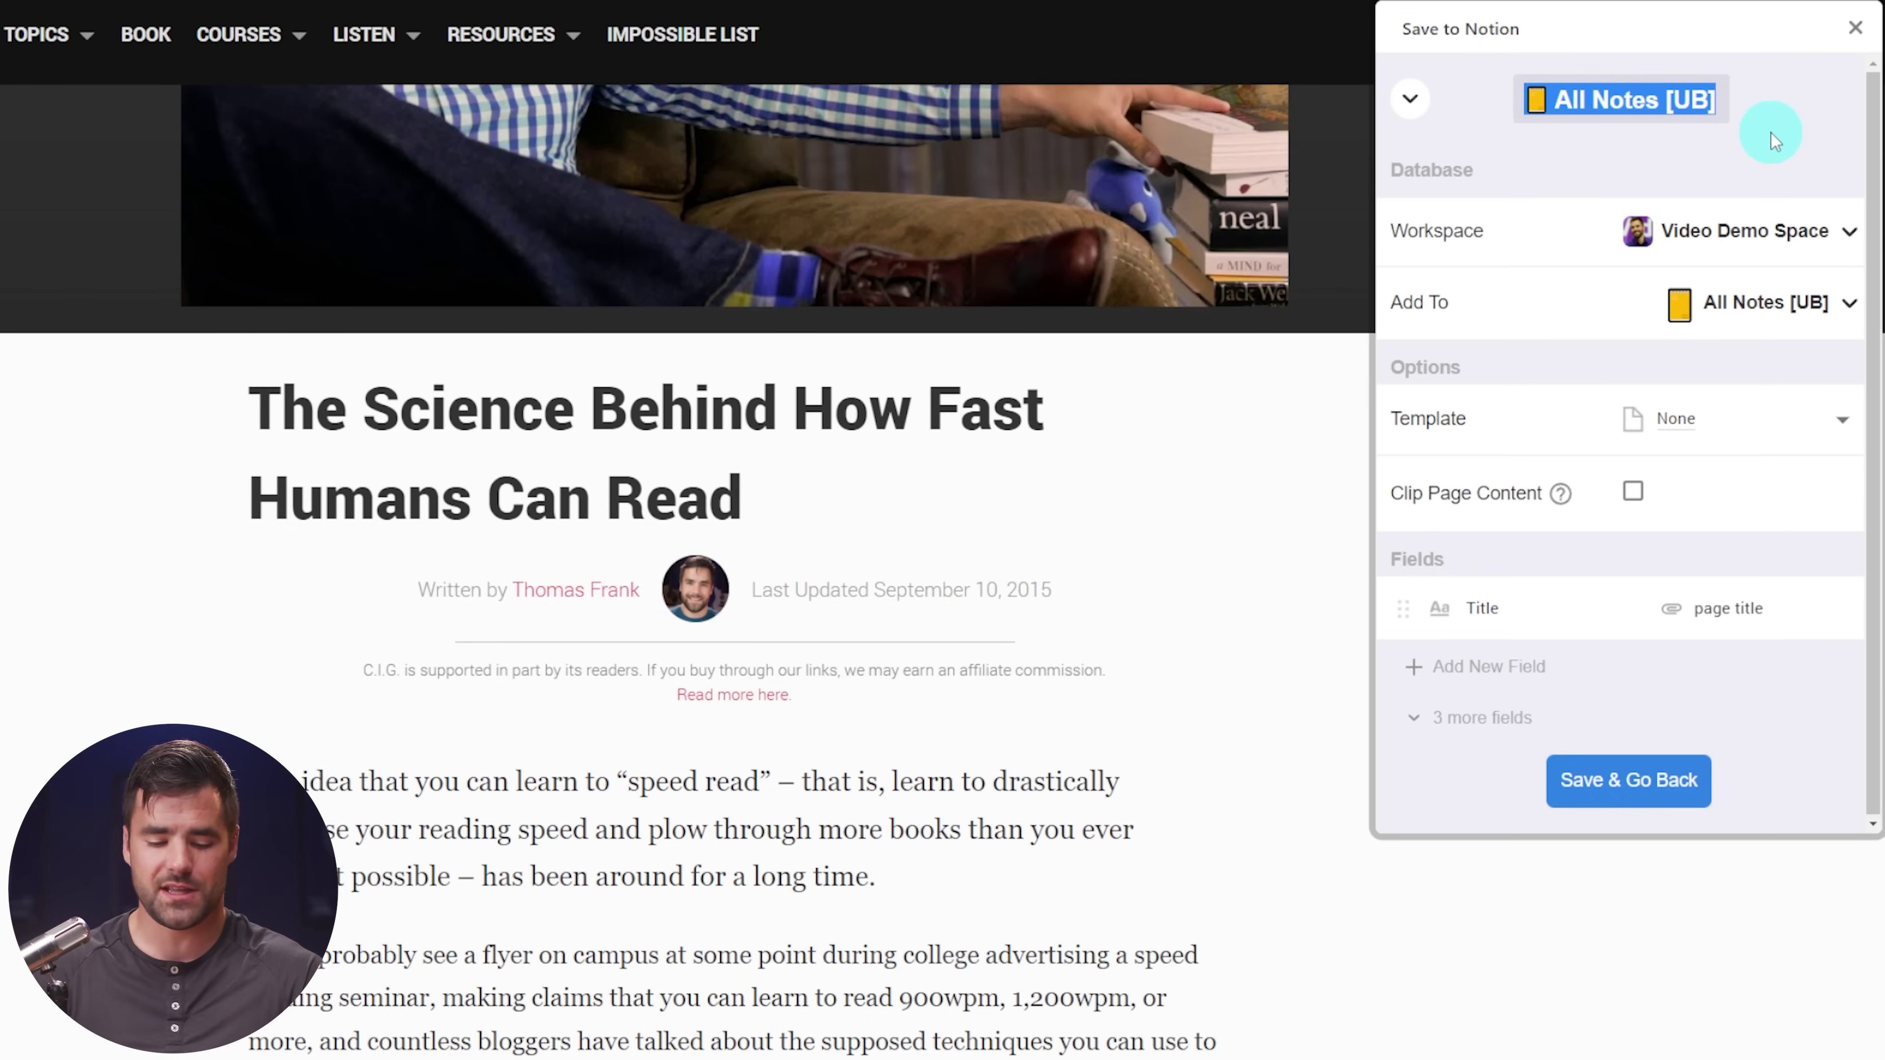
pyautogui.write('Inbox')
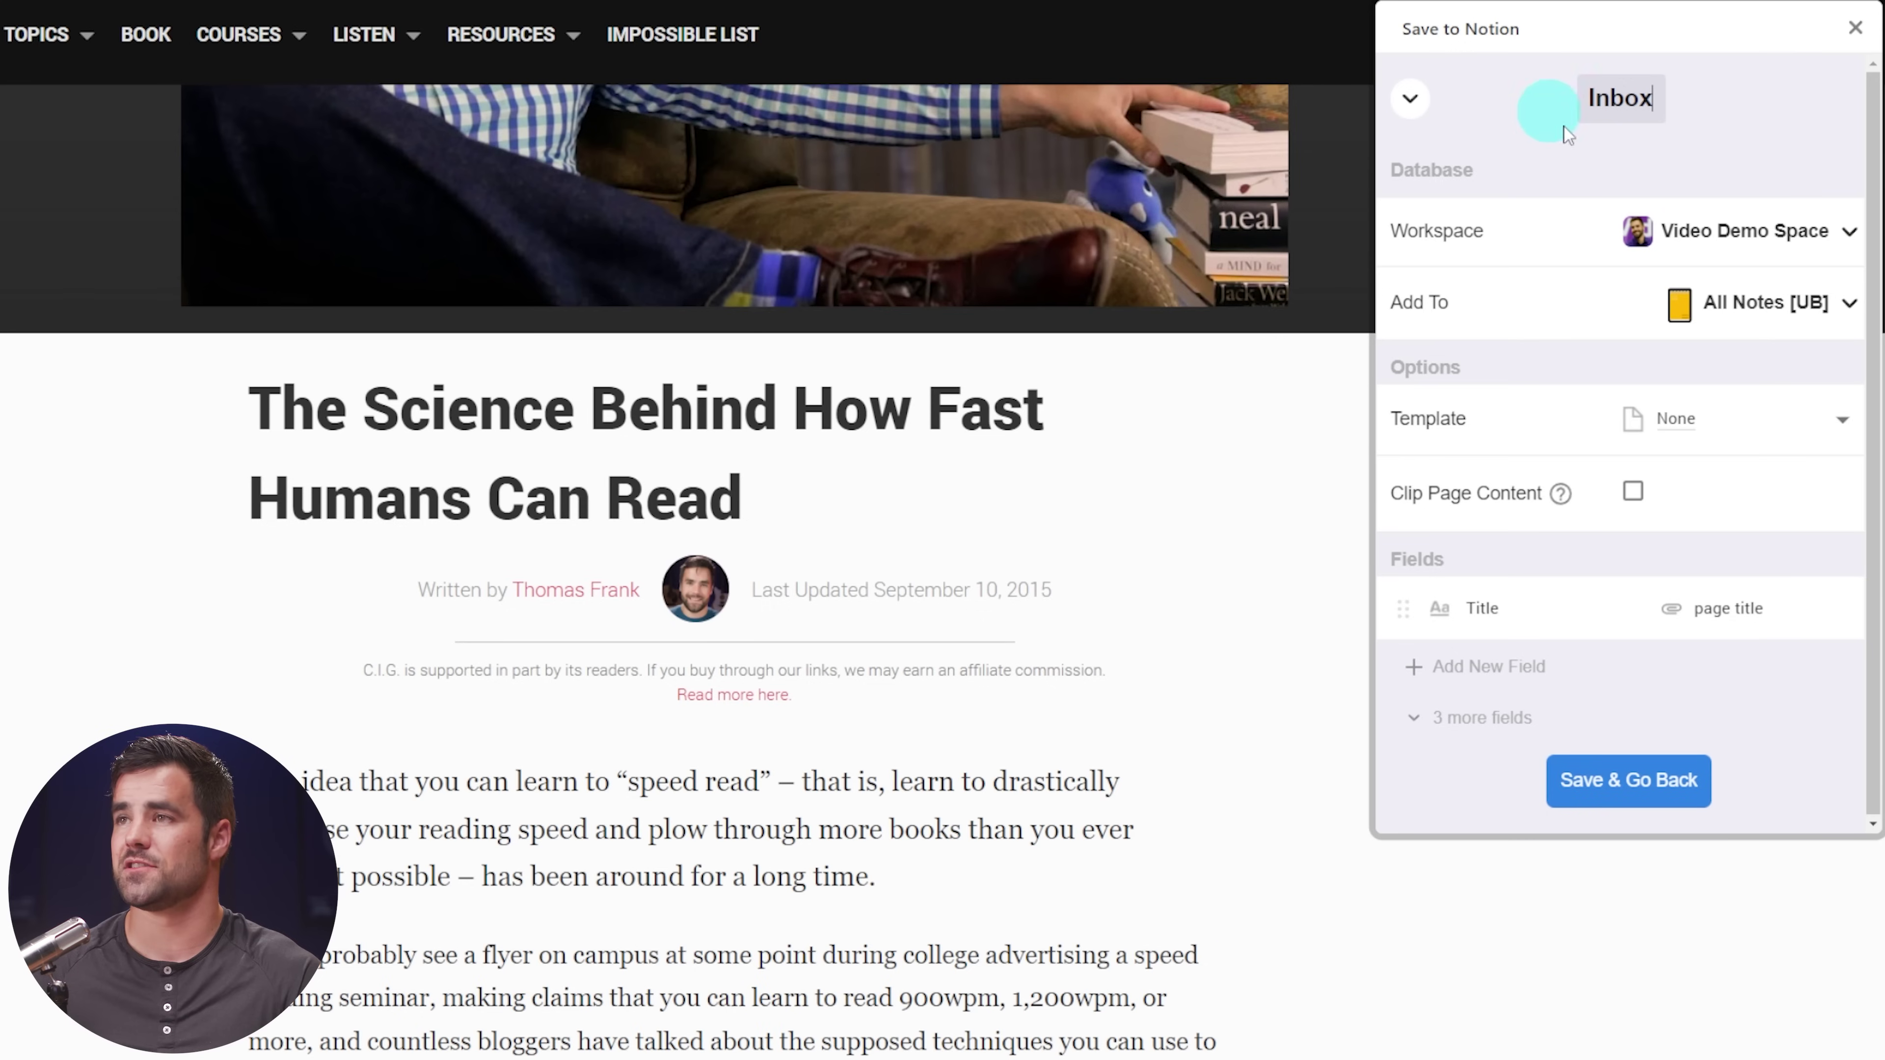
pyautogui.click(1581, 97)
pyautogui.write('Note')
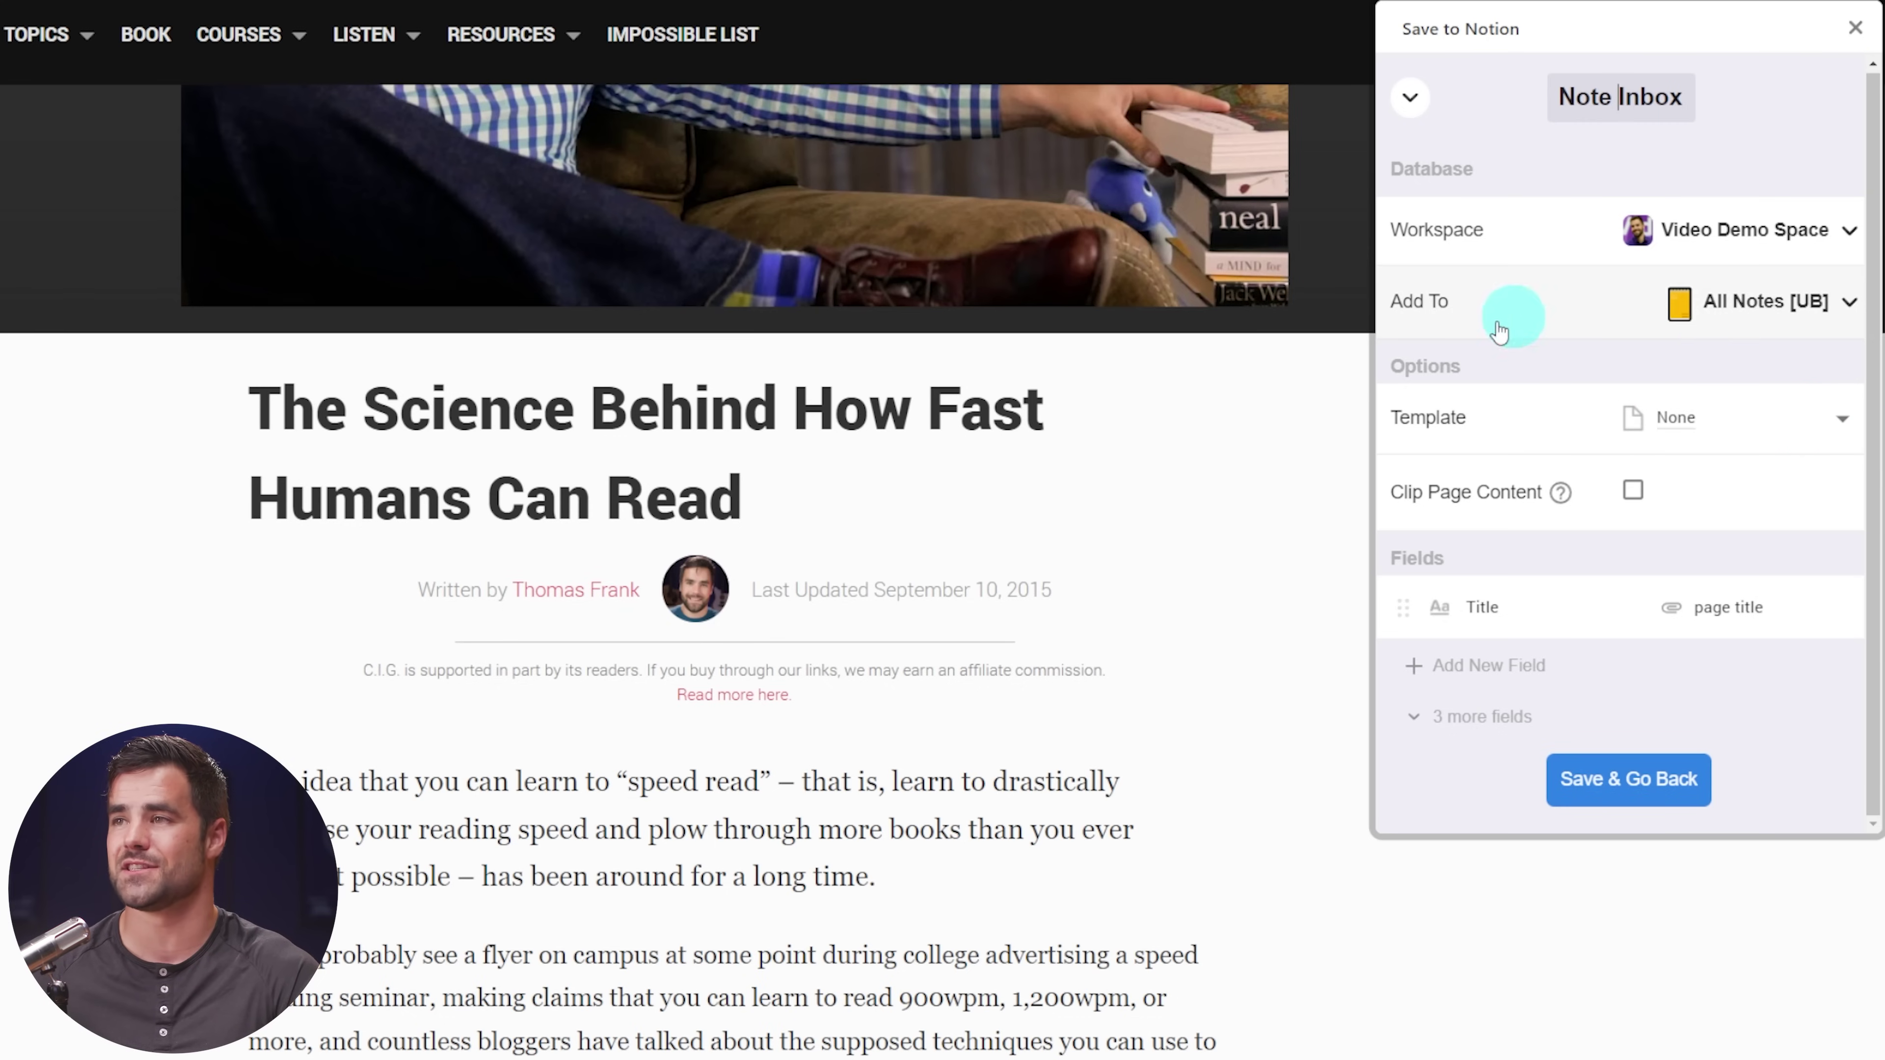
# Review the form's template choices without picking one, and look through the article body that page clipping would cover.
pyautogui.click(1800, 421)
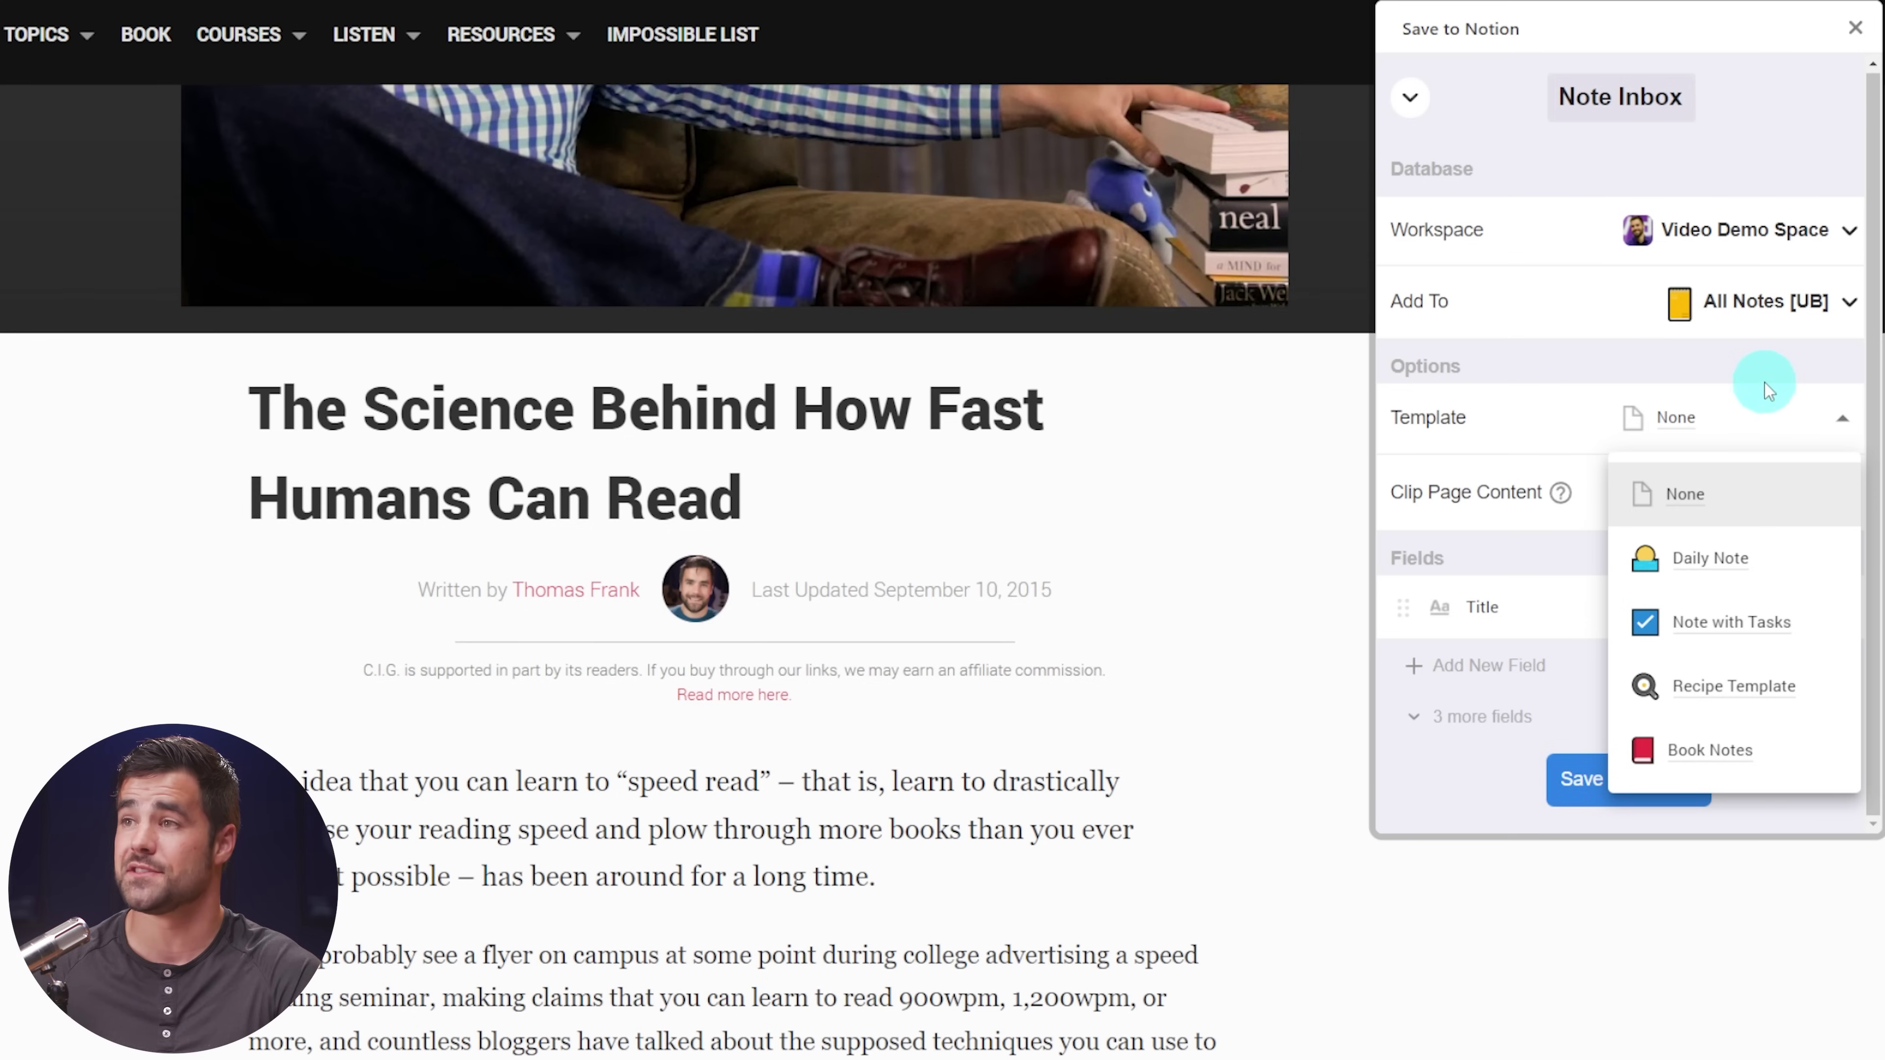
pyautogui.click(1751, 378)
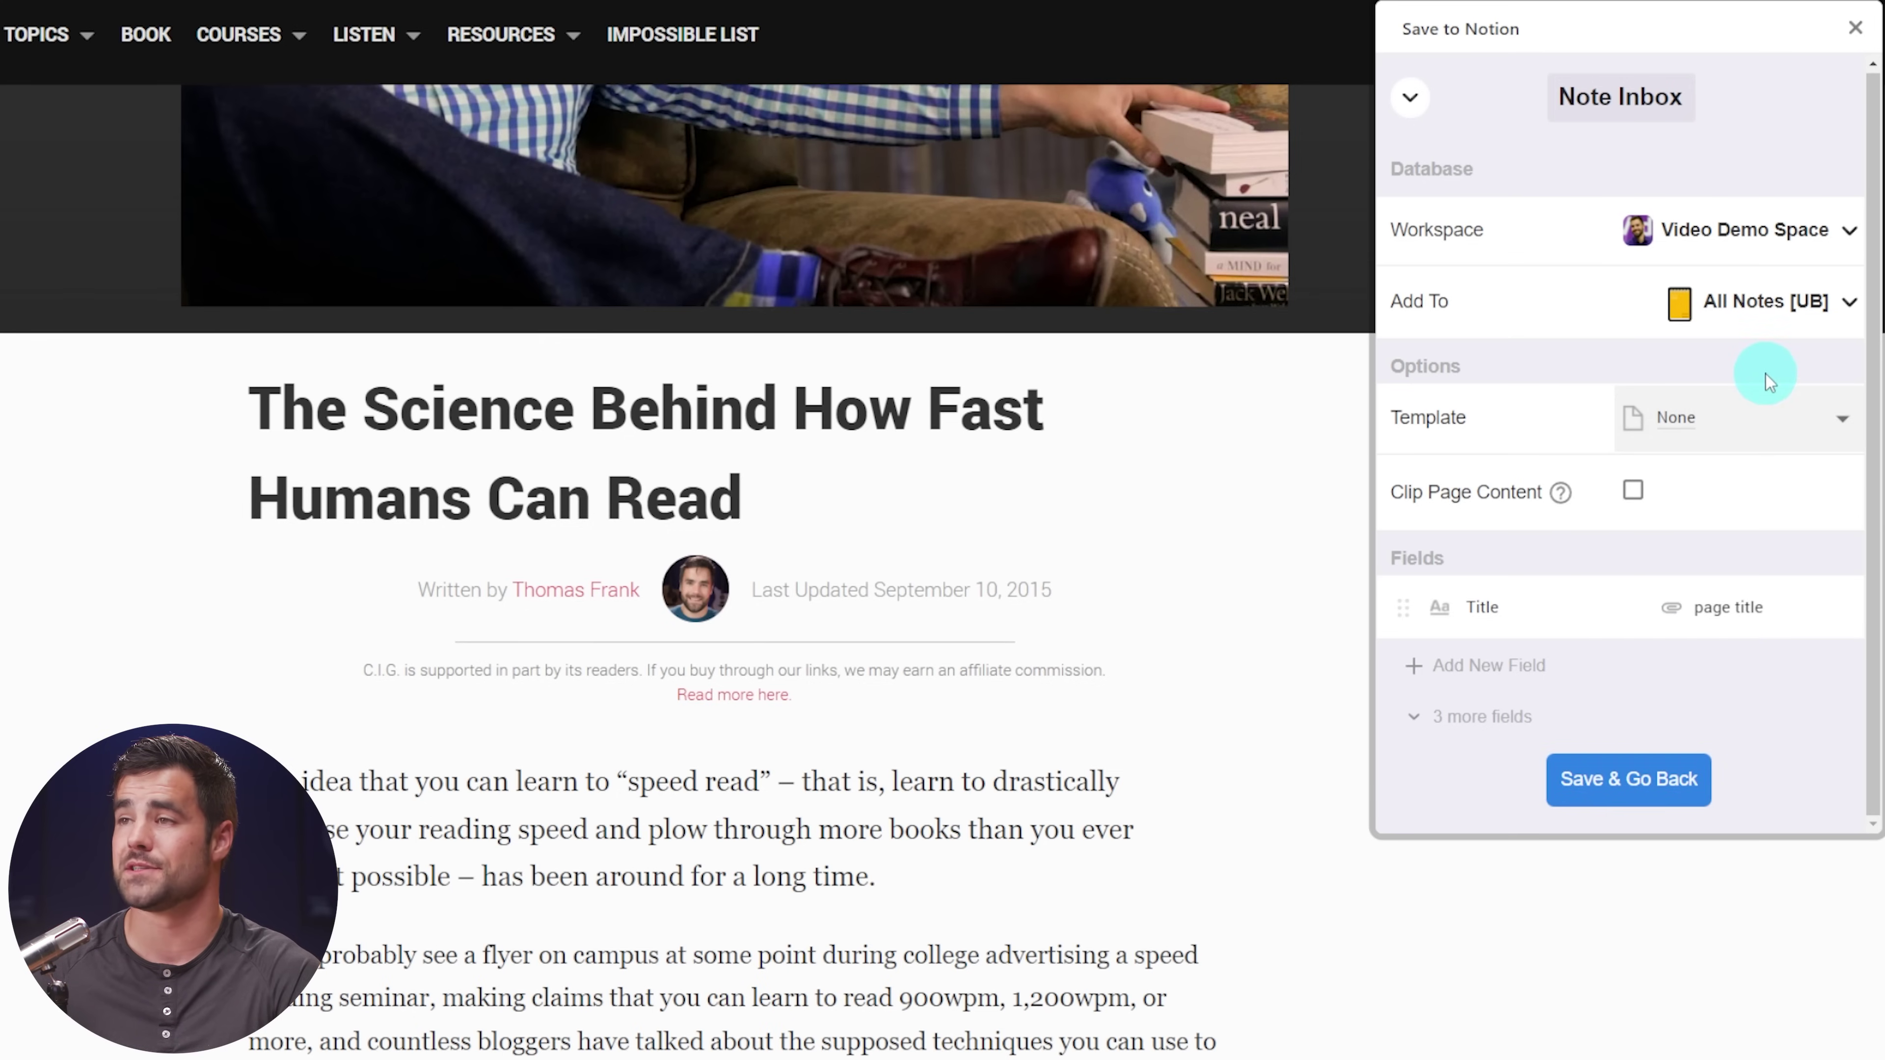
pyautogui.scroll(-3, 1765, 374)
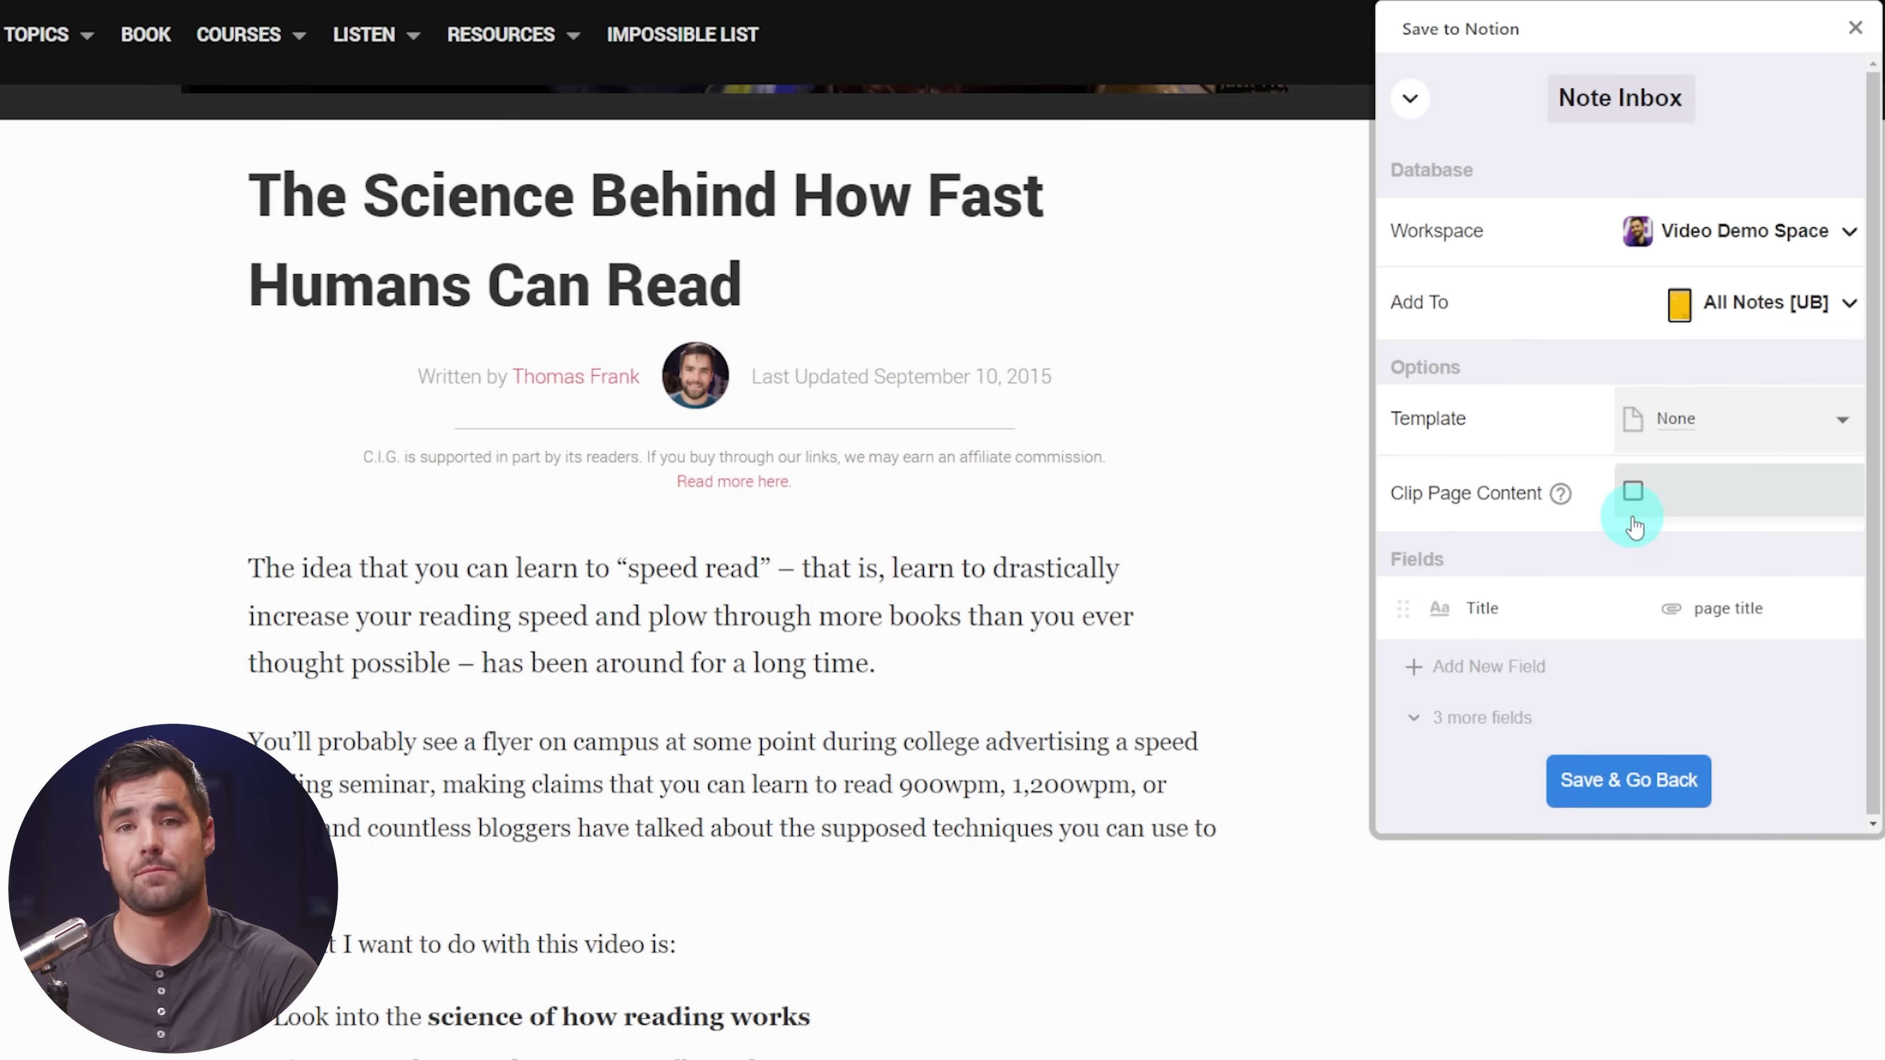
pyautogui.scroll(-20, 824, 520)
pyautogui.scroll(20, 850, 534)
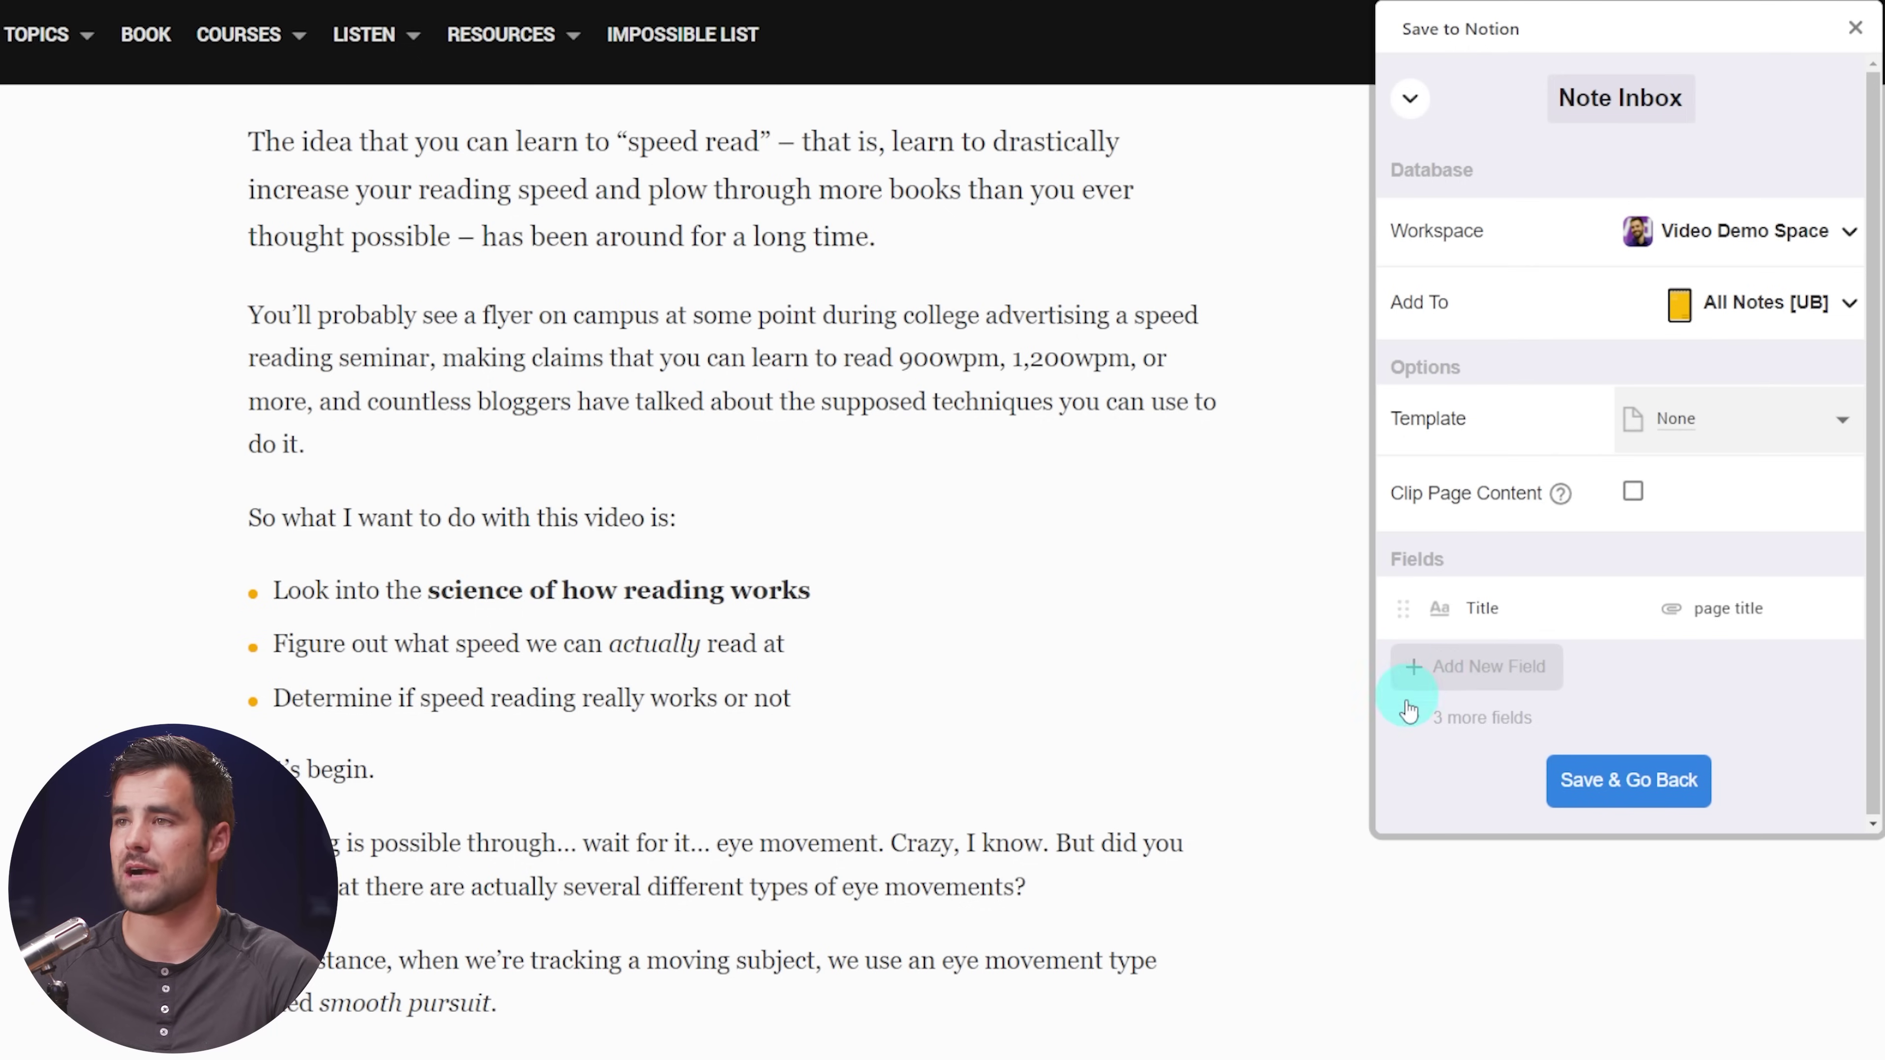
# Reveal the form's hidden fields, remove the content image field and save the form.
pyautogui.click(1453, 735)
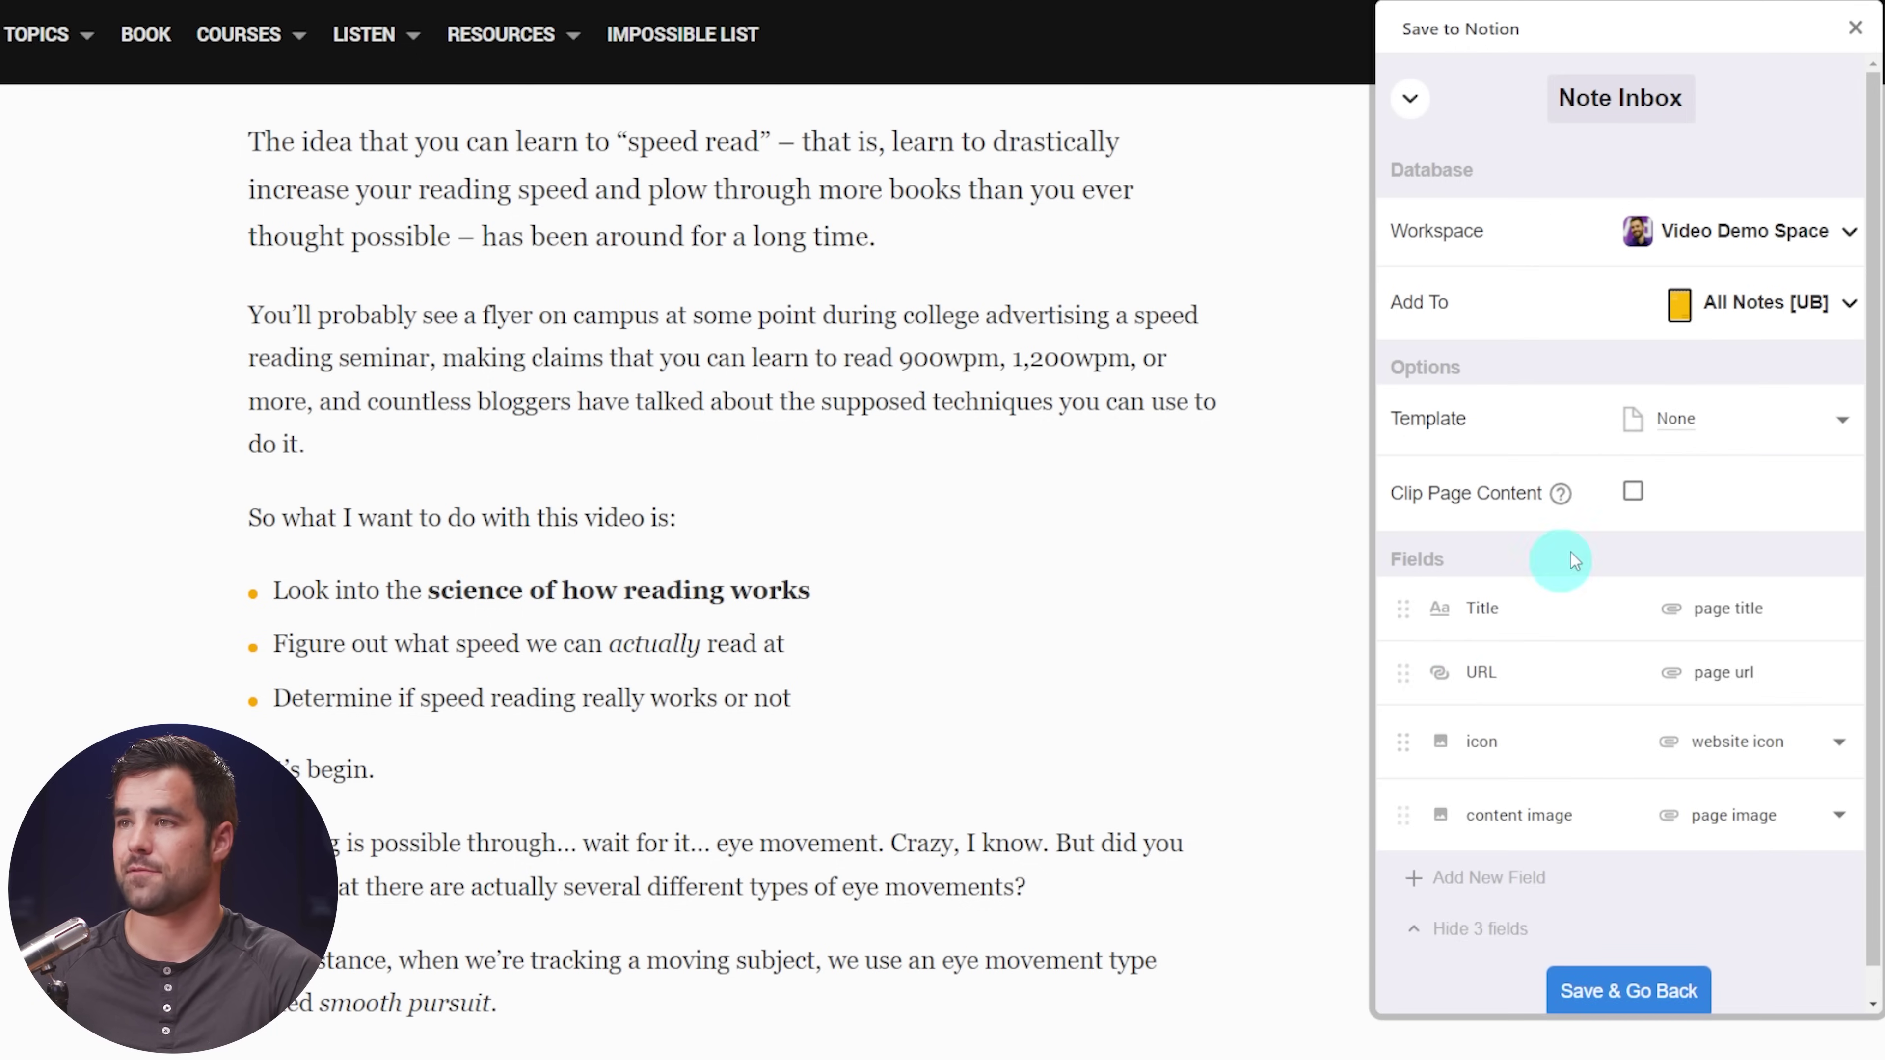
pyautogui.scroll(-1, 1586, 531)
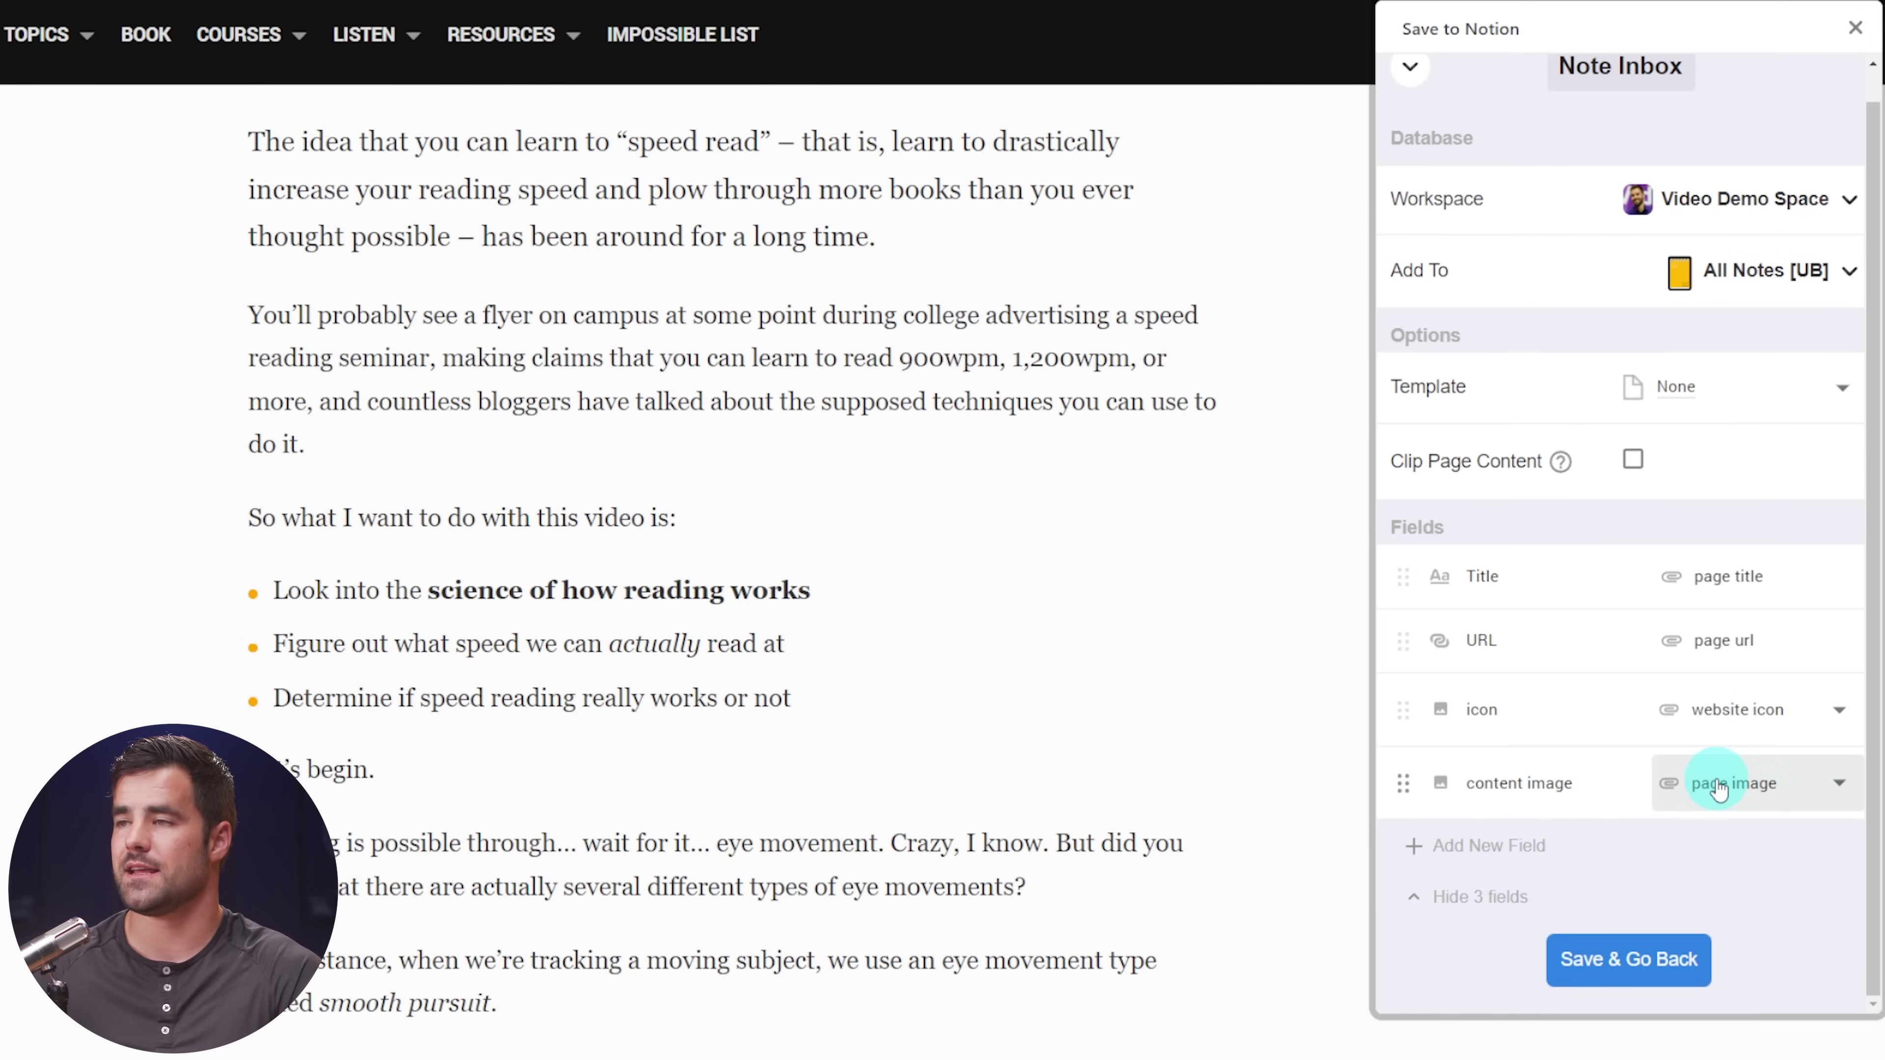
pyautogui.scroll(6, 978, 736)
pyautogui.scroll(5, 978, 736)
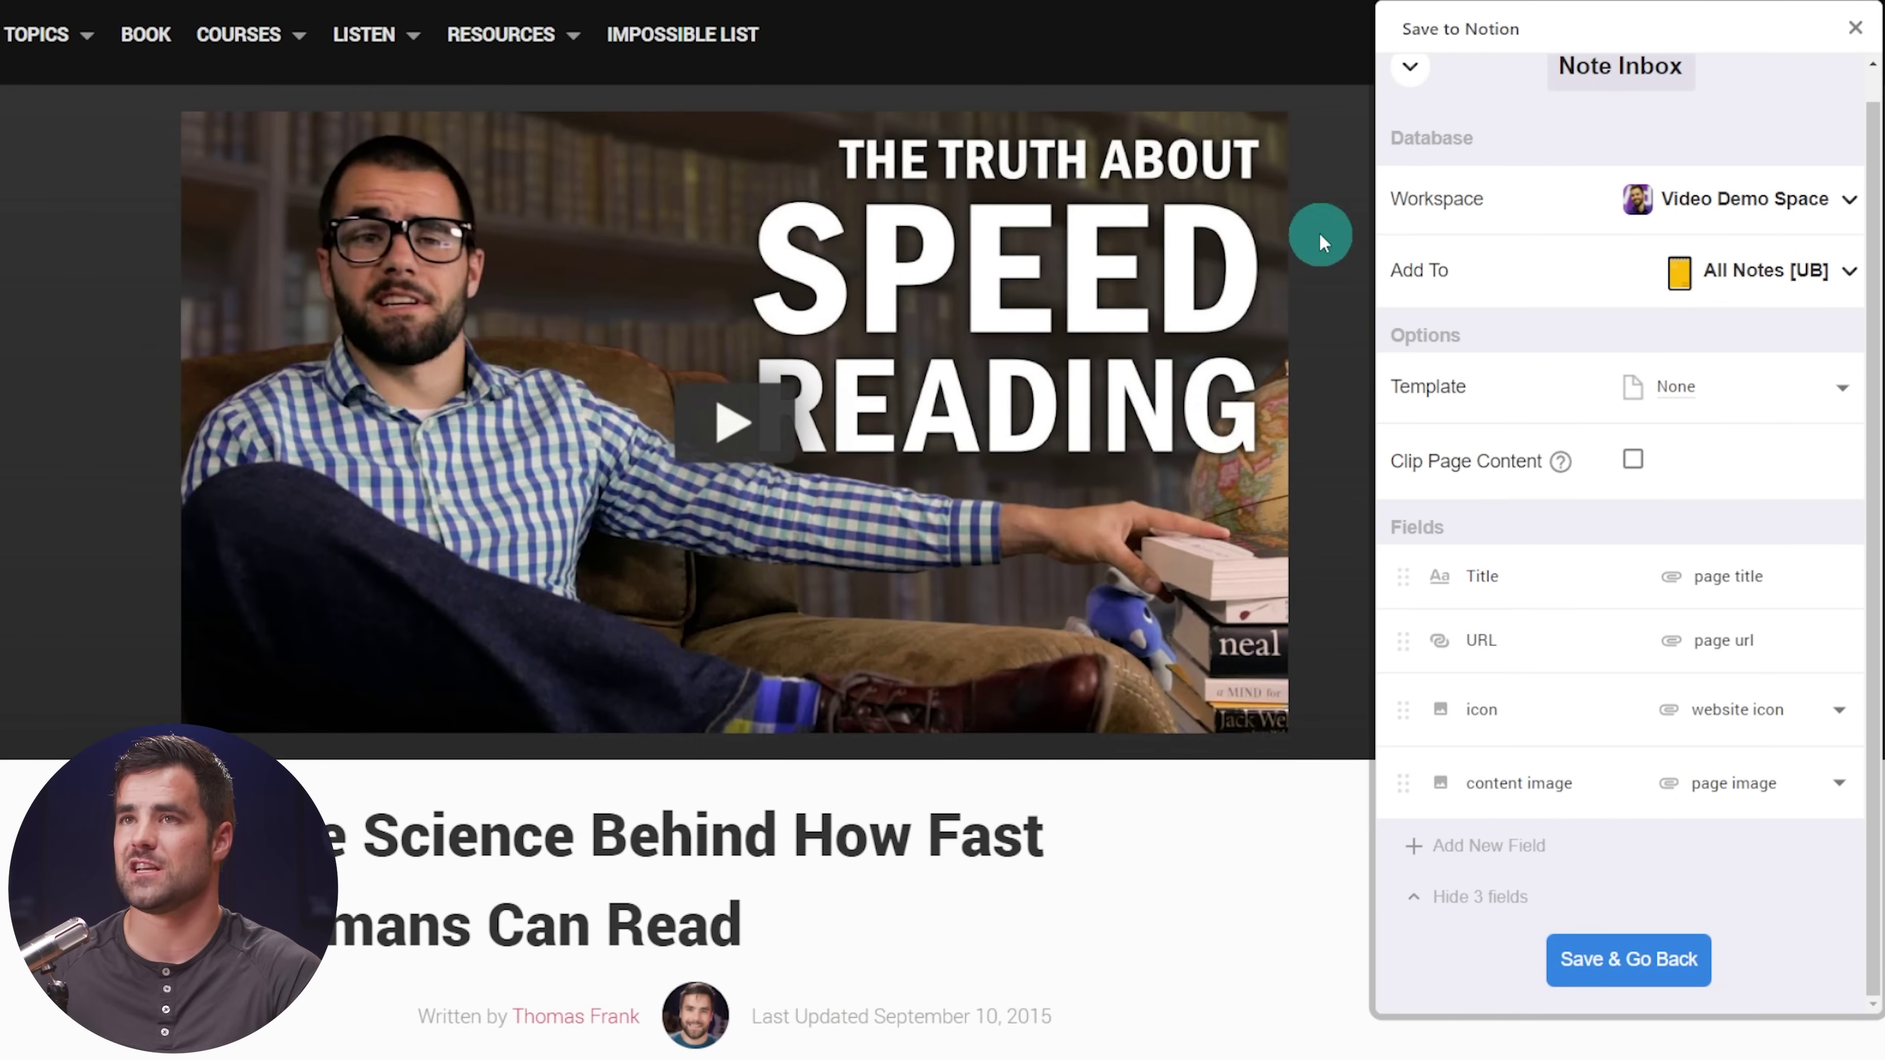
pyautogui.scroll(-5, 1210, 756)
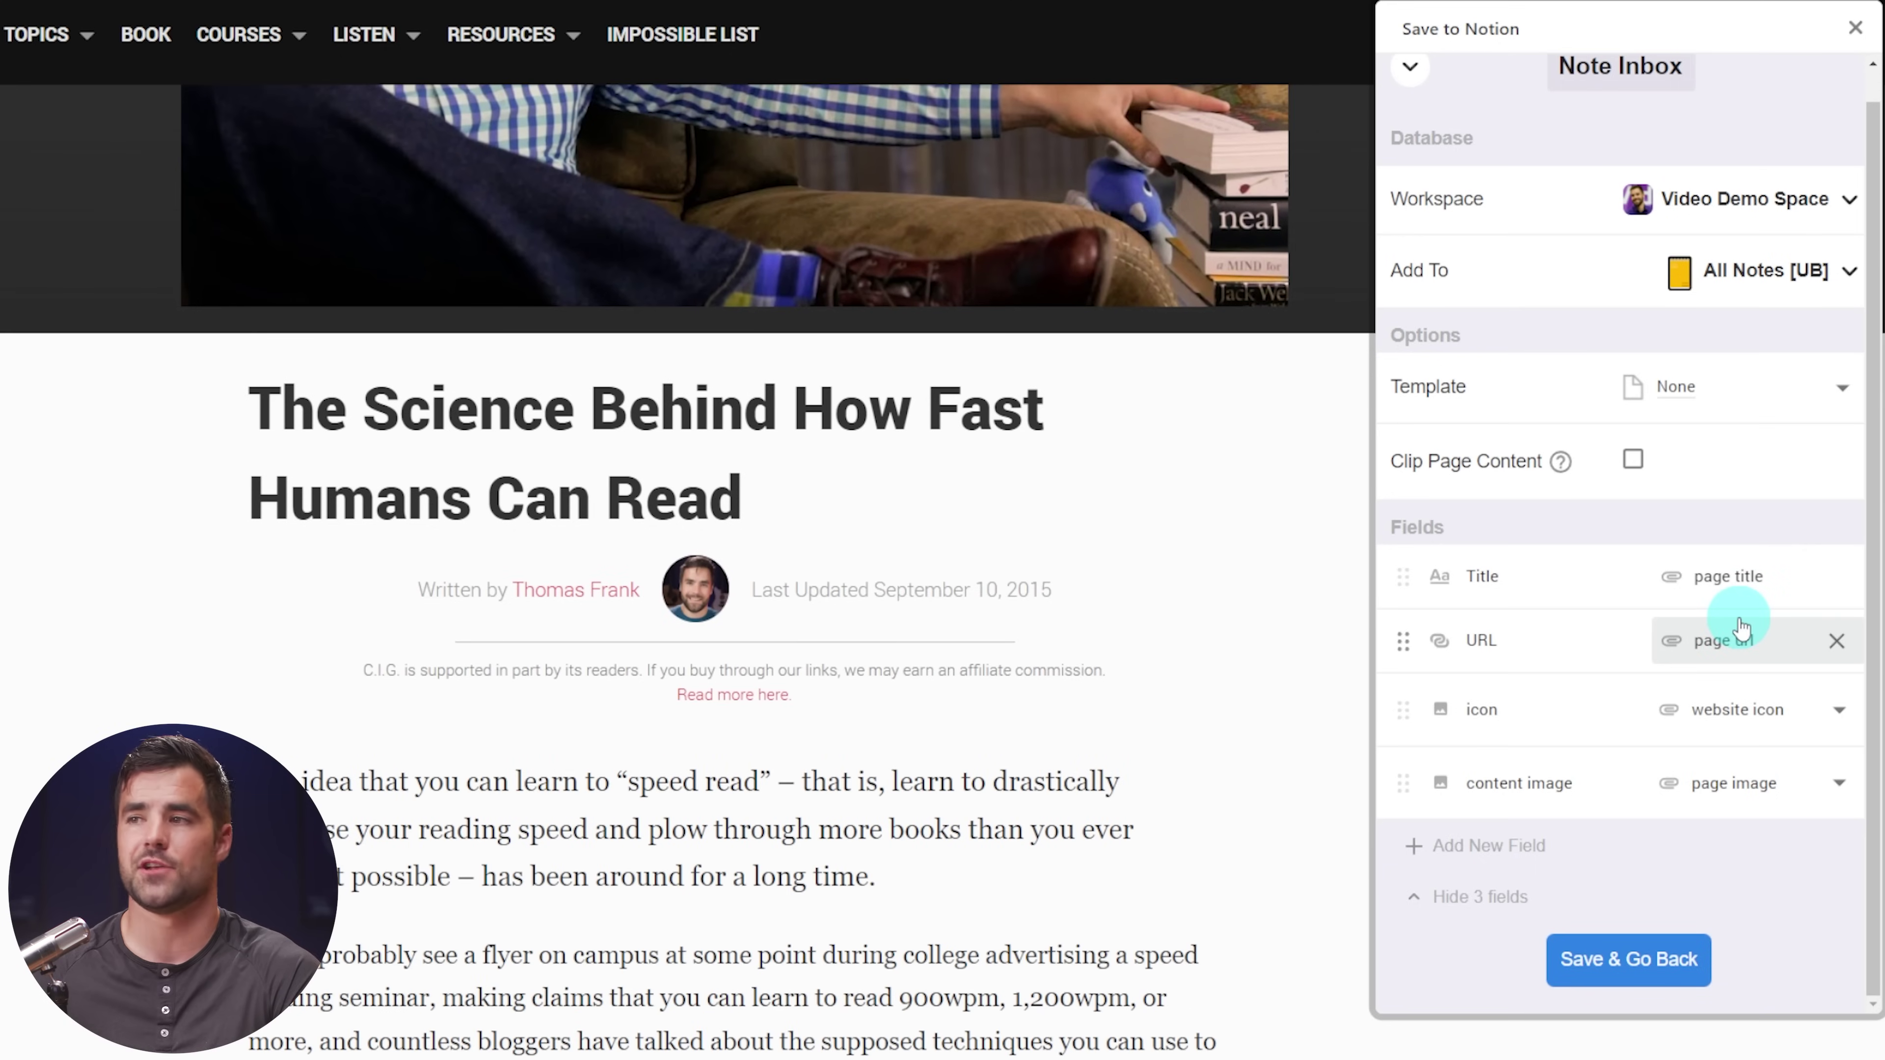
pyautogui.click(1402, 785)
pyautogui.click(1482, 870)
pyautogui.click(1628, 918)
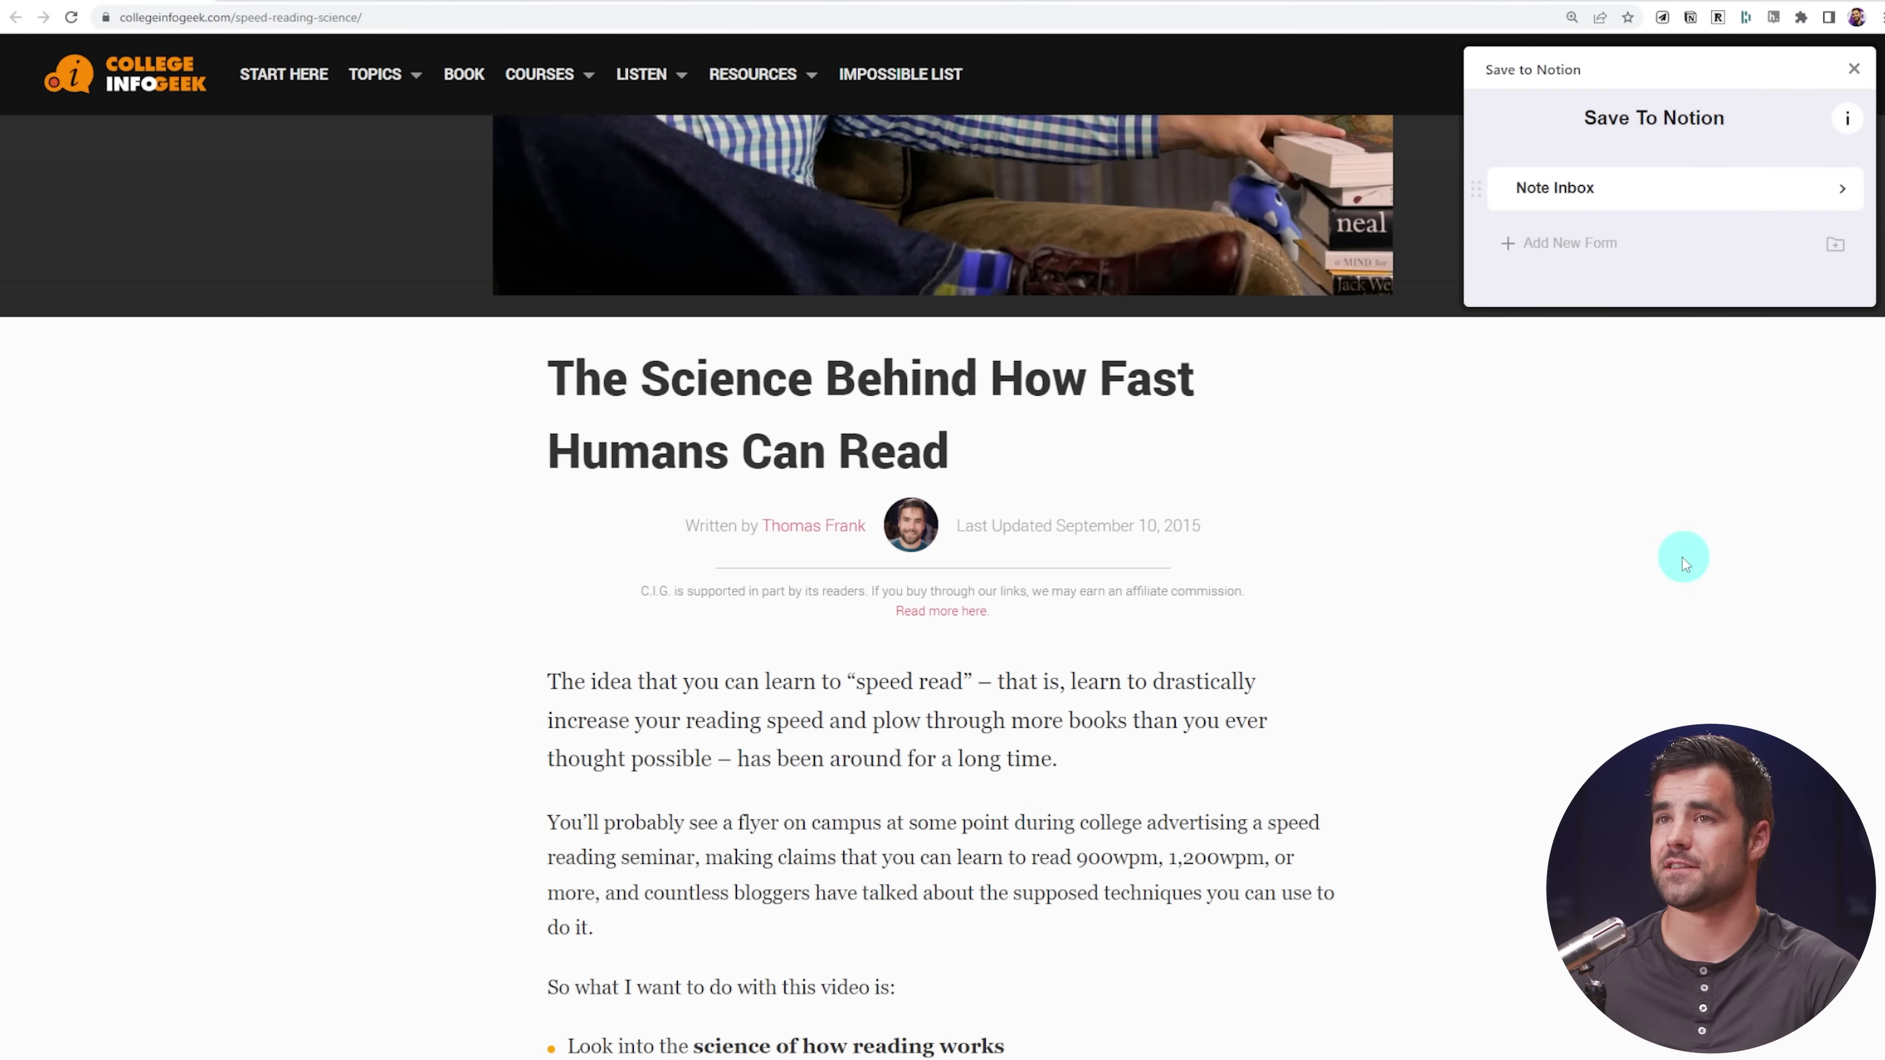
# Save the speed reading article to Notion using the Note Inbox form.
pyautogui.scroll(3, 870, 510)
pyautogui.scroll(-2, 871, 510)
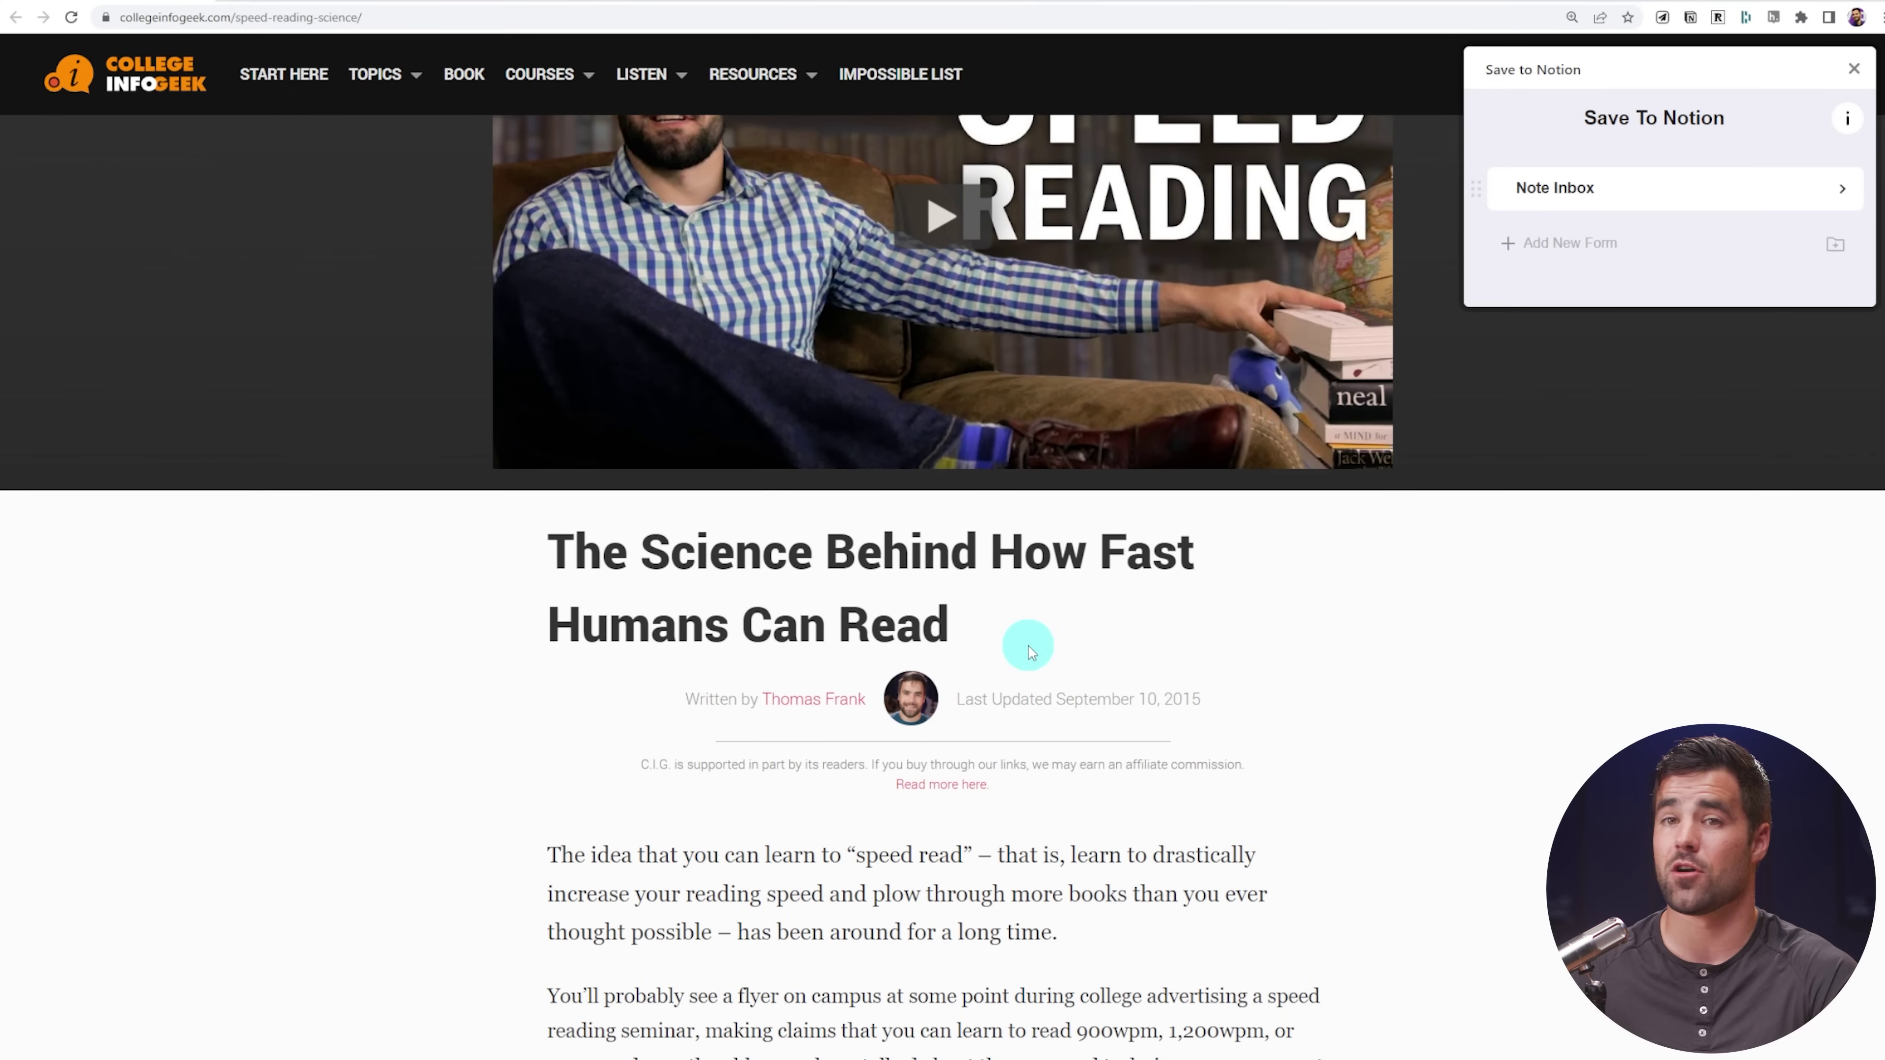
pyautogui.click(1587, 192)
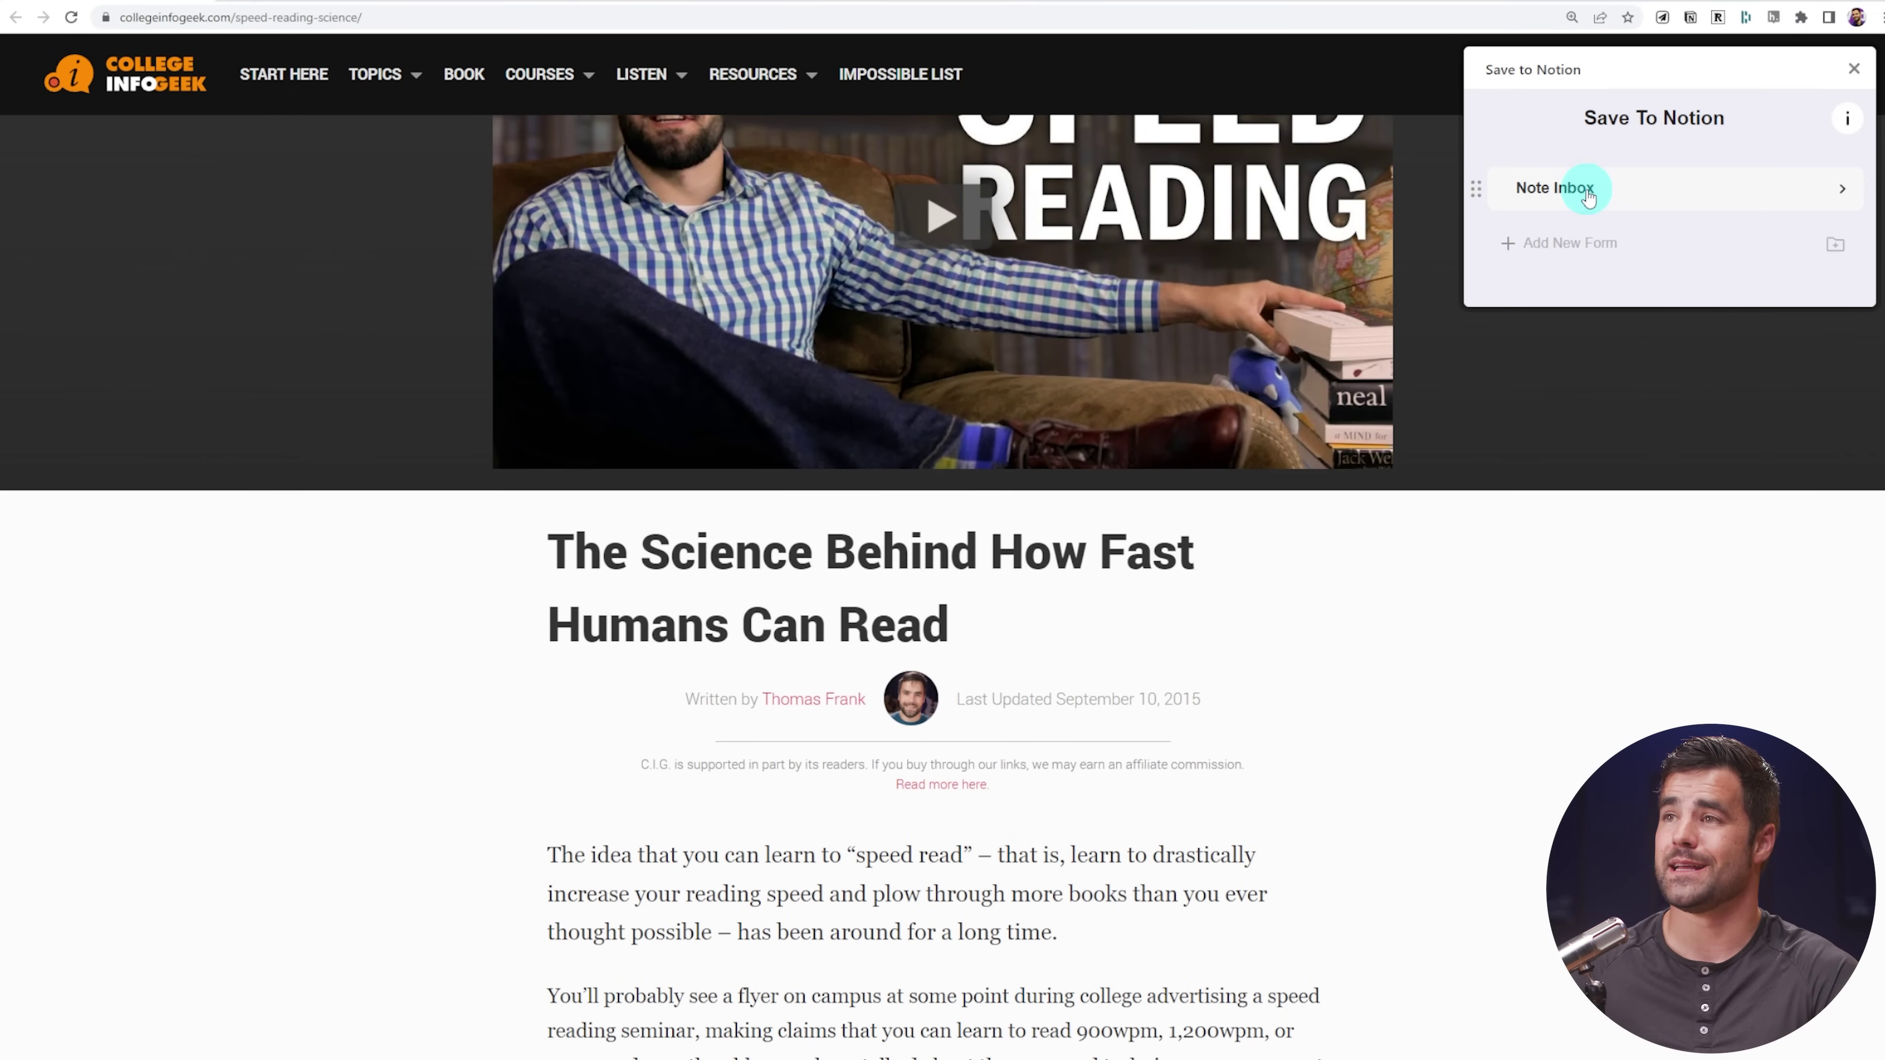
pyautogui.click(1659, 426)
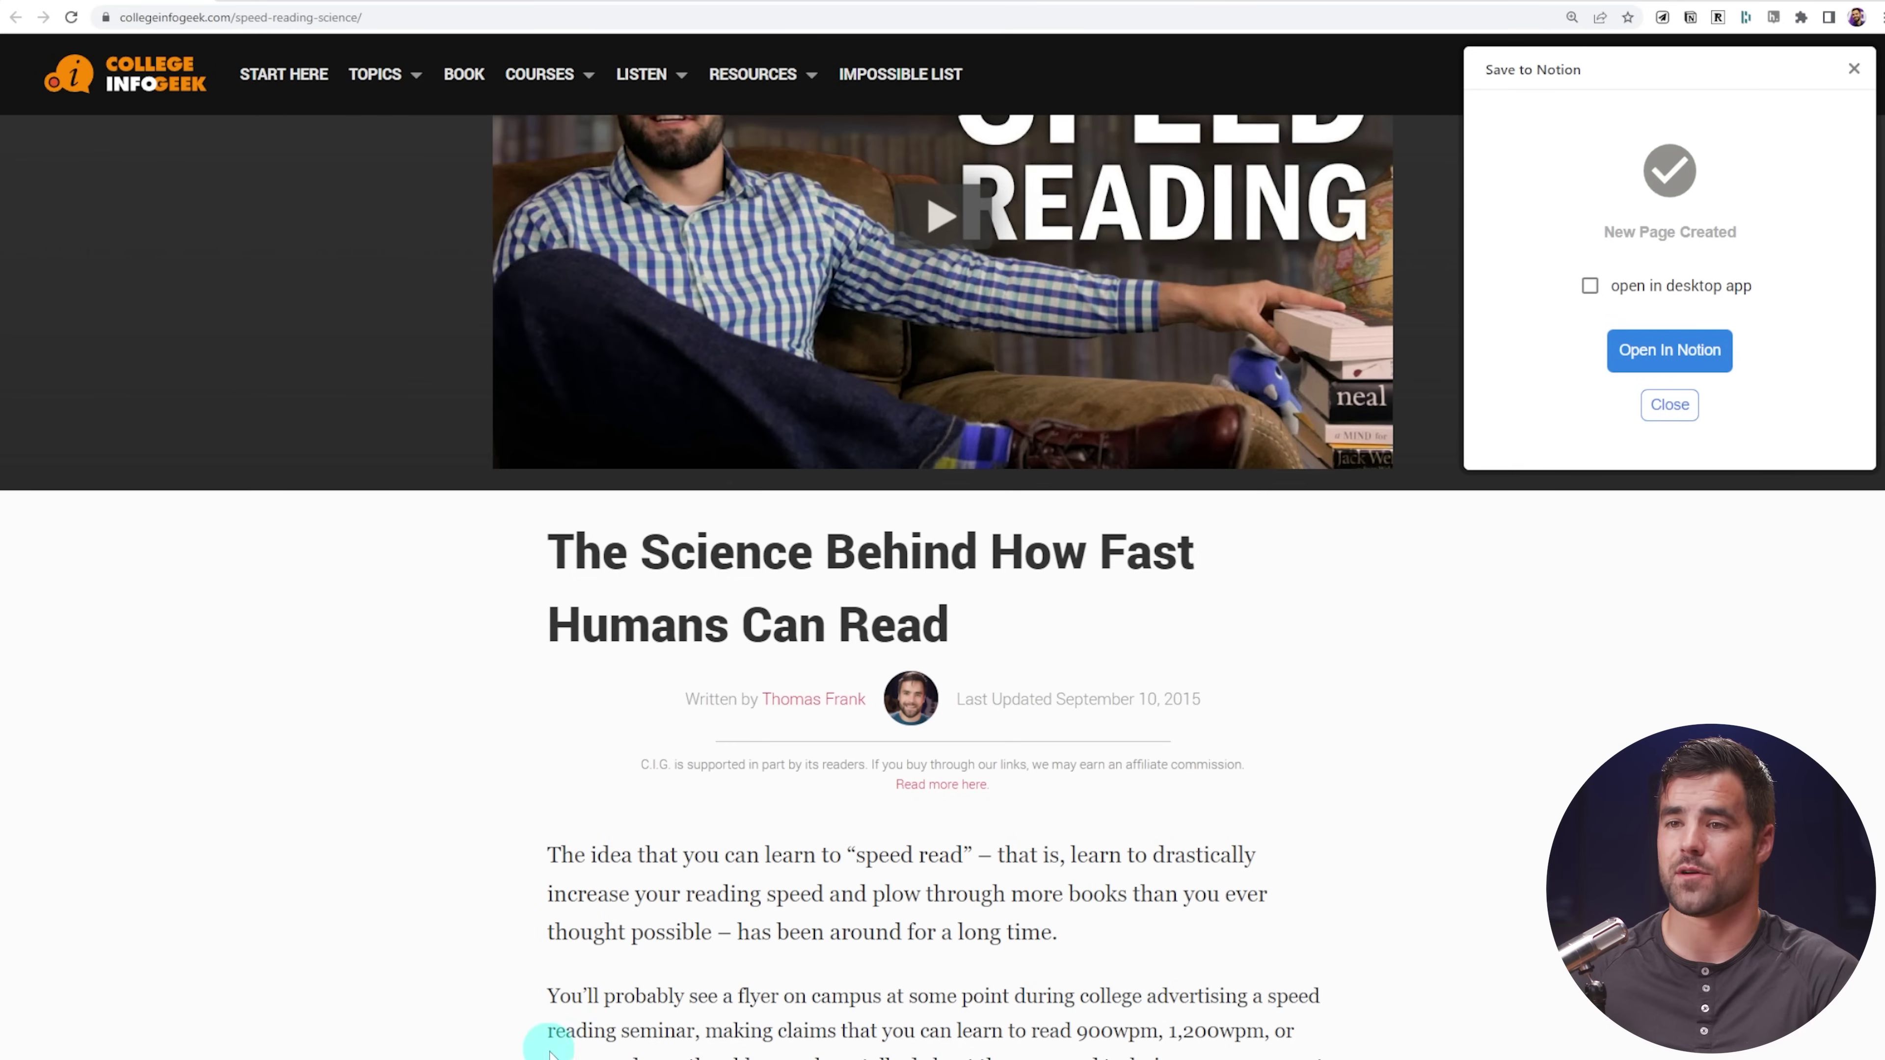
# Switch to the Notion window and go to the Notes page of Ultimate Brain for Notion to view its Note Inbox.
pyautogui.moveTo(527, 1059)
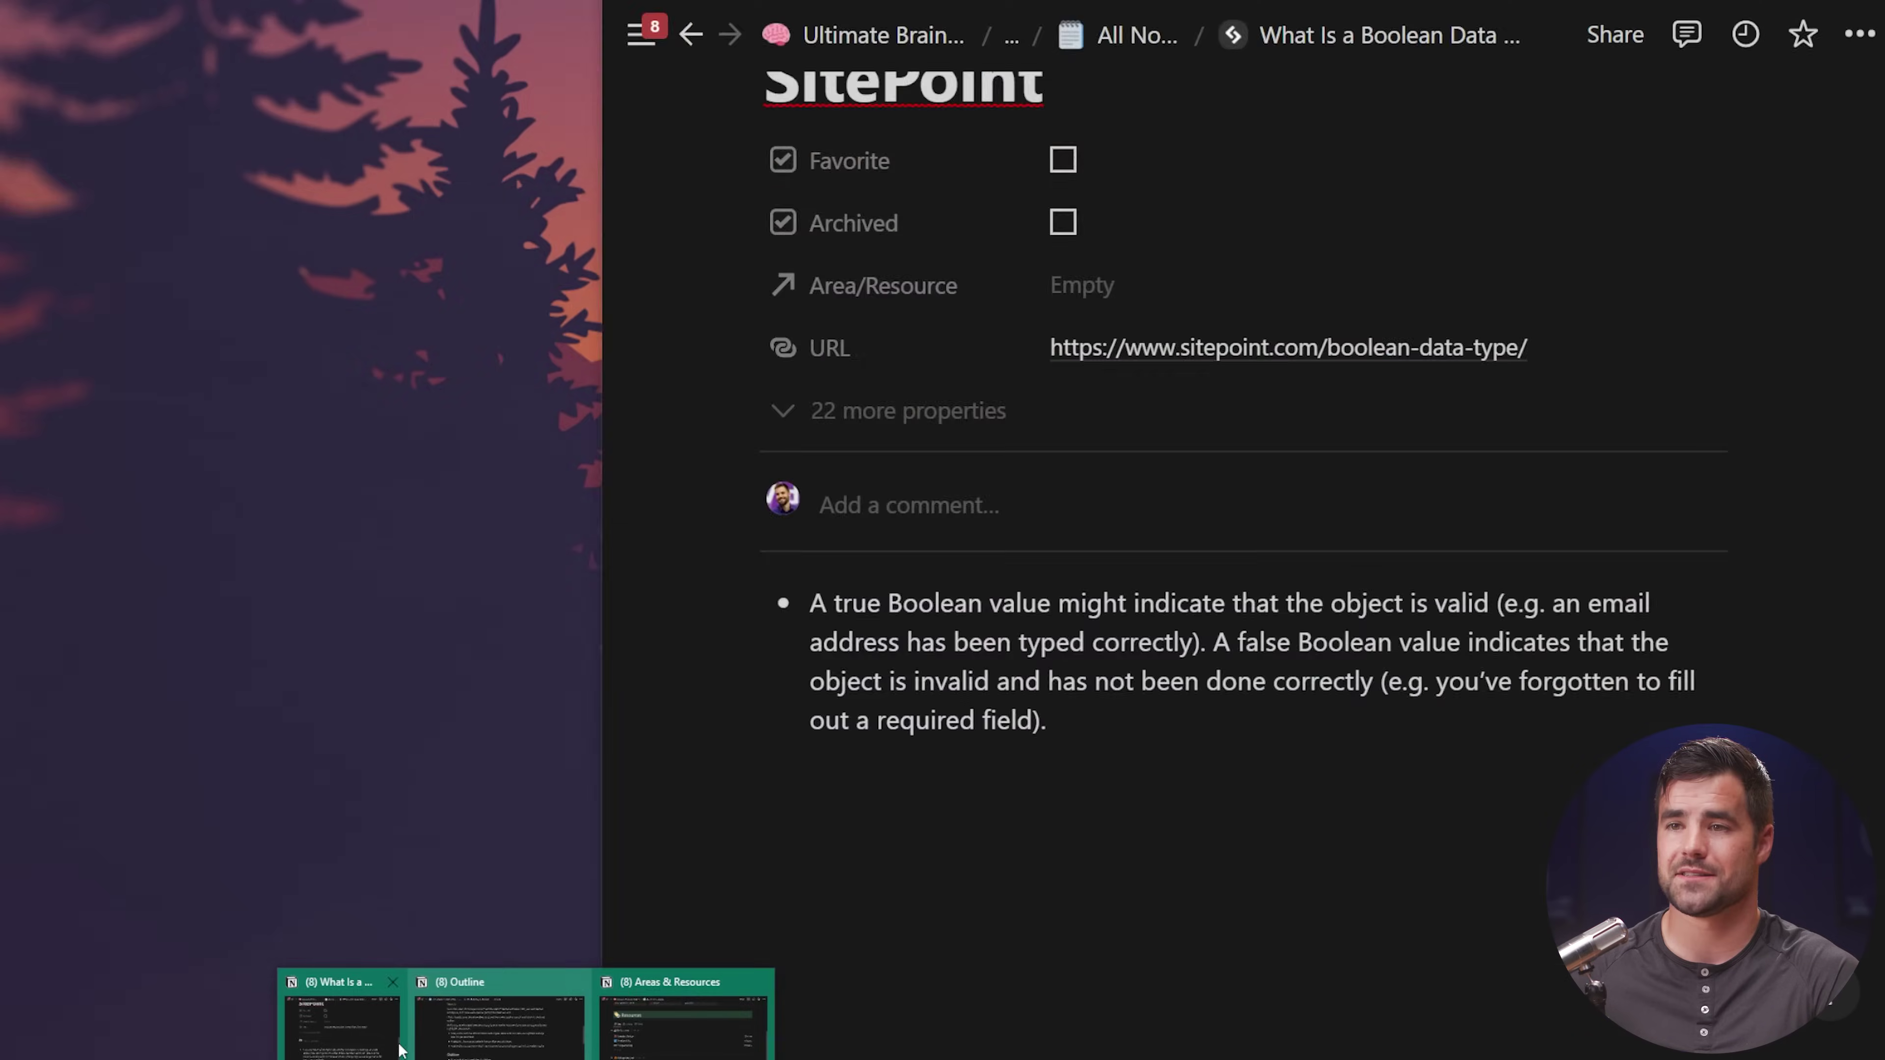
pyautogui.click(682, 1022)
pyautogui.scroll(8, 960, 576)
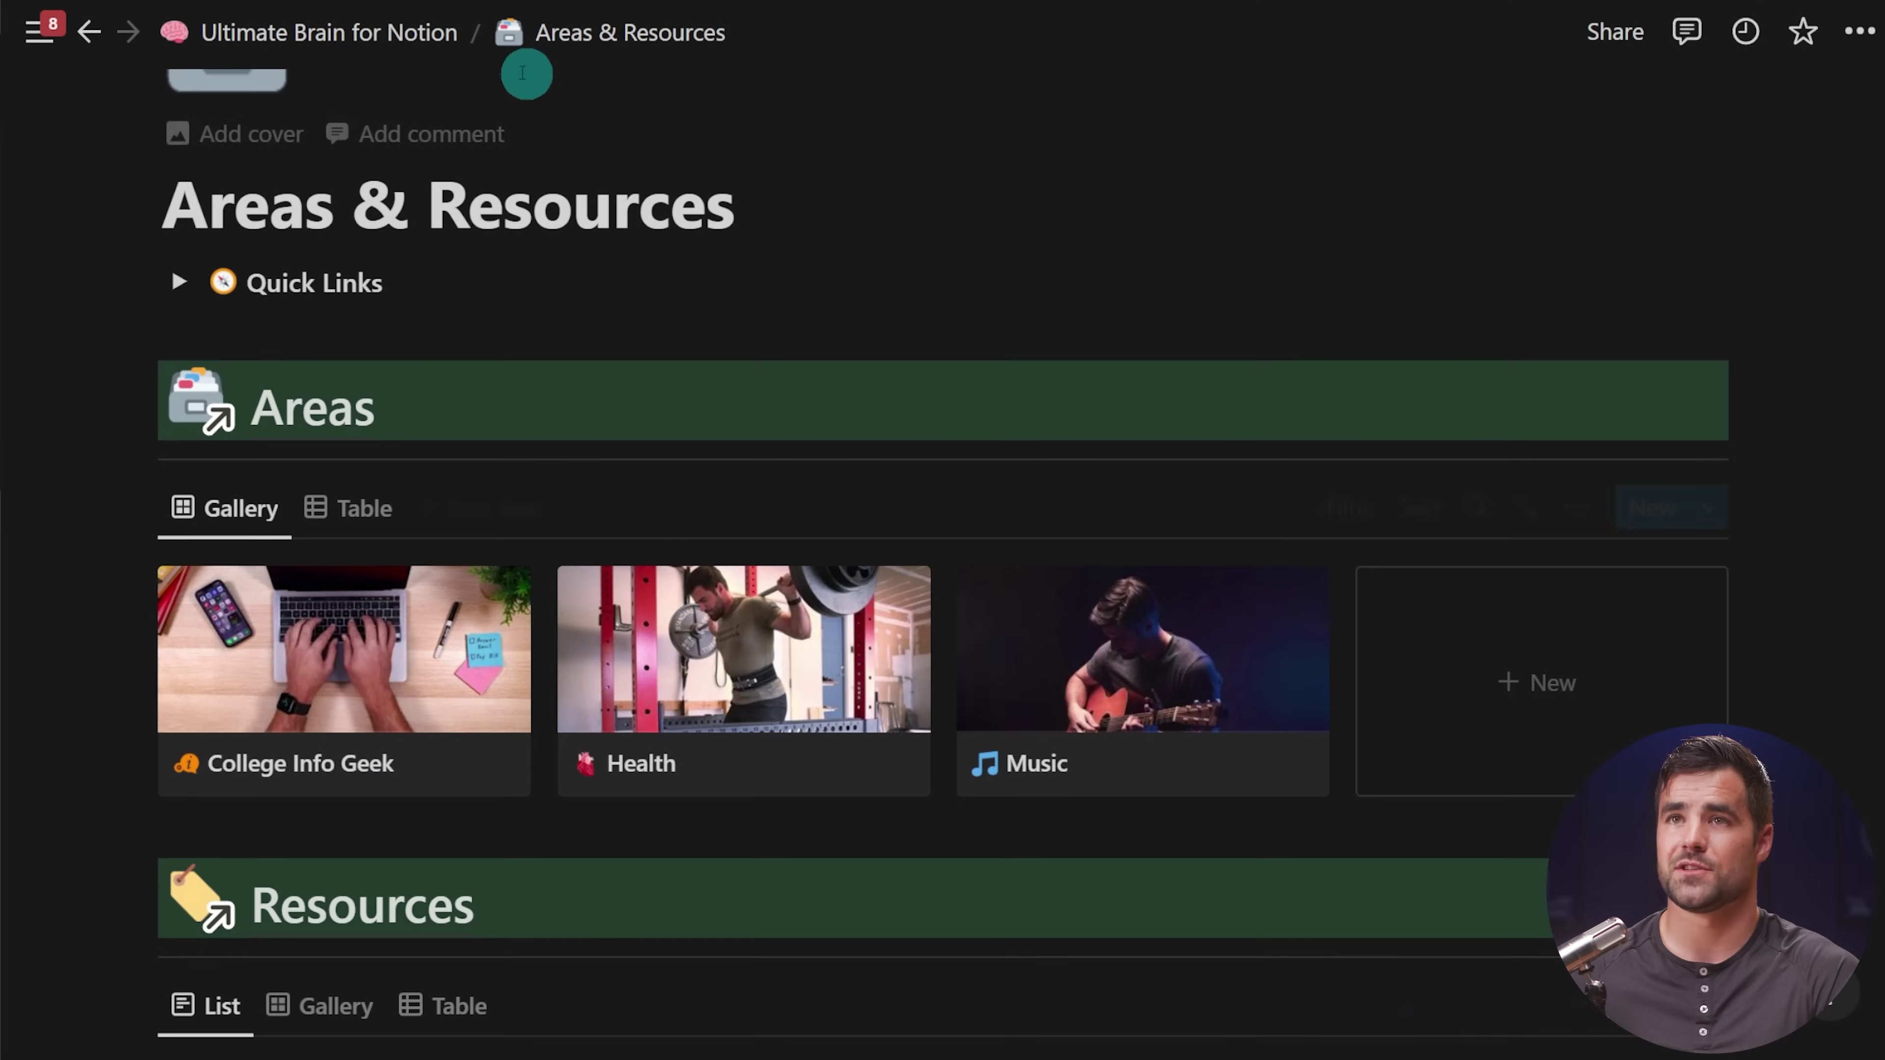
pyautogui.click(391, 32)
pyautogui.scroll(-3, 890, 476)
pyautogui.click(794, 447)
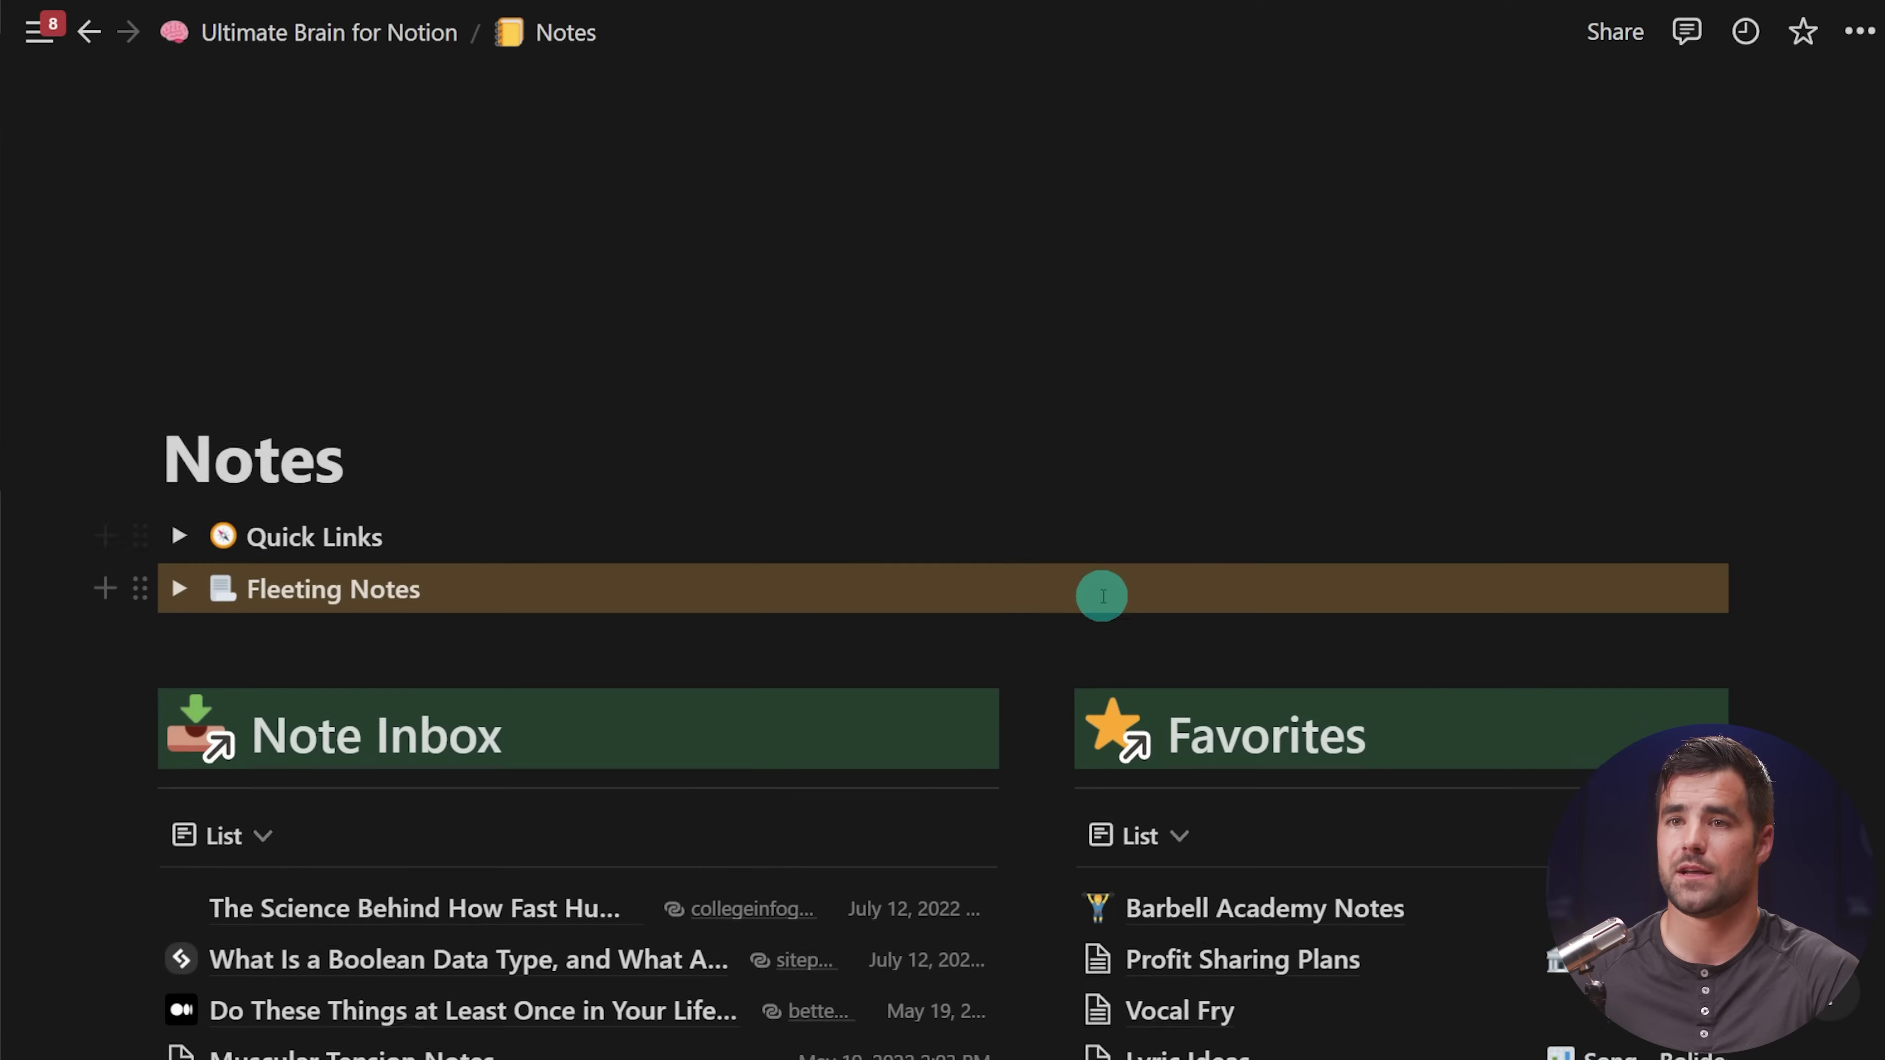
pyautogui.scroll(-6, 1106, 601)
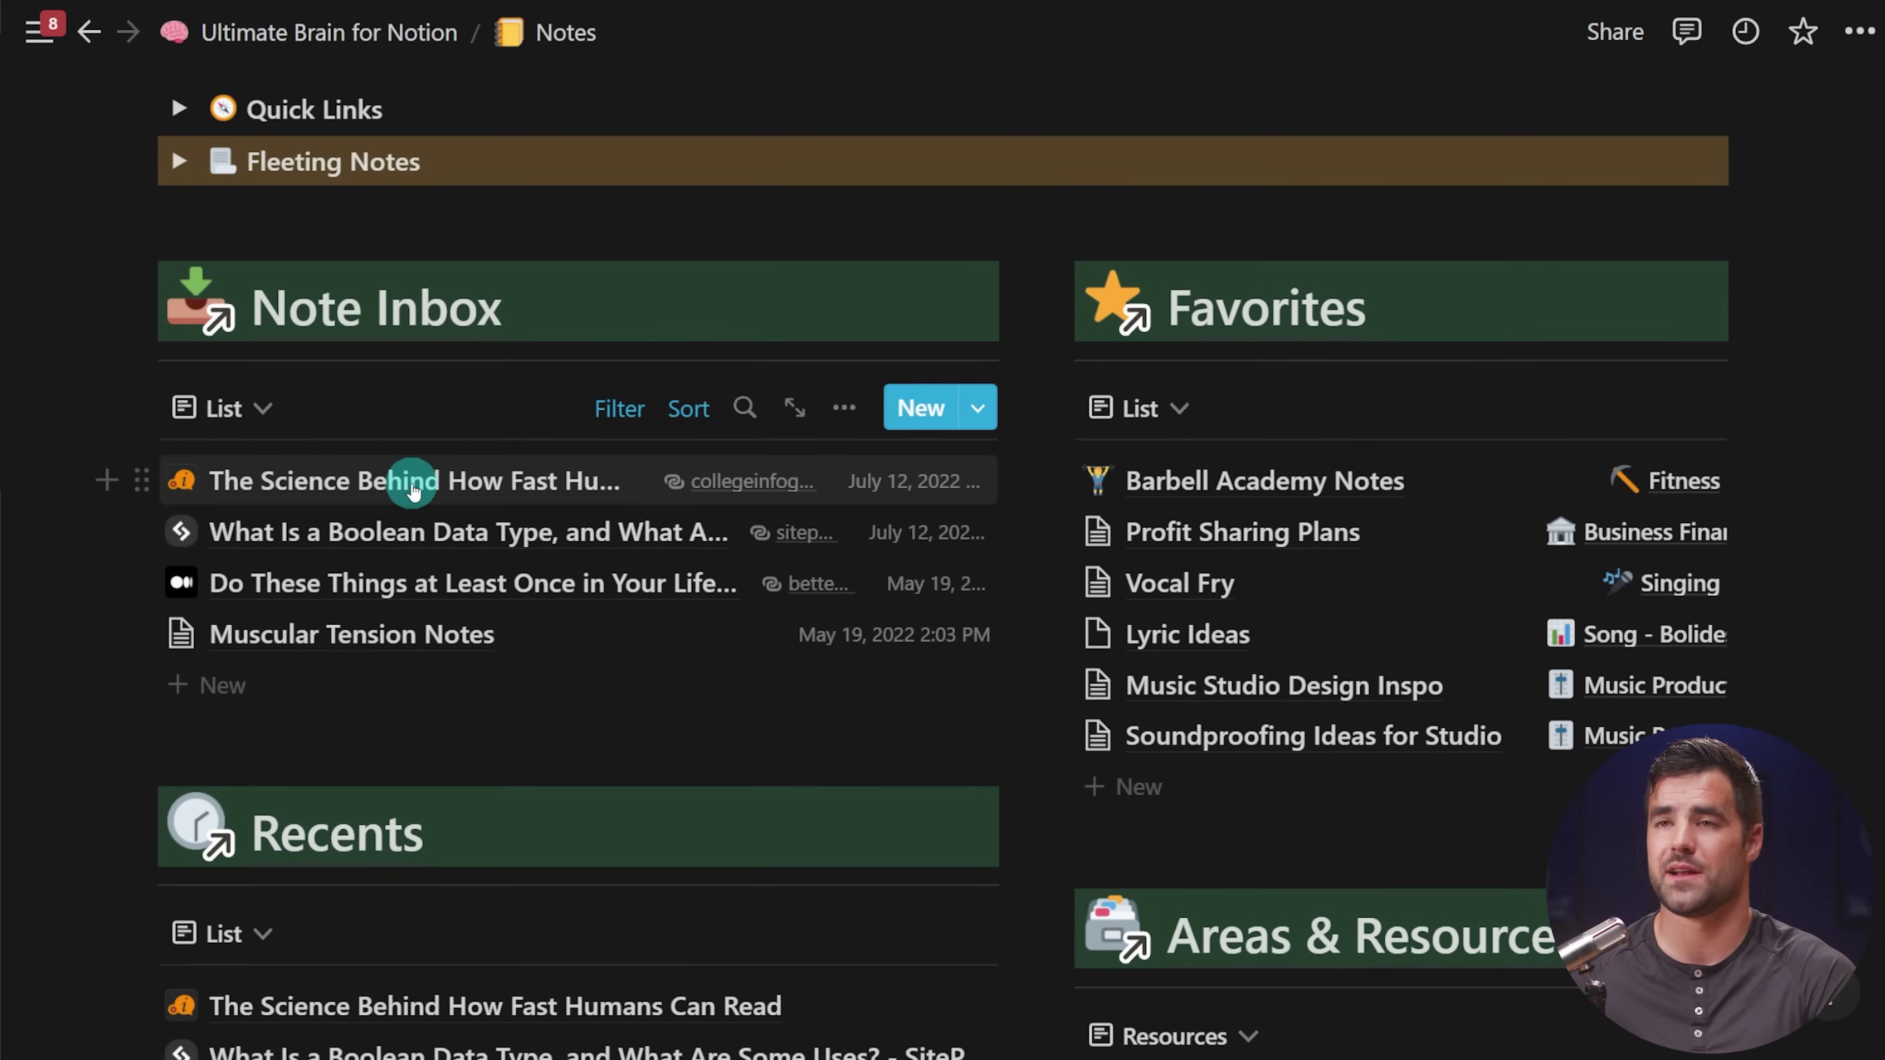
# Open the clipped note "The Science Behind How Fast Humans Can Read" as a full page and view its contents.
pyautogui.click(413, 490)
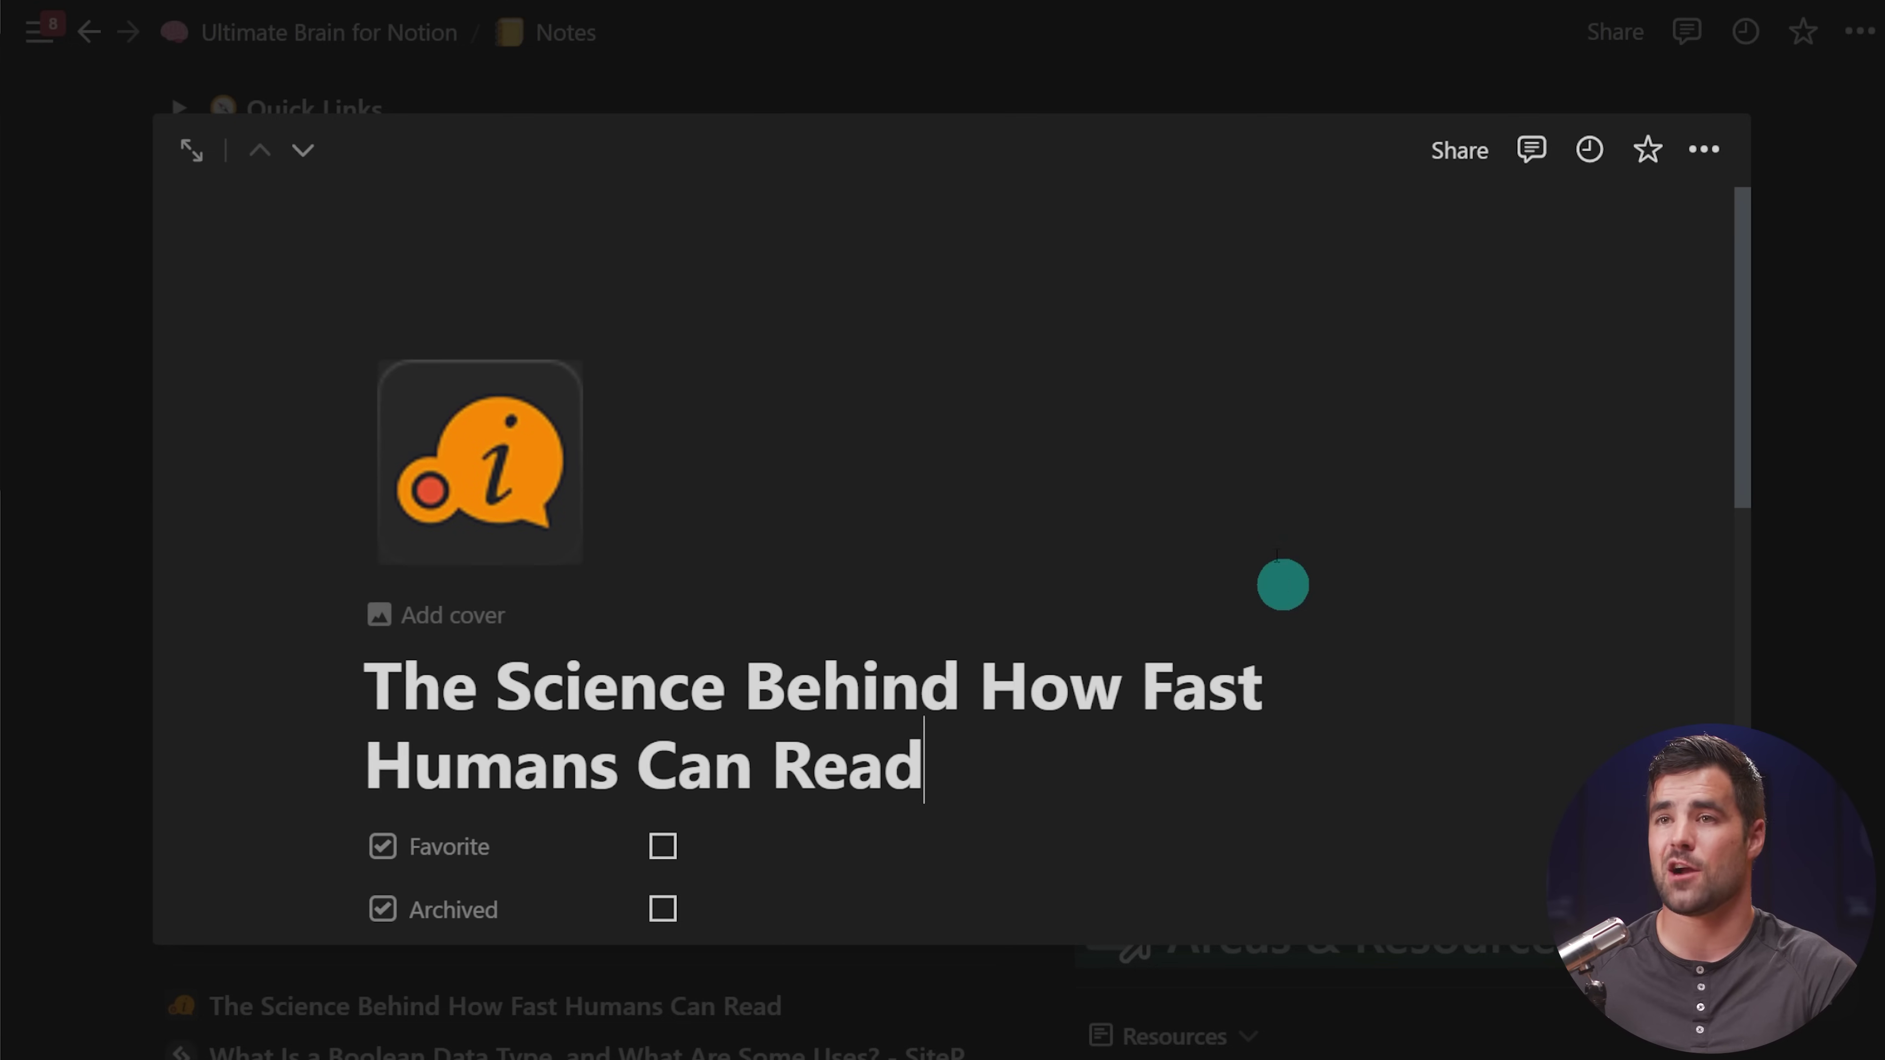
pyautogui.click(179, 160)
pyautogui.scroll(-8, 1291, 560)
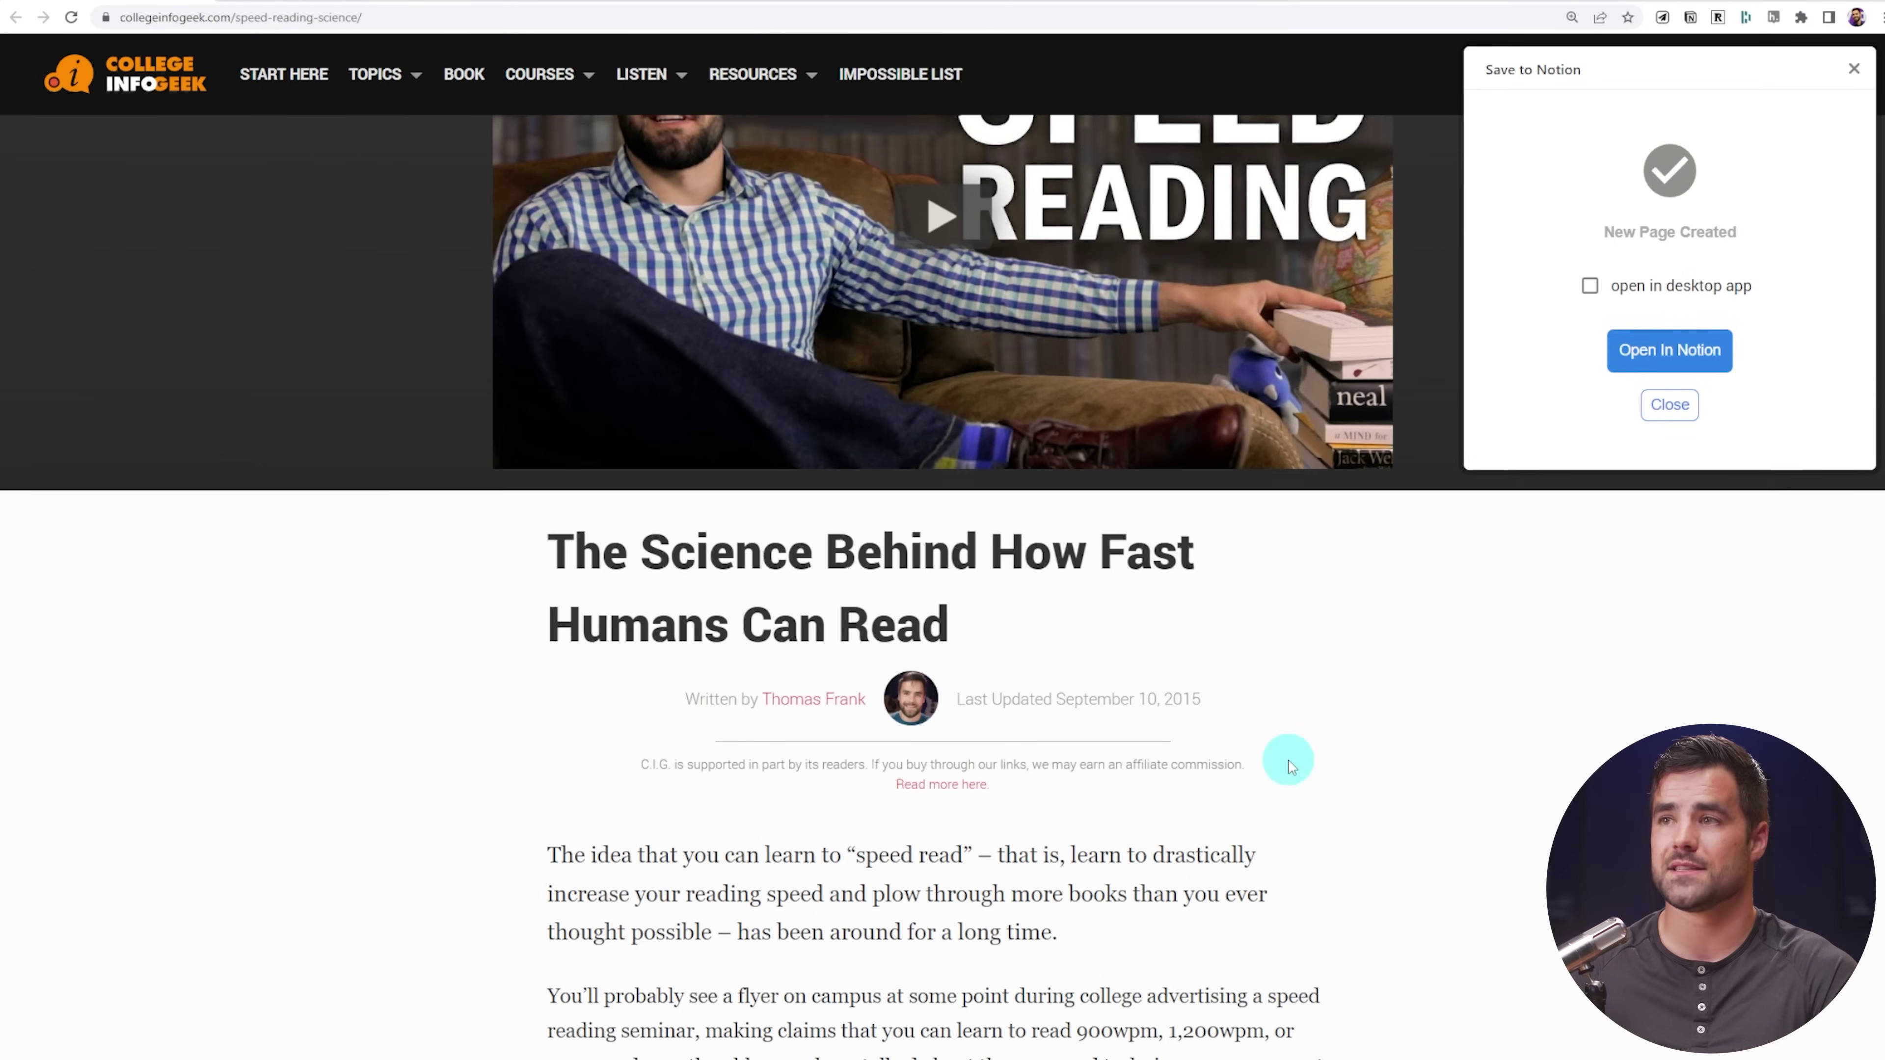
# Return to the article in Chrome, dismiss the Save to Notion popup and add the opening paragraph as a highlight.
pyautogui.click(1854, 68)
pyautogui.scroll(-5, 1582, 720)
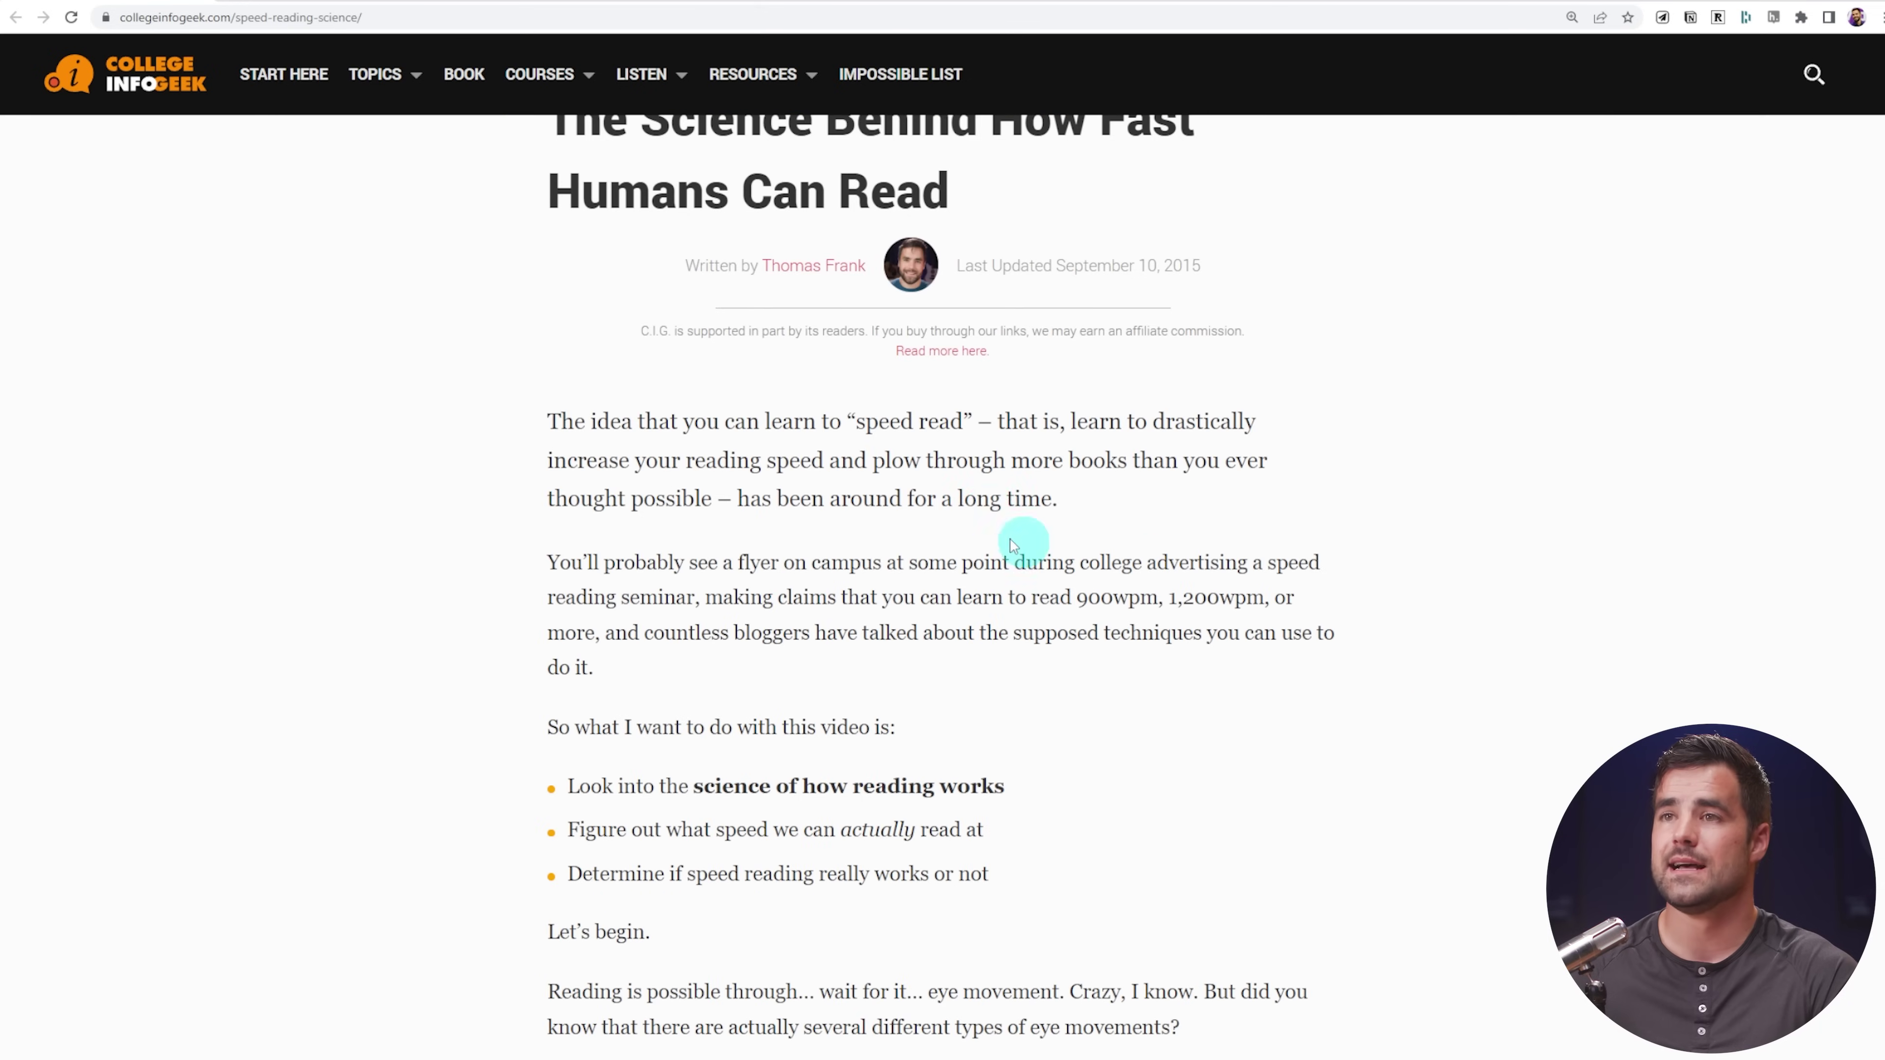
pyautogui.moveTo(1069, 503); pyautogui.dragTo(546, 428)
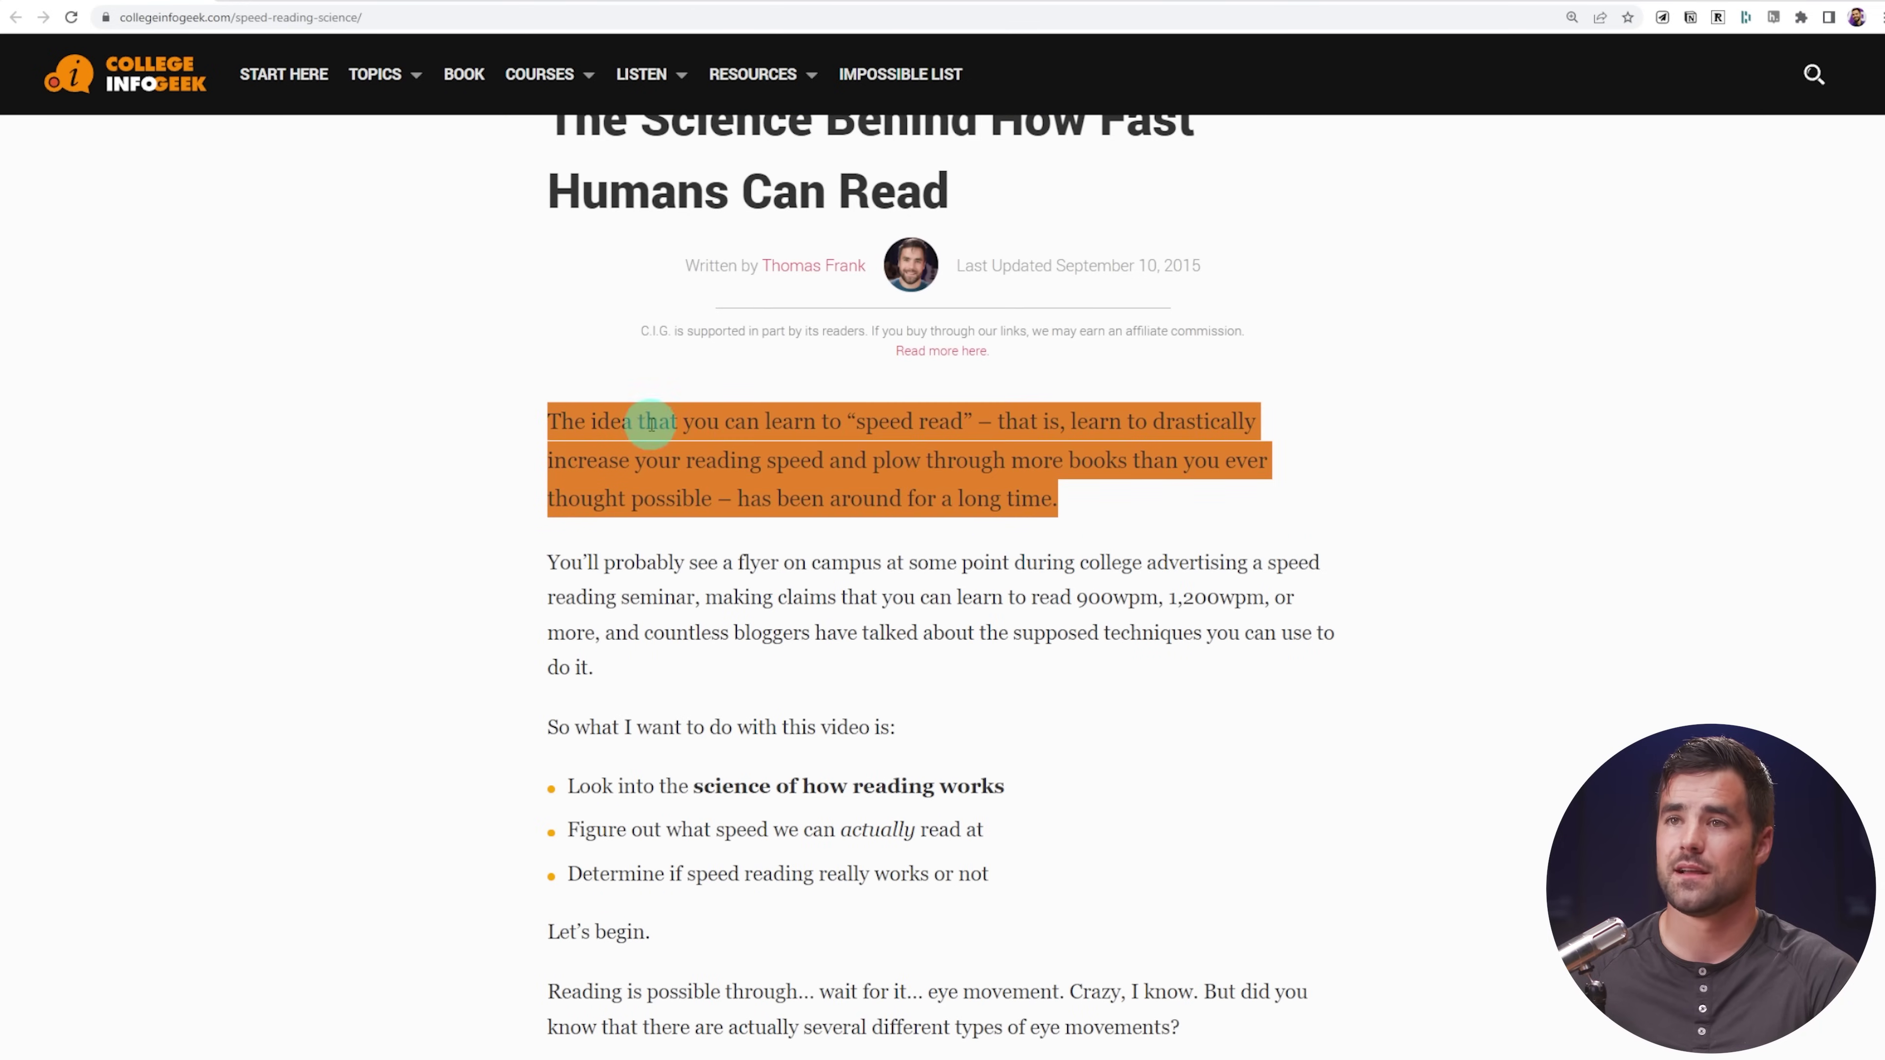
pyautogui.rightClick(709, 458)
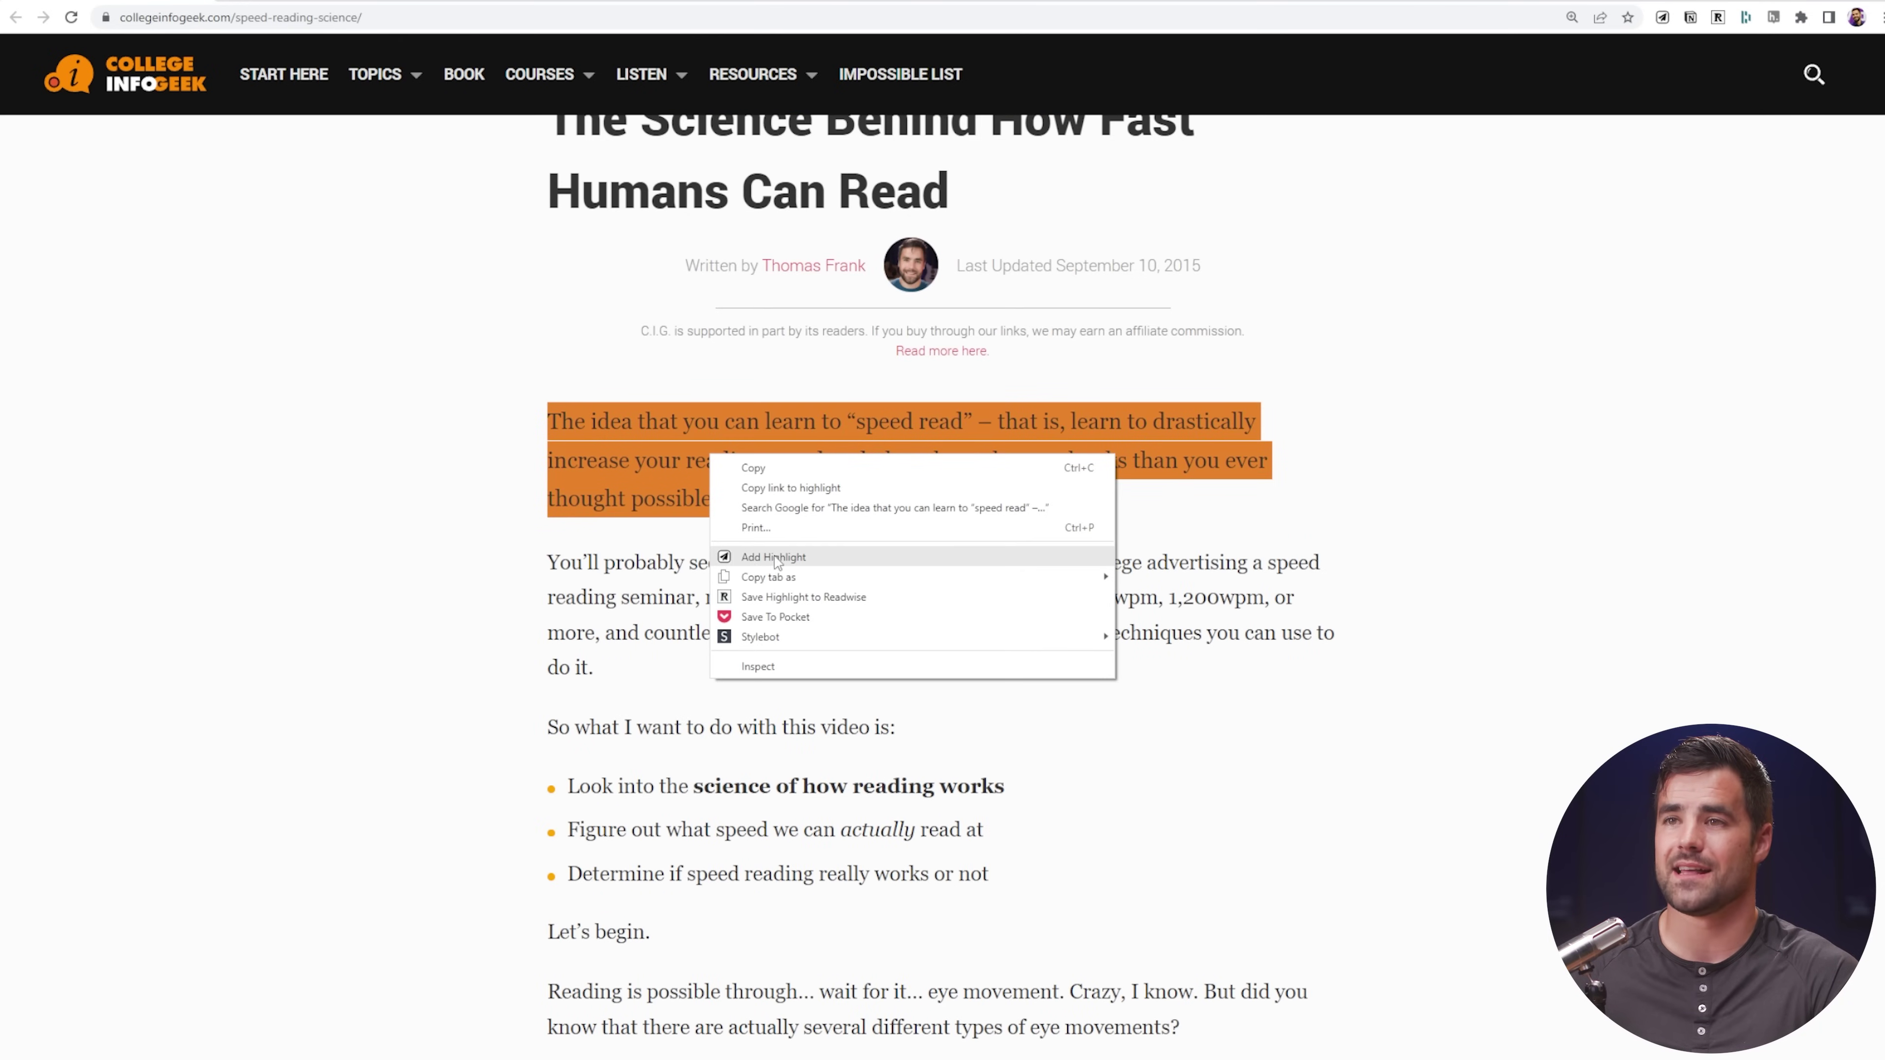
pyautogui.click(793, 558)
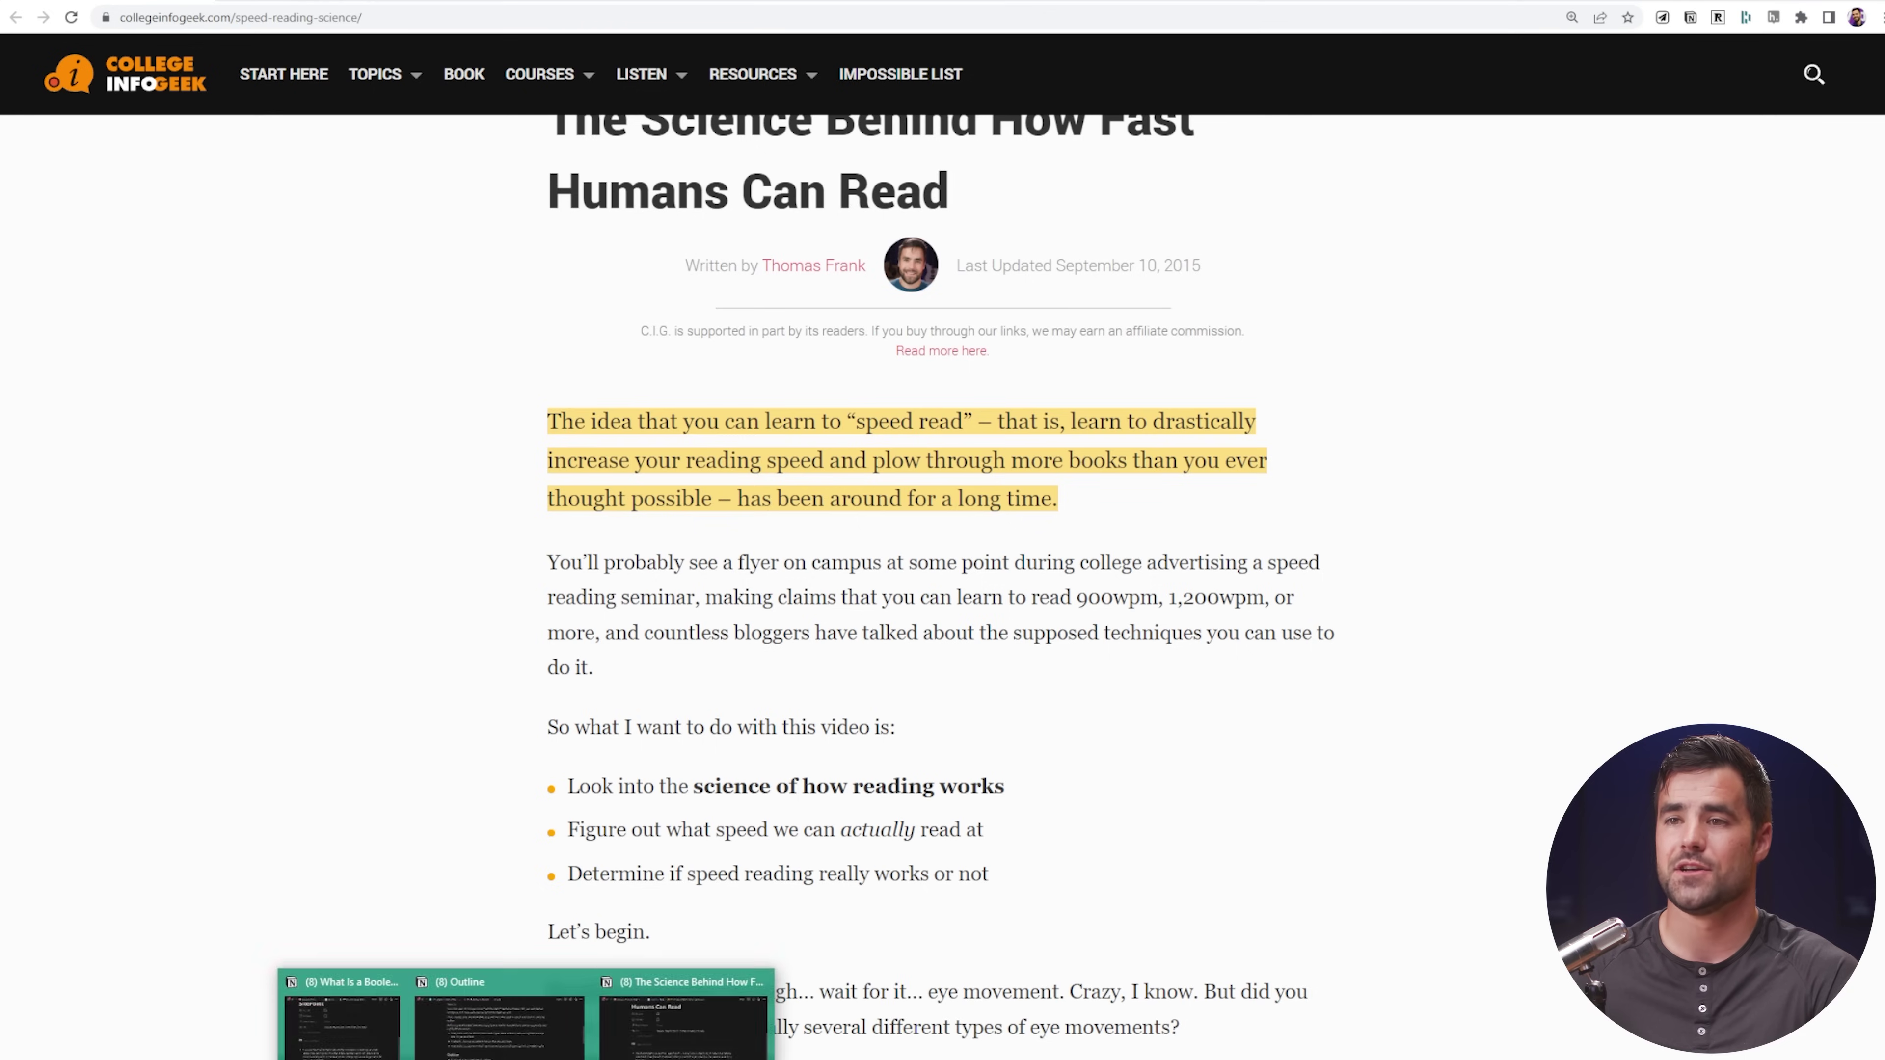
# Check the highlight in the Notion note, and open the Process page of Ultimate Brain for Notion at its Note Processing section.
pyautogui.click(673, 1029)
pyautogui.click(757, 665)
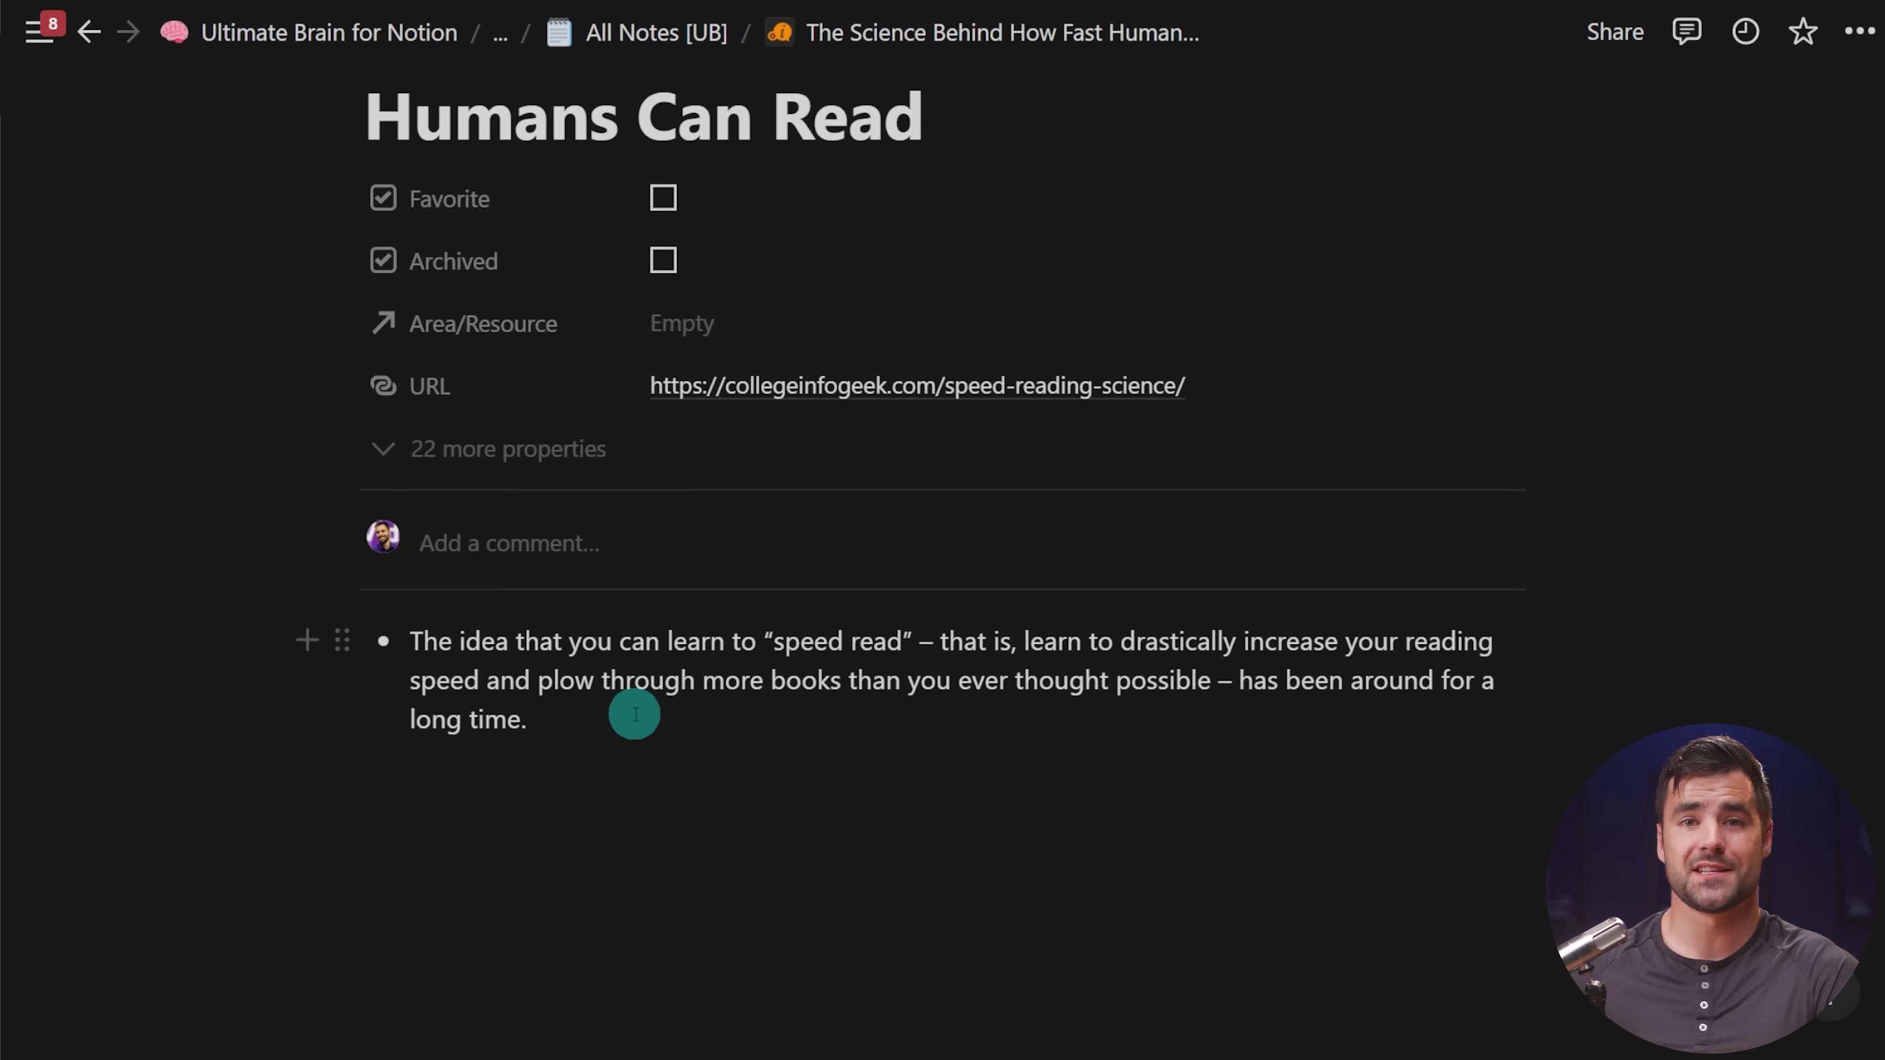
pyautogui.click(349, 33)
pyautogui.scroll(-5, 664, 564)
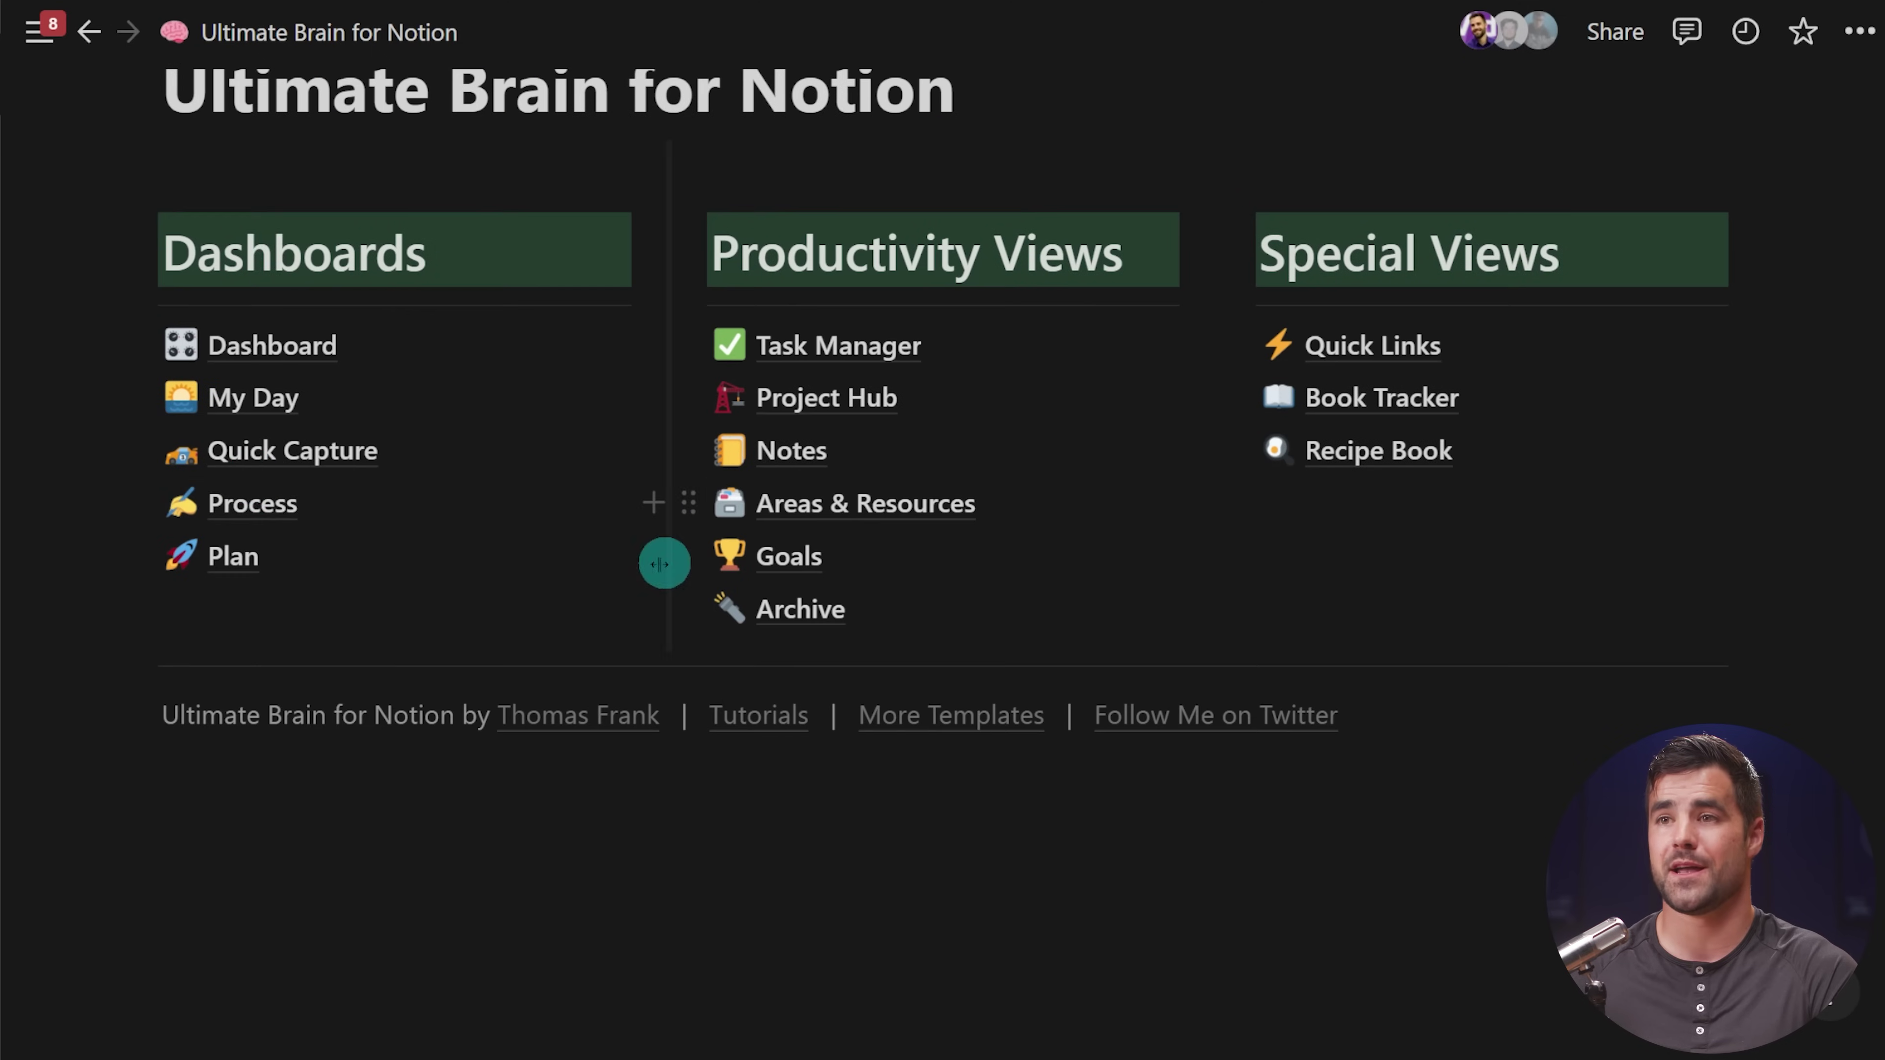
pyautogui.click(252, 504)
pyautogui.scroll(-15, 1210, 543)
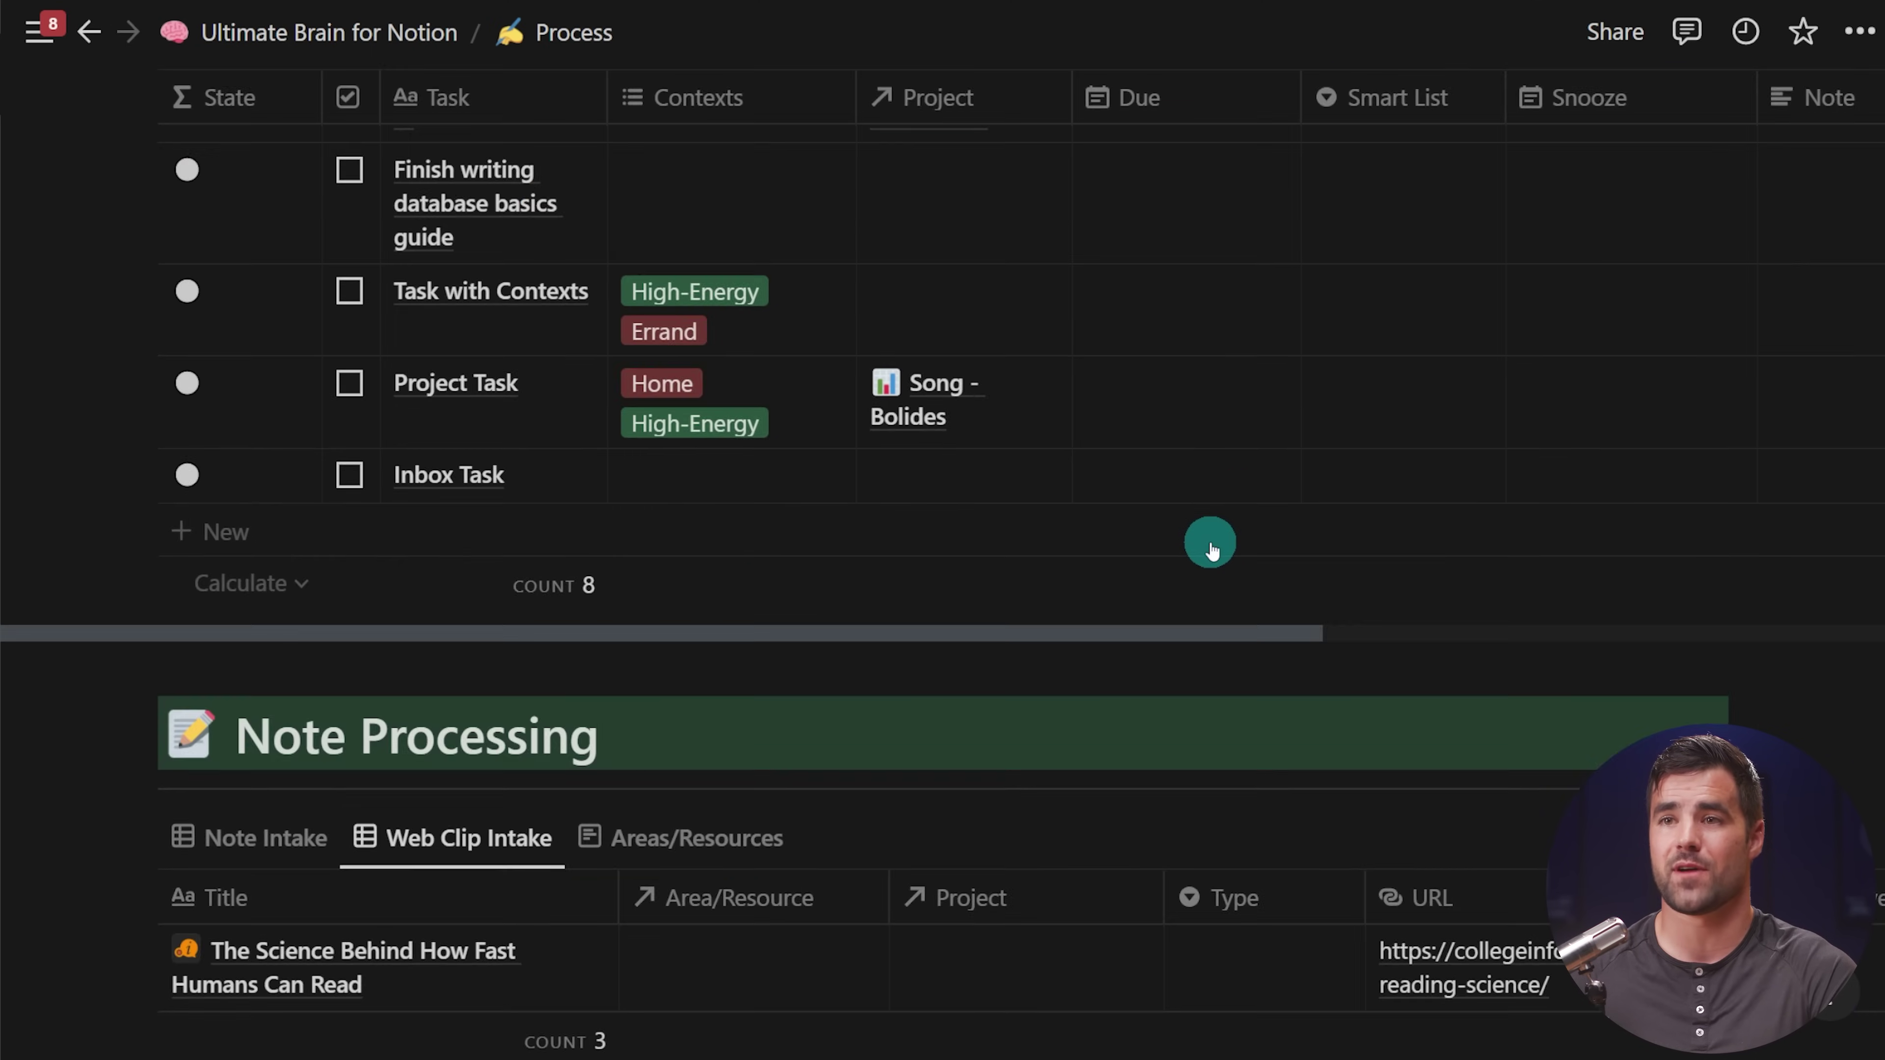
# Assign the Productivity area/resource to the clip "The Science Behind How Fast Humans Can Read" in Web Clip Intake.
pyautogui.click(735, 346)
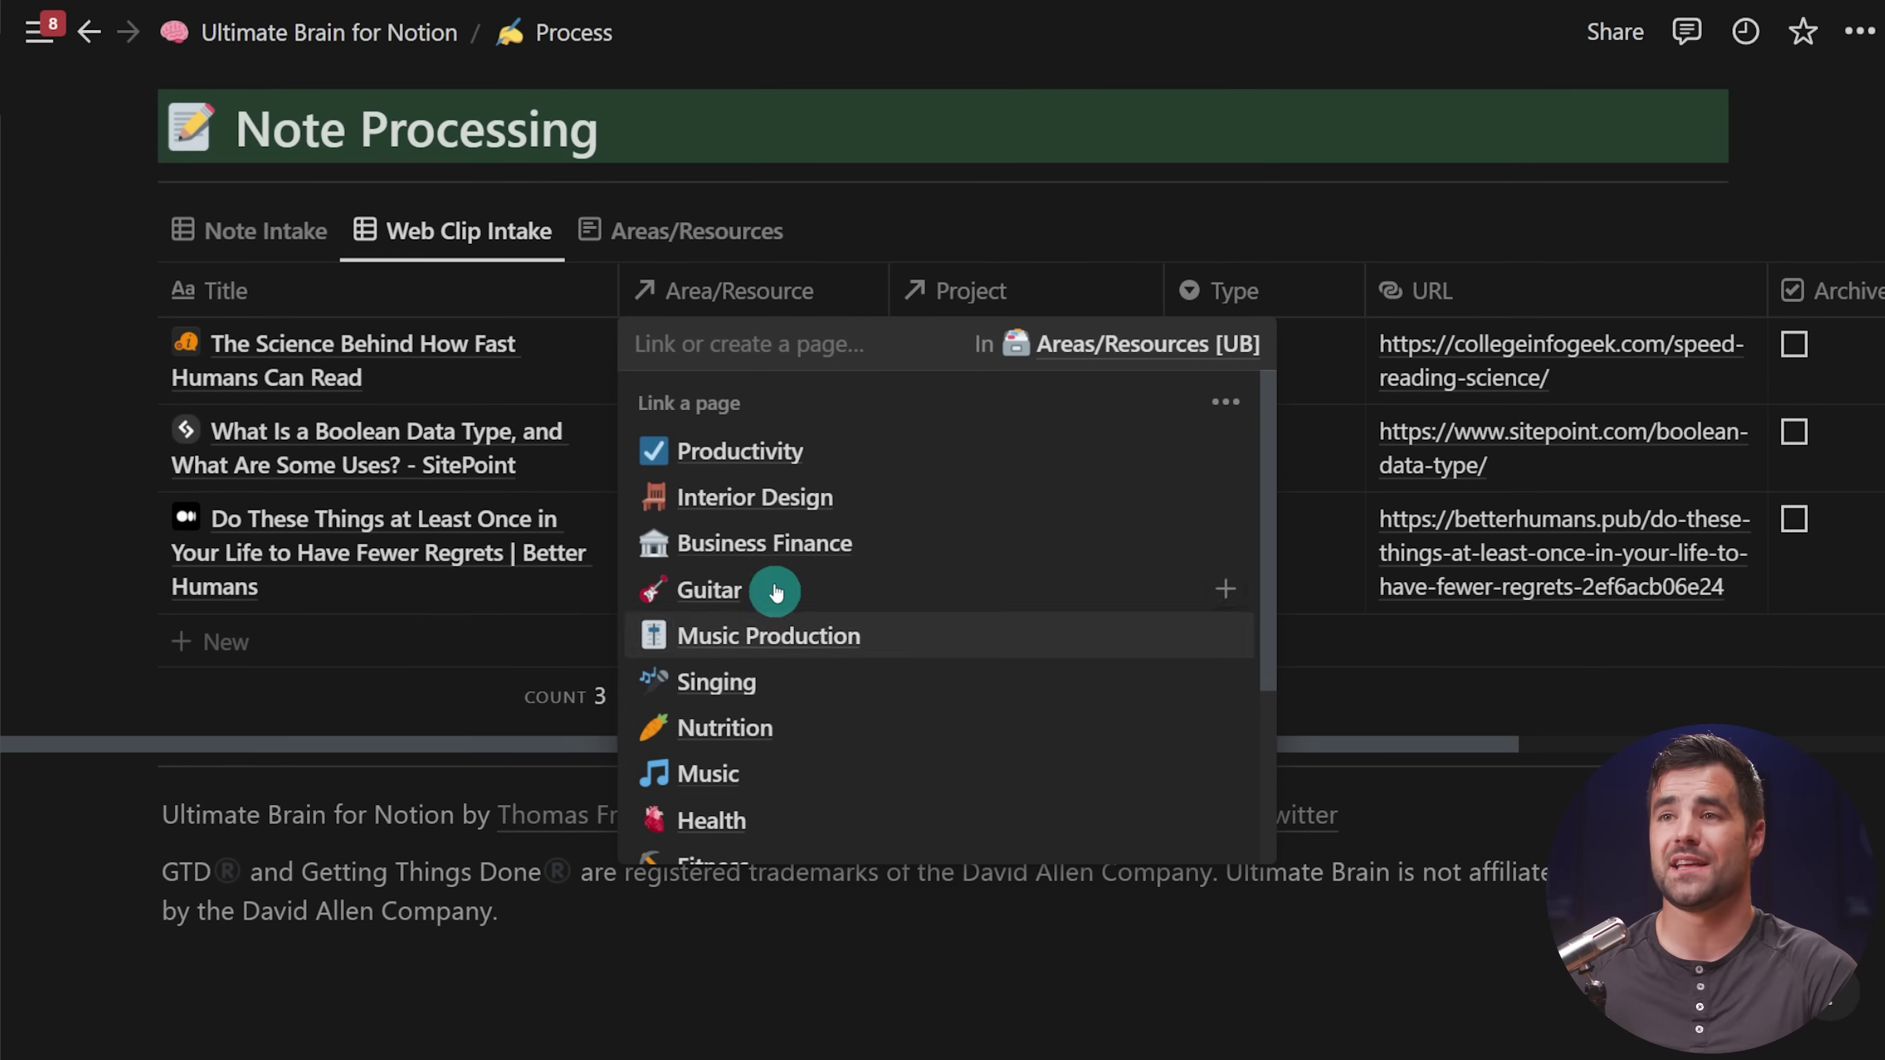
pyautogui.click(766, 452)
pyautogui.click(1161, 221)
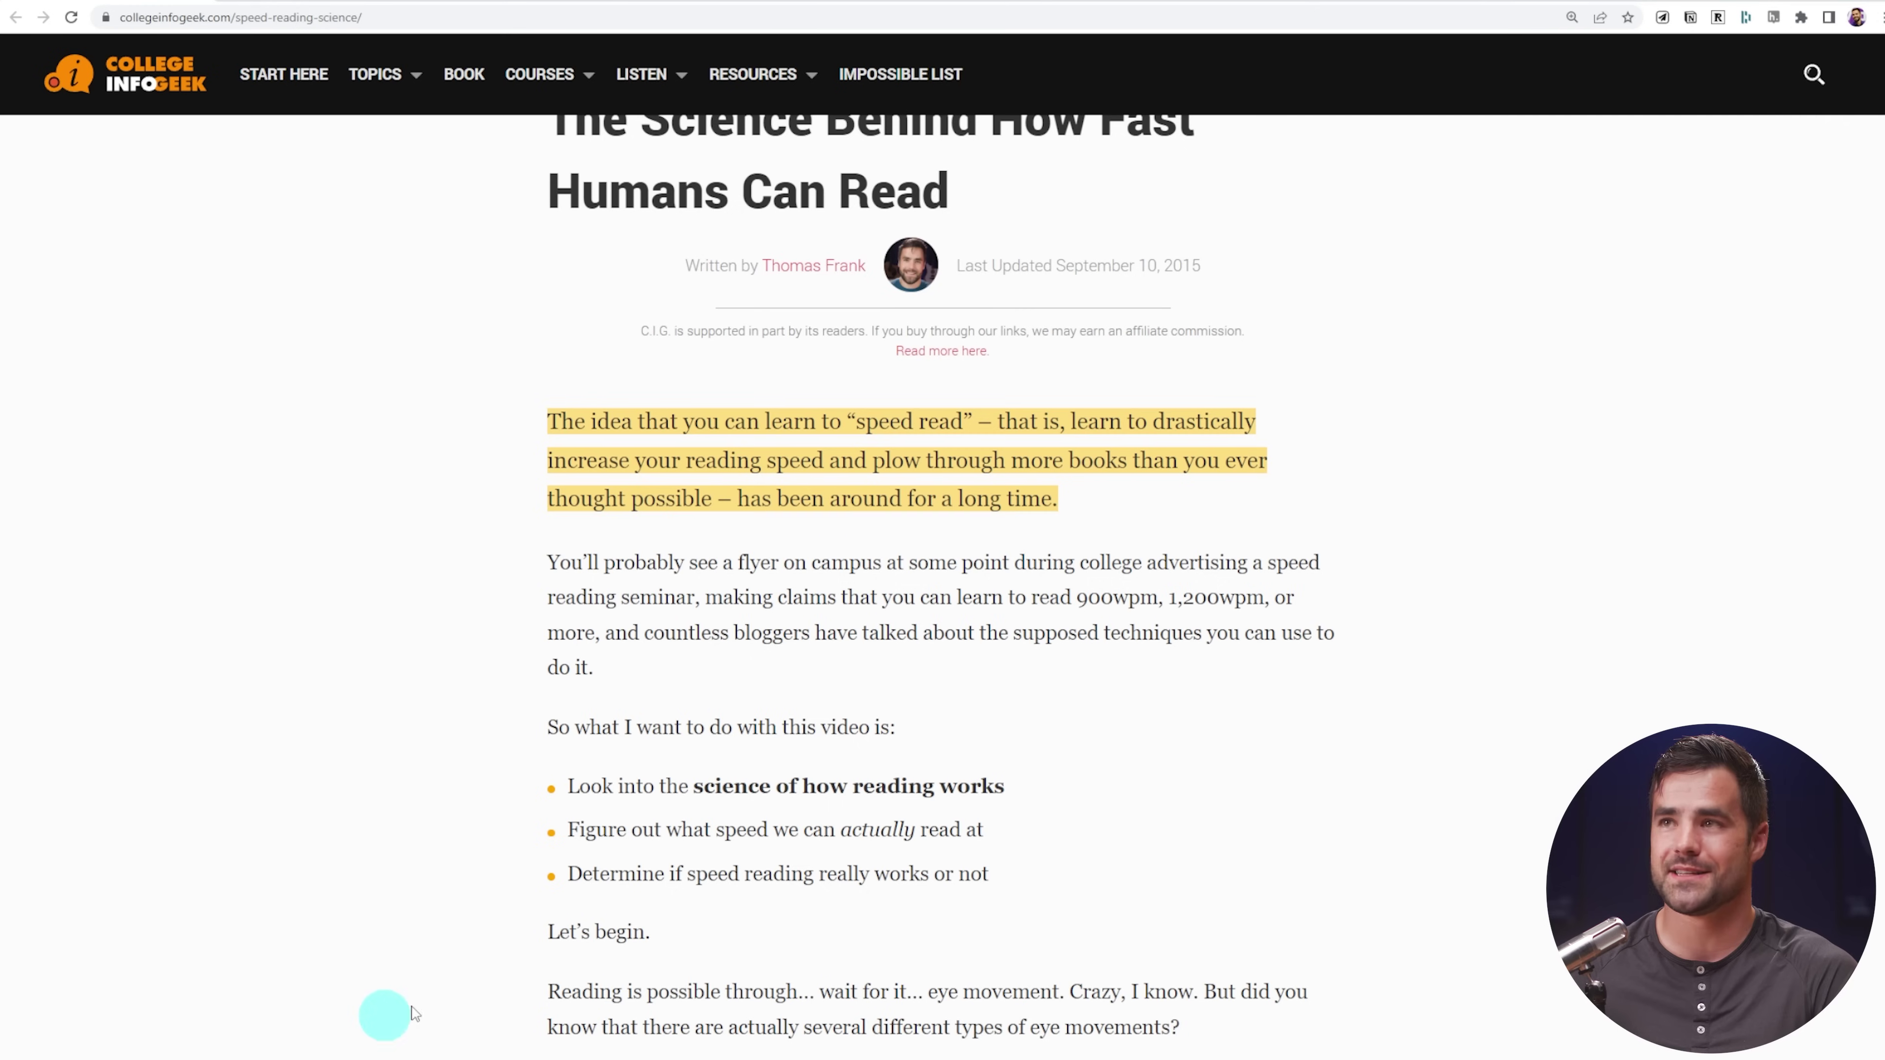
# Switch to the Content Bistro evergreen course article in Chrome and create a Save to Notion form for the All Notes [UB] database.
pyautogui.scroll(2, 1228, 433)
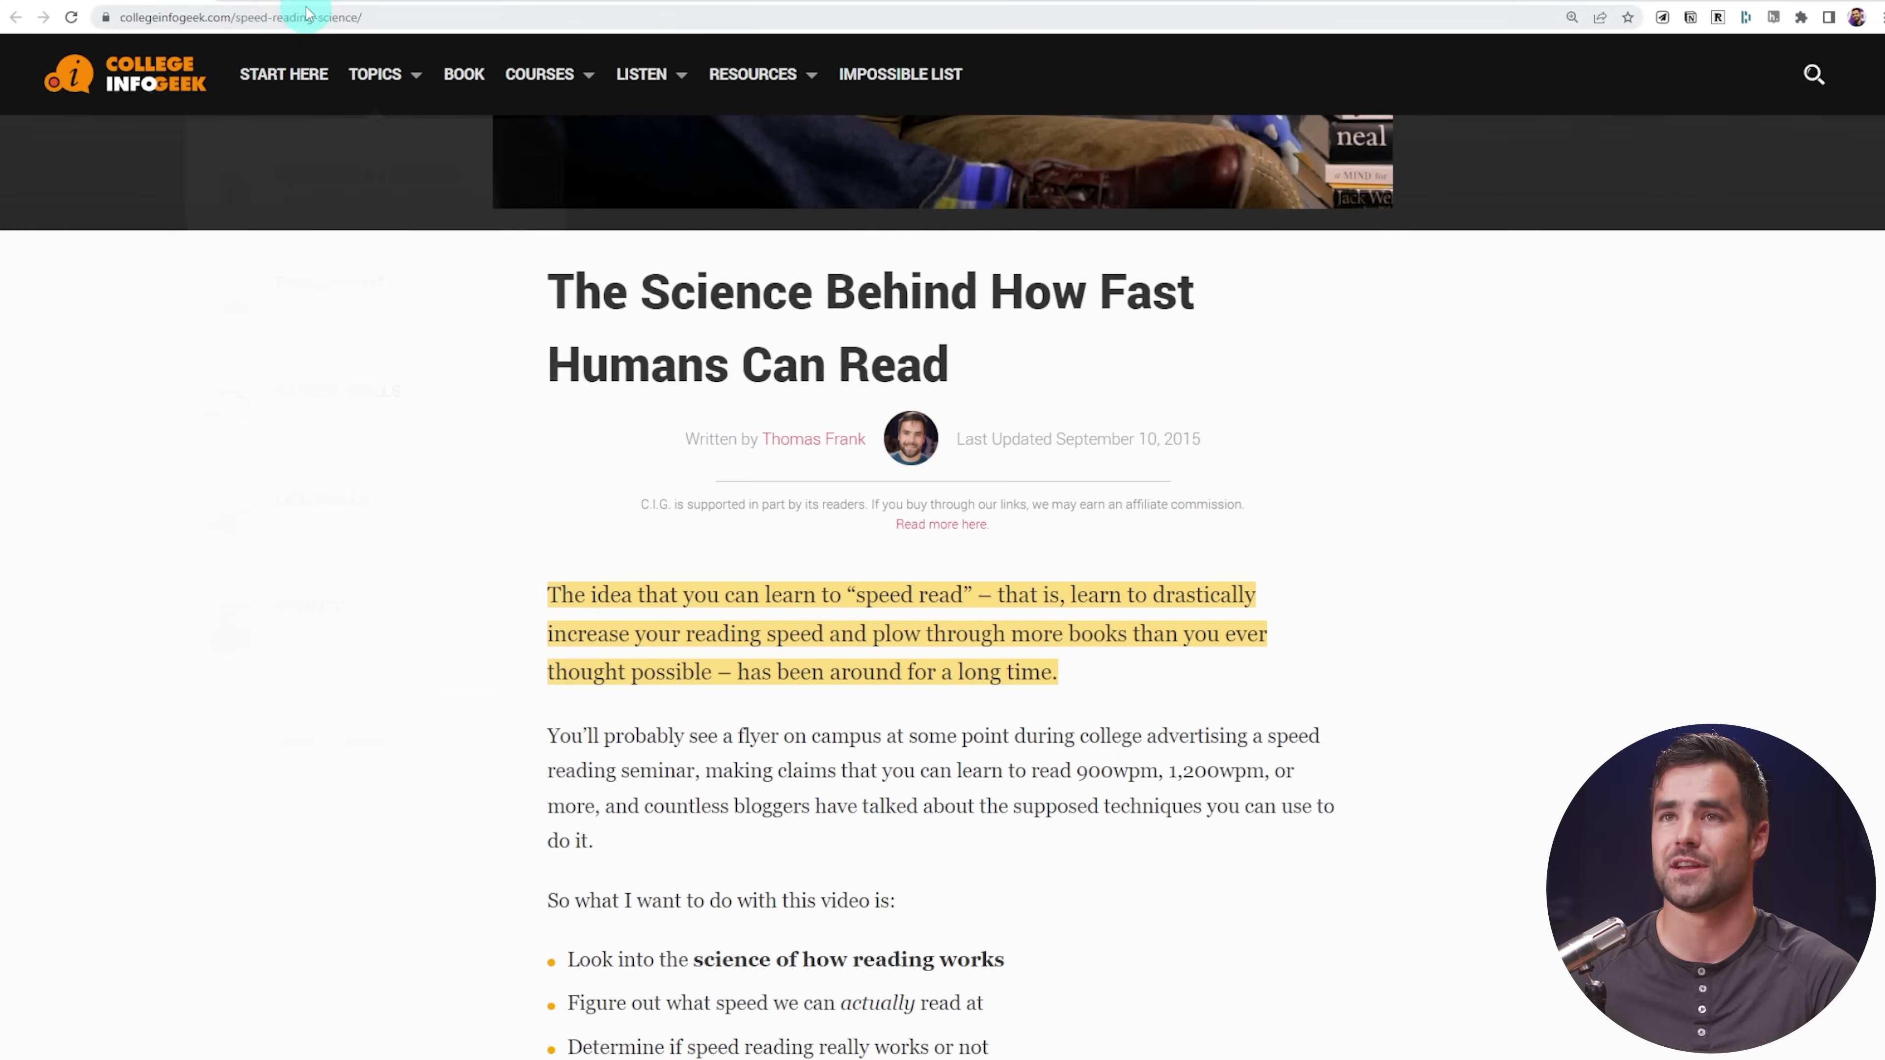
pyautogui.click(316, 1)
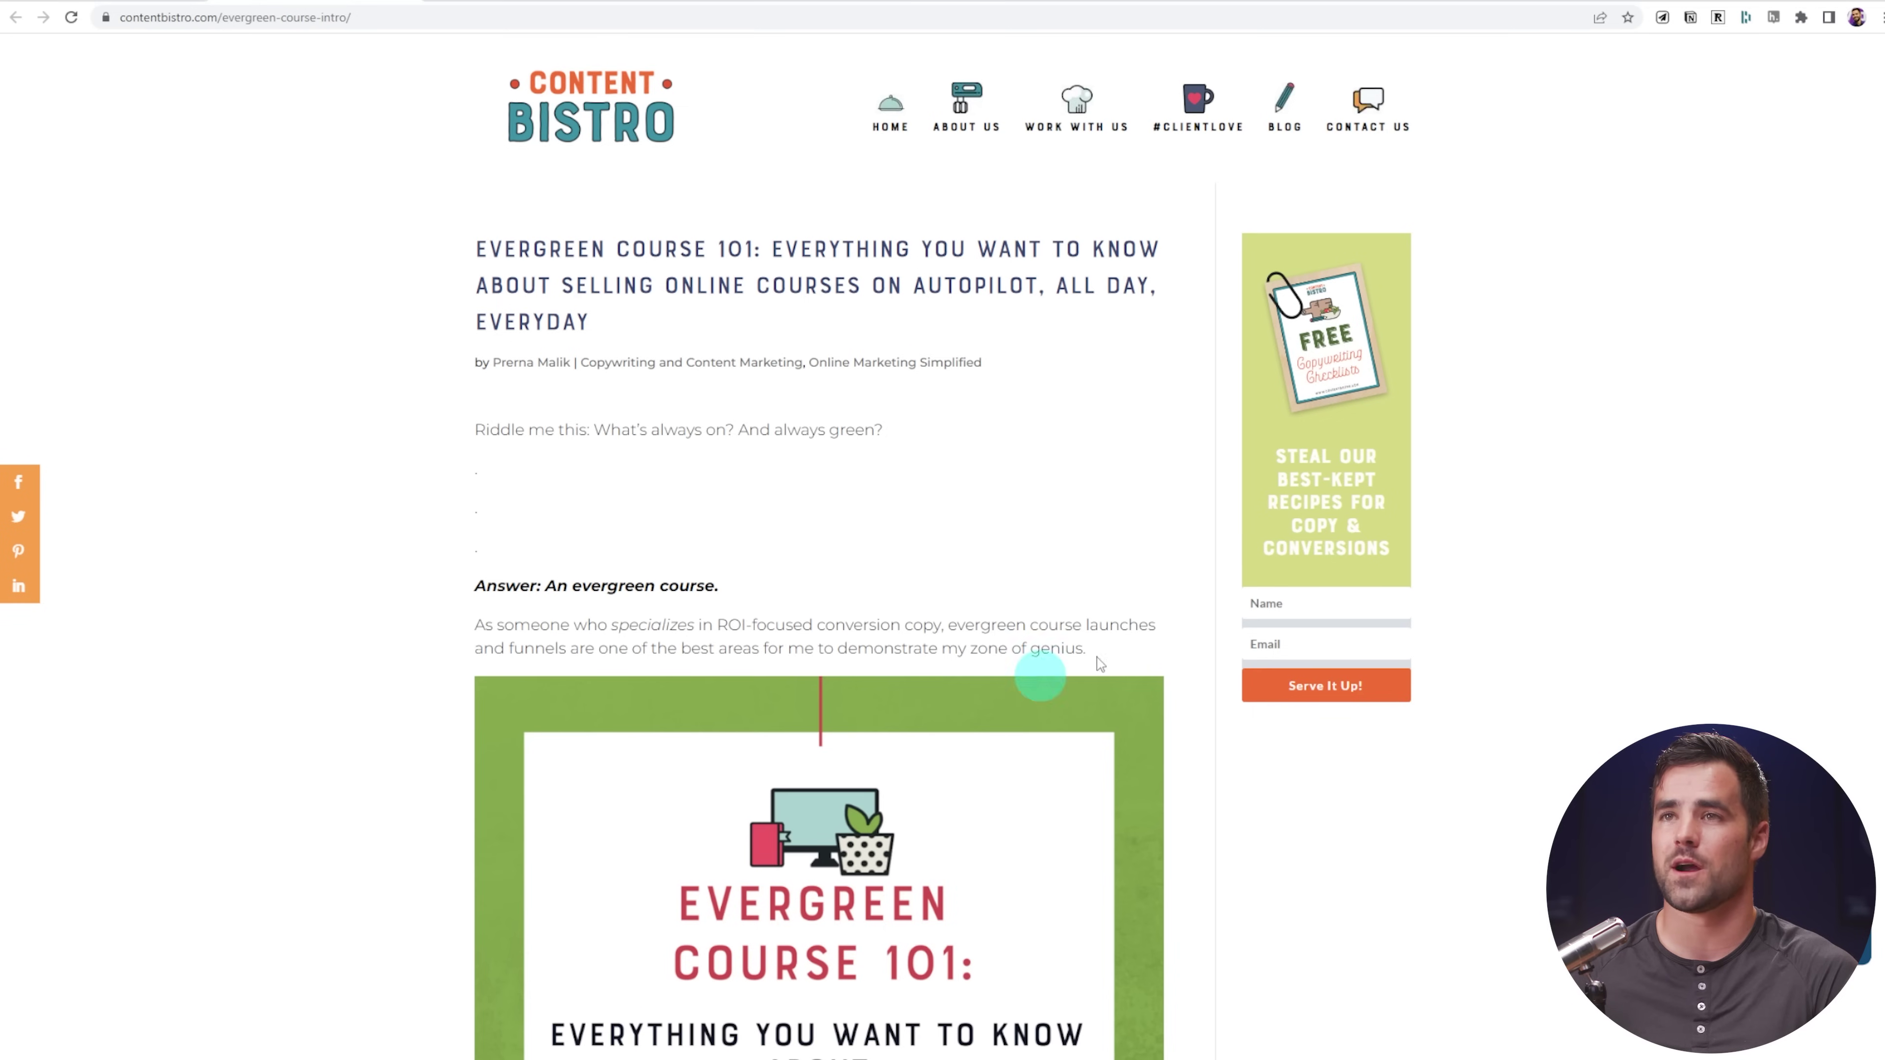
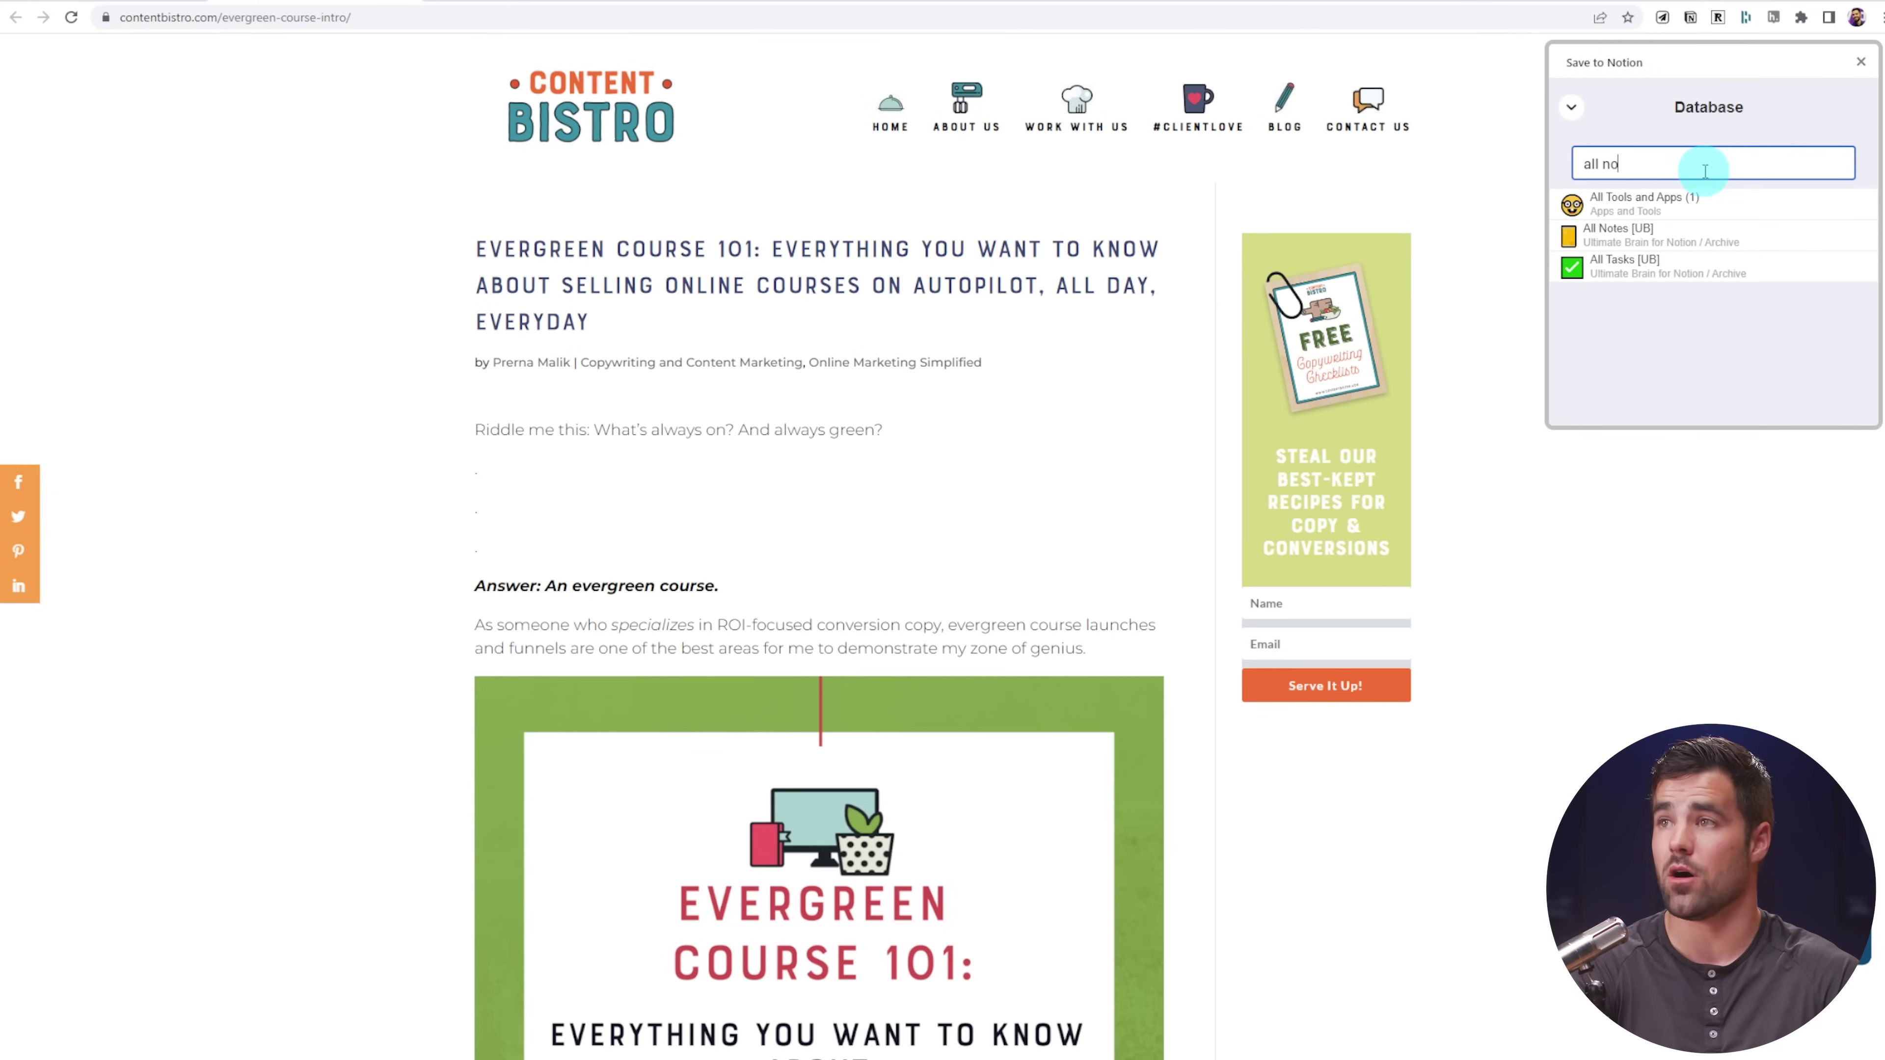
pyautogui.click(1646, 238)
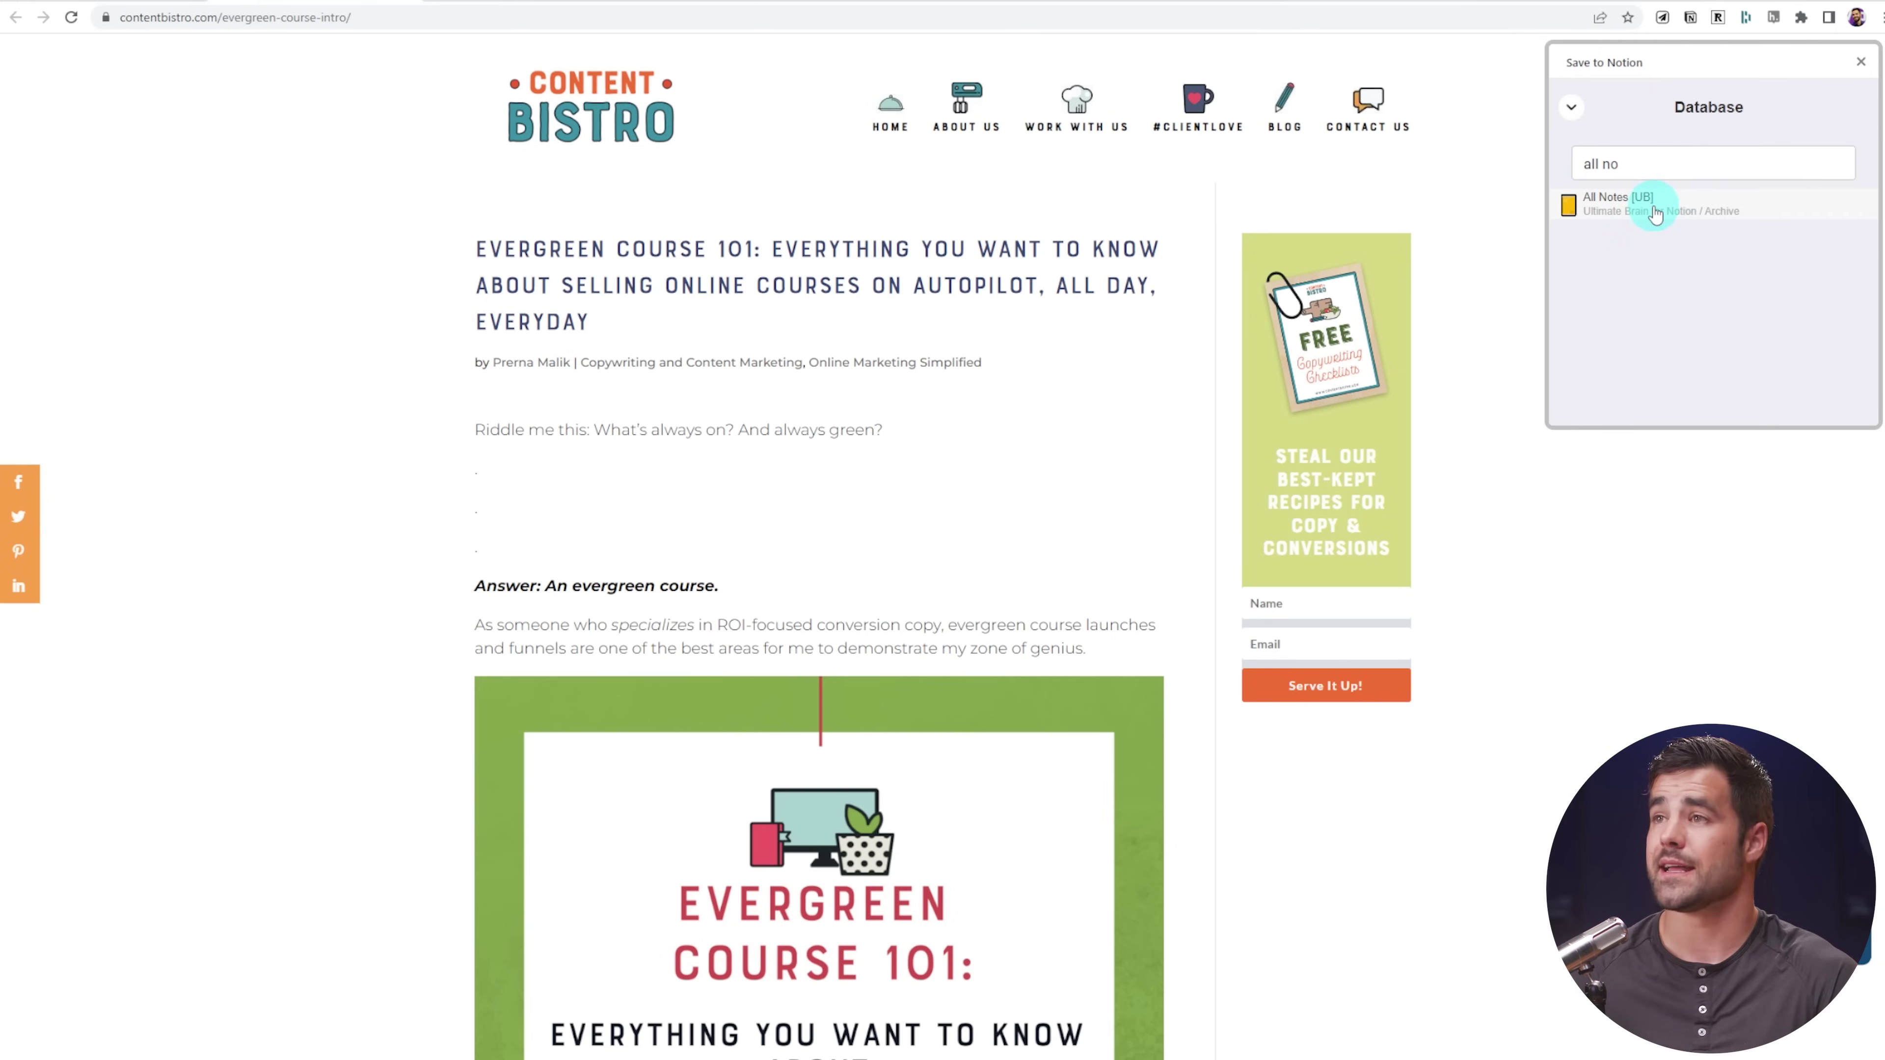
pyautogui.click(1654, 211)
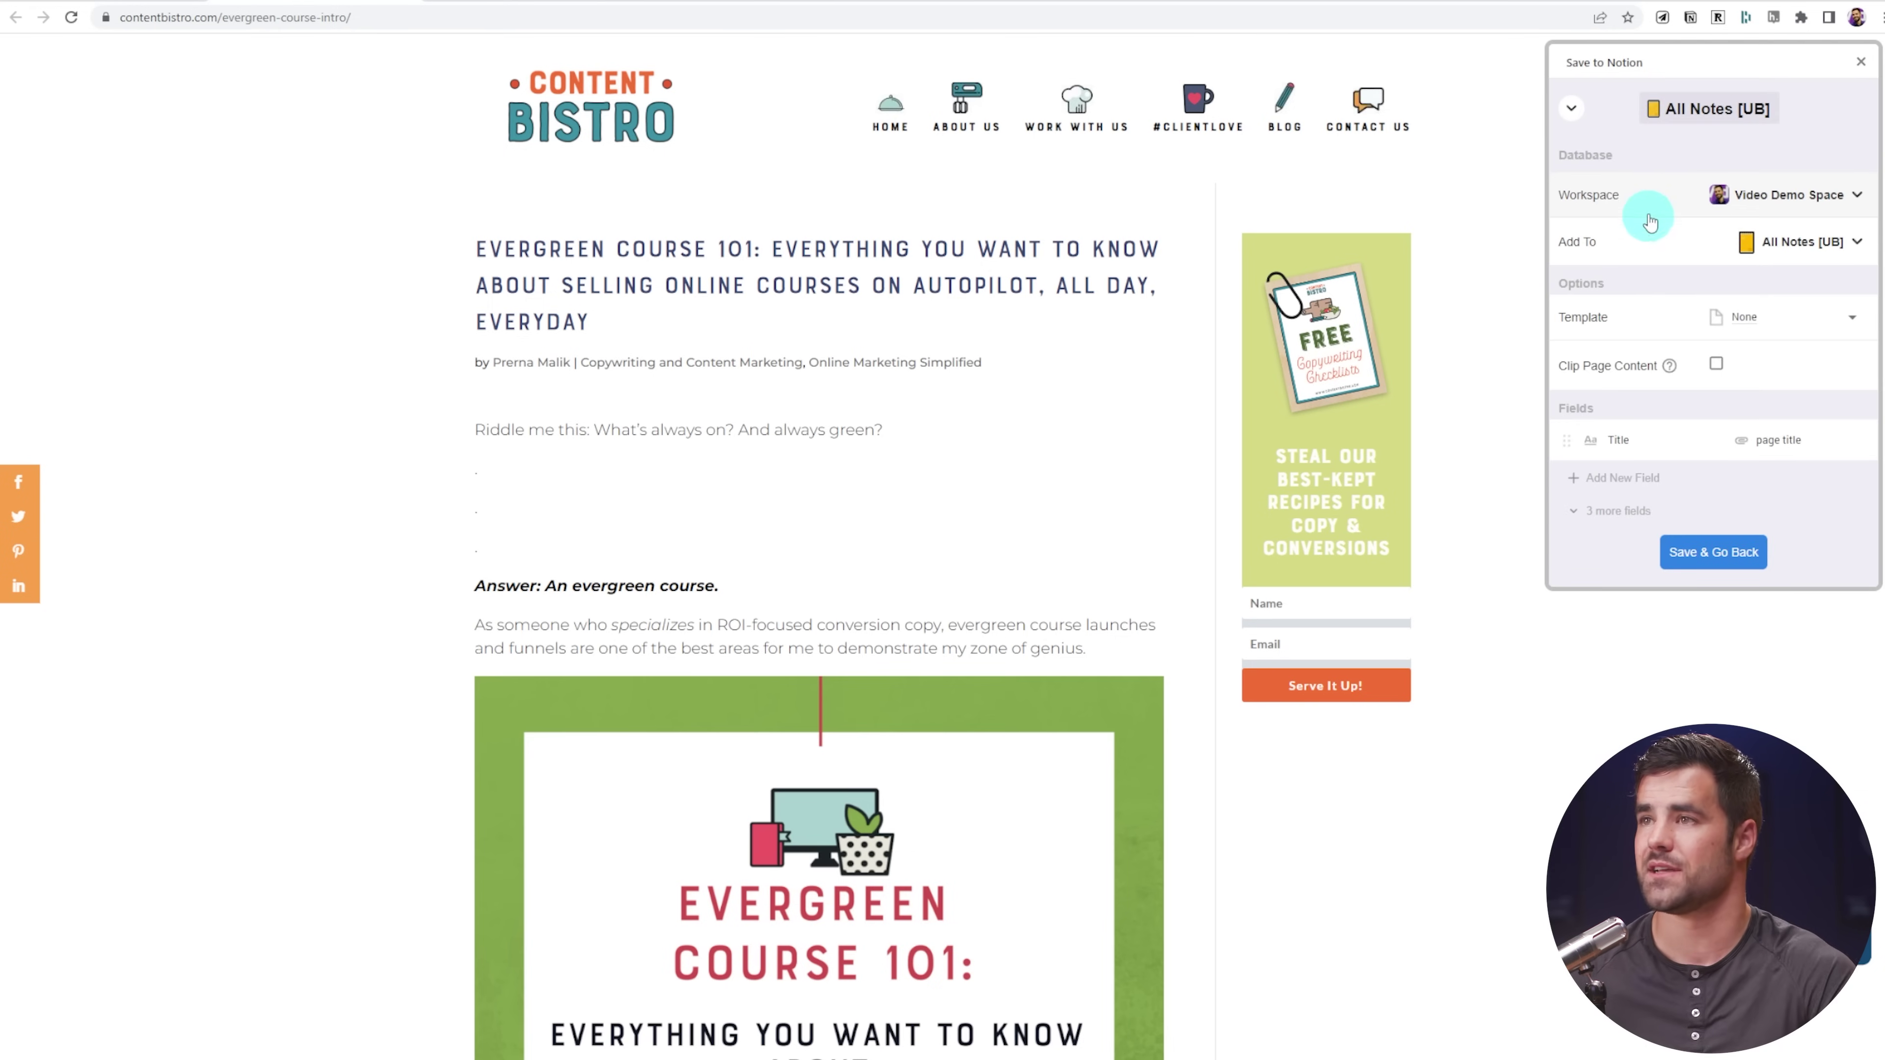
# Expand the form's hidden fields and add an Area/Resource field set to Marketing.
pyautogui.click(1617, 518)
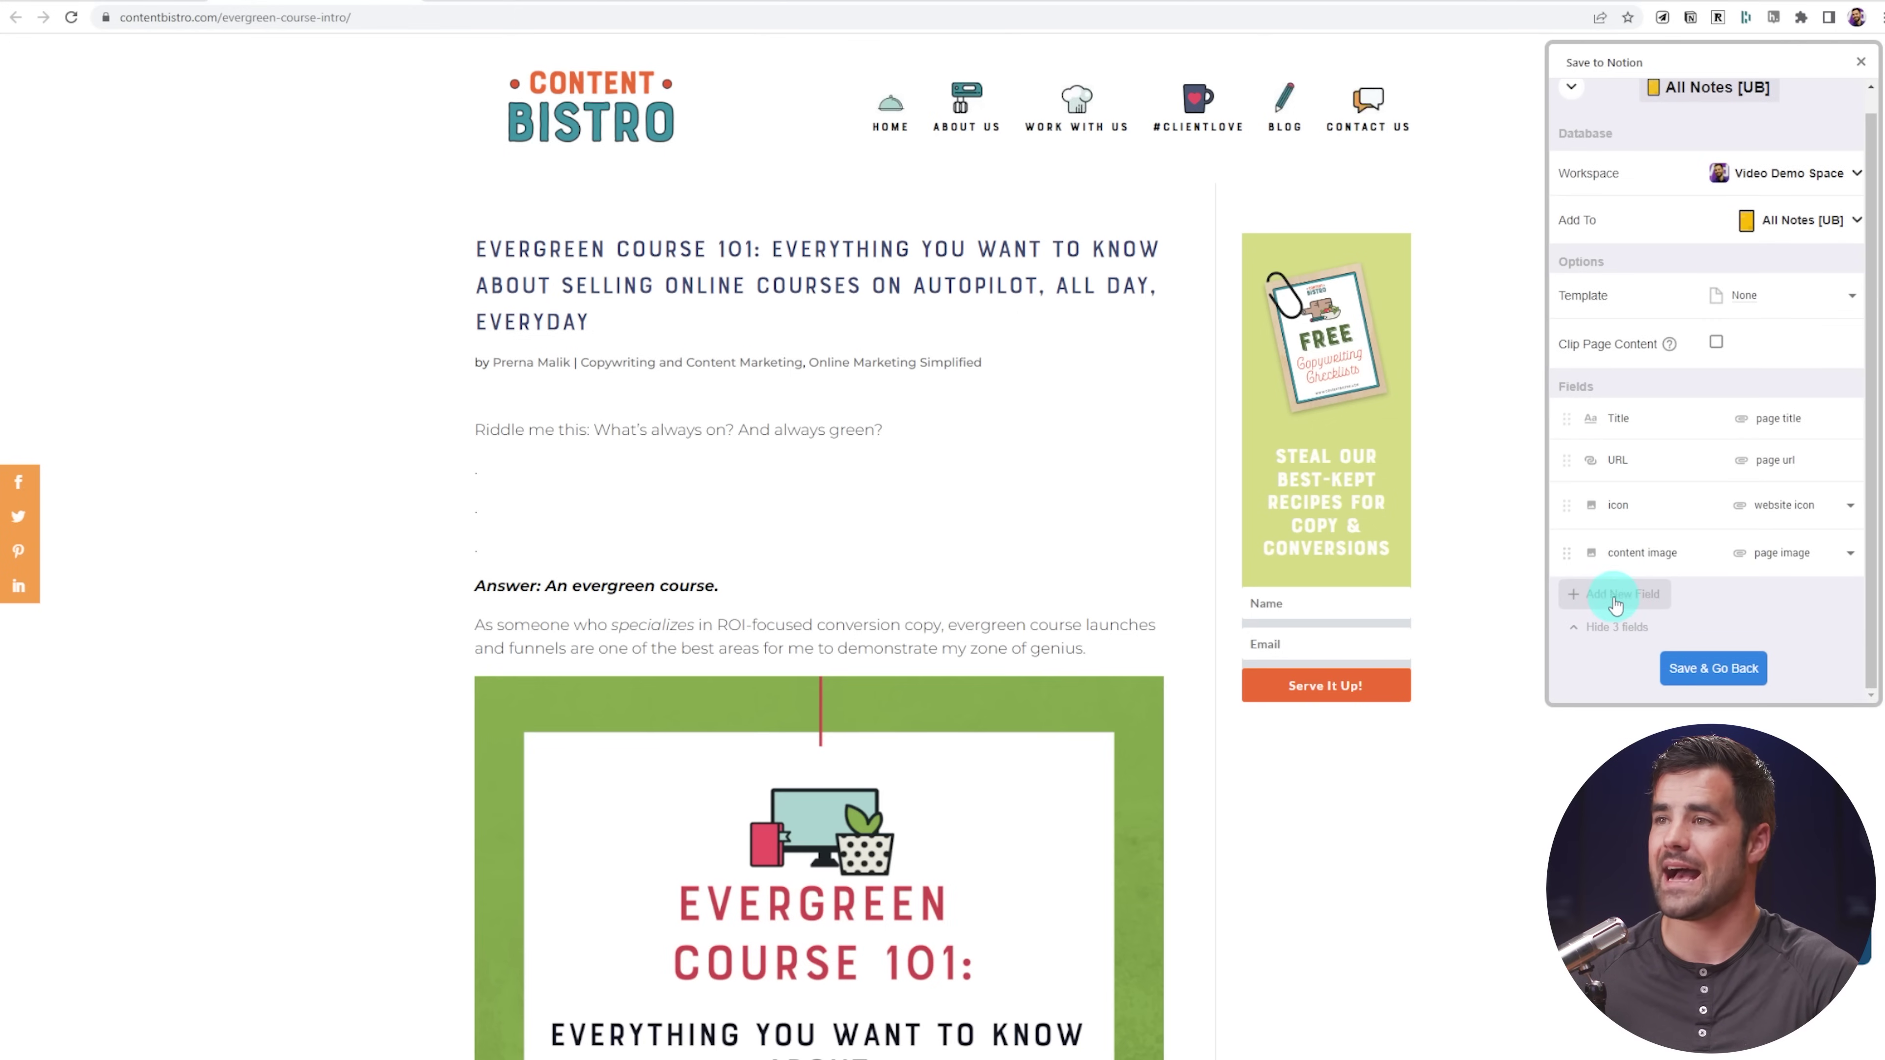
pyautogui.click(1615, 598)
pyautogui.moveTo(1699, 369); pyautogui.dragTo(1703, 437)
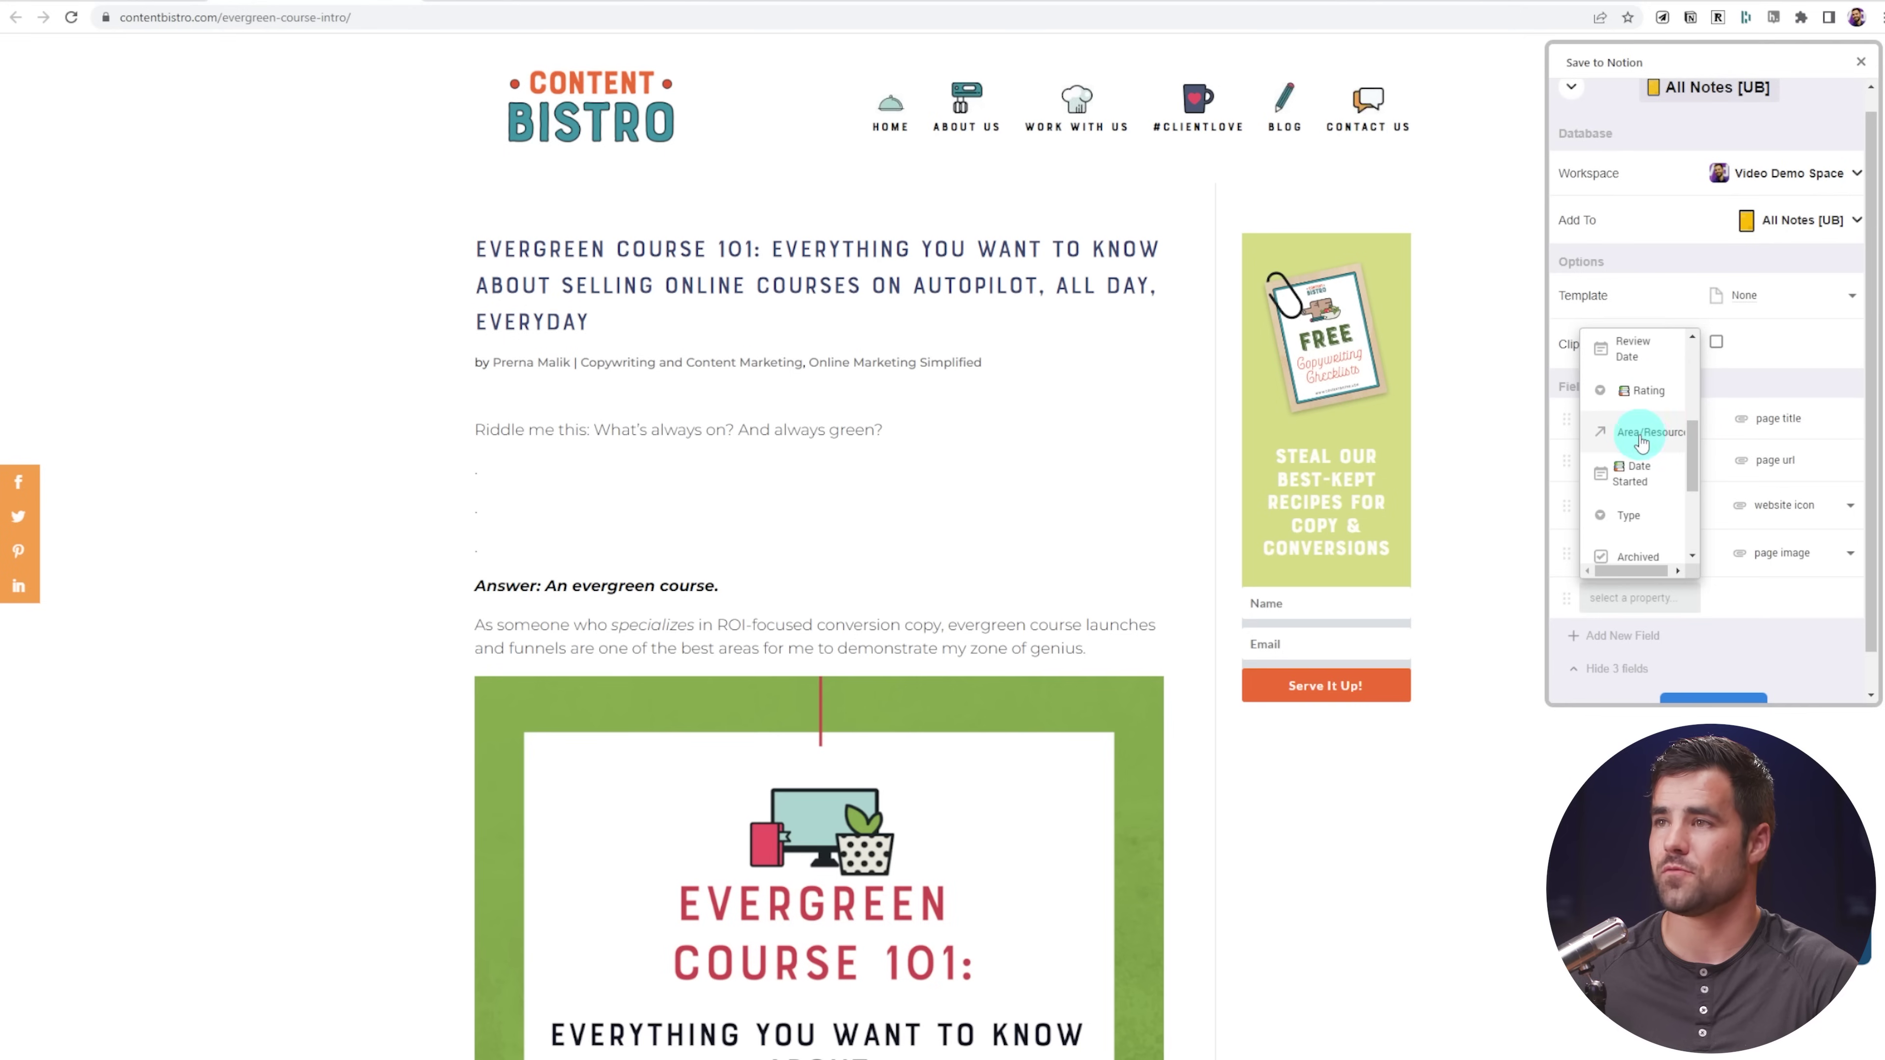
pyautogui.click(1641, 441)
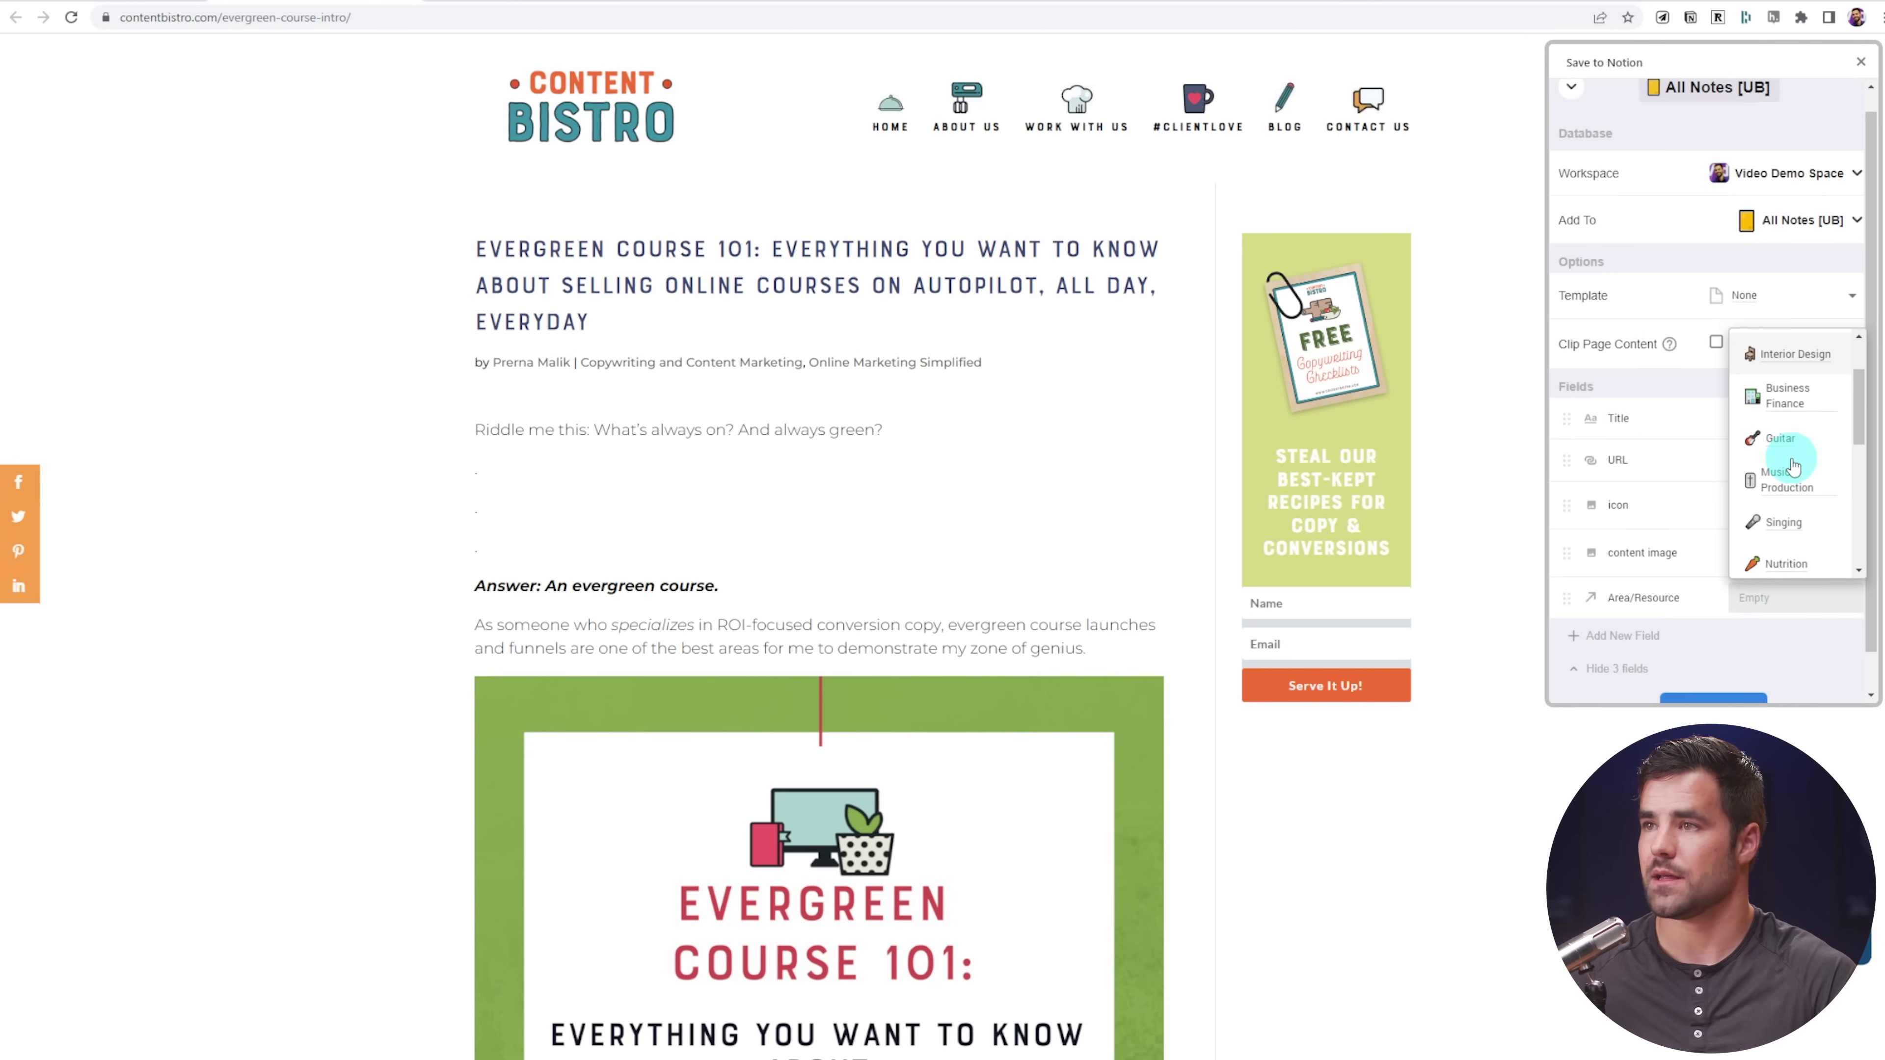
pyautogui.write('ma')
pyautogui.click(1788, 509)
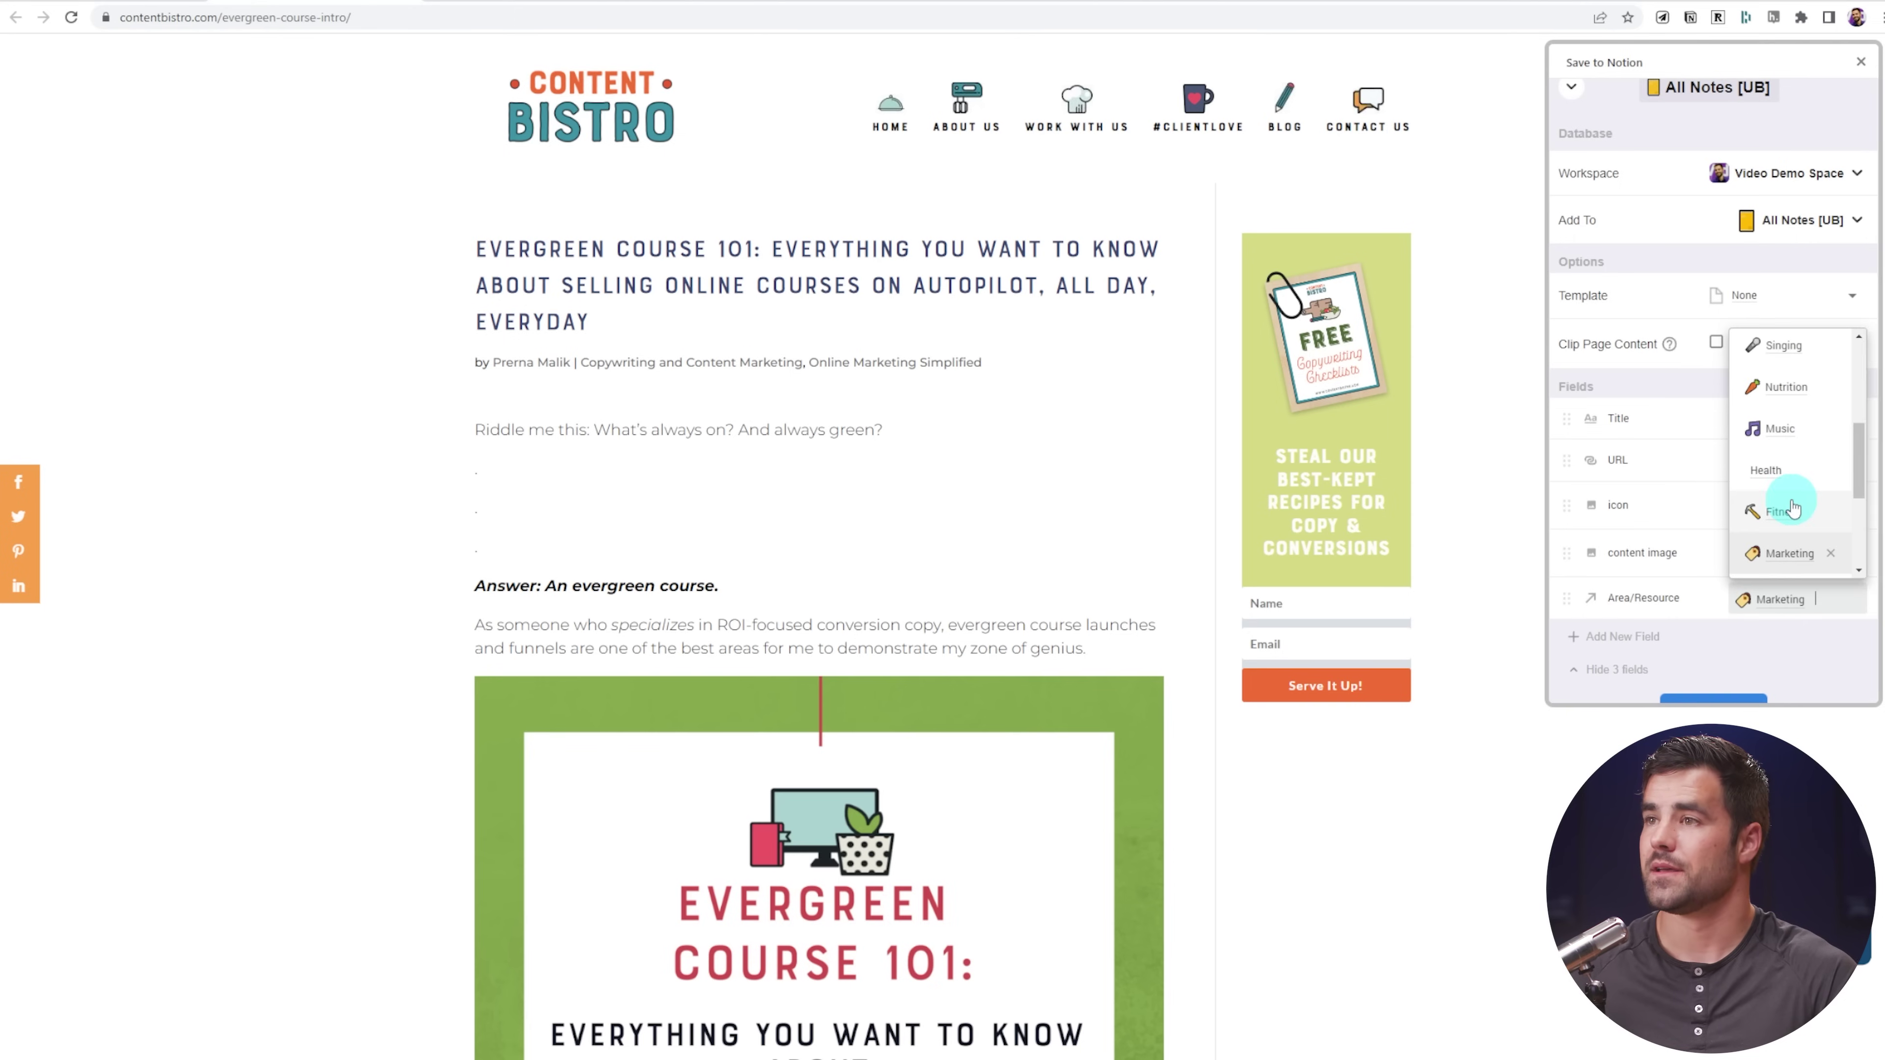
pyautogui.click(1795, 652)
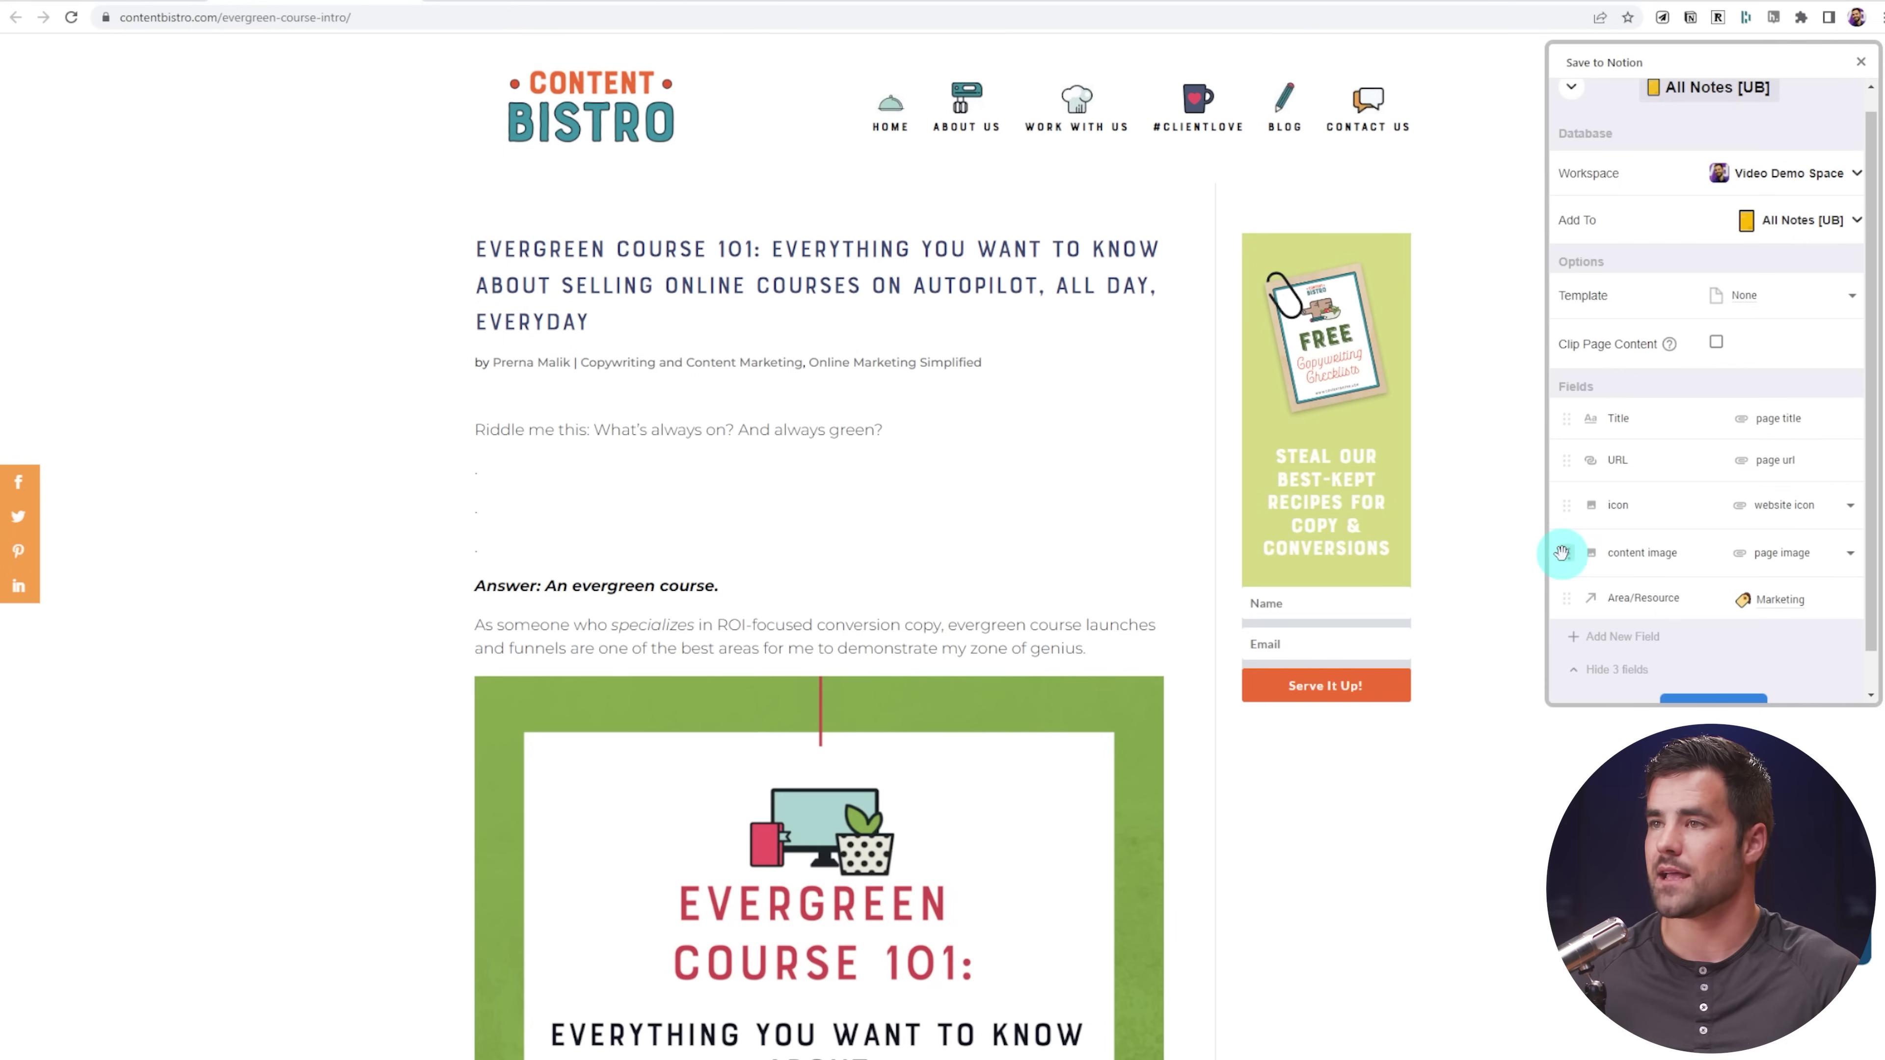
# Save the form as Marketing without the content image field, and use it to clip the article to Notion.
pyautogui.click(1610, 613)
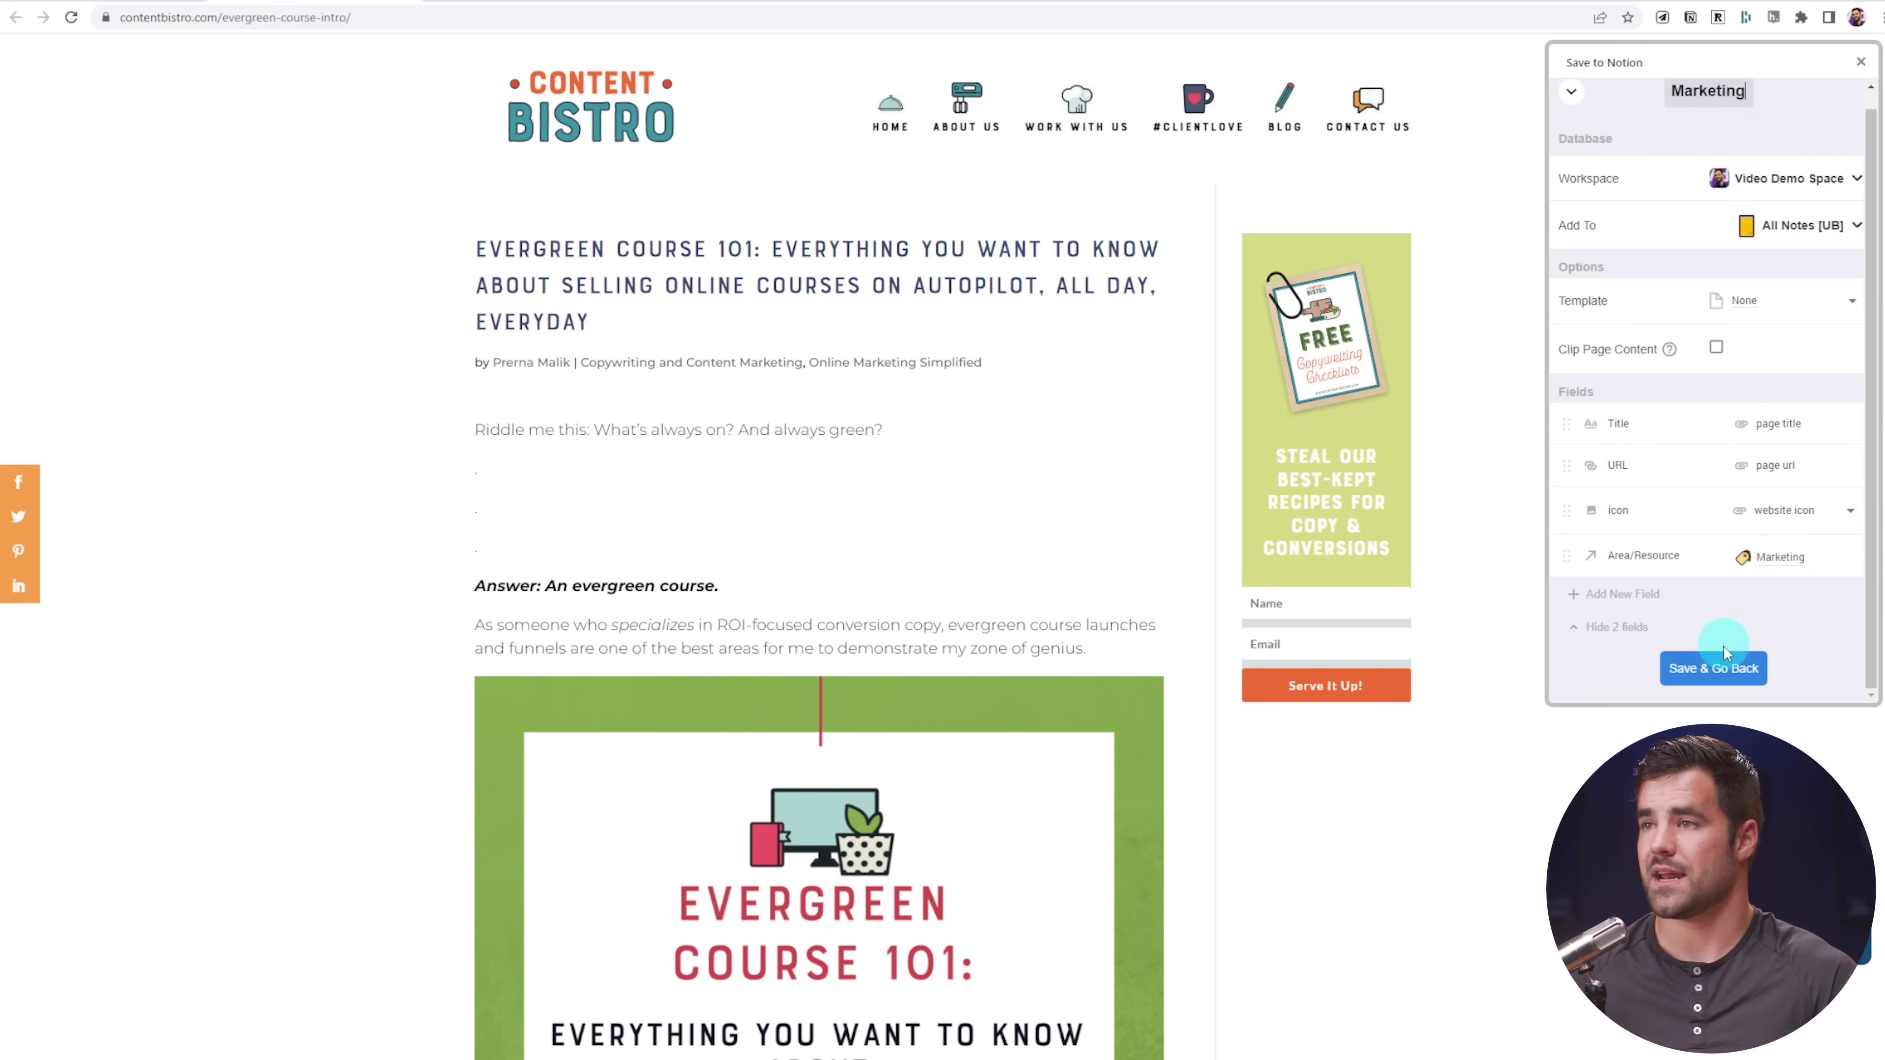
pyautogui.click(1714, 668)
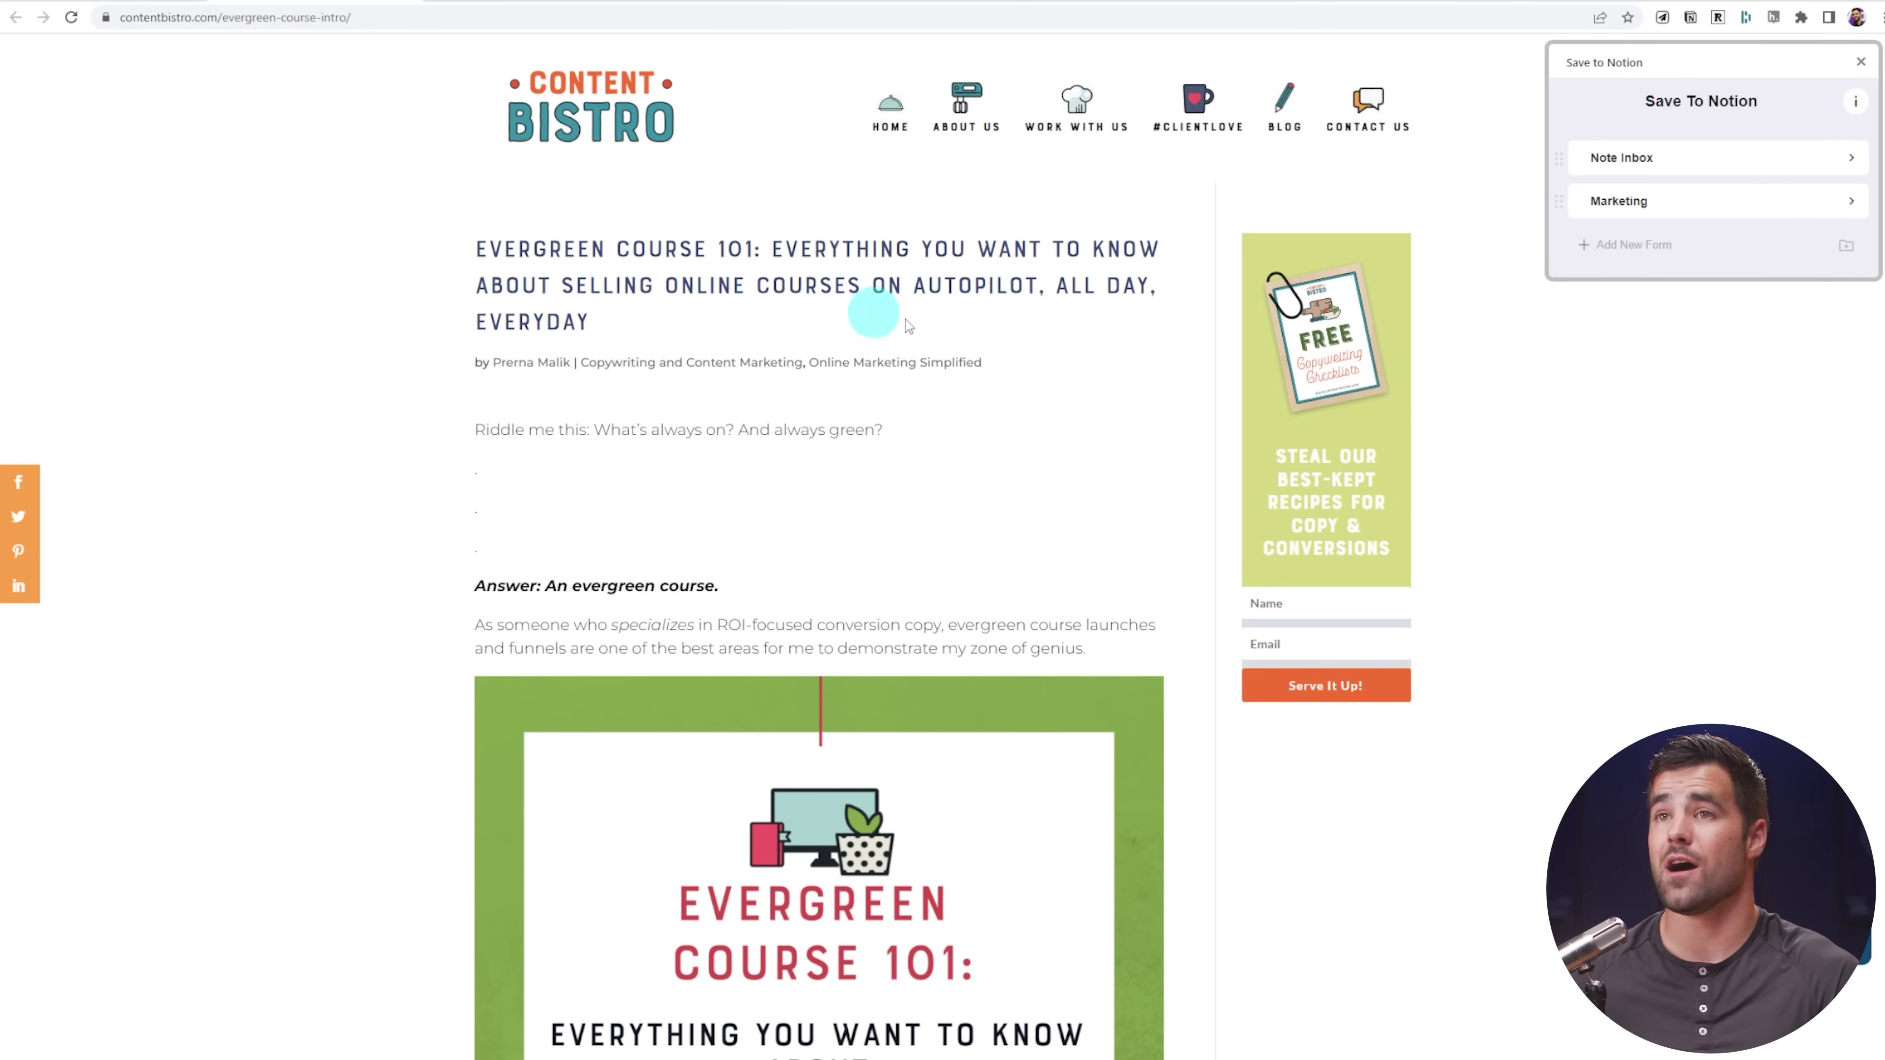
pyautogui.click(1654, 199)
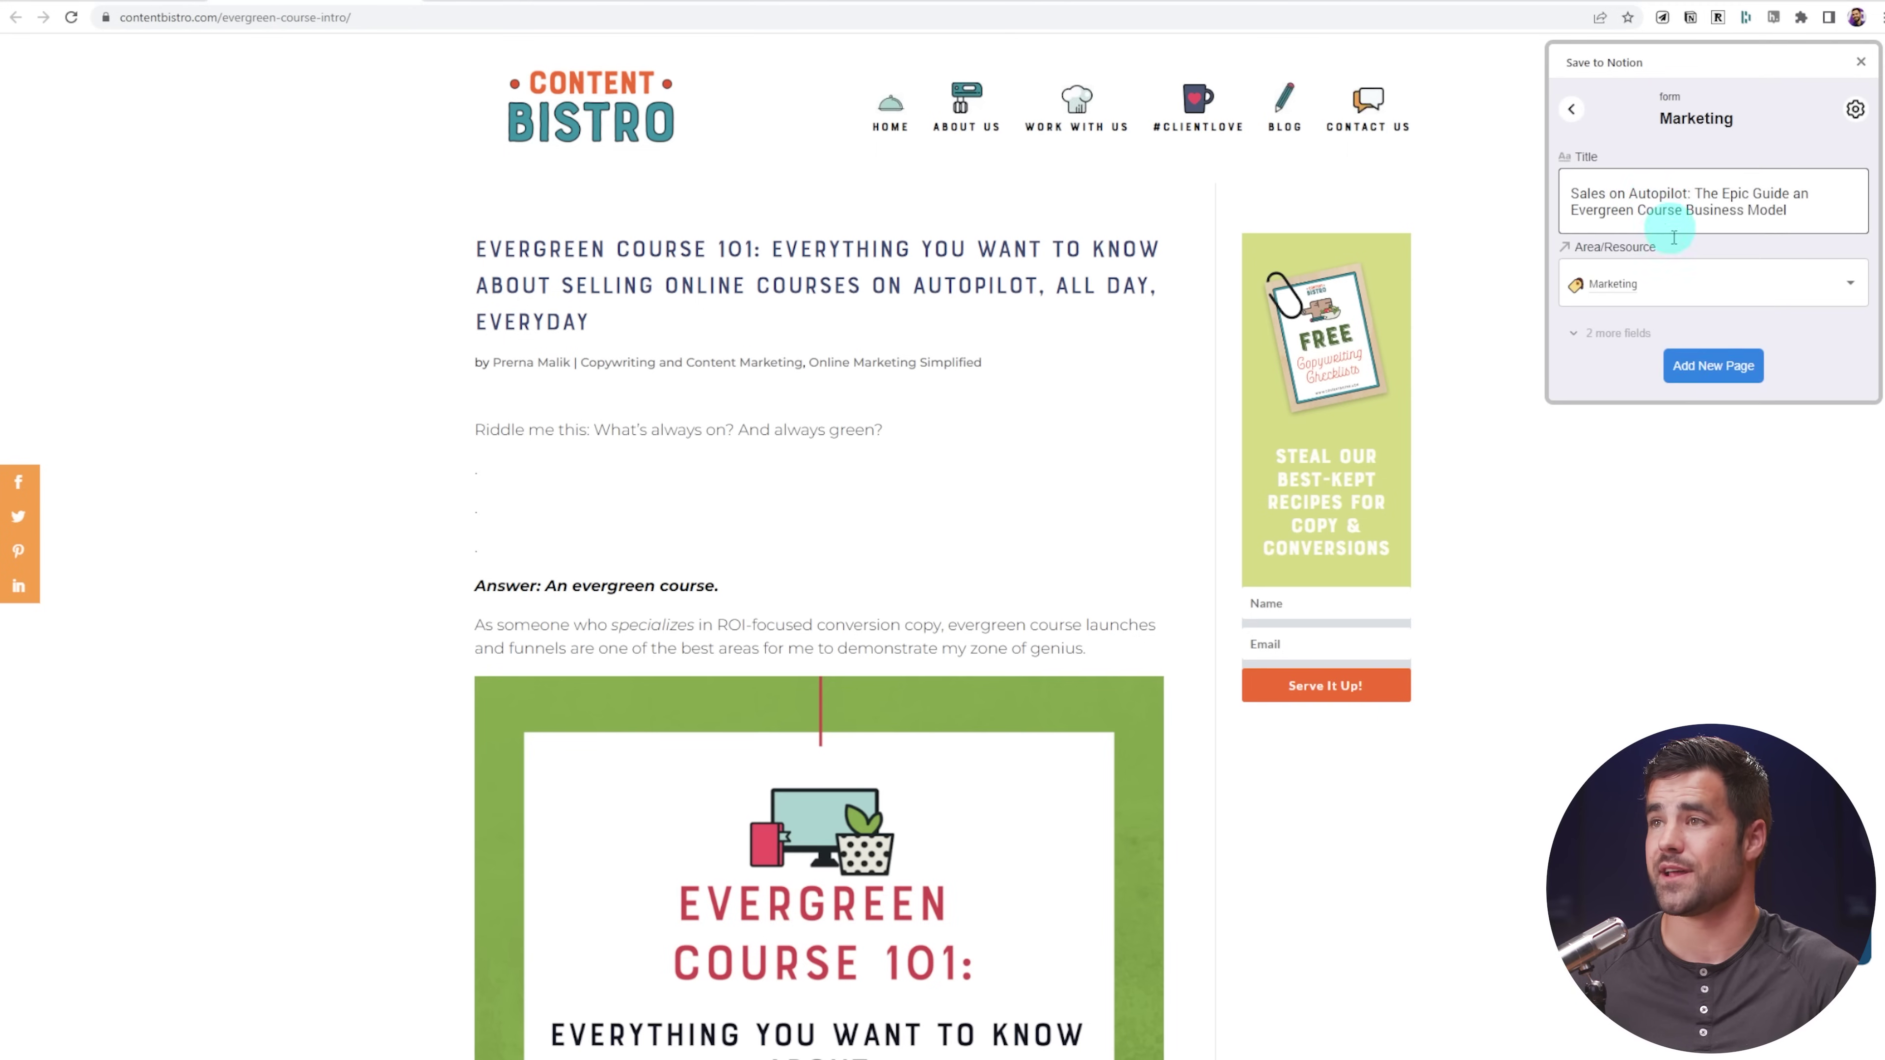
pyautogui.click(1703, 364)
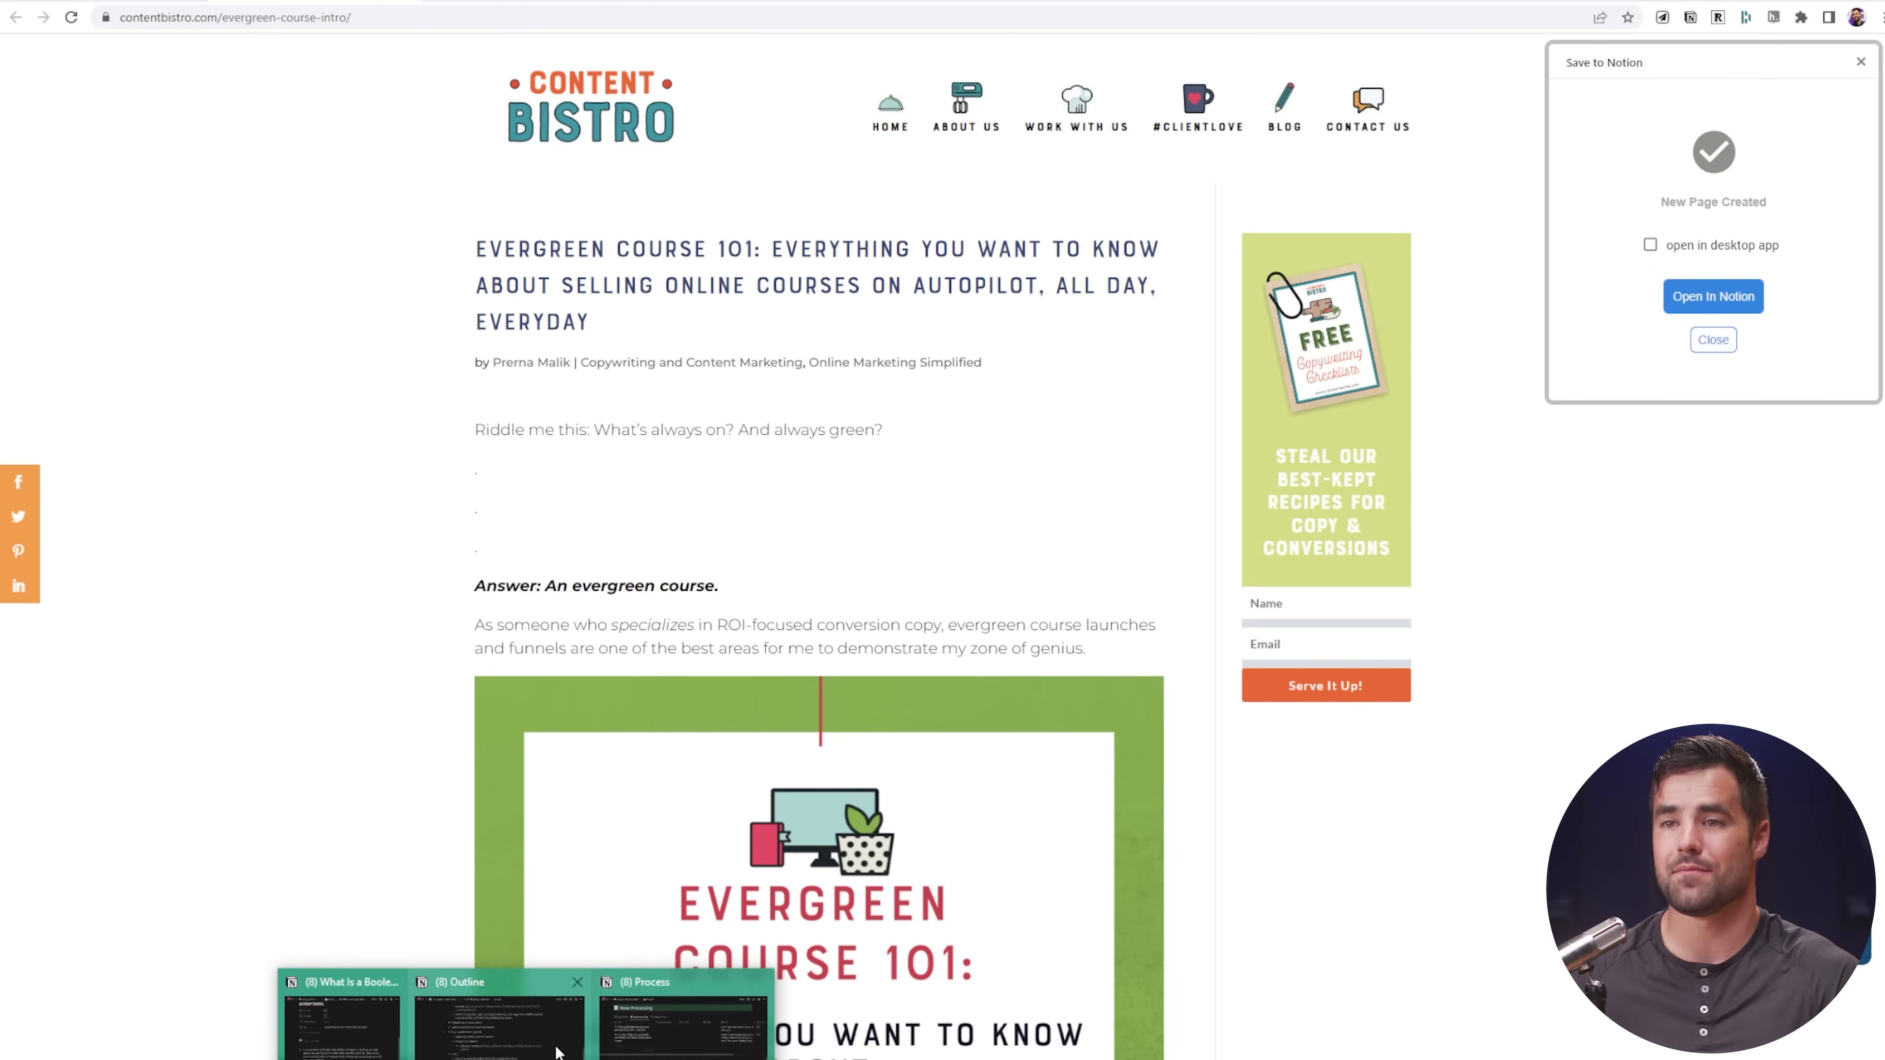
# Switch to Notion and go to the Notes page of Ultimate Brain to review its Note Inbox, Recents and Areas & Resources.
pyautogui.click(679, 1036)
pyautogui.scroll(6, 366, 295)
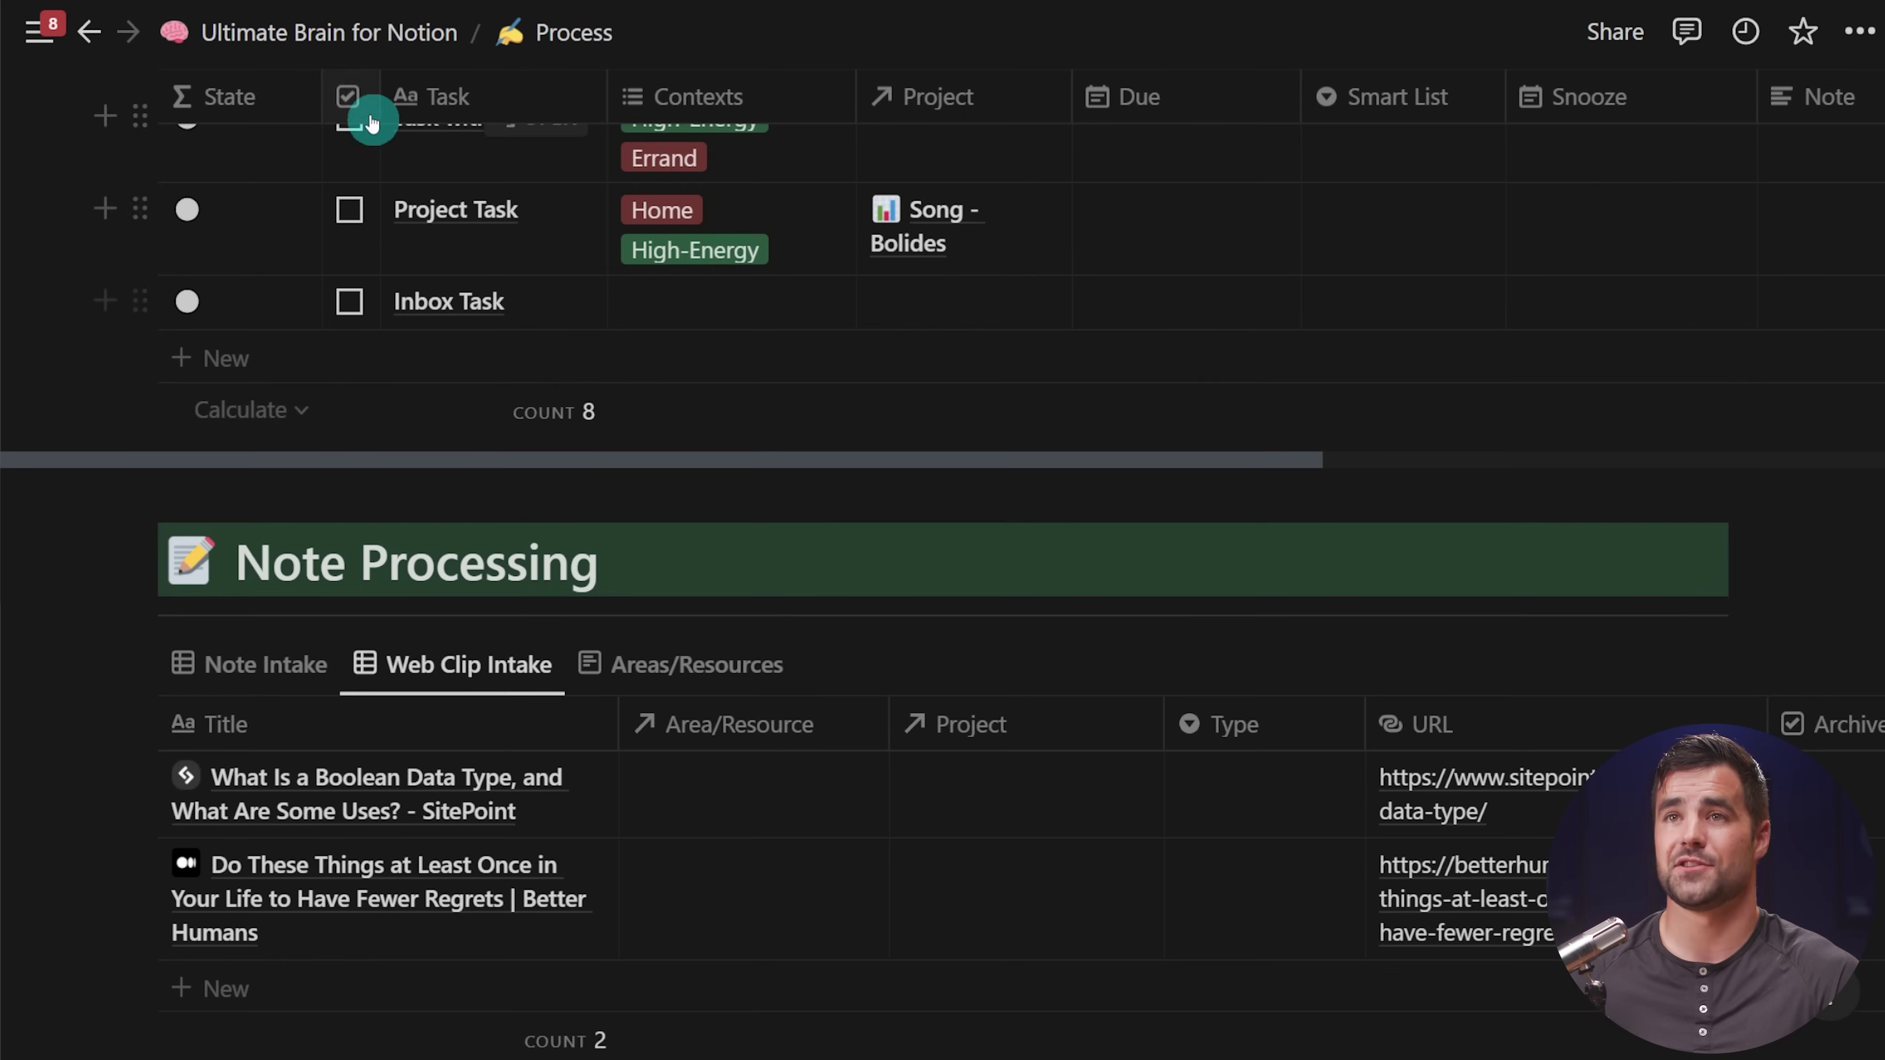
pyautogui.click(391, 33)
pyautogui.scroll(-3, 800, 550)
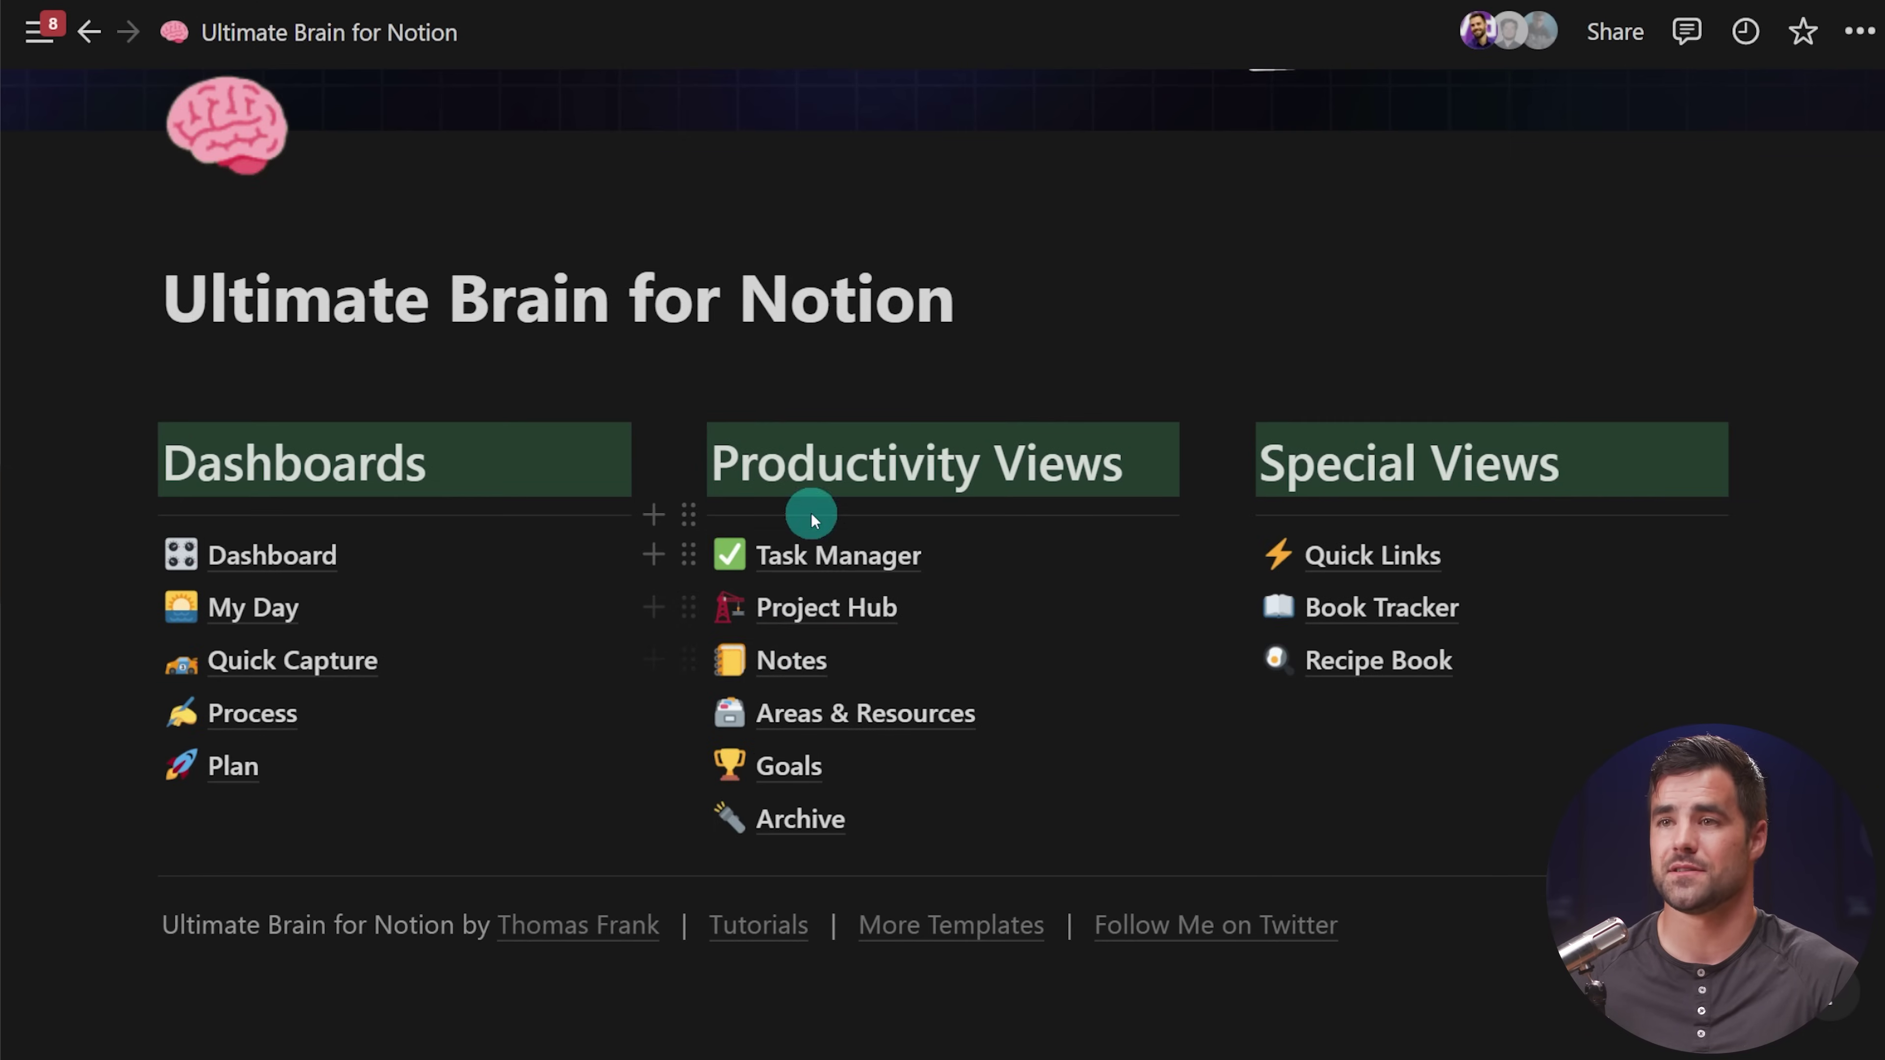
pyautogui.click(795, 654)
pyautogui.scroll(-3, 798, 646)
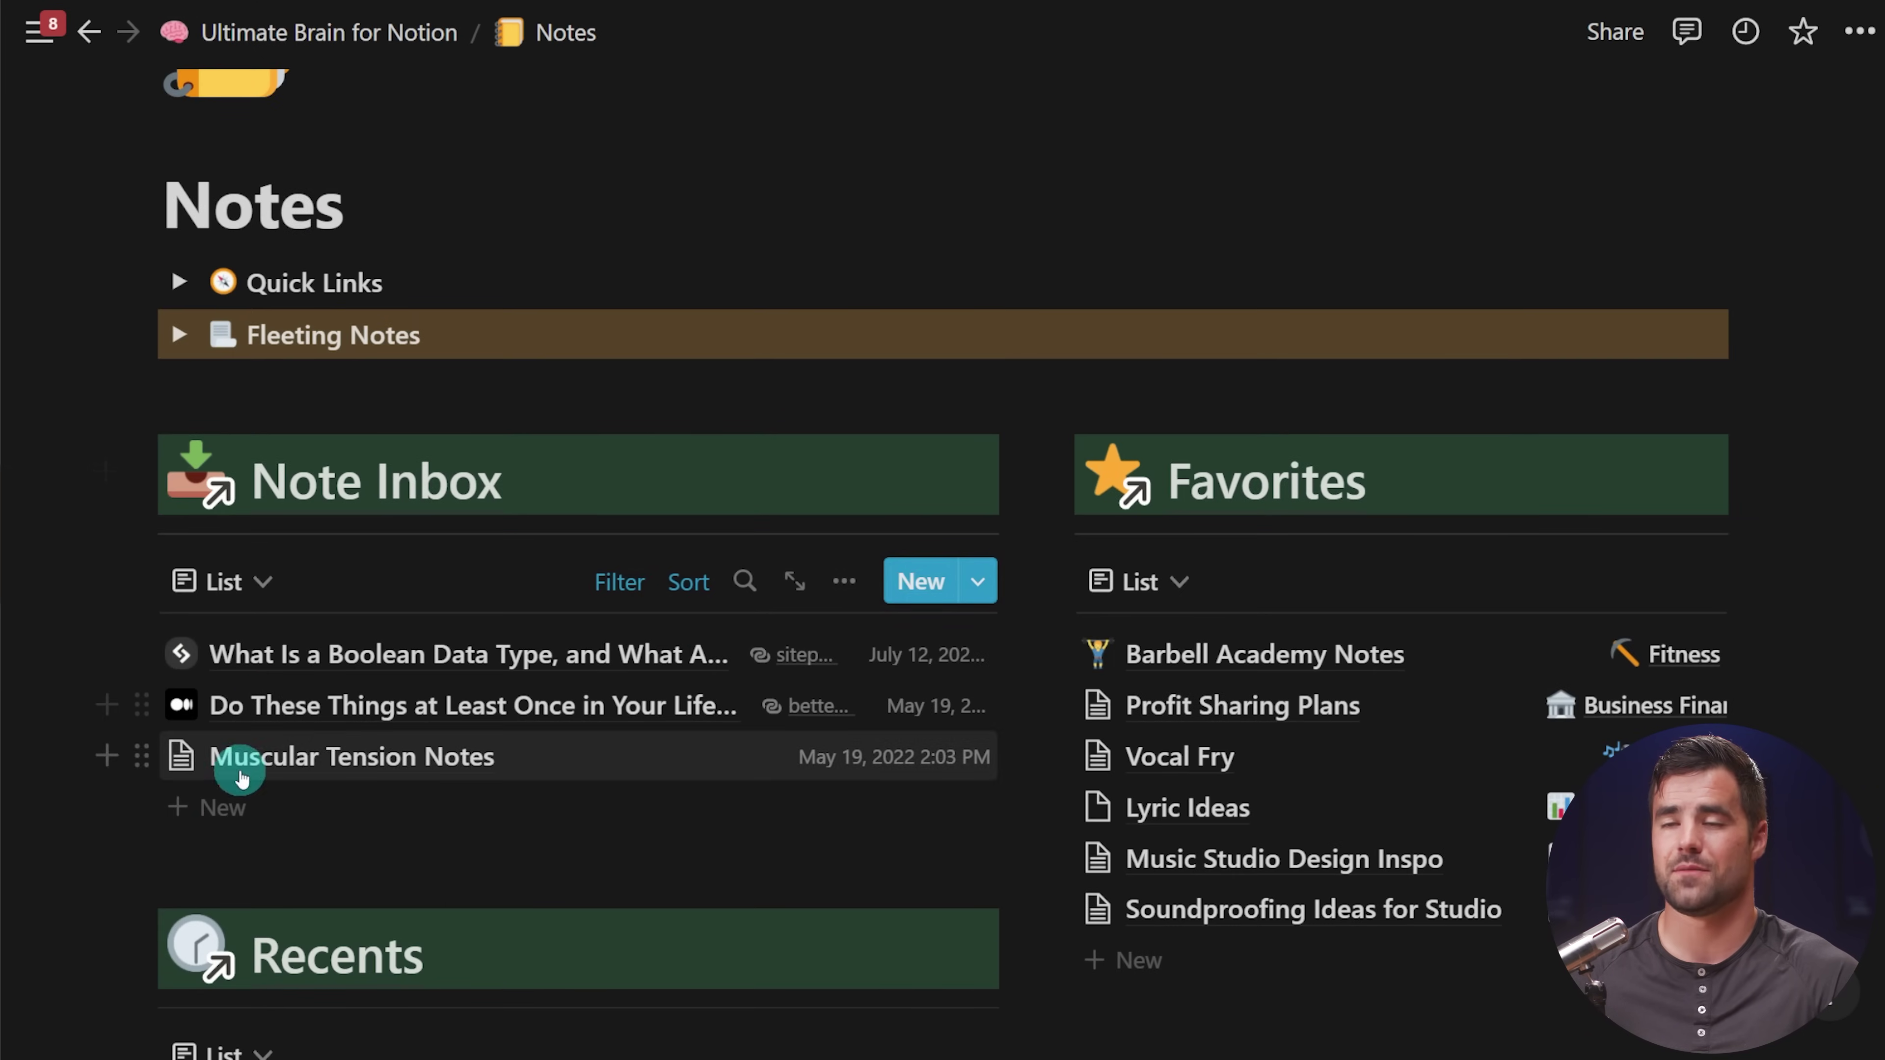
pyautogui.scroll(-4, 1499, 531)
pyautogui.scroll(-6, 1499, 531)
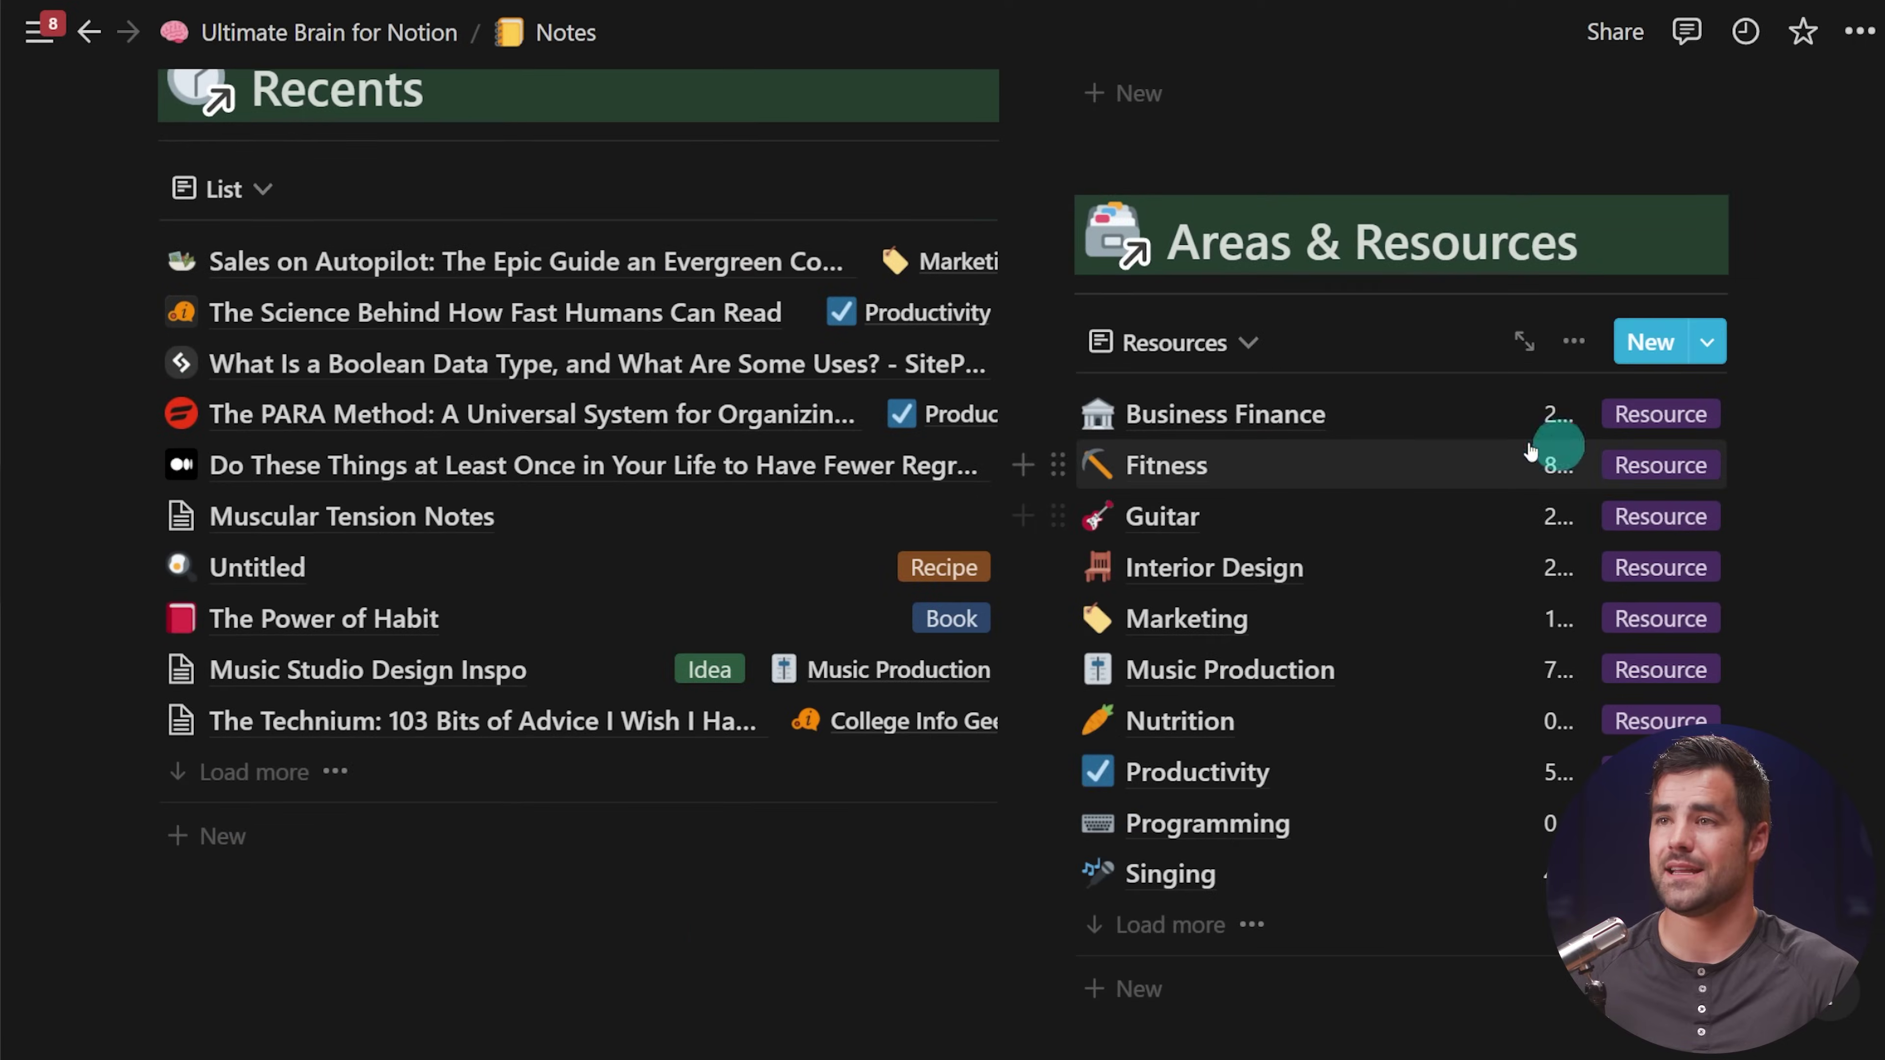
# Open the Marketing resource as a full page and view its Web Clips section.
pyautogui.click(1179, 620)
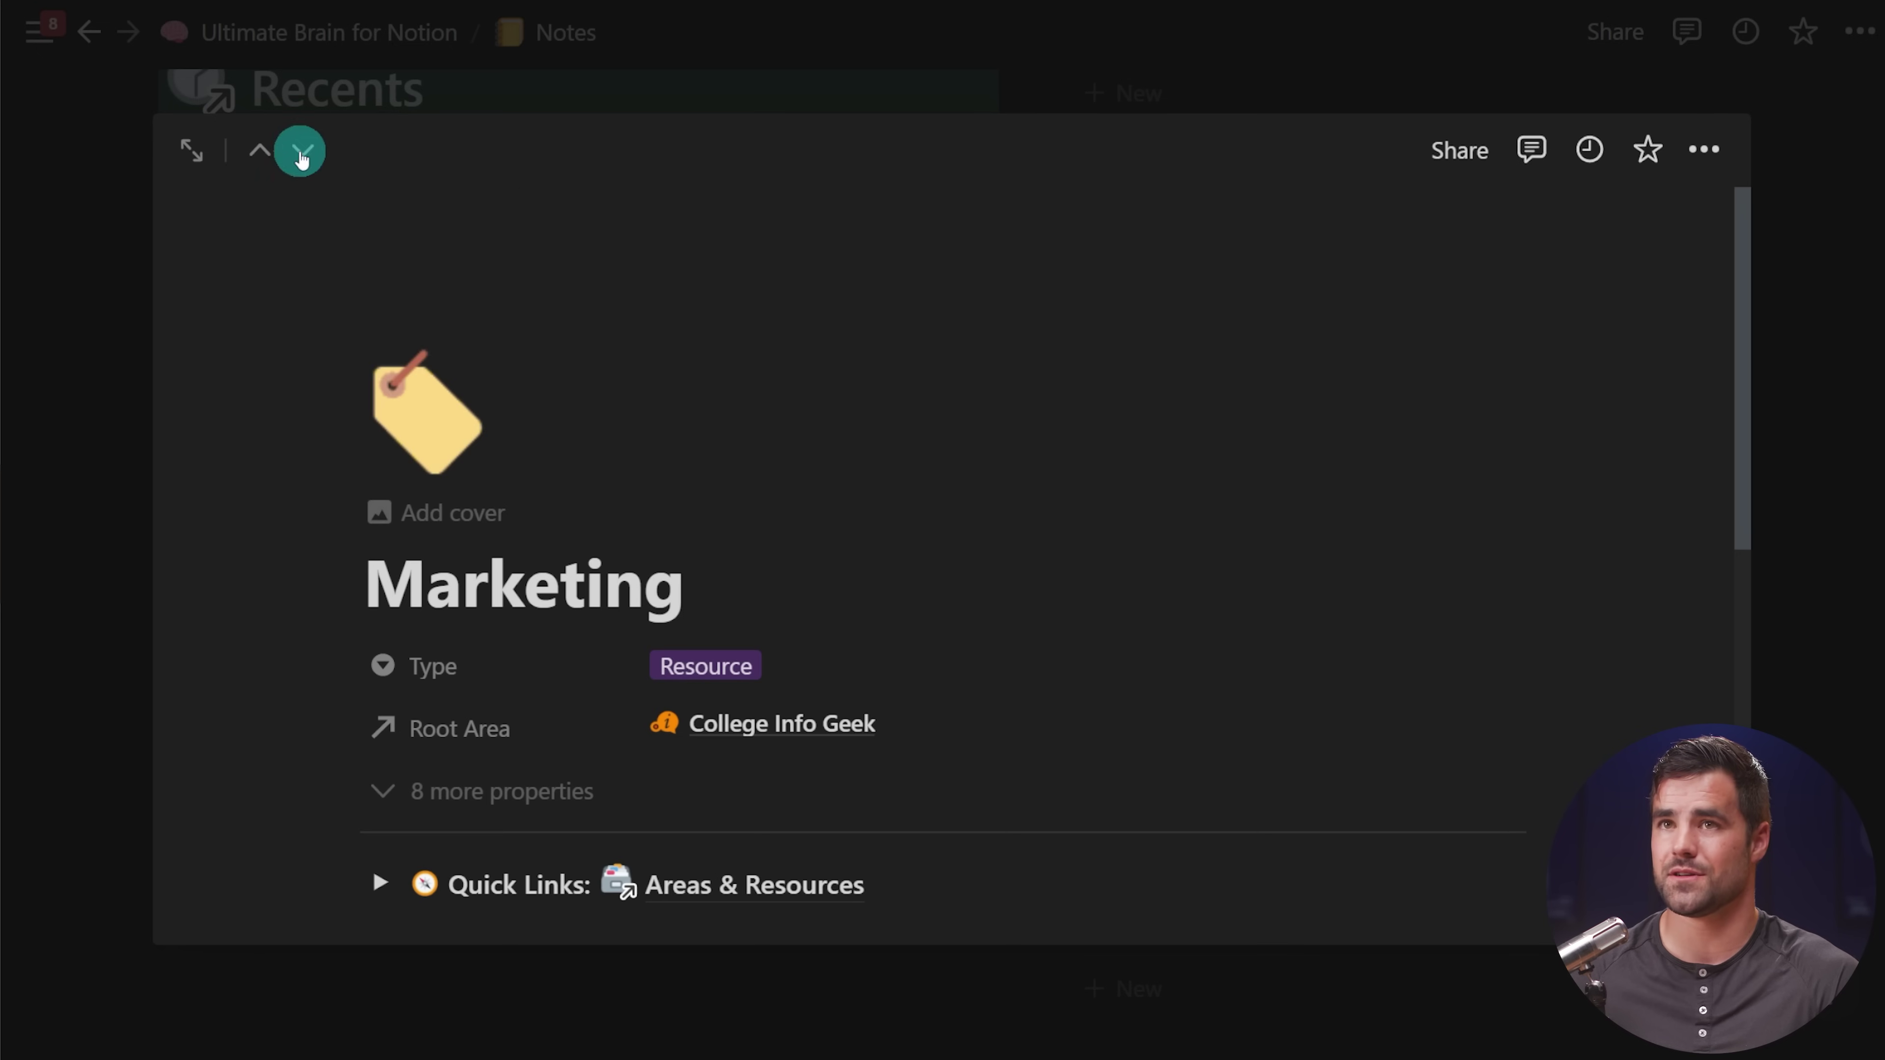
pyautogui.click(199, 156)
pyautogui.scroll(-5, 1291, 523)
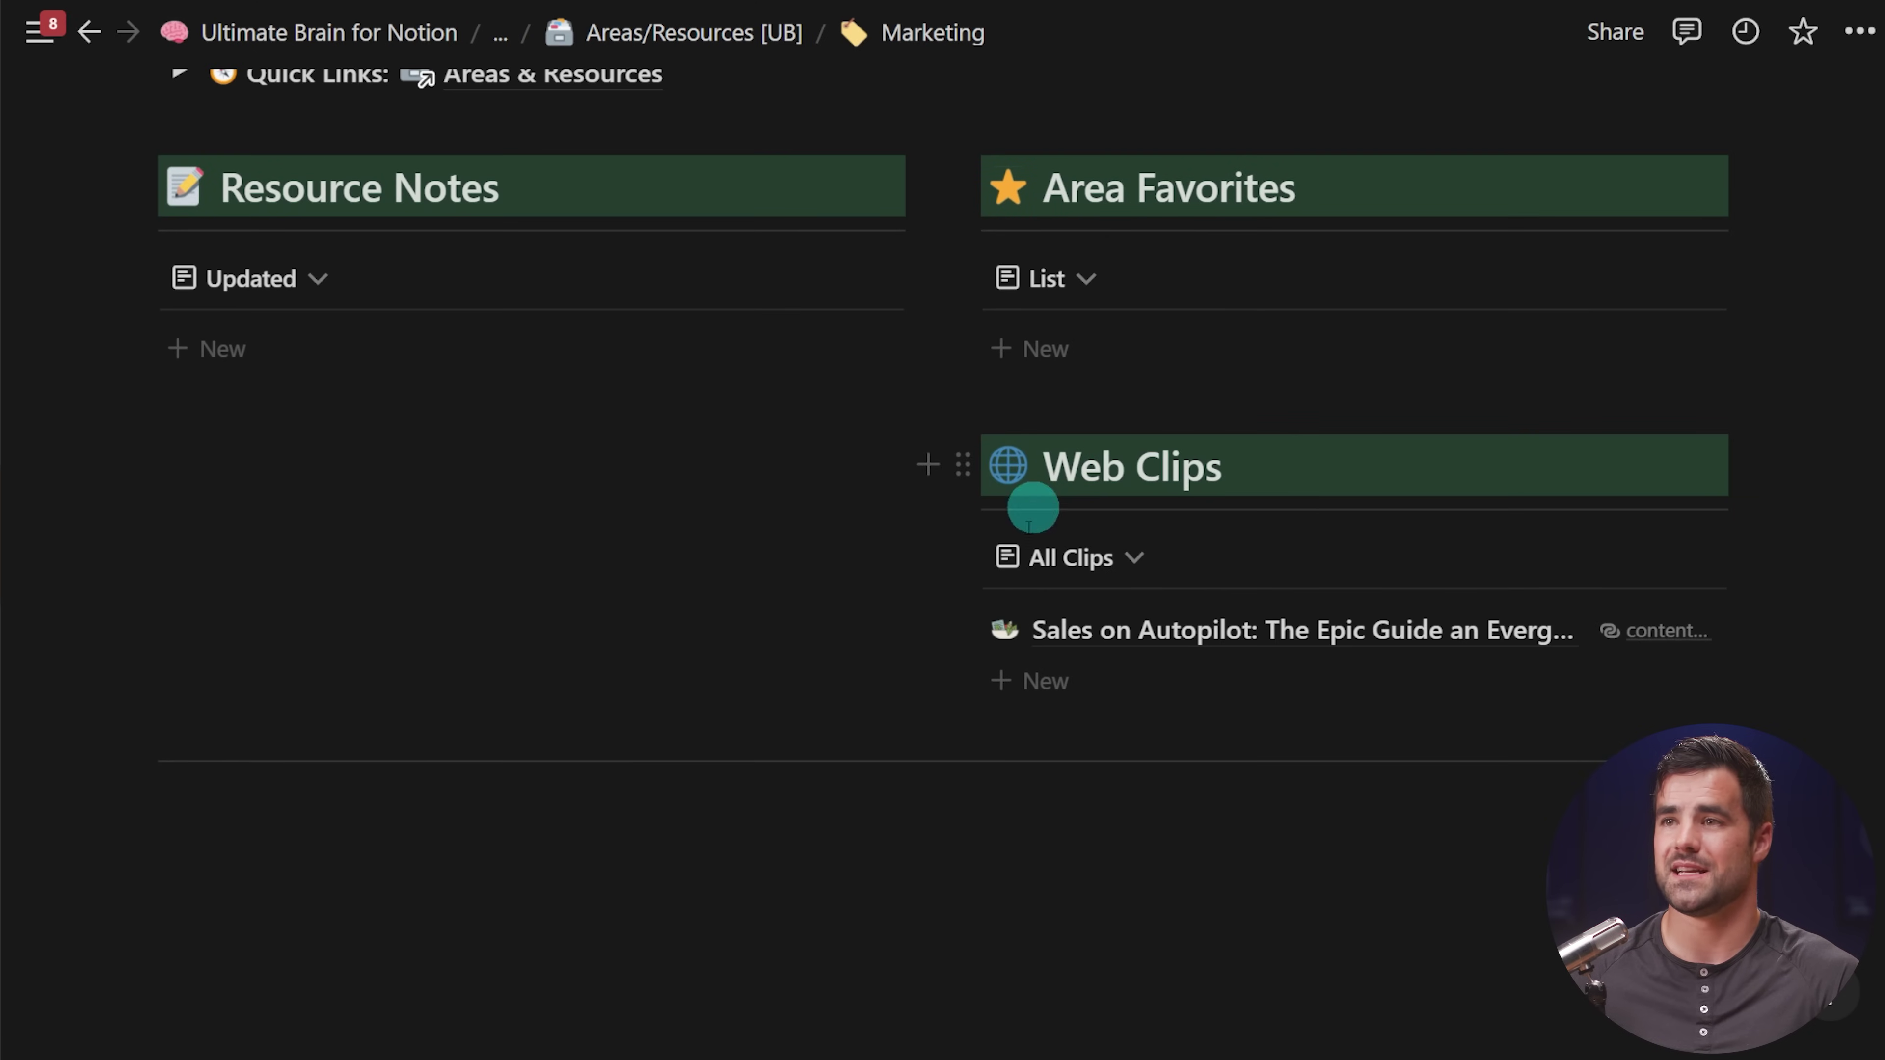
# Open the clip "Sales on Autopilot: The Epic Guide an Evergreen Course Business Model" and review its properties.
pyautogui.click(1217, 631)
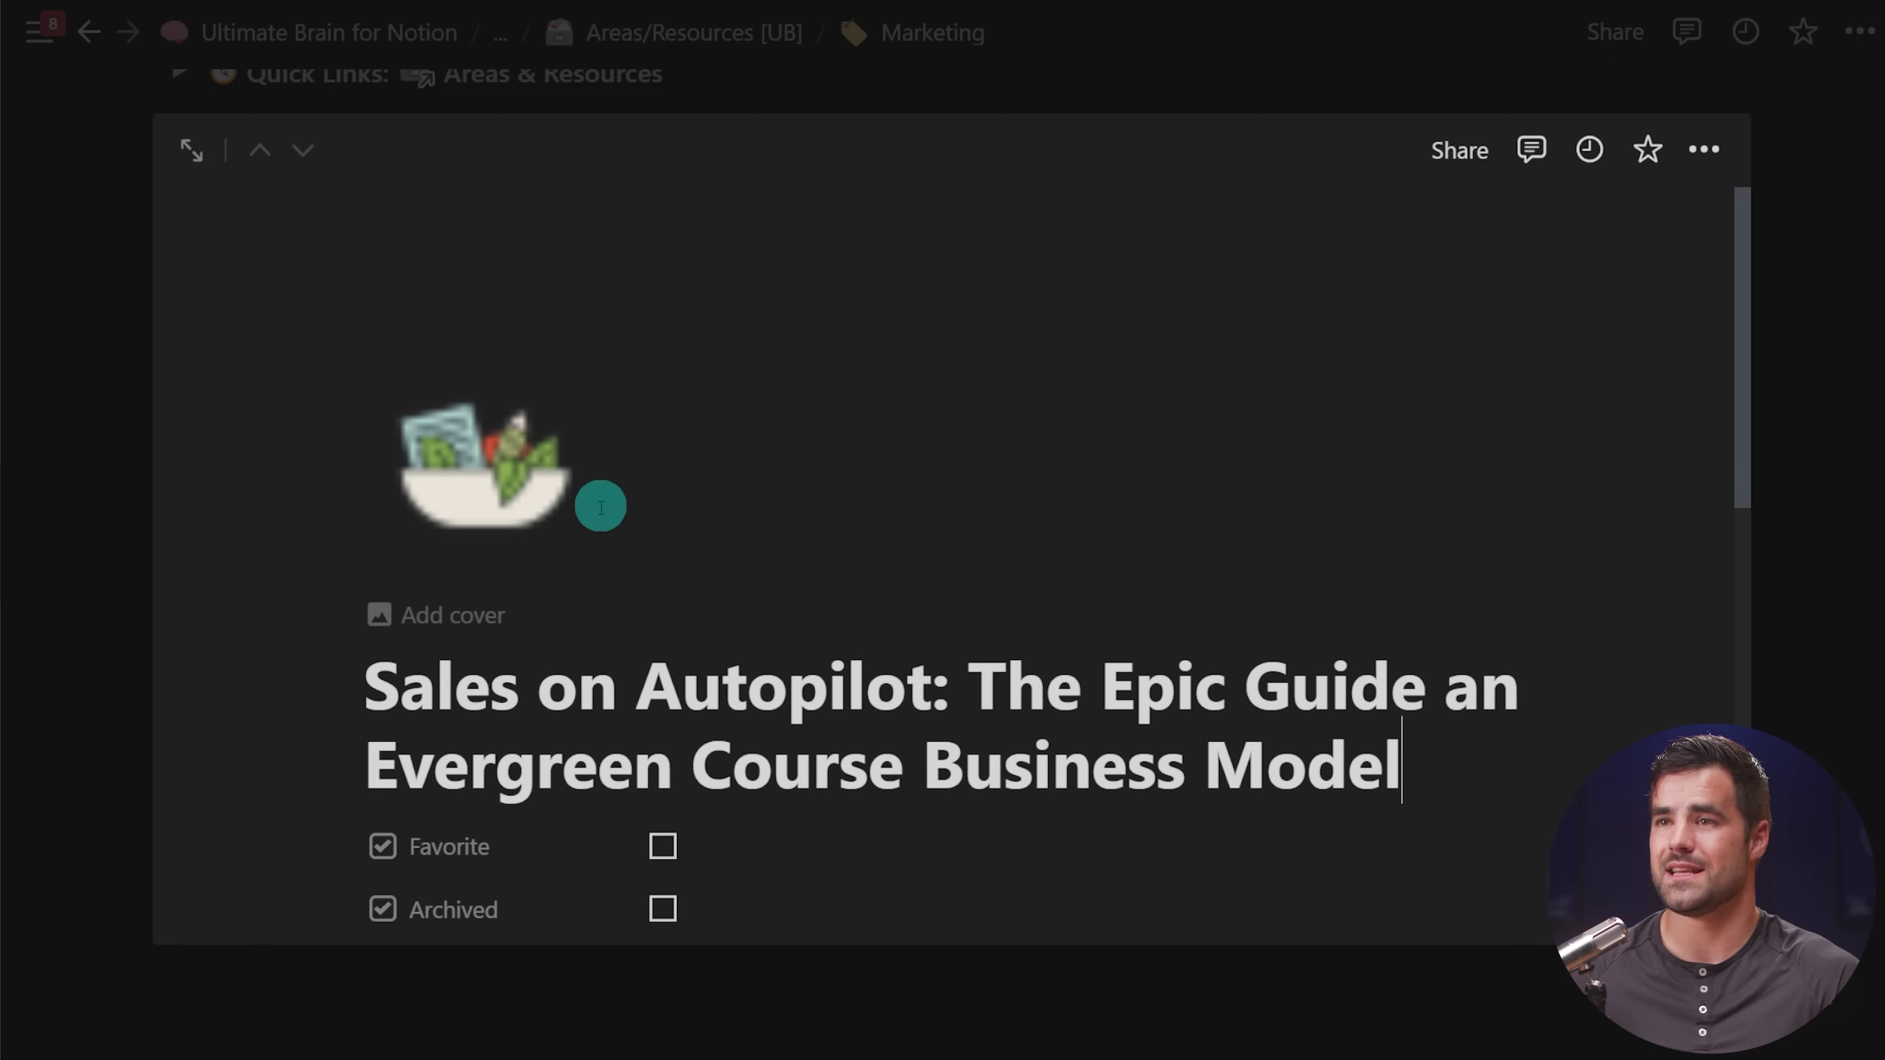
pyautogui.scroll(-1, 742, 642)
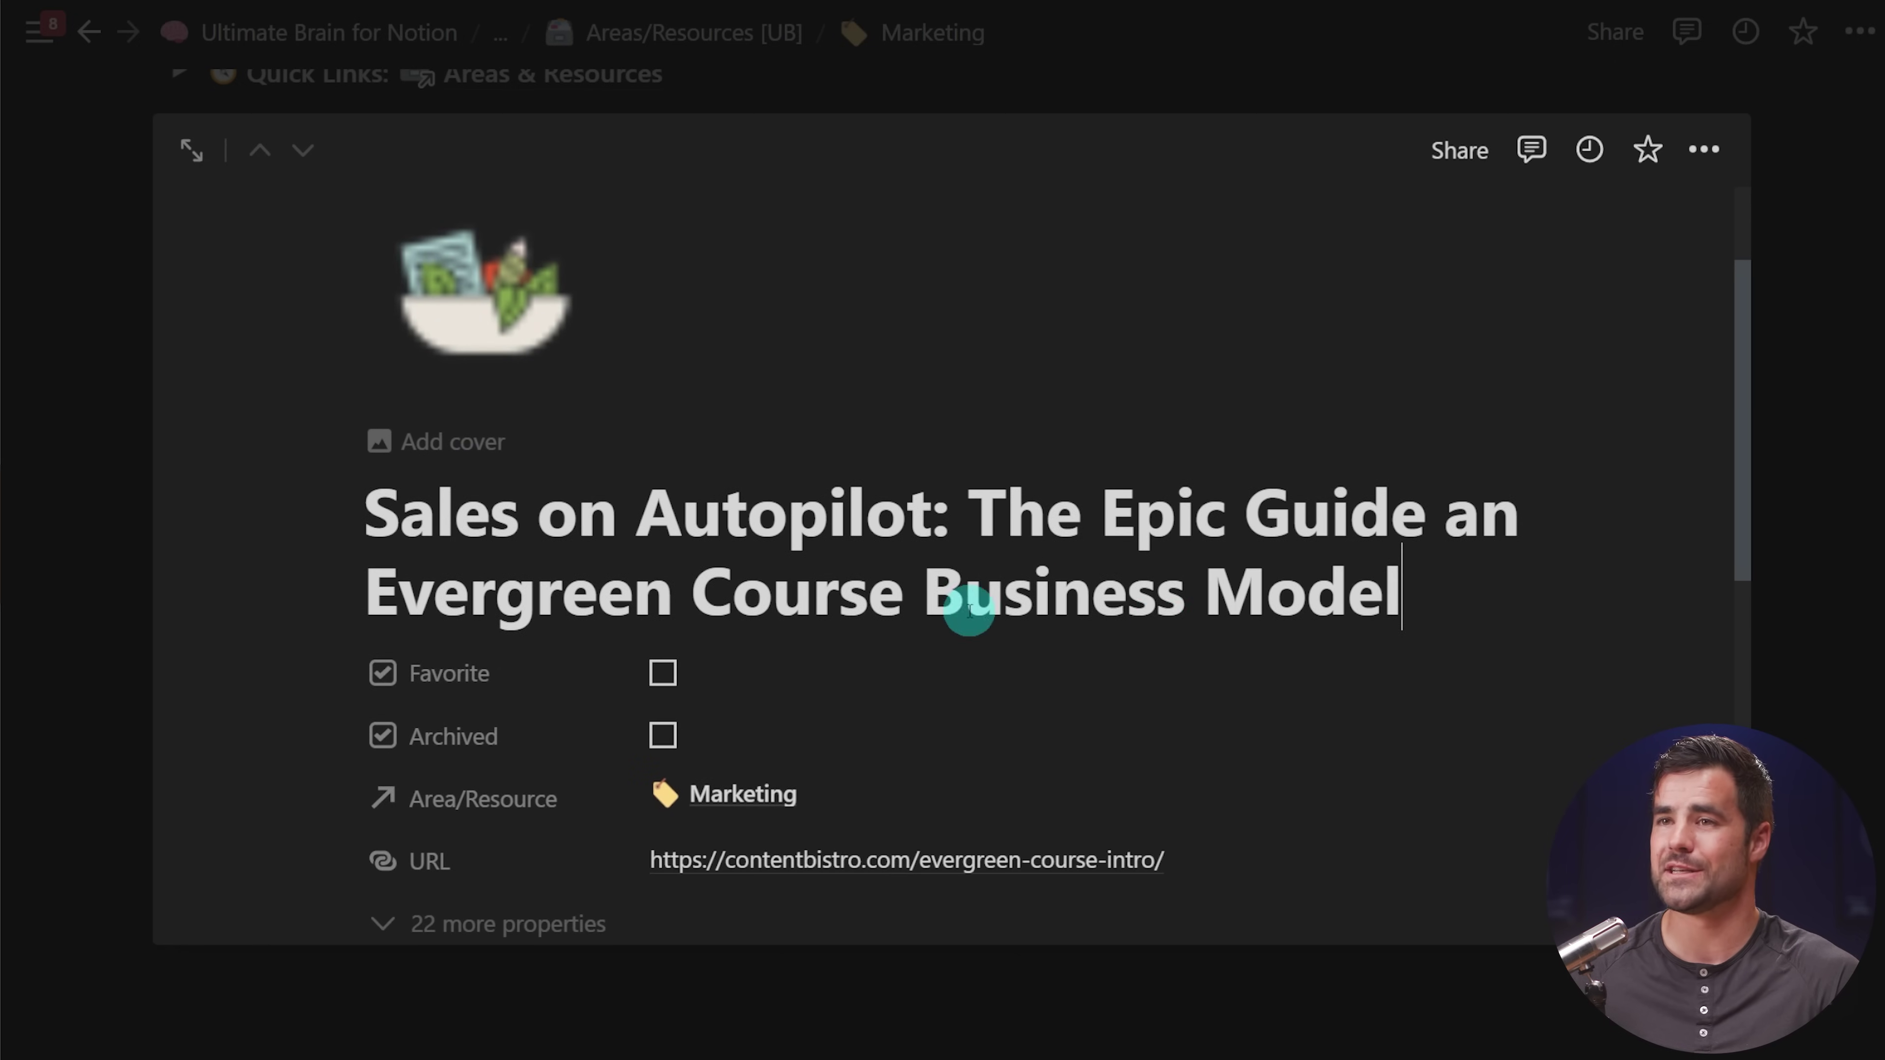
pyautogui.scroll(-1, 994, 610)
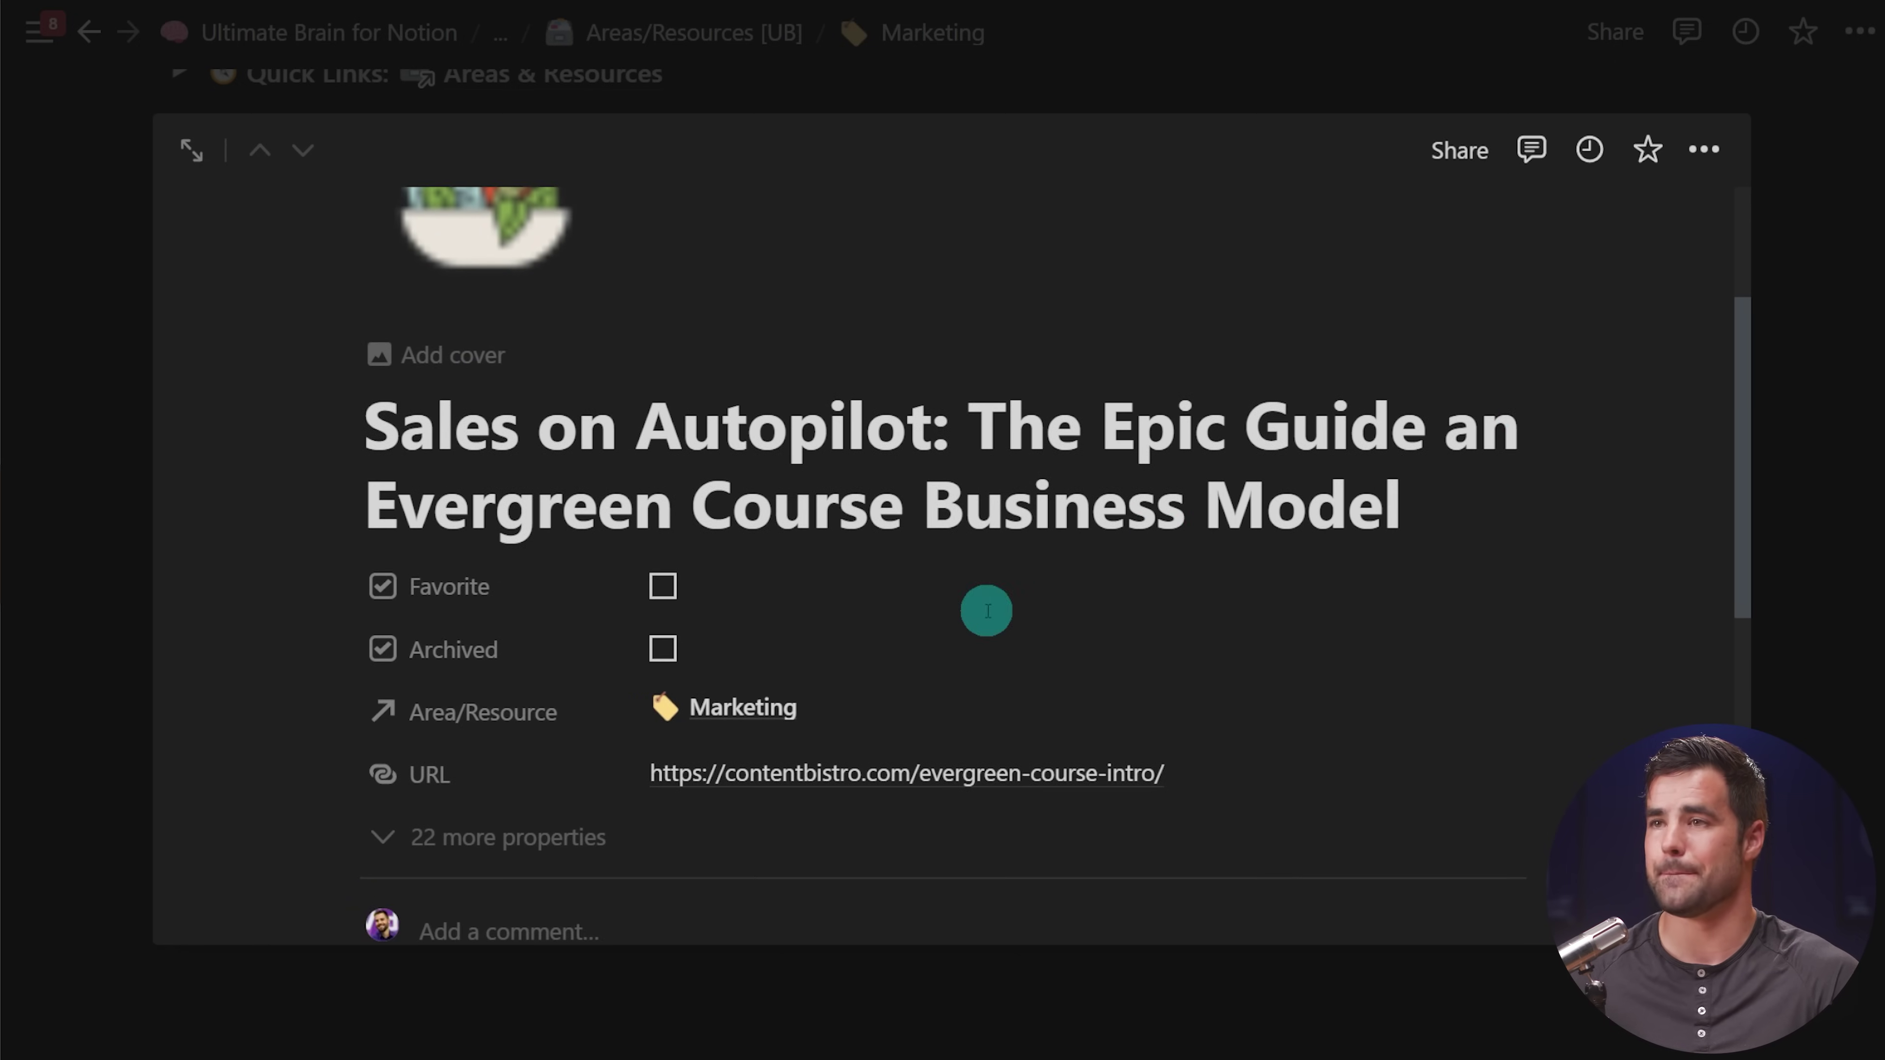
pyautogui.click(1516, 420)
pyautogui.scroll(-5, 849, 508)
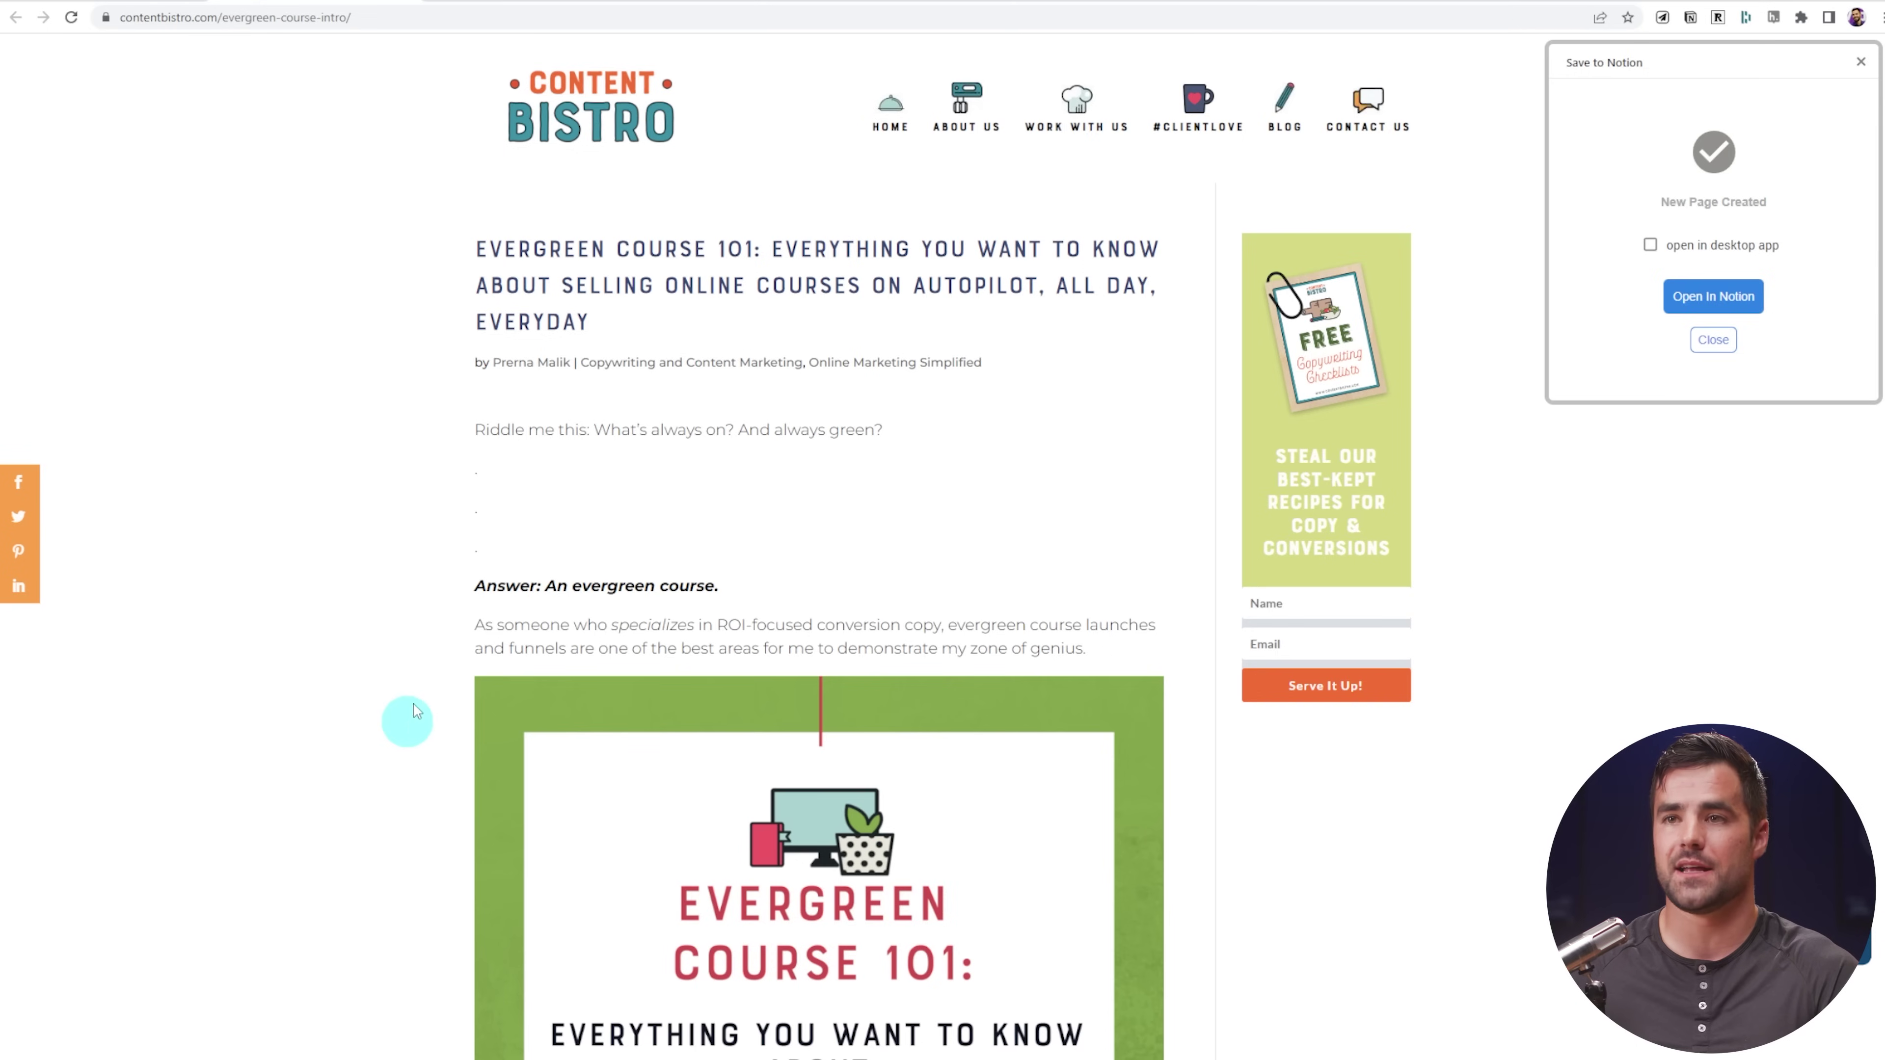
# Back in the Chrome article, dismiss the Save to Notion popup and add the three case-in-point paragraphs above the confetti image as a highlight.
pyautogui.scroll(-8, 404, 719)
pyautogui.scroll(-3, 1064, 731)
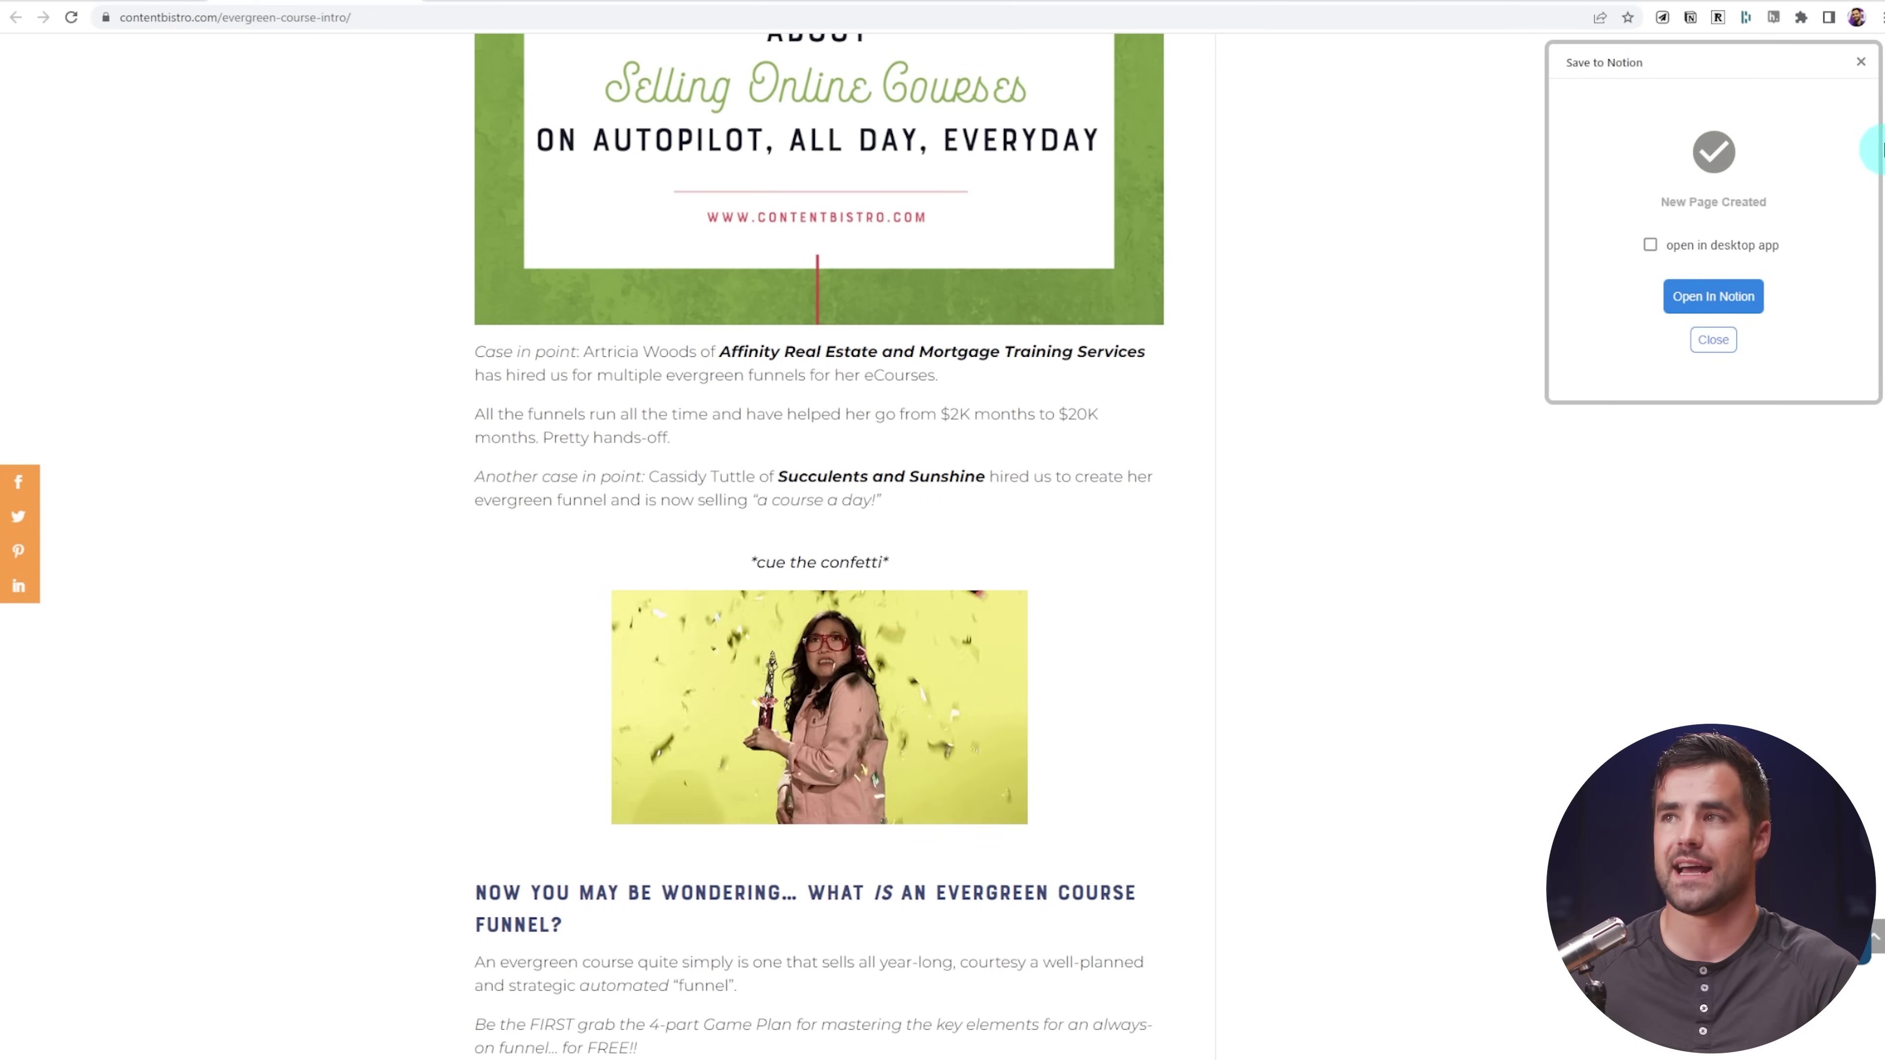
pyautogui.click(1860, 61)
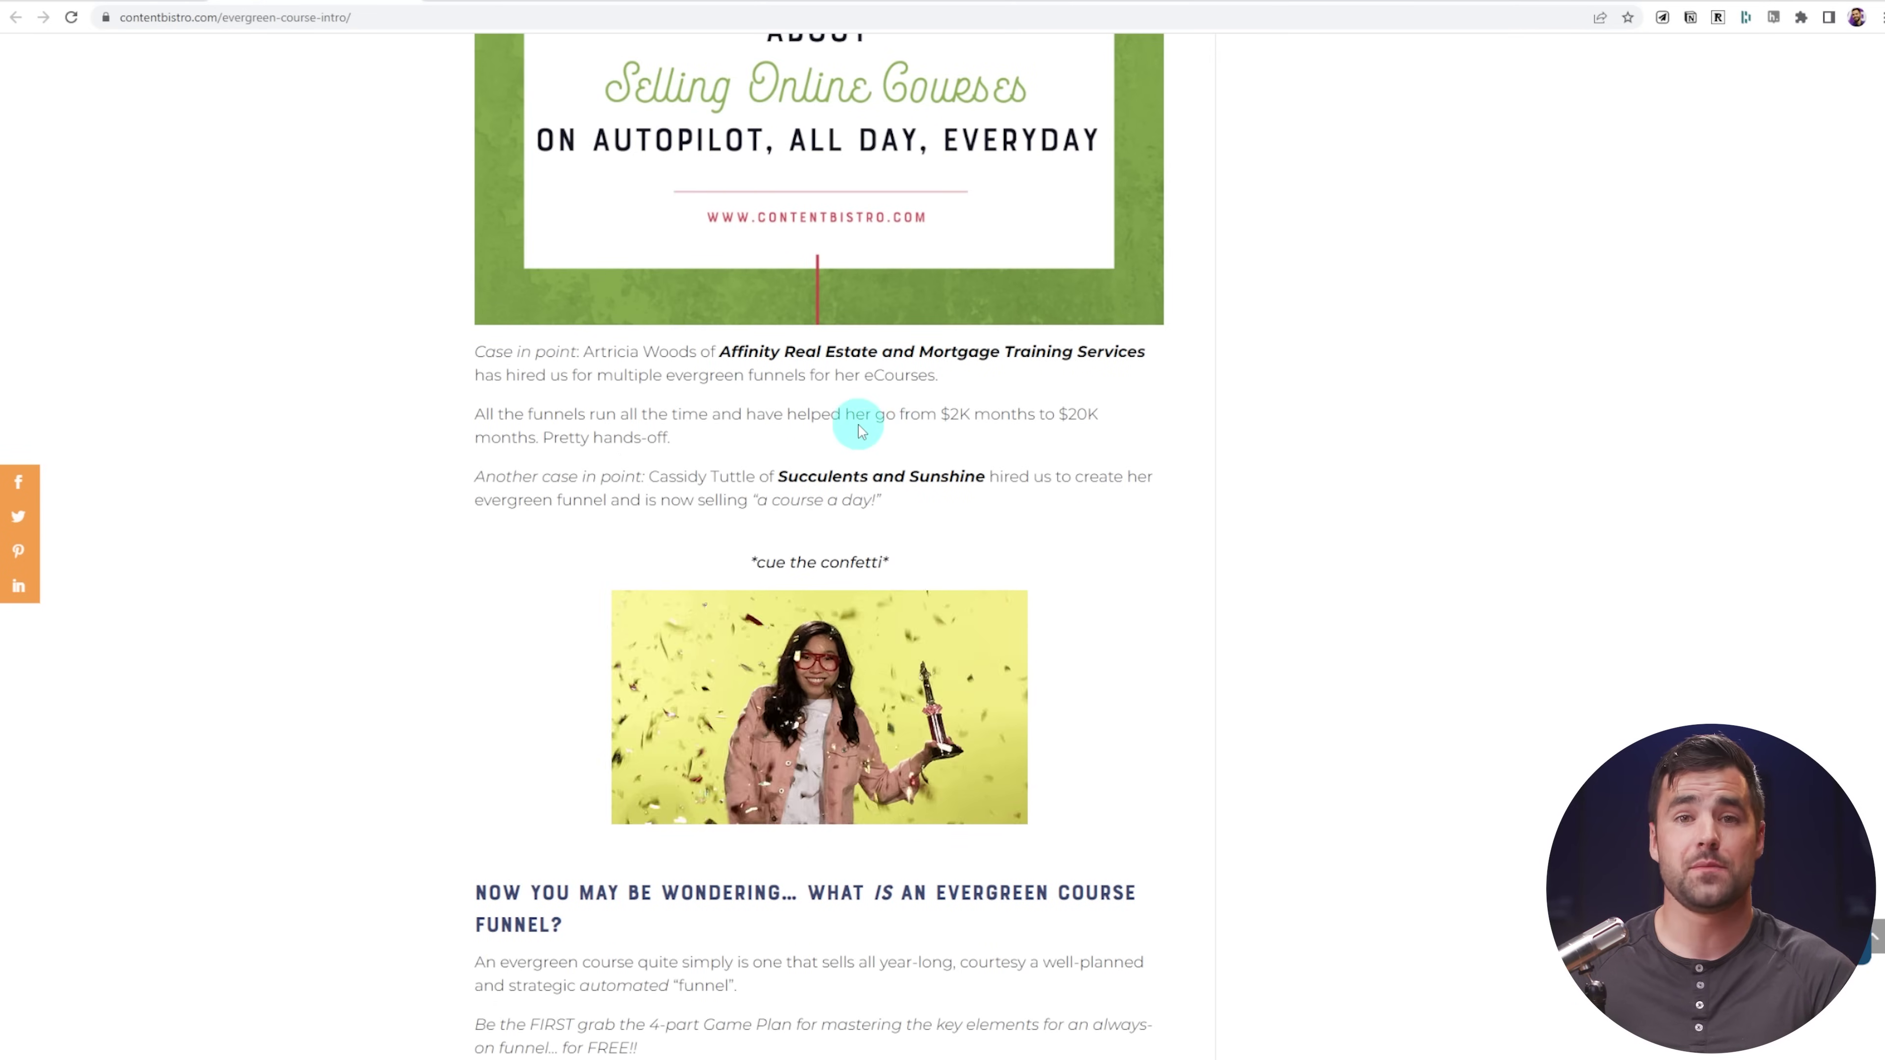
pyautogui.moveTo(887, 504); pyautogui.dragTo(475, 363)
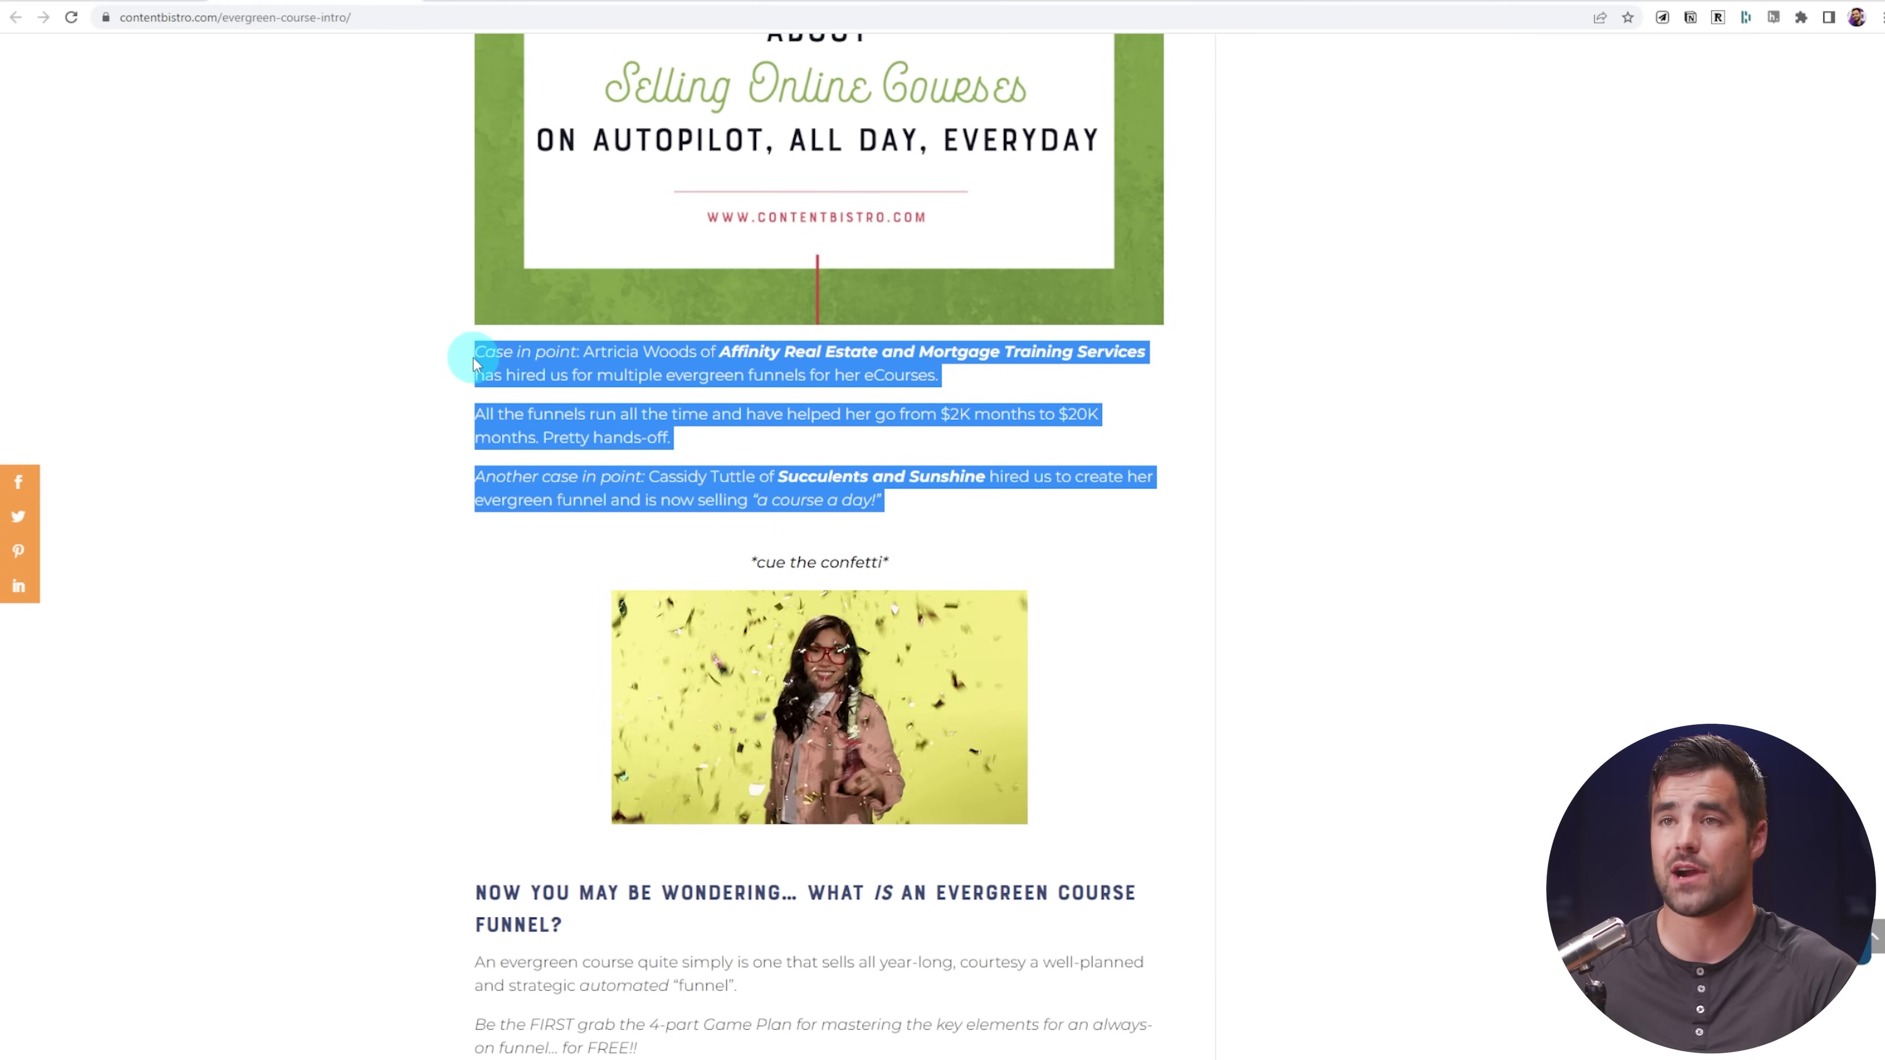
pyautogui.rightClick(590, 355)
pyautogui.click(642, 440)
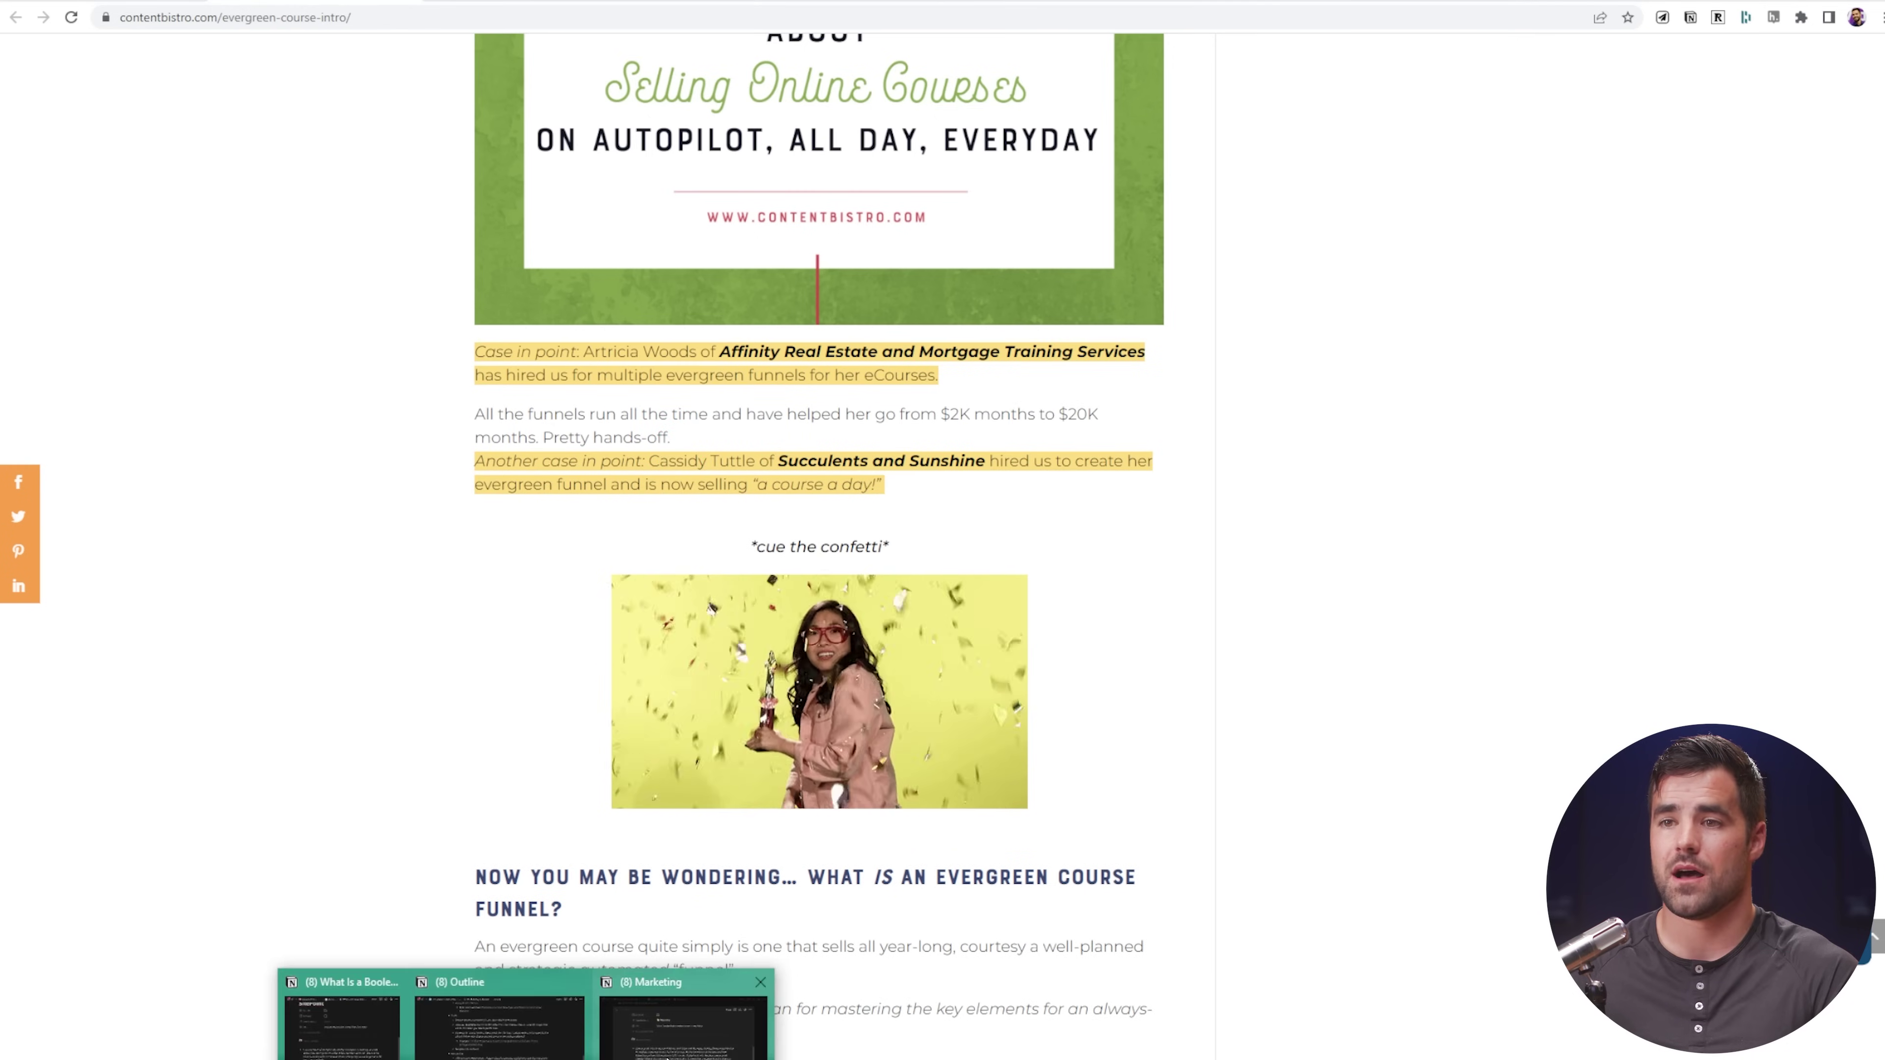
# Switch to the clipped note in Notion and check the text of the added highlight.
pyautogui.click(673, 1054)
pyautogui.moveTo(702, 749); pyautogui.dragTo(428, 588)
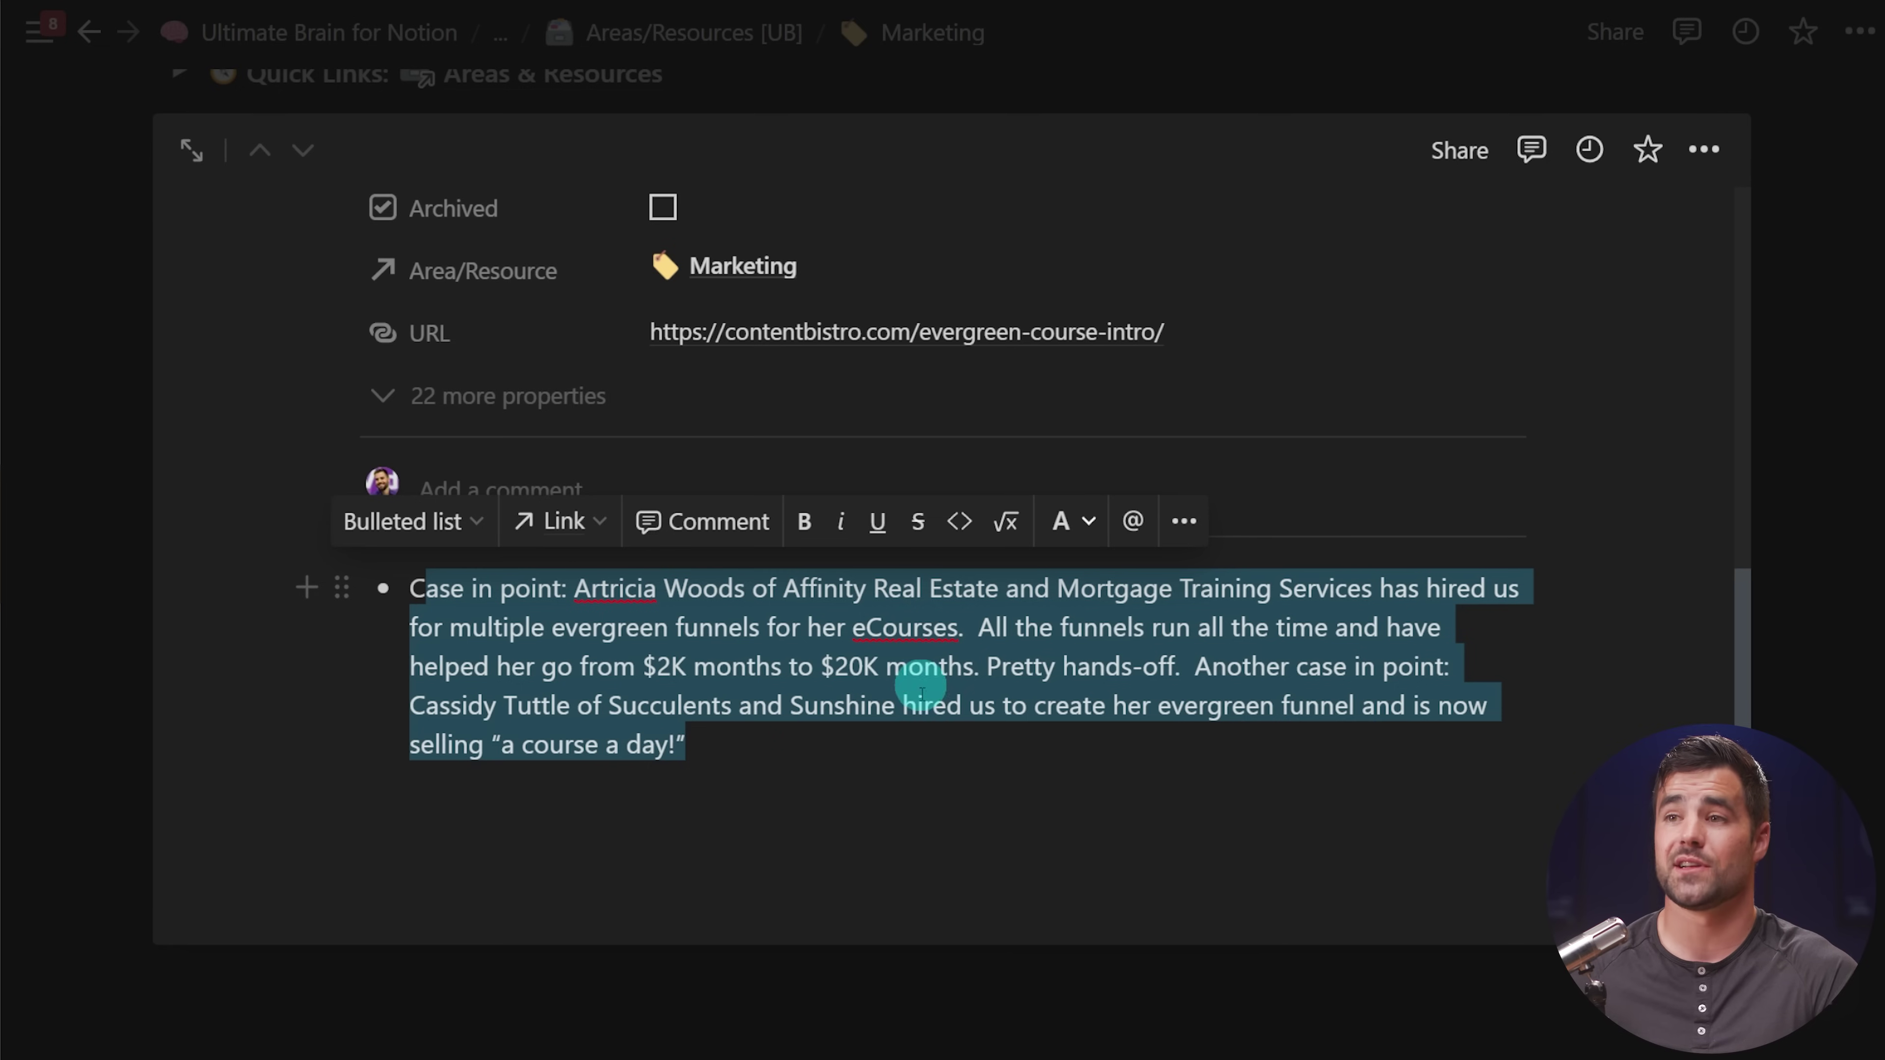
pyautogui.click(793, 735)
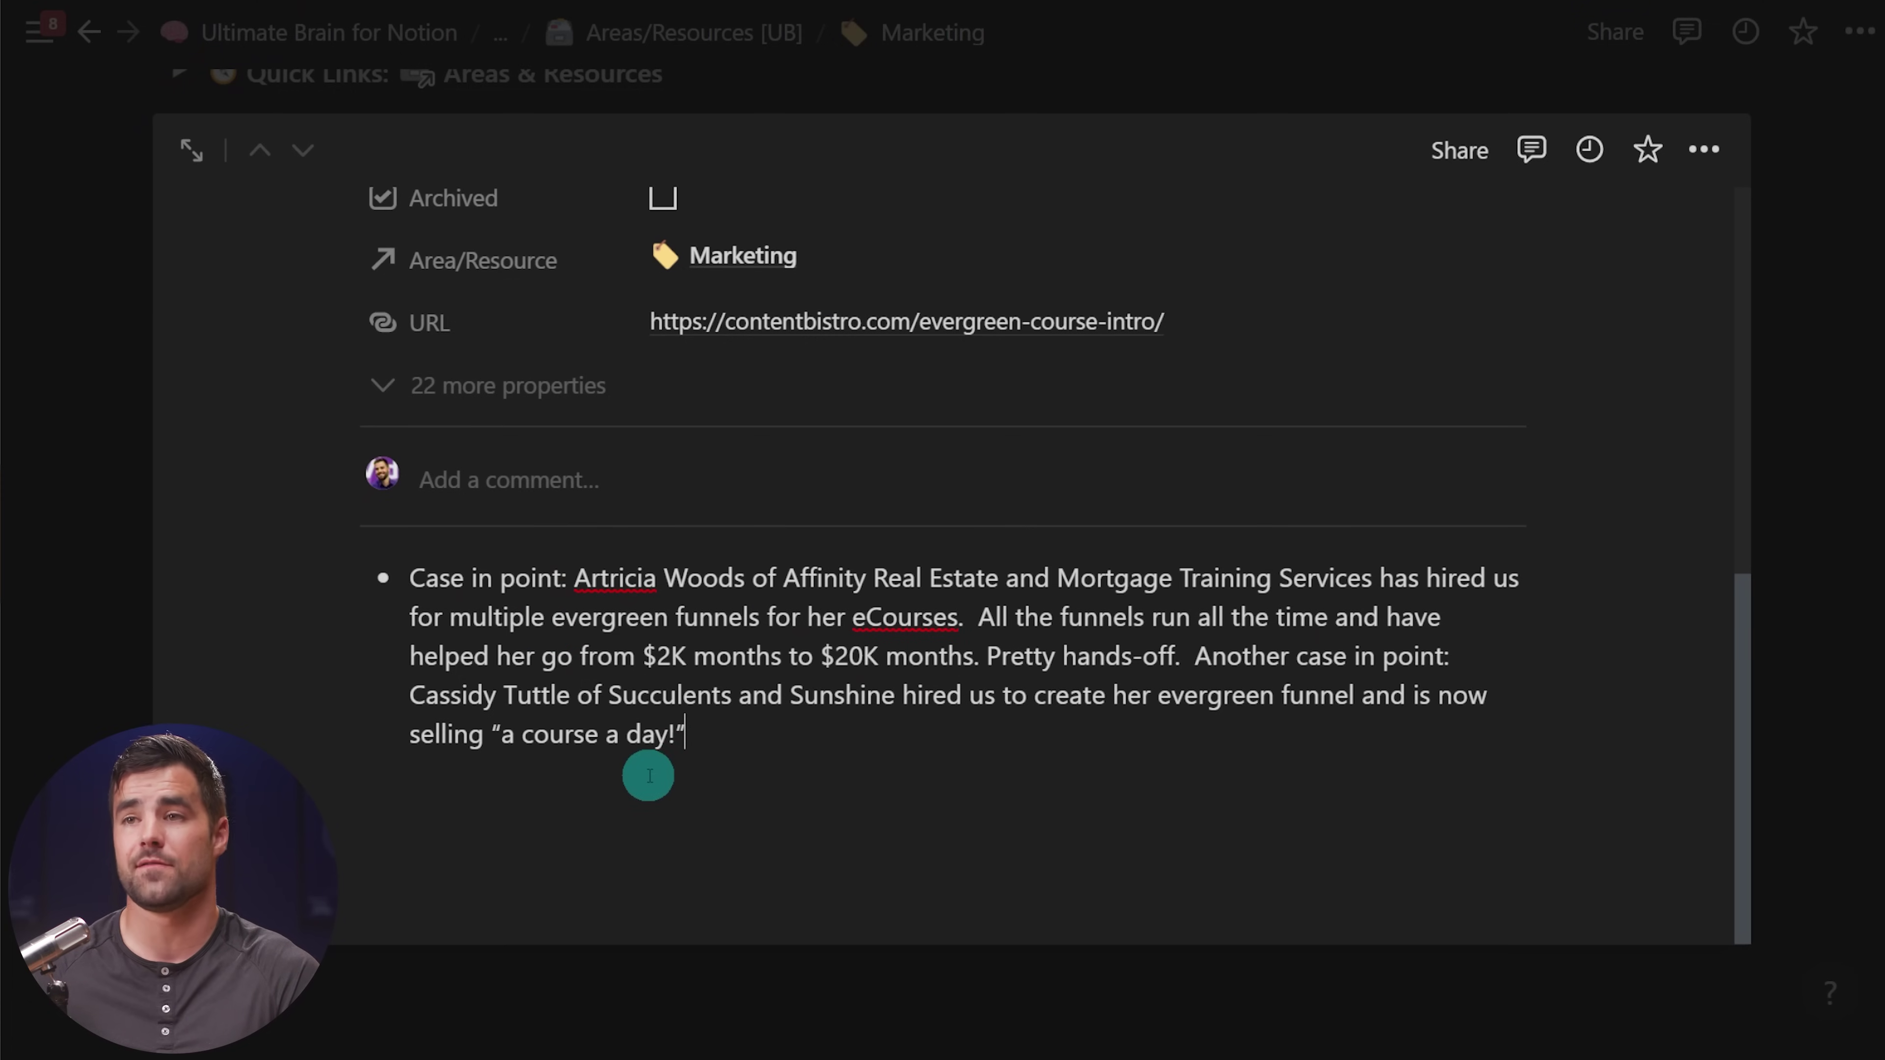
# Return to the Content Bistro article in Chrome and open the Save to Notion popup with its list of forms.
pyautogui.moveTo(527, 1058)
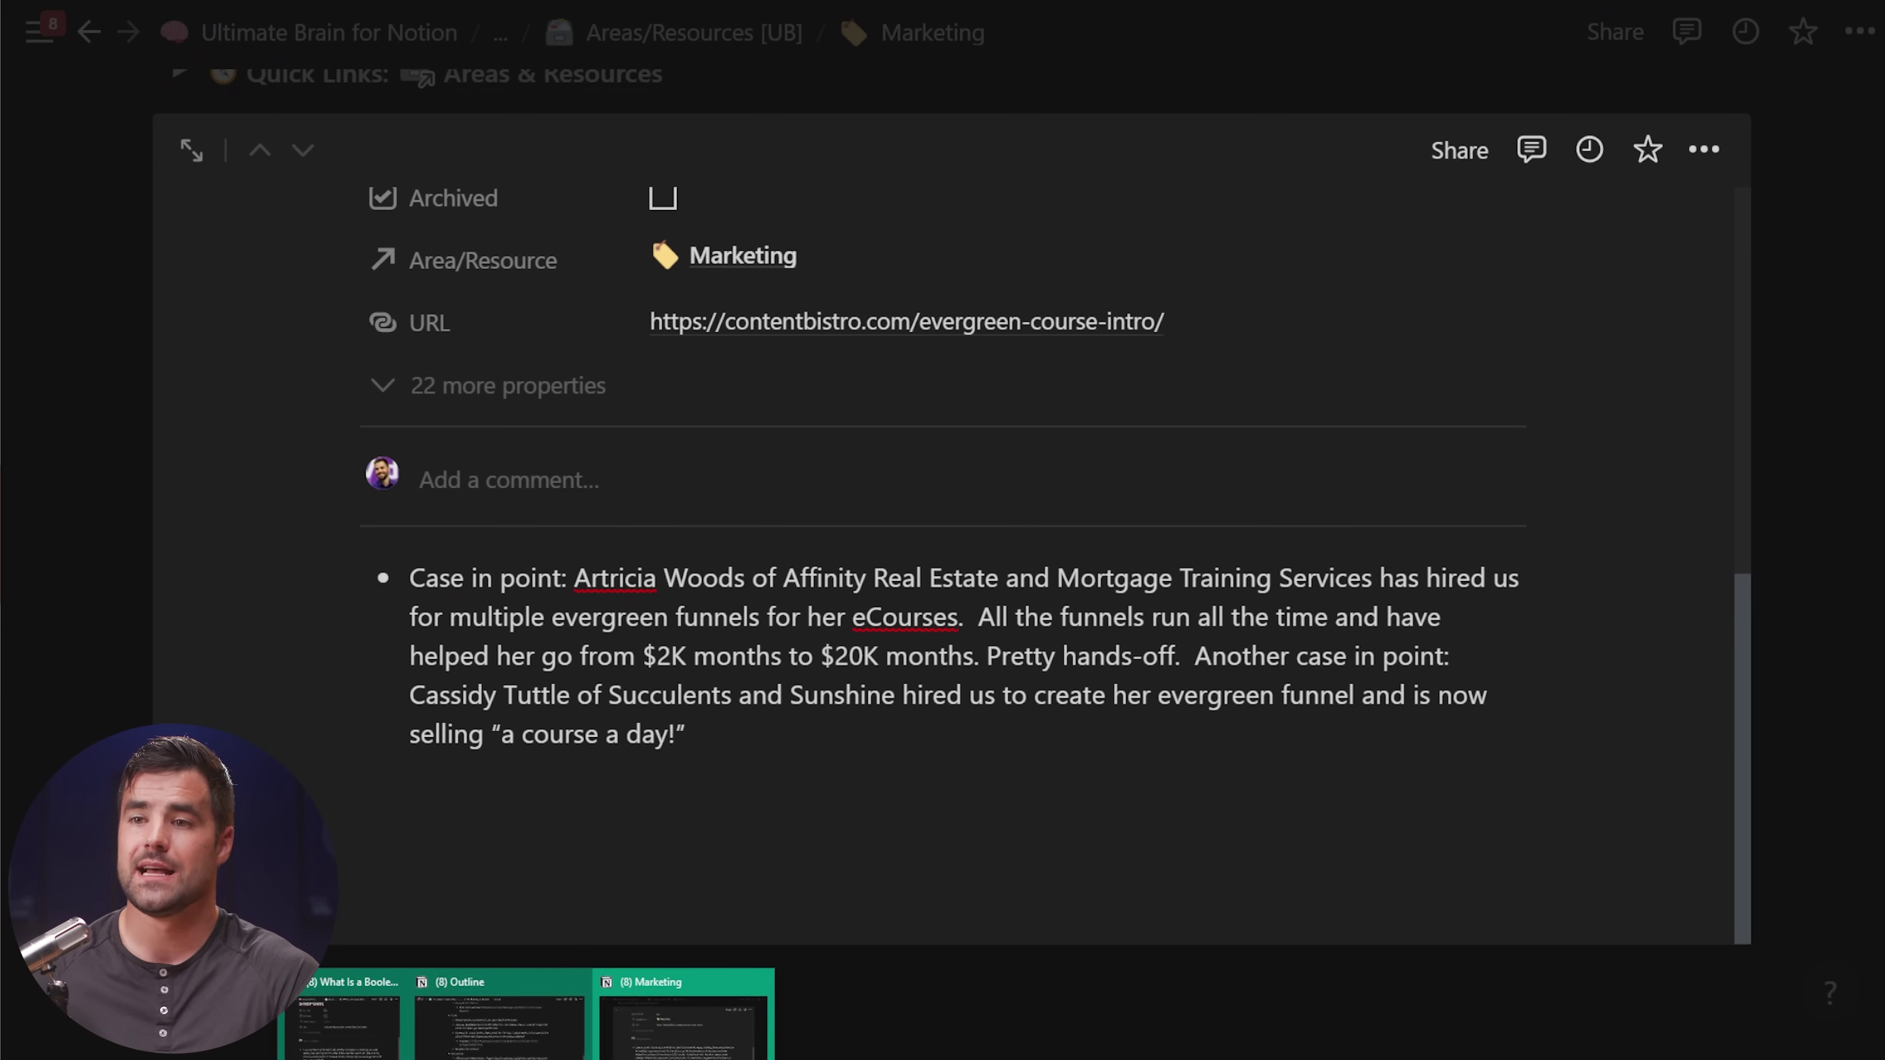
pyautogui.click(349, 1024)
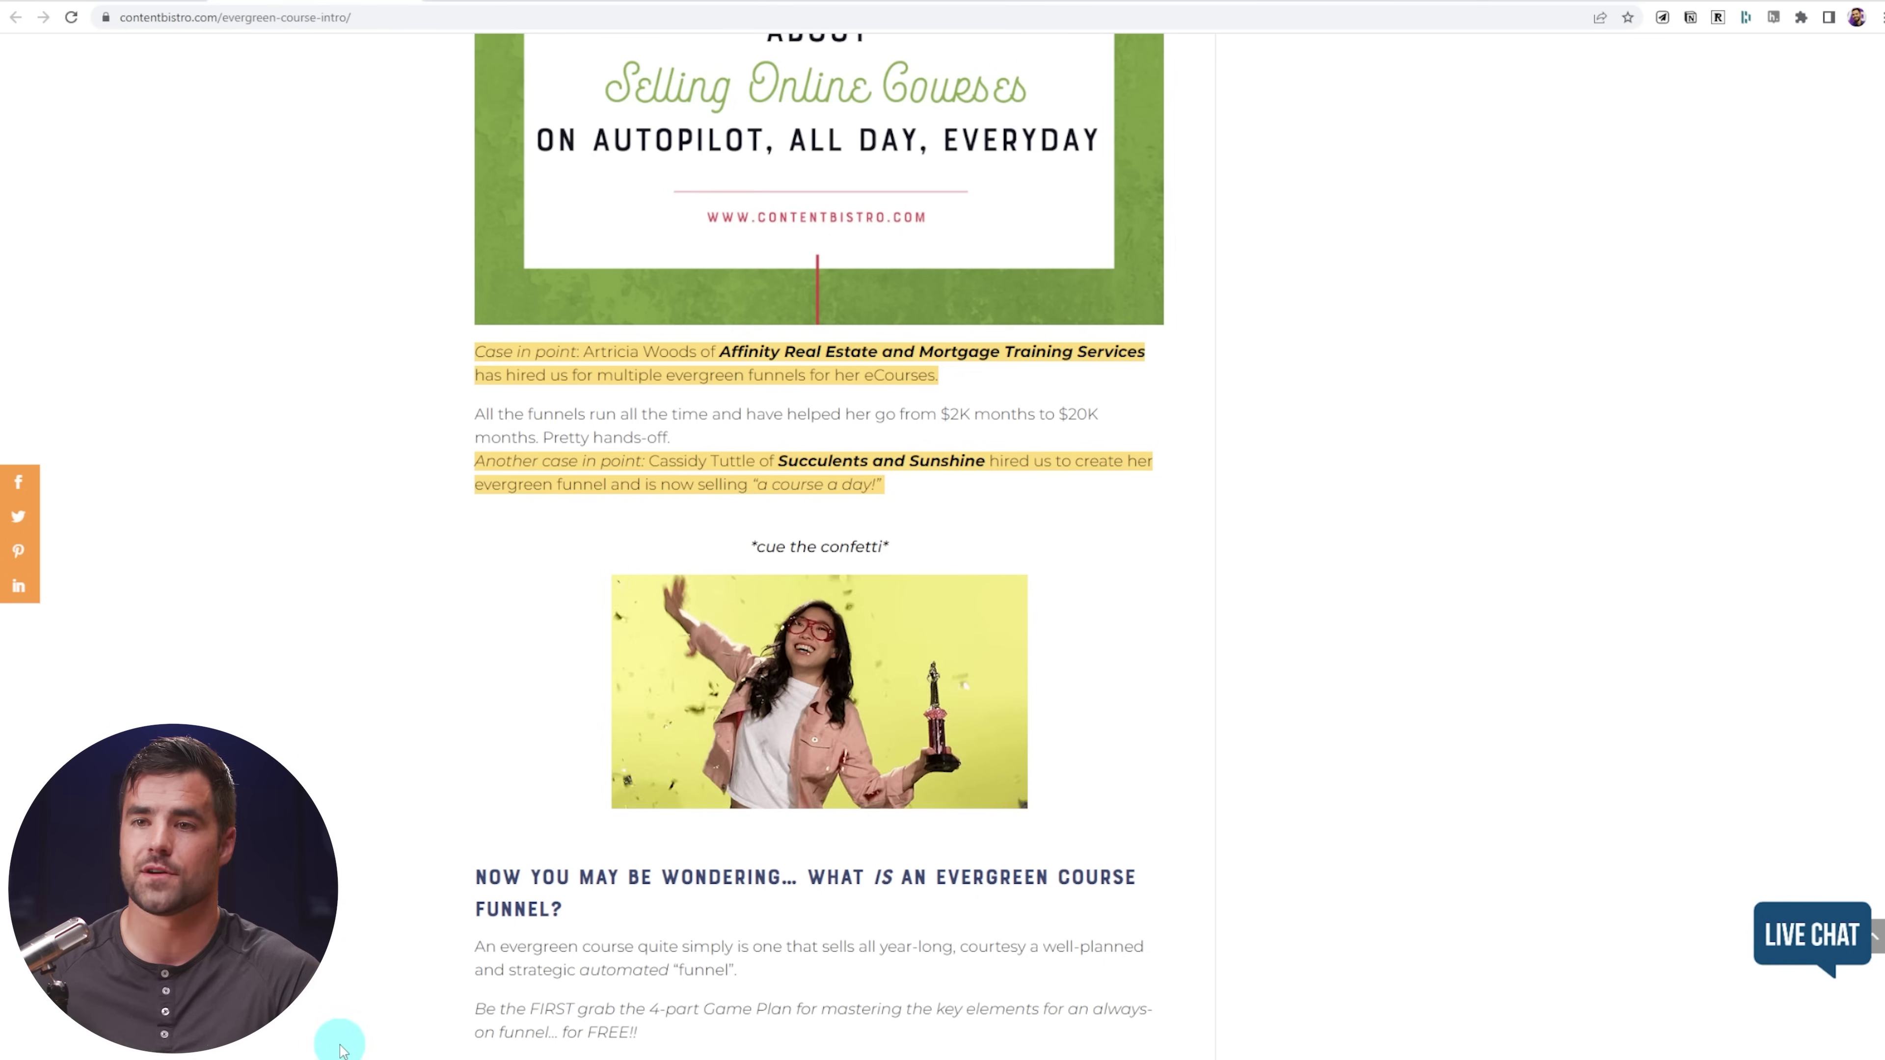
pyautogui.click(1662, 18)
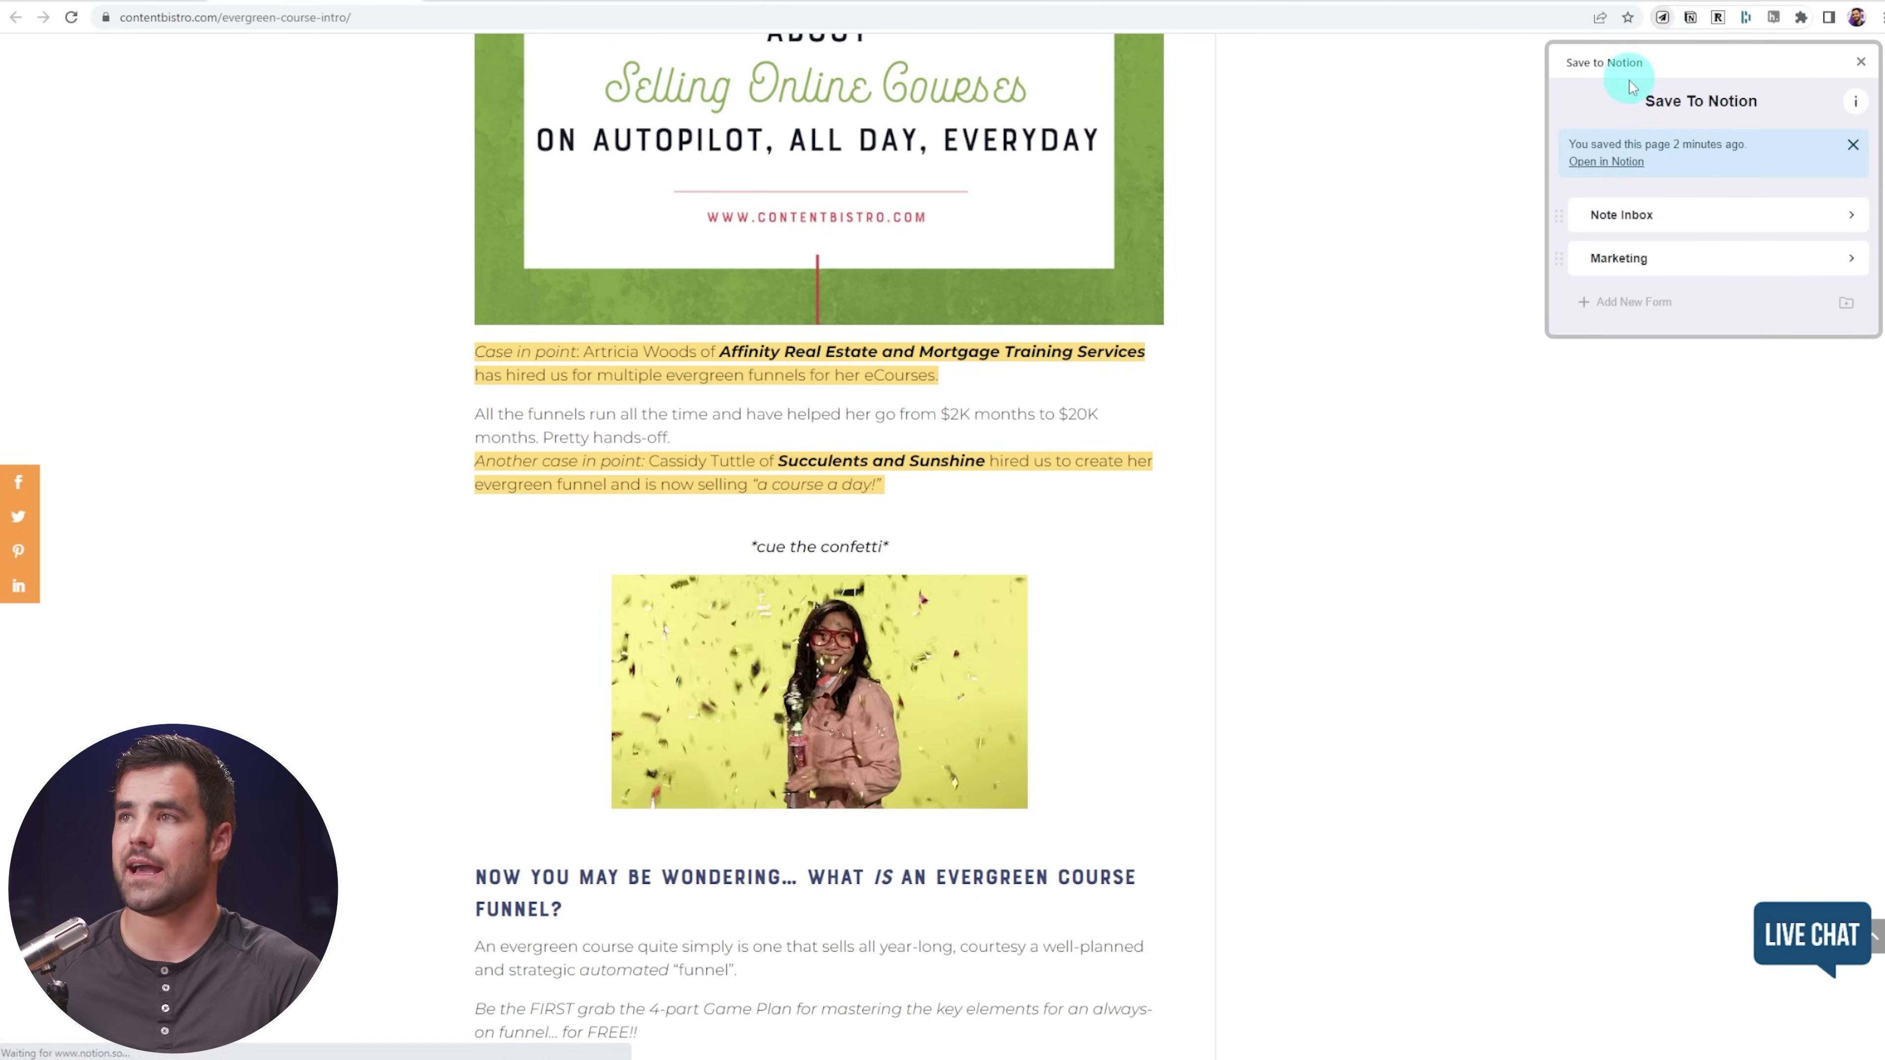
# Enable Clip Page Content in the Marketing form's settings, save the form, and dismiss the Save to Notion popup.
pyautogui.click(1850, 260)
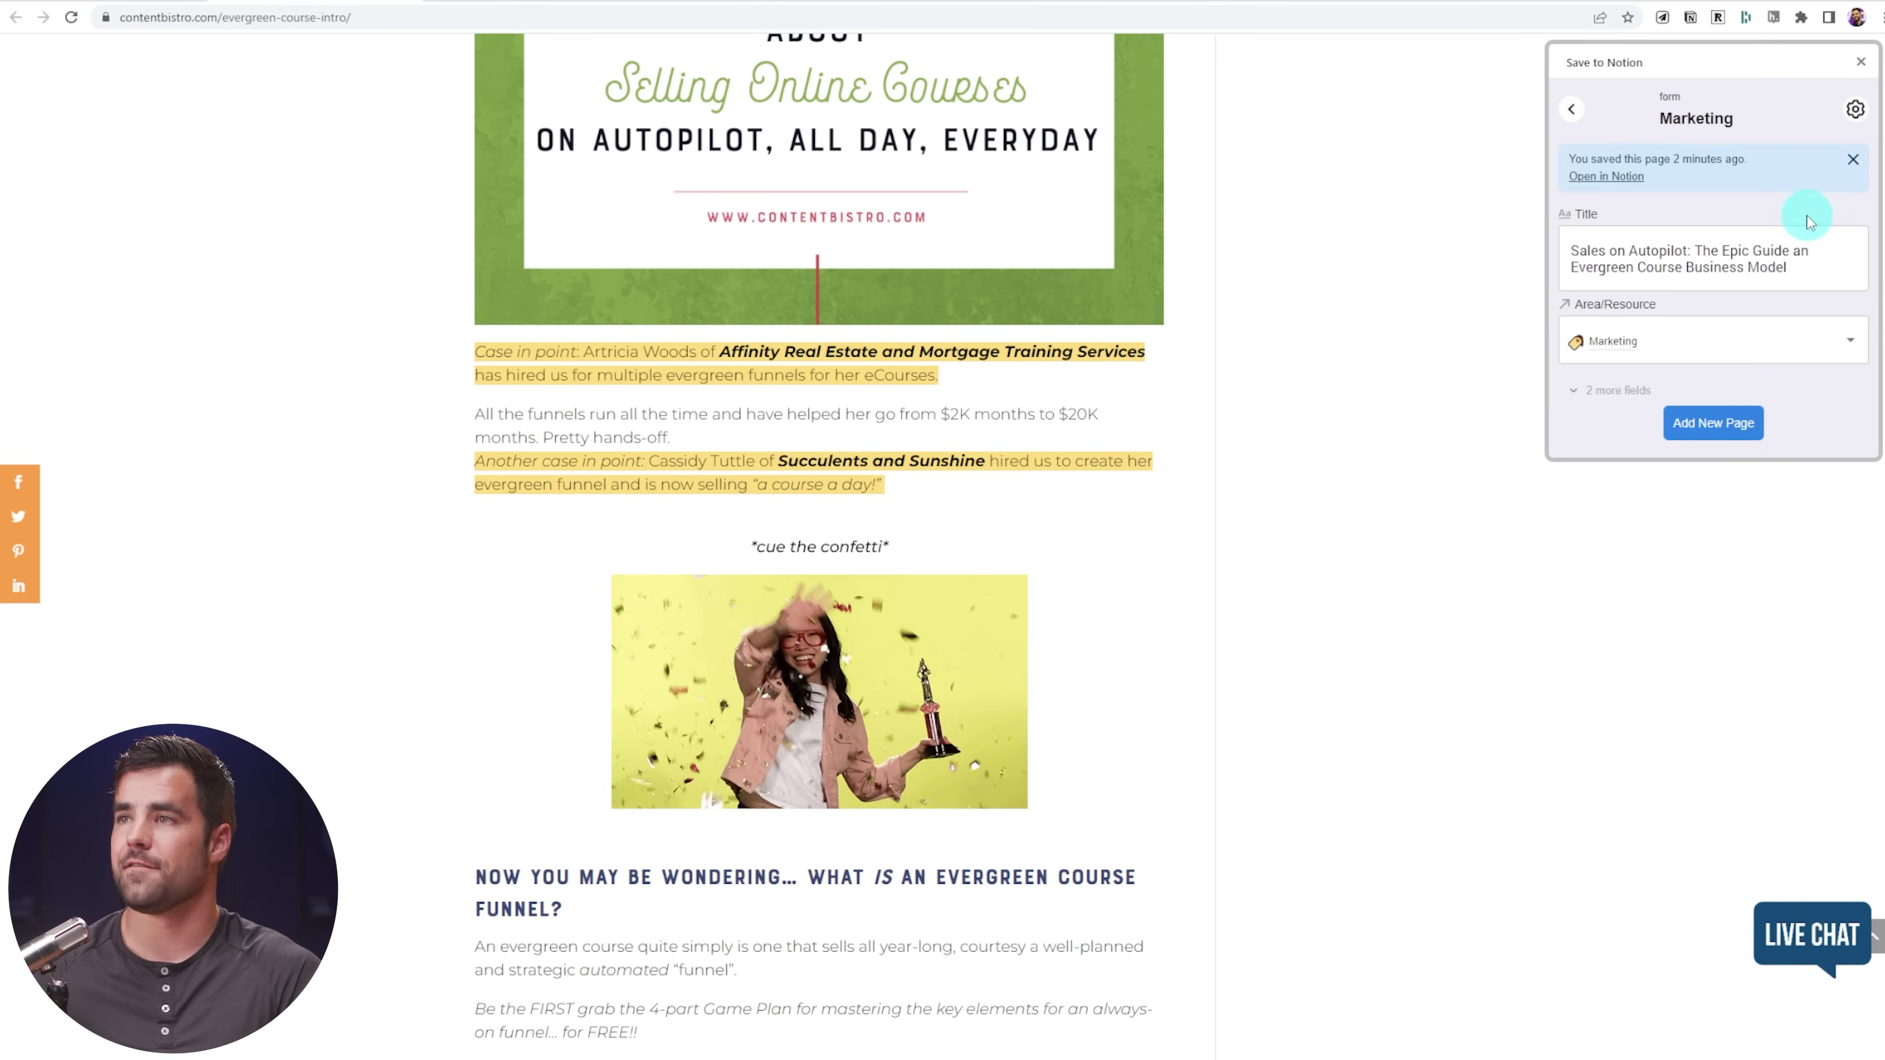
pyautogui.click(1855, 111)
pyautogui.click(1716, 365)
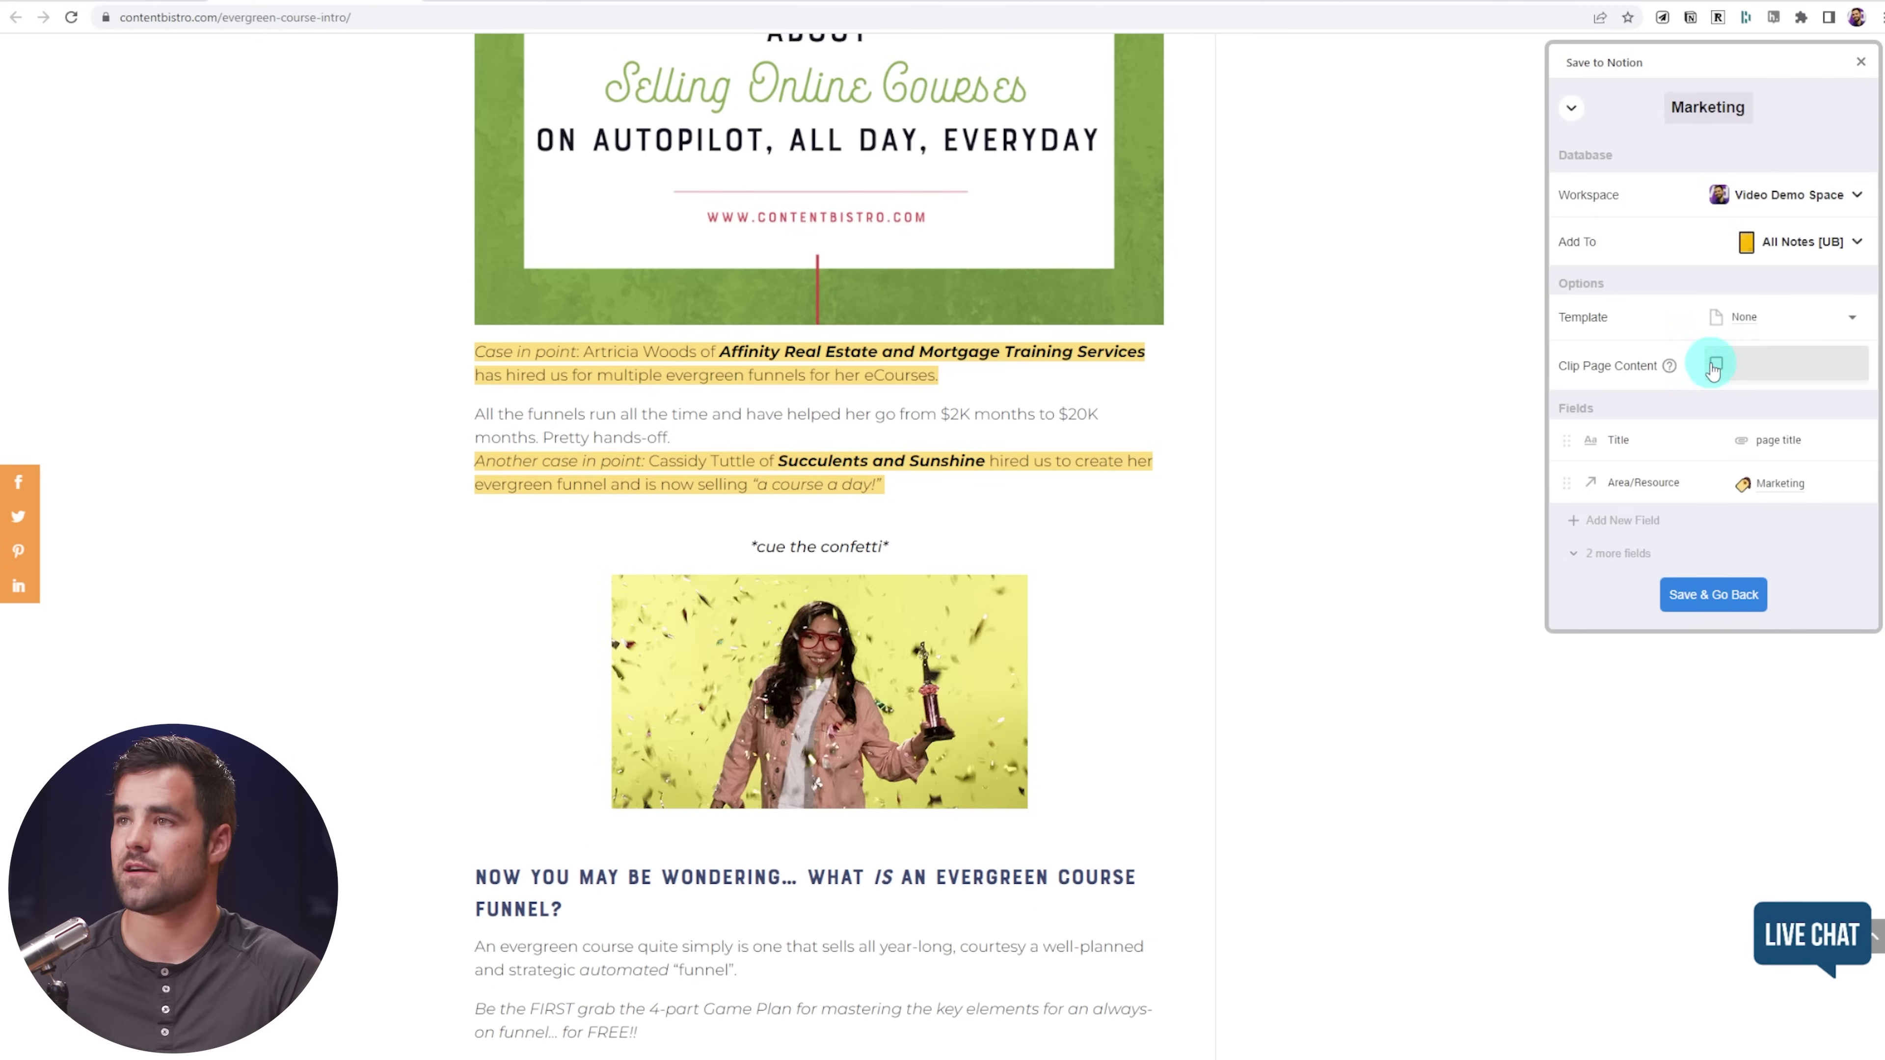
pyautogui.click(1713, 594)
pyautogui.click(1860, 61)
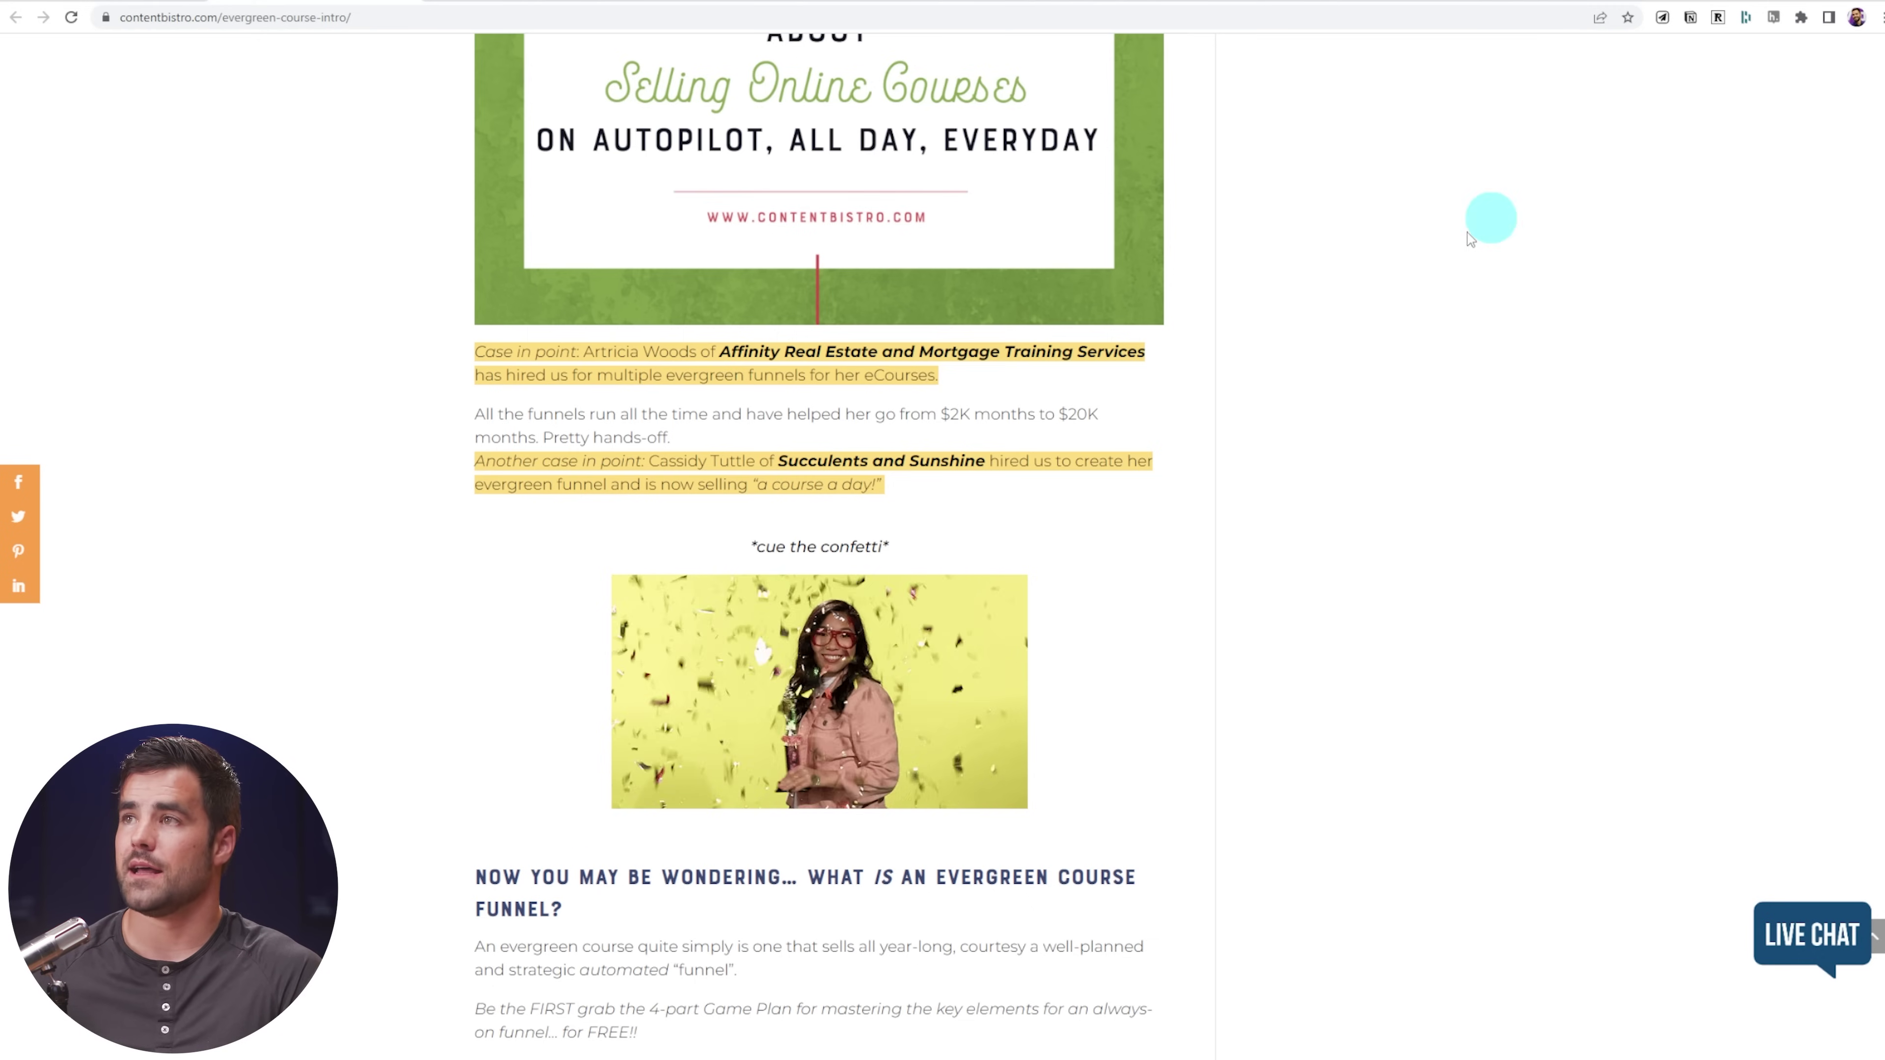
# Go to the College Info Geek speed-reading article and save it as a new page with the Marketing form.
pyautogui.scroll(-1, 1312, 391)
pyautogui.scroll(15, 1335, 408)
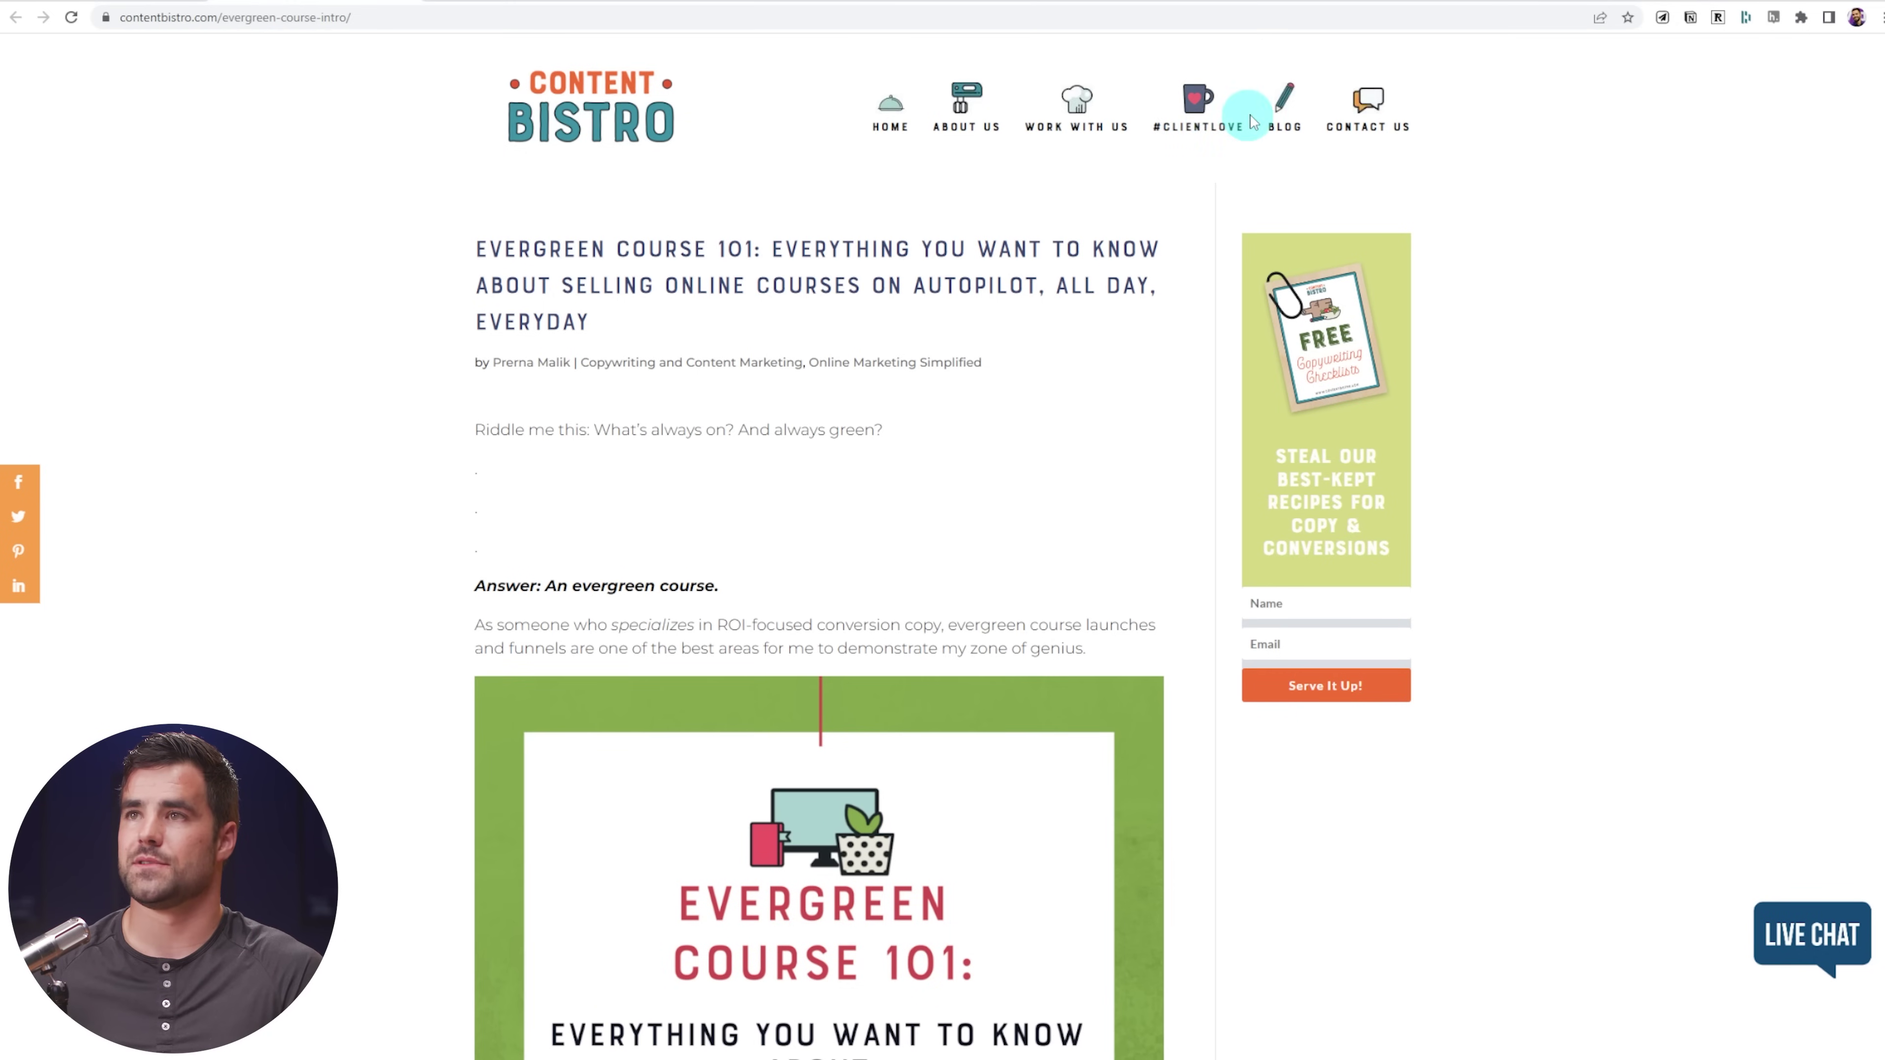
pyautogui.scroll(-2, 1704, 518)
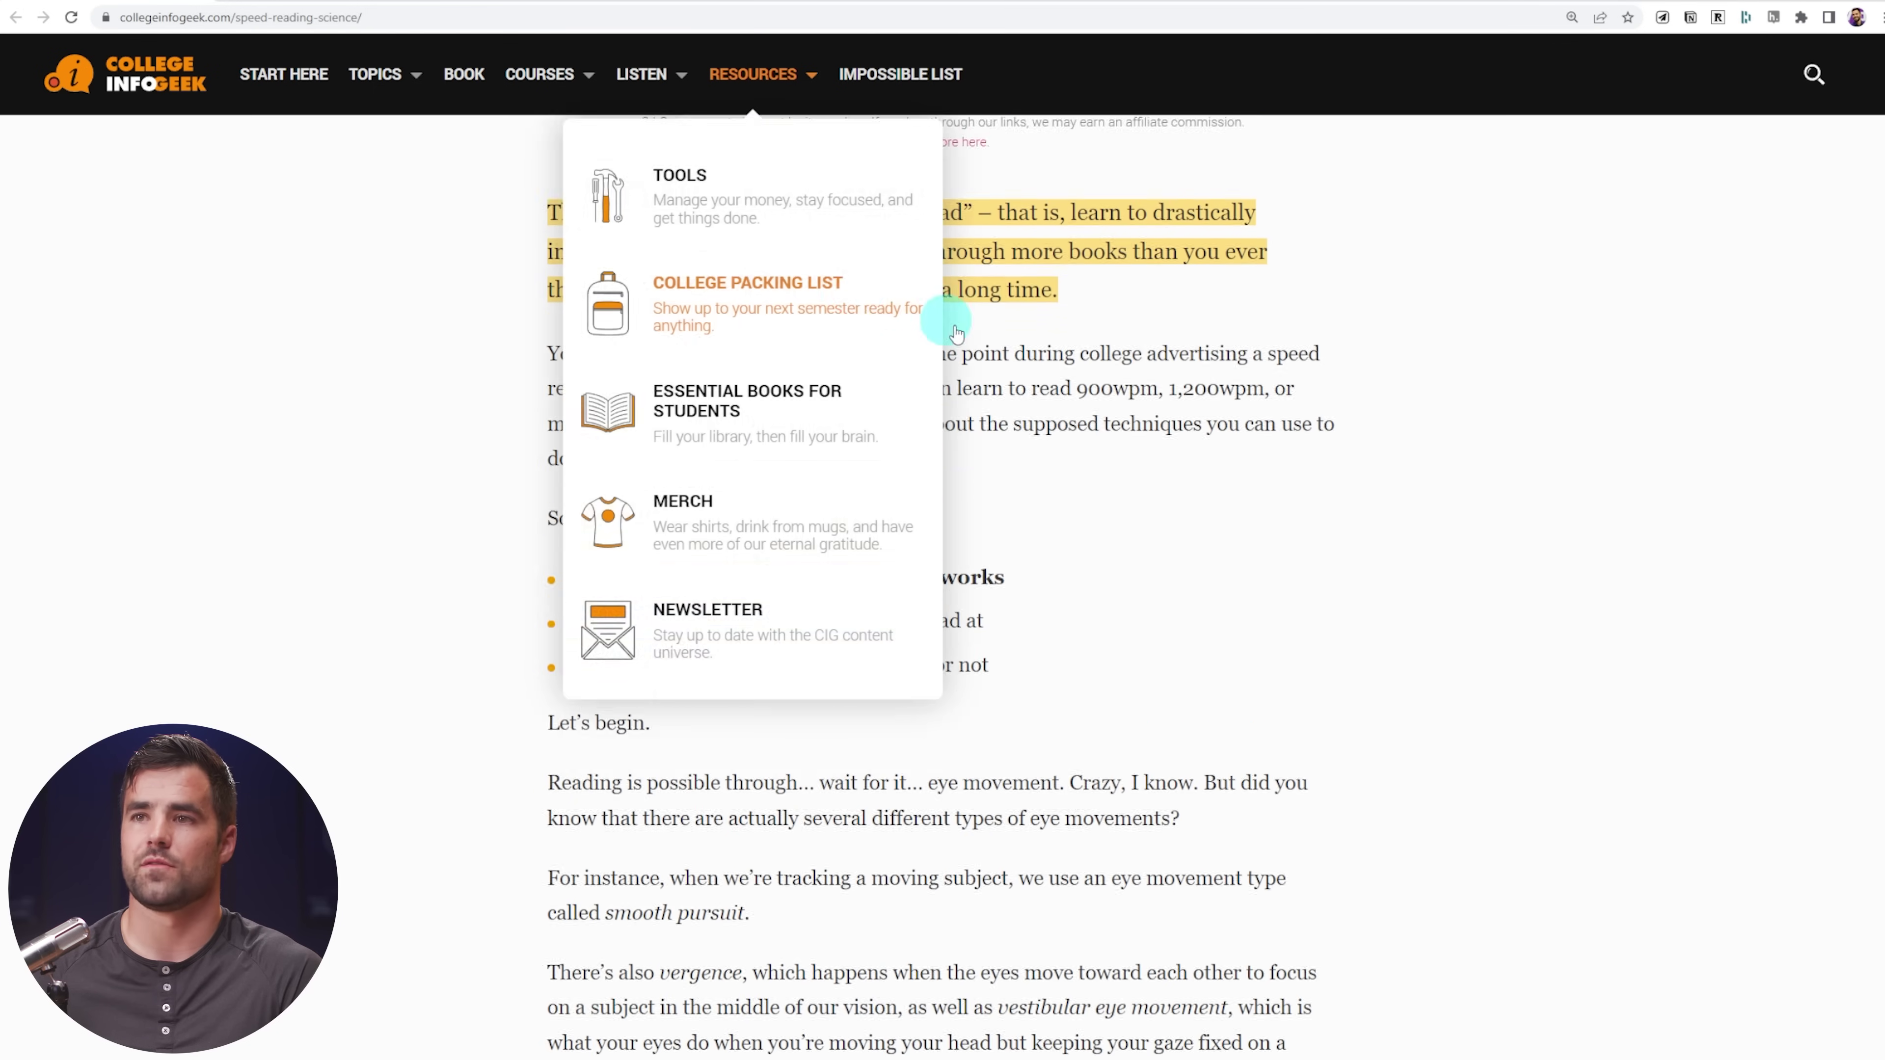
pyautogui.scroll(-5, 1393, 462)
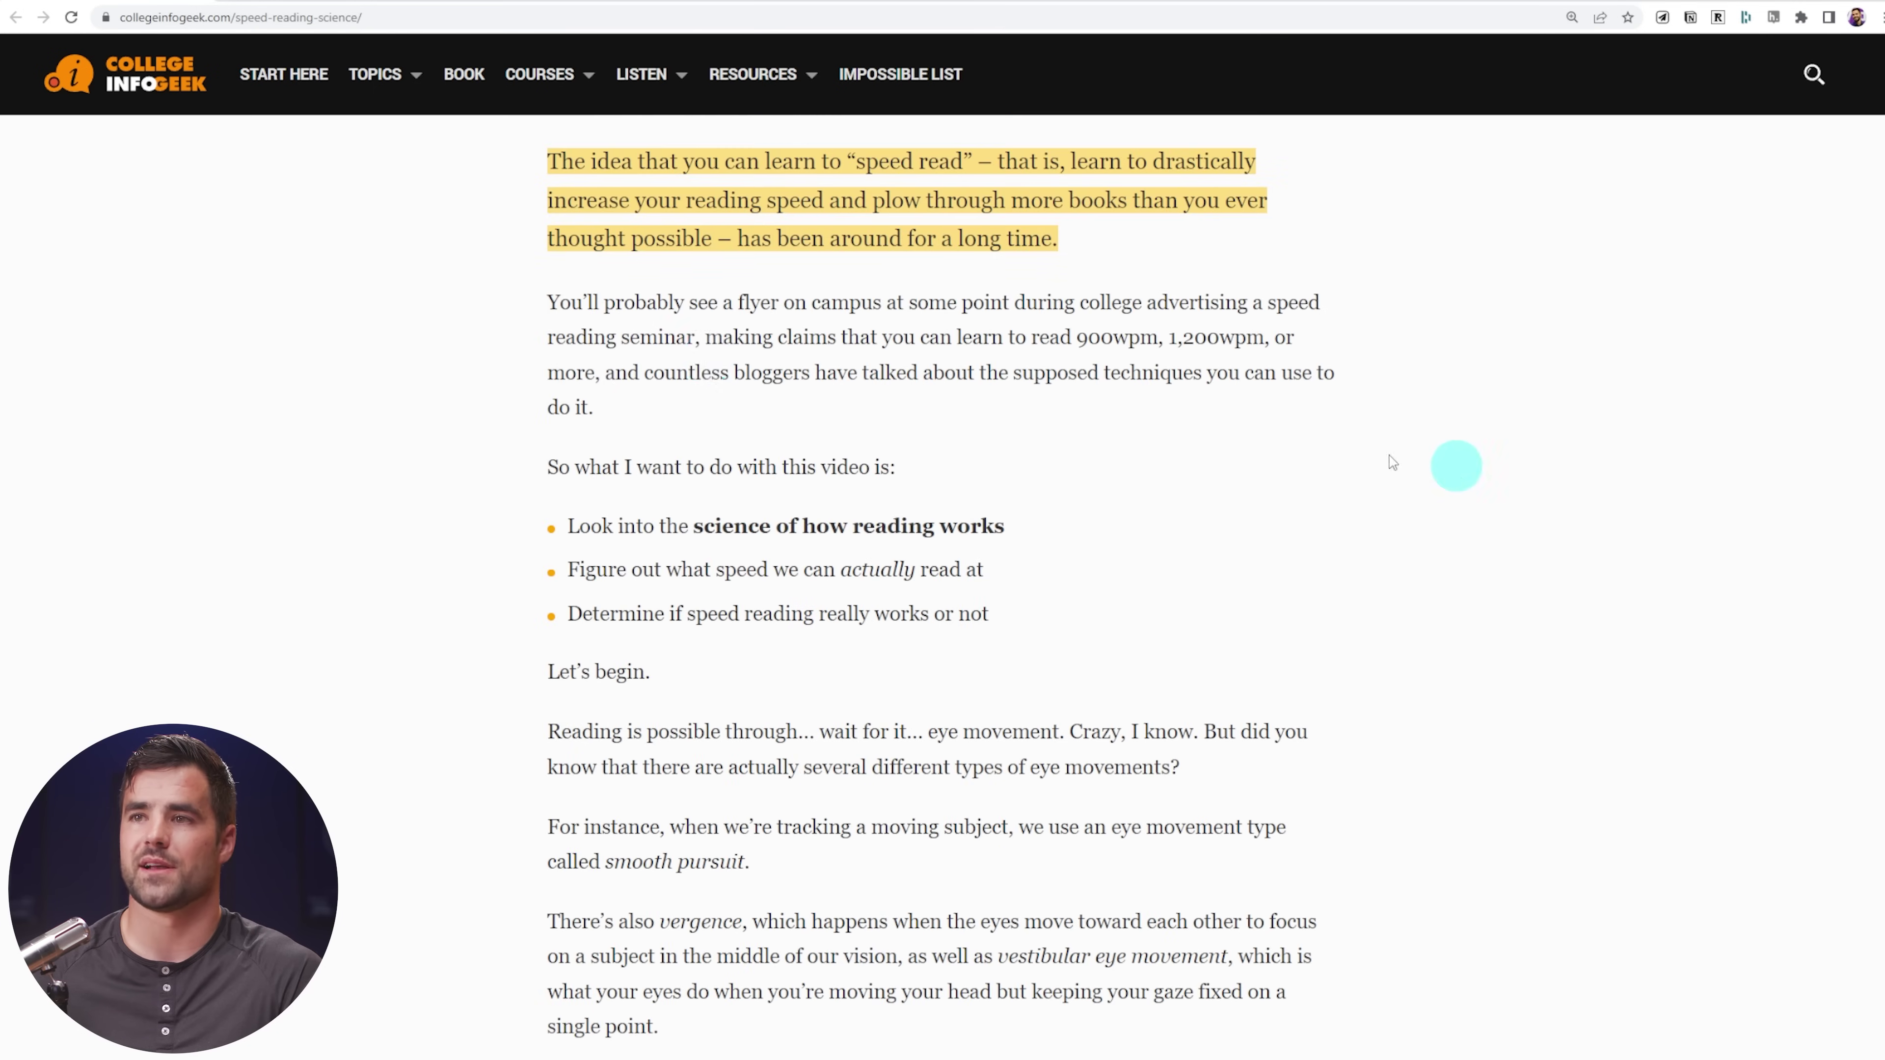
pyautogui.click(1665, 26)
pyautogui.click(1662, 303)
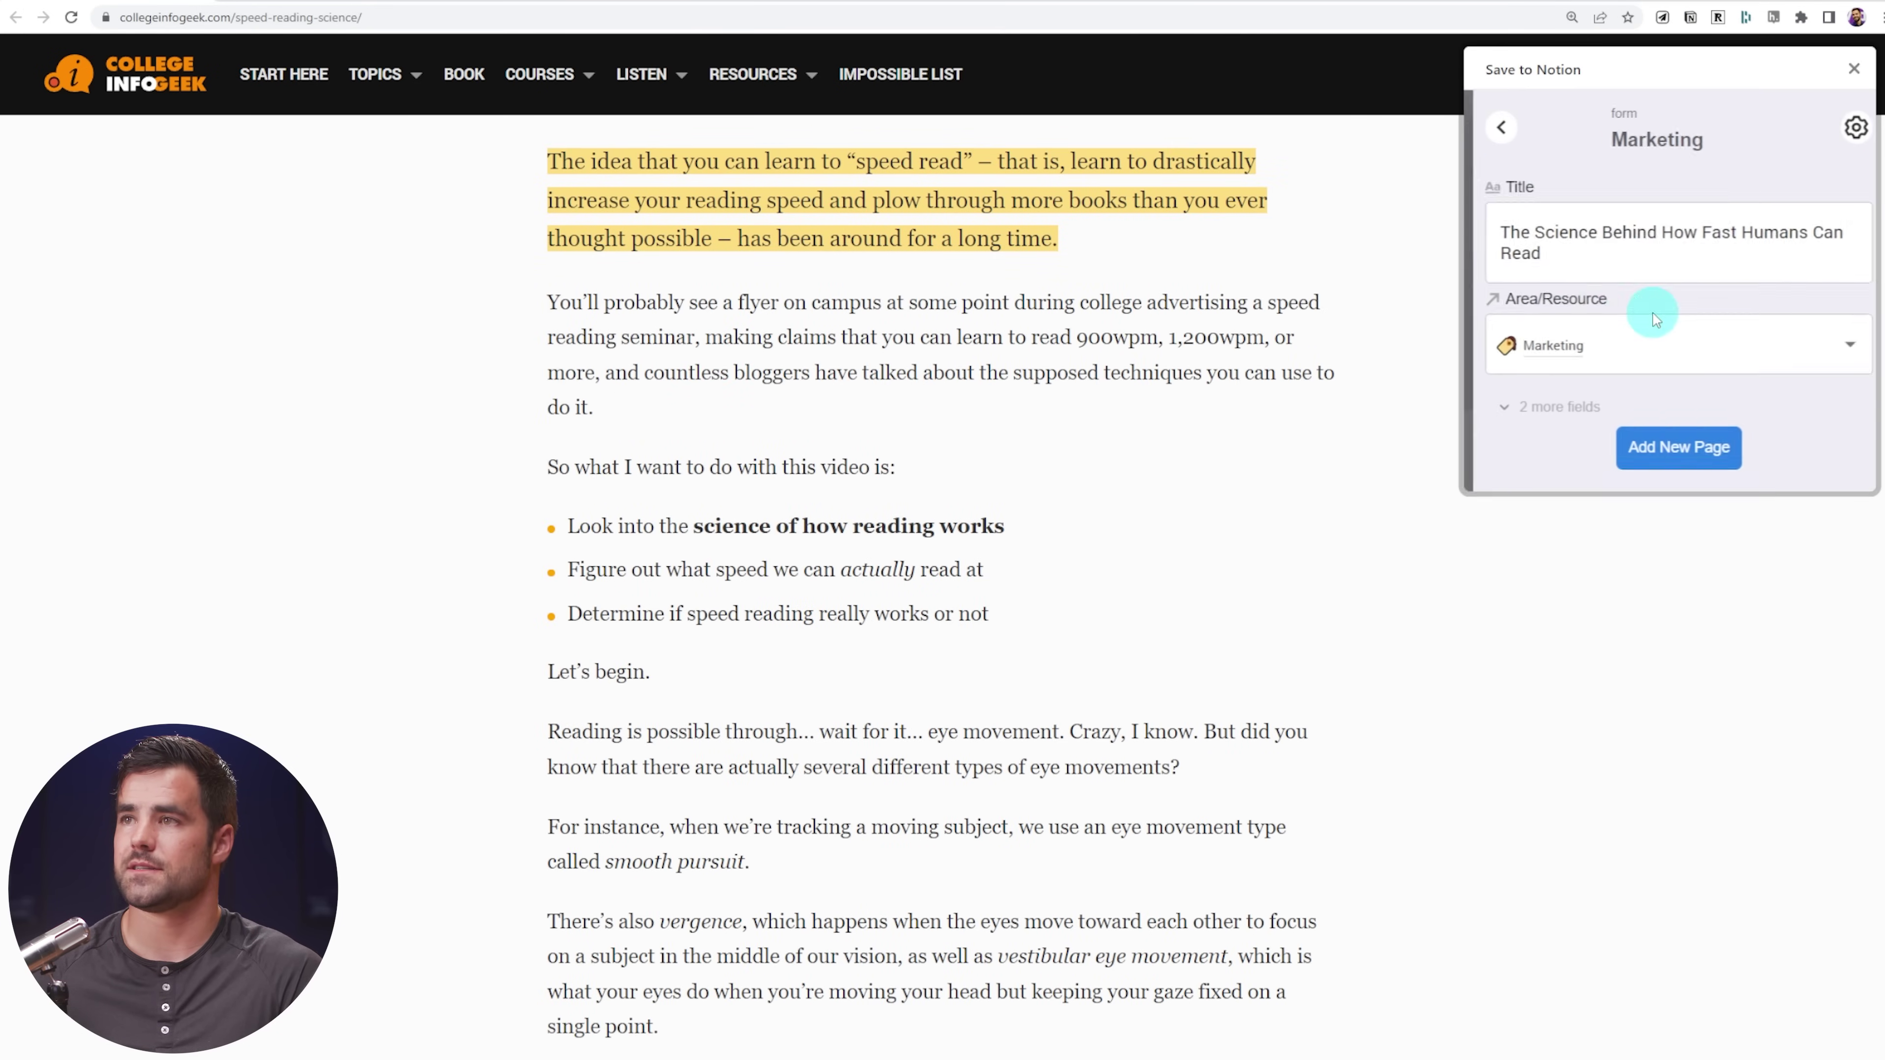
pyautogui.click(1691, 521)
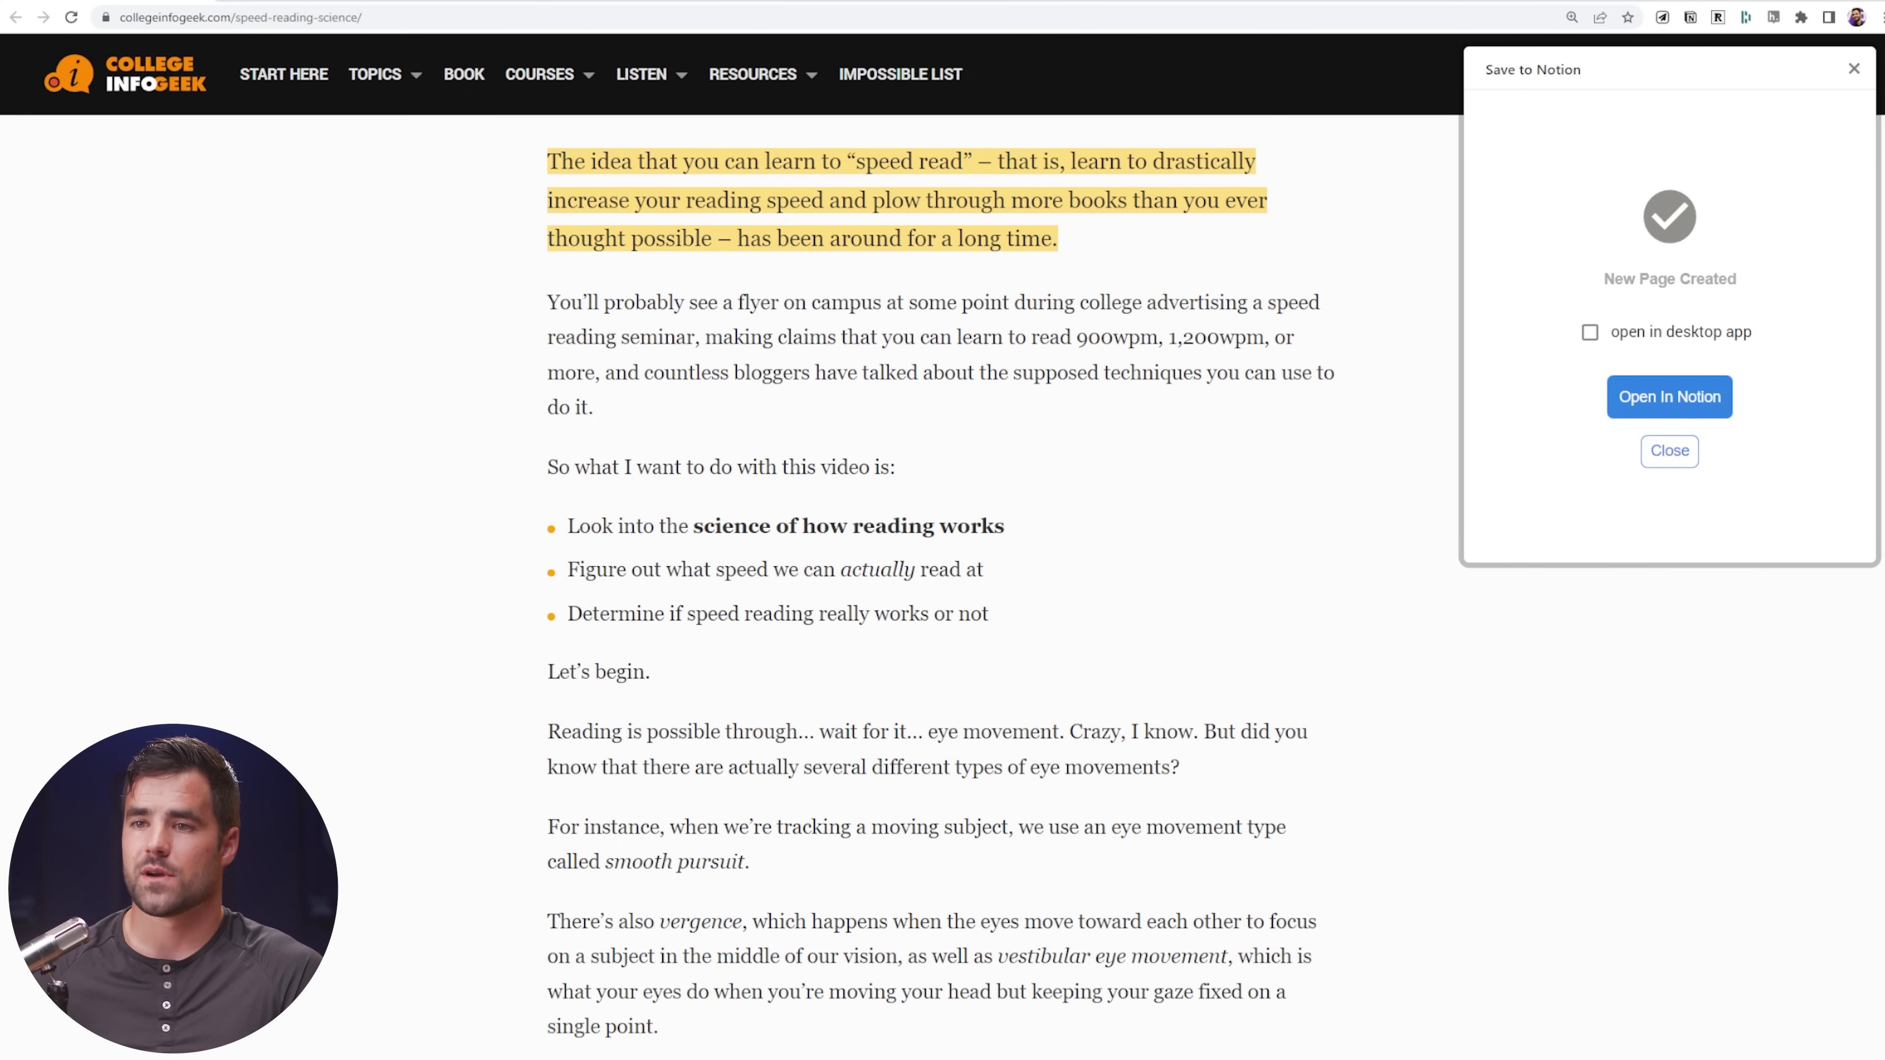
# Switch to the Marketing page in Notion, open the clip "The Science Behind How Fast Humans Can Read" and examine its clipped page content.
pyautogui.moveTo(526, 1059)
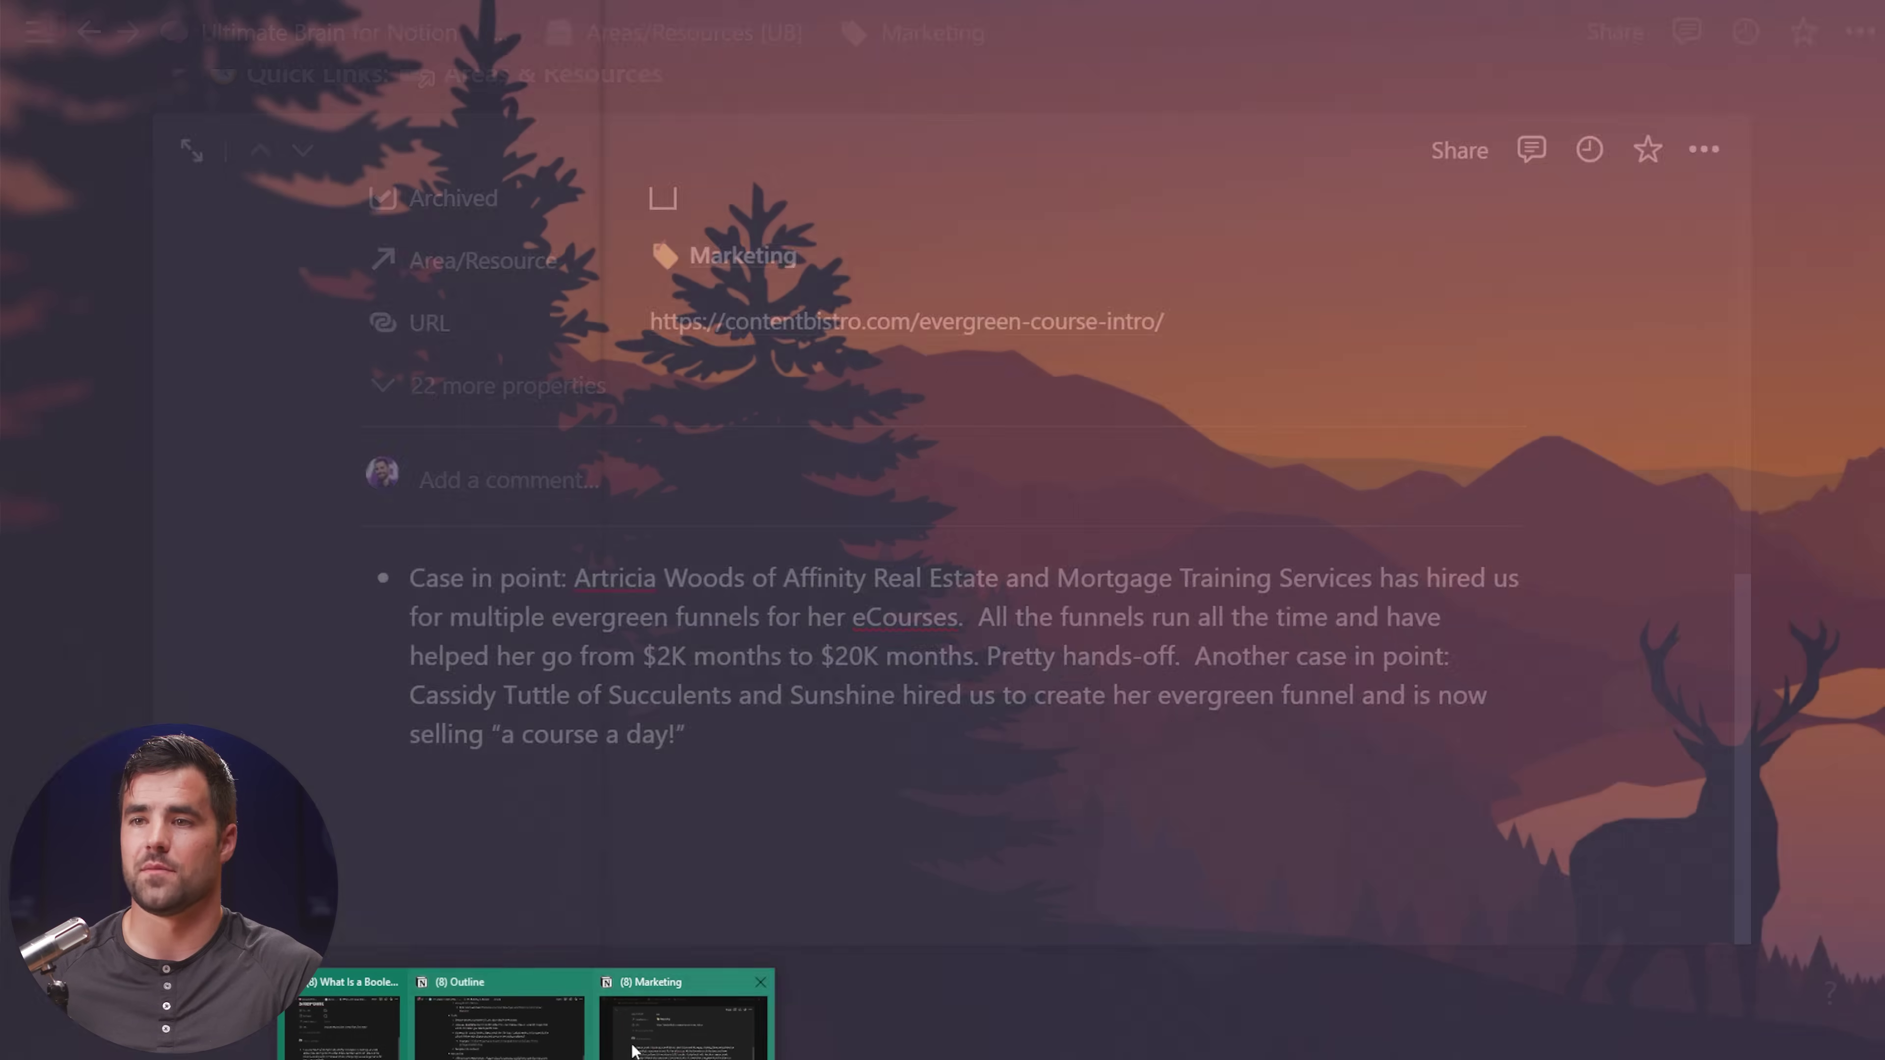
pyautogui.click(682, 1028)
pyautogui.click(1820, 265)
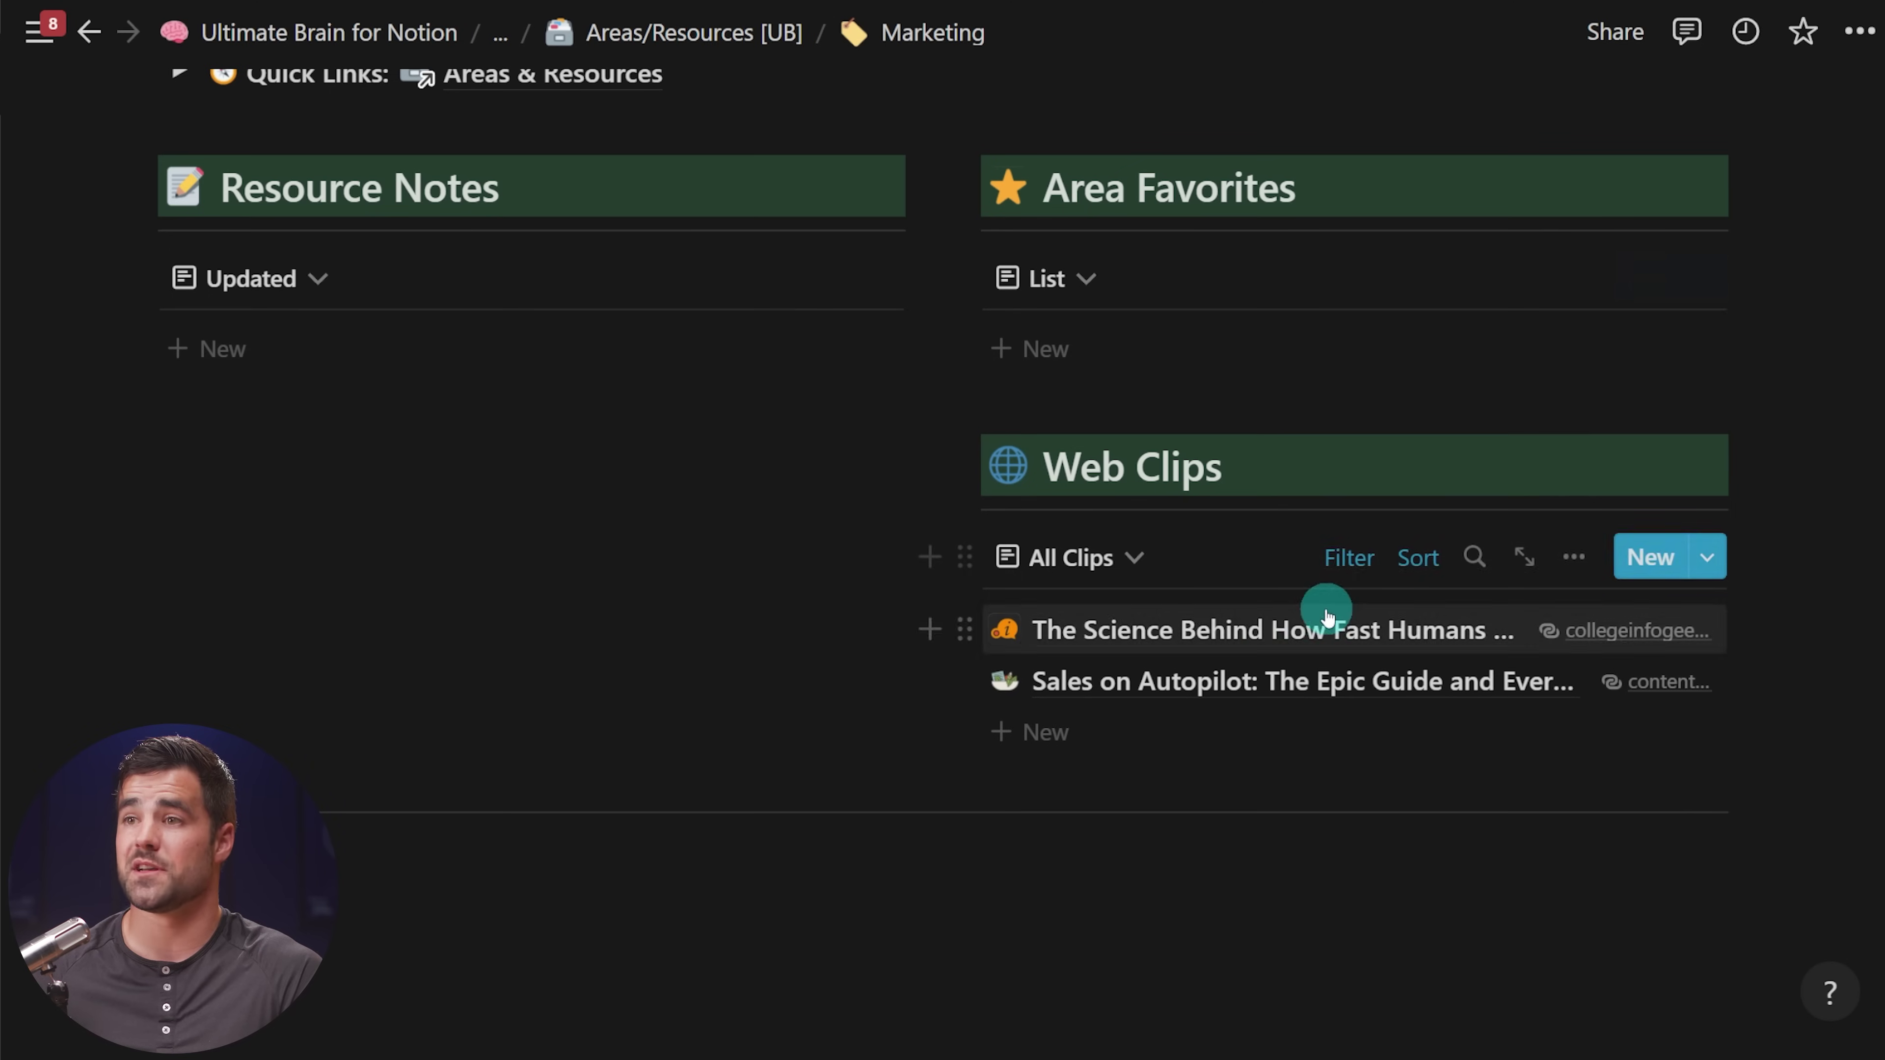
pyautogui.click(1291, 626)
pyautogui.scroll(-15, 1294, 510)
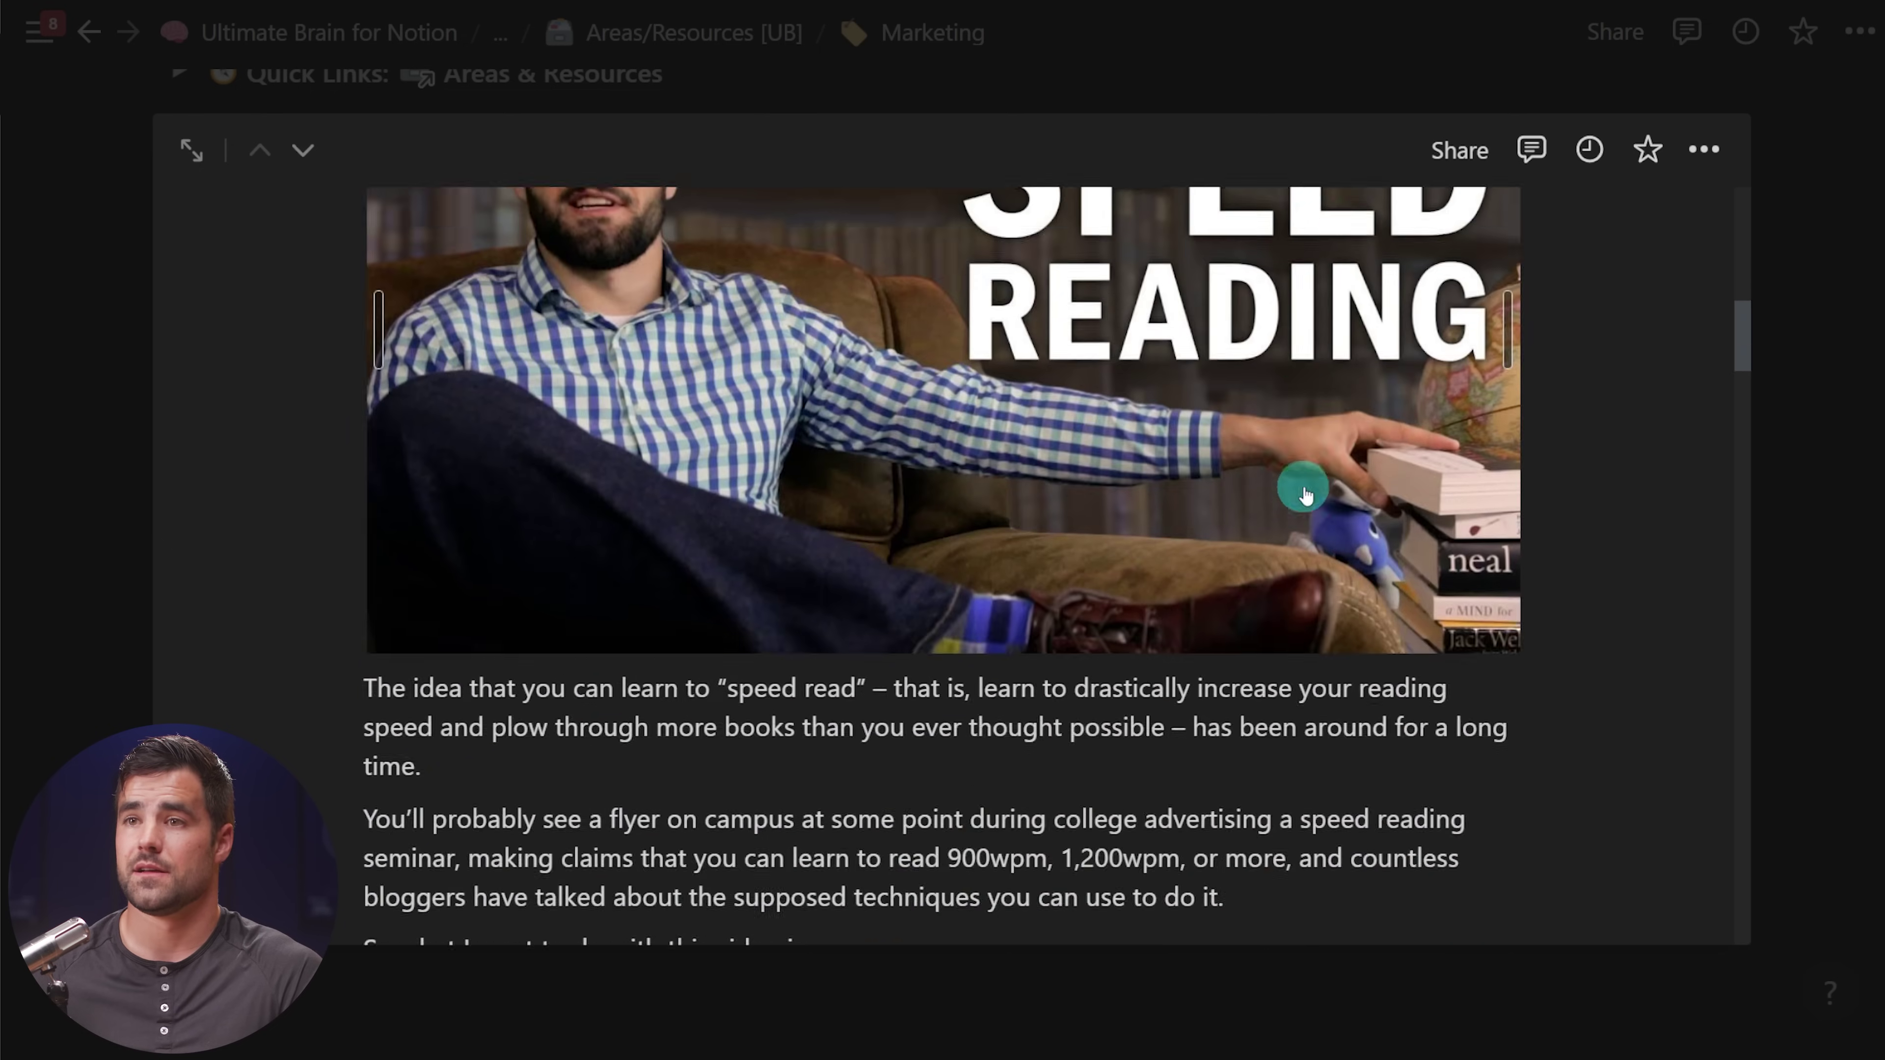
pyautogui.scroll(-8, 1305, 486)
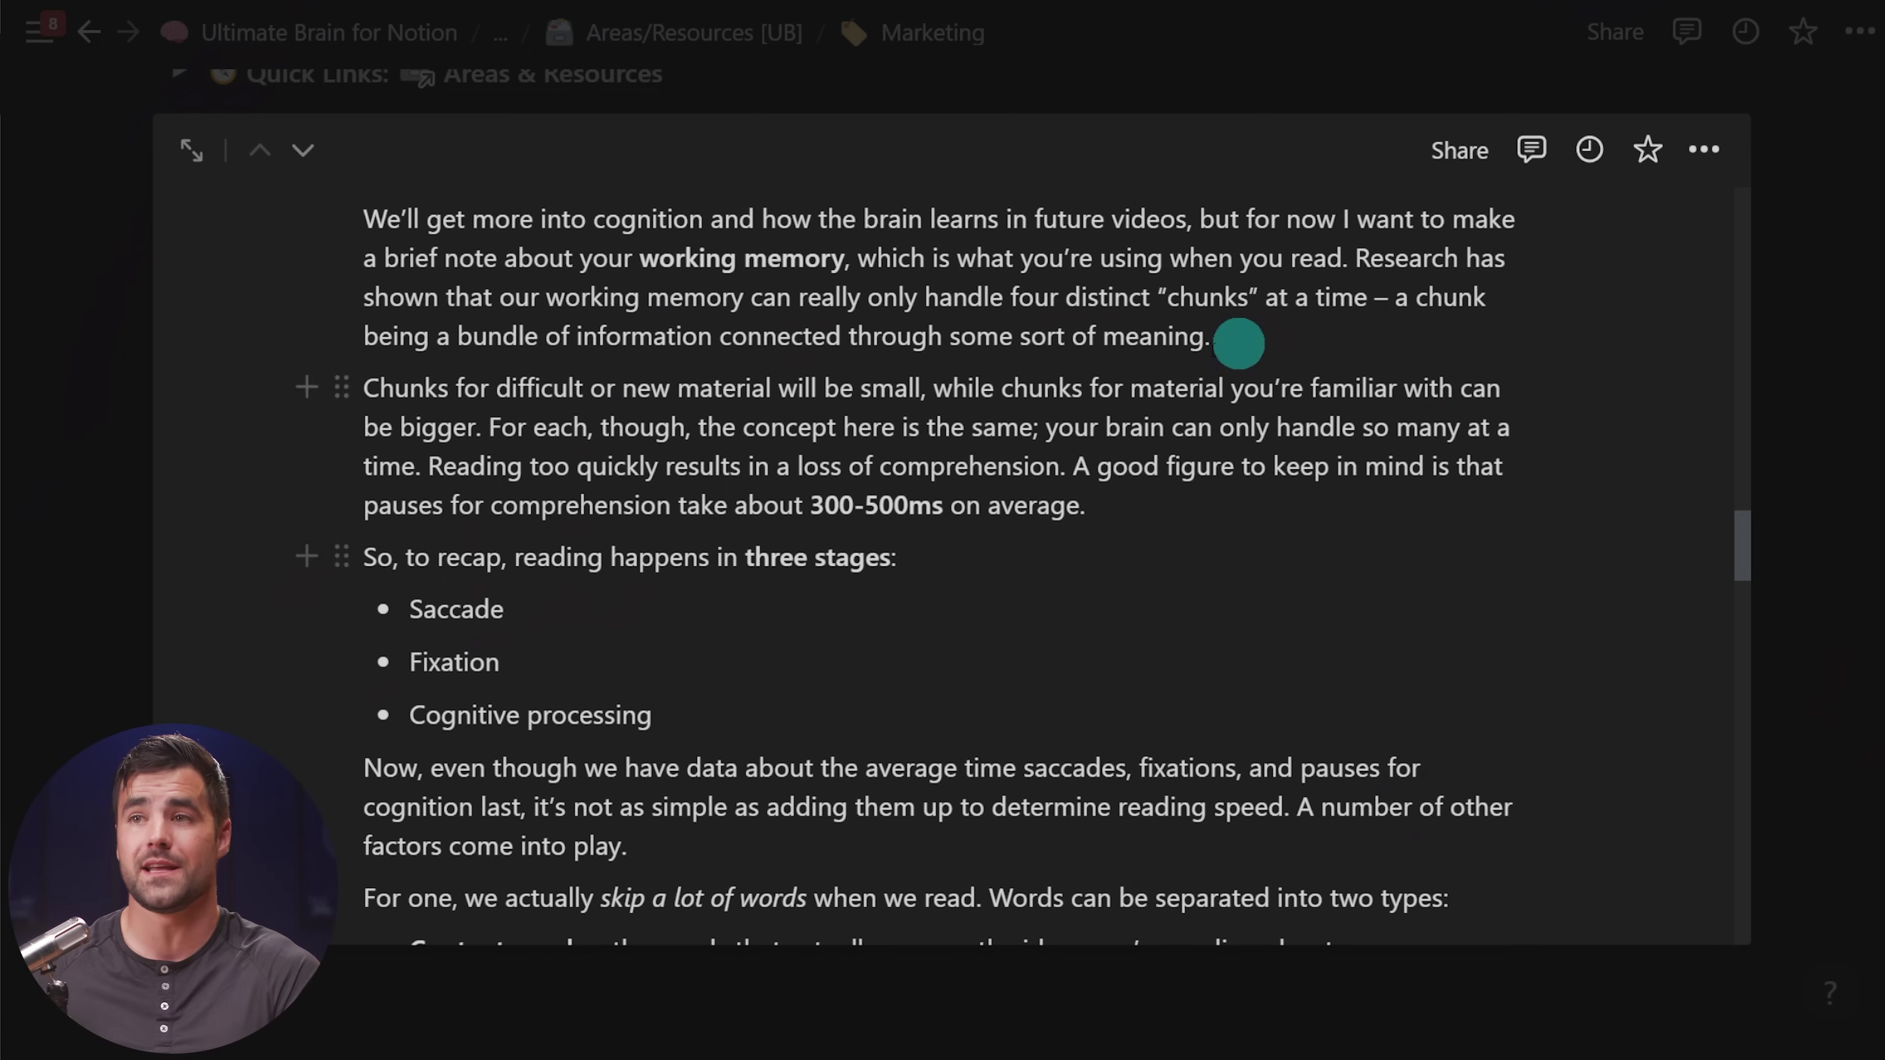
pyautogui.scroll(-20, 1238, 344)
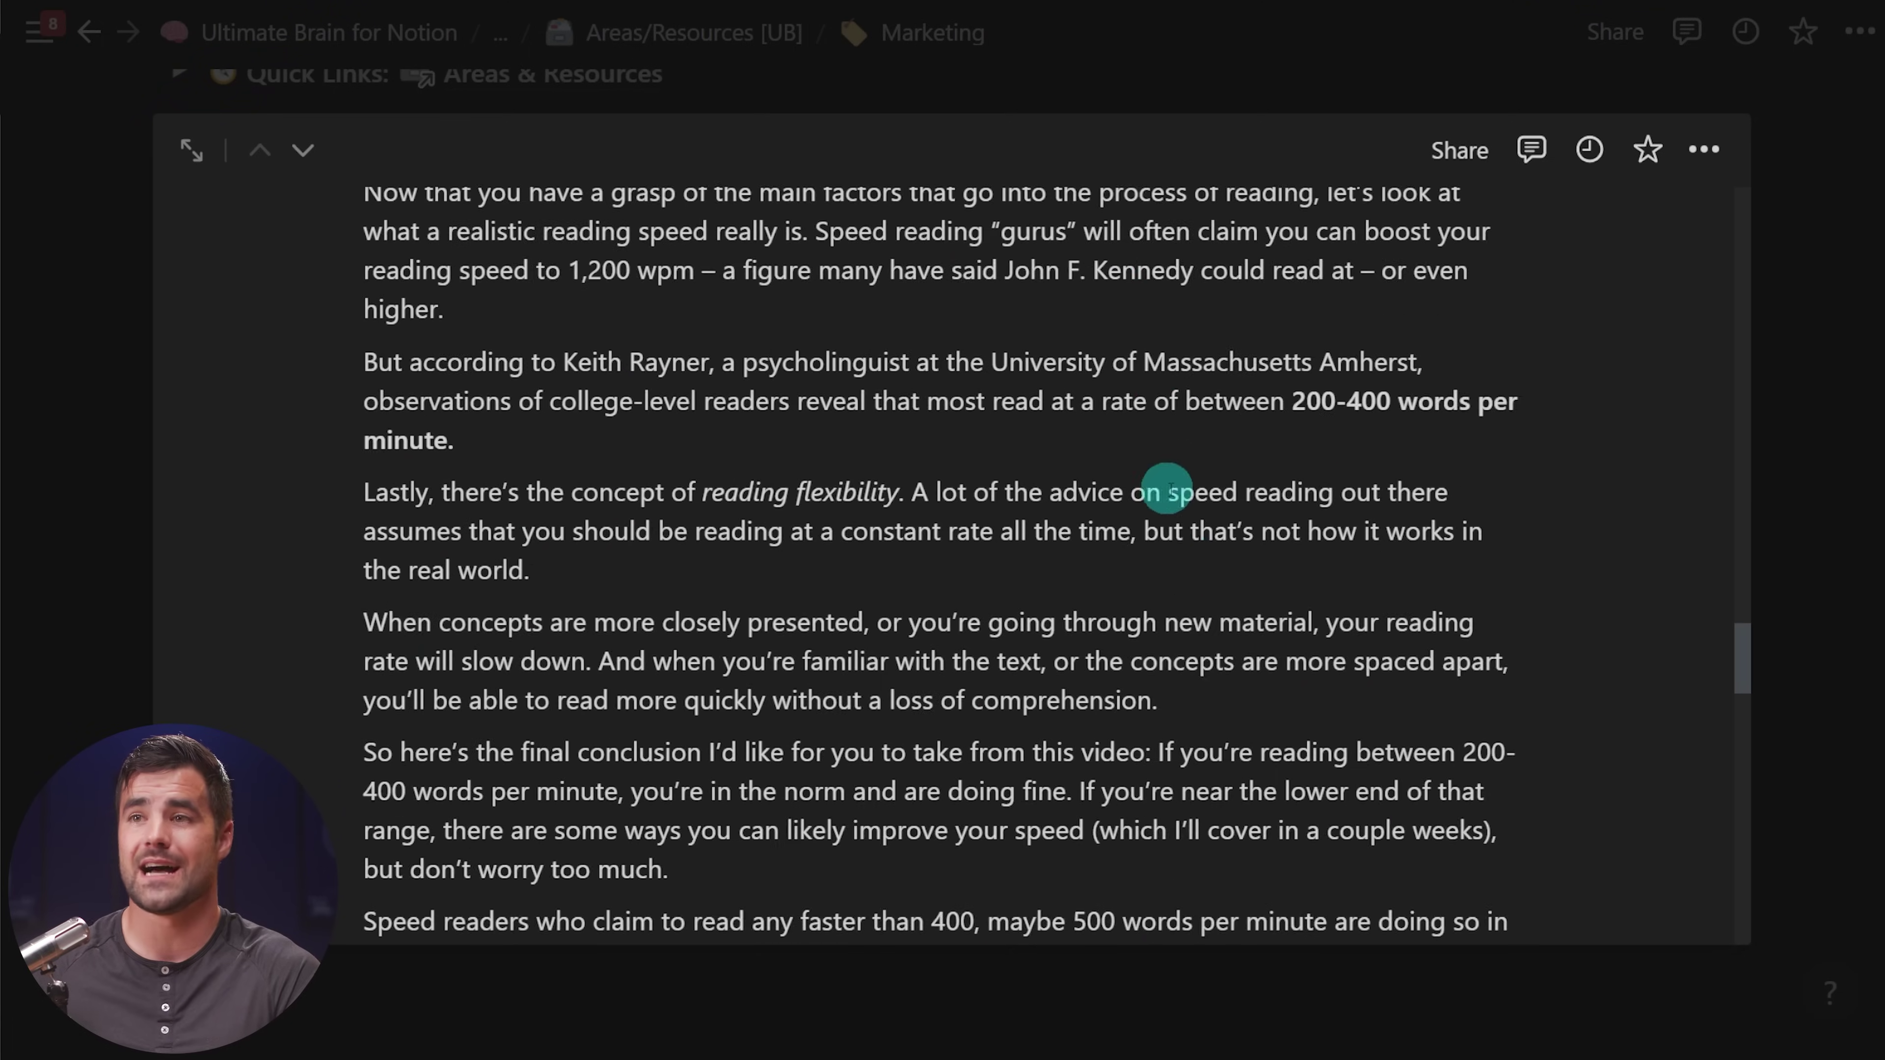
pyautogui.scroll(-8, 1213, 687)
pyautogui.scroll(16, 1215, 687)
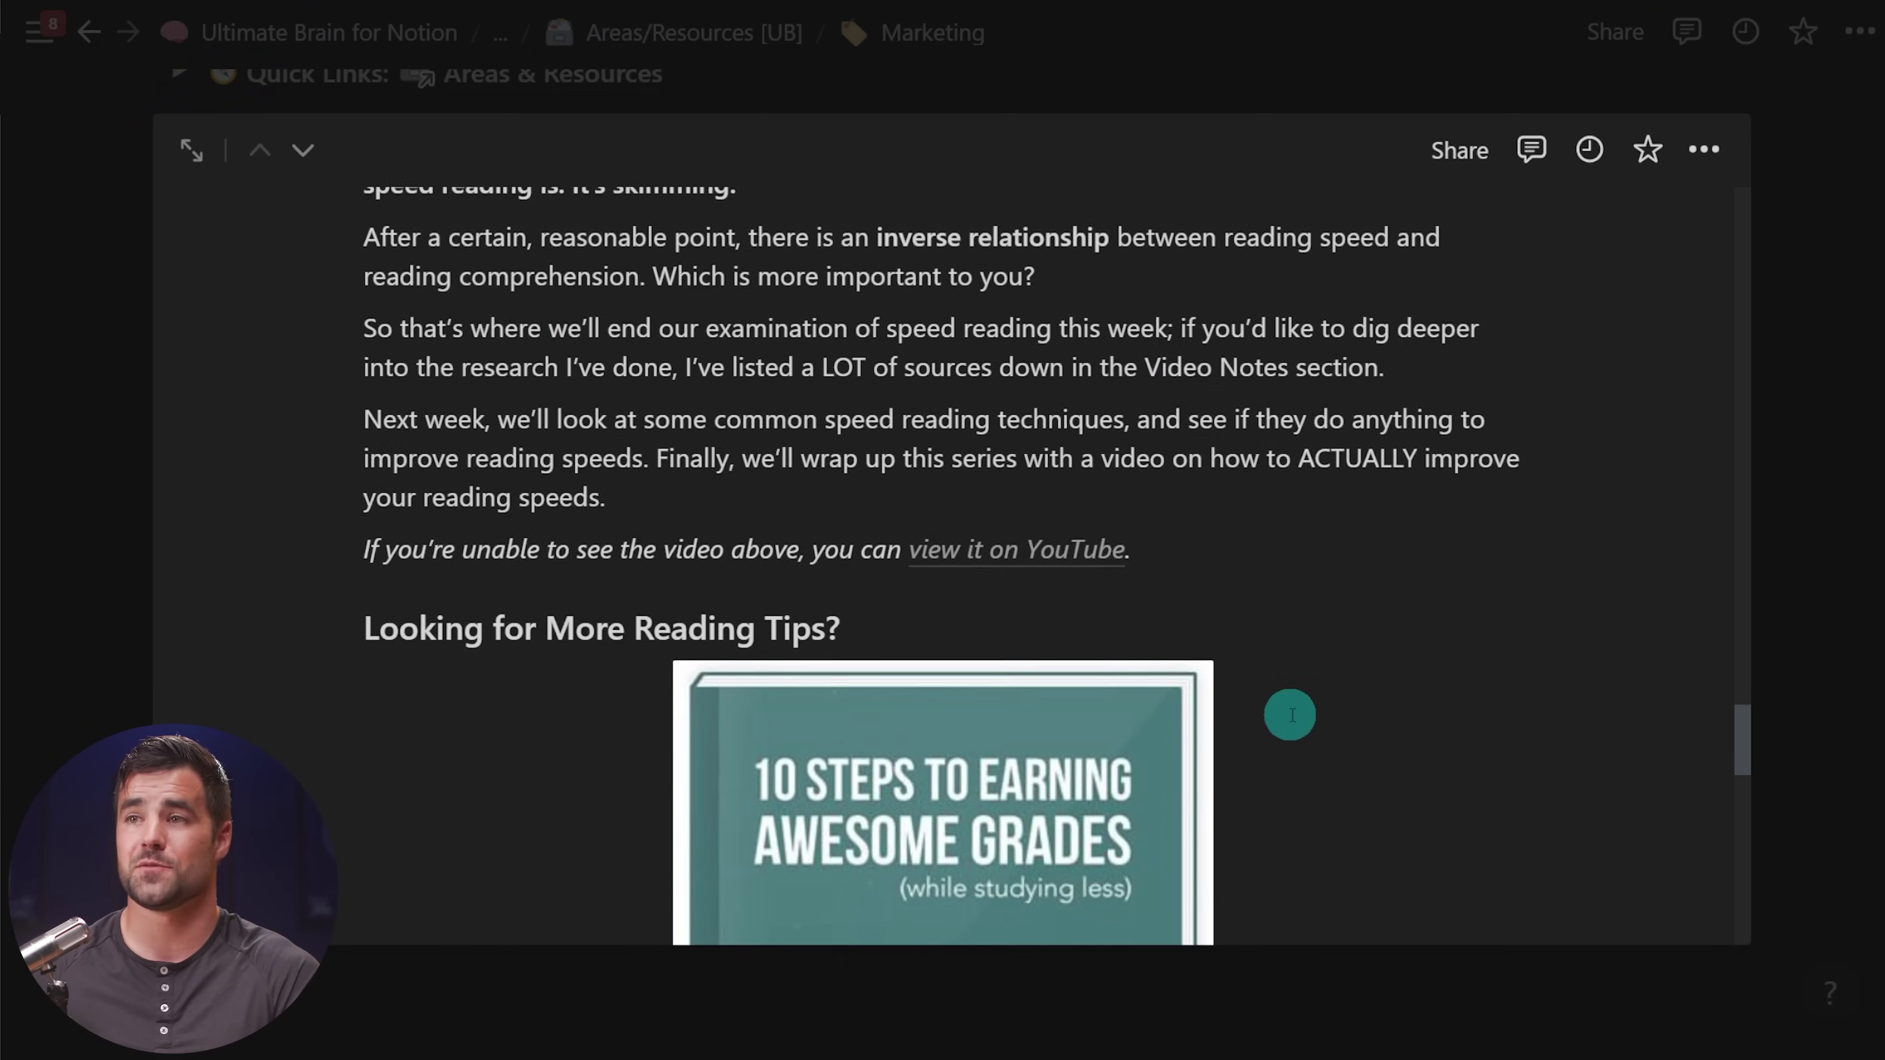
# Return to the speed-reading article in Chrome, dismiss the Save to Notion popup, and open the official Notion Web Clipper to view its options.
pyautogui.moveTo(347, 1024)
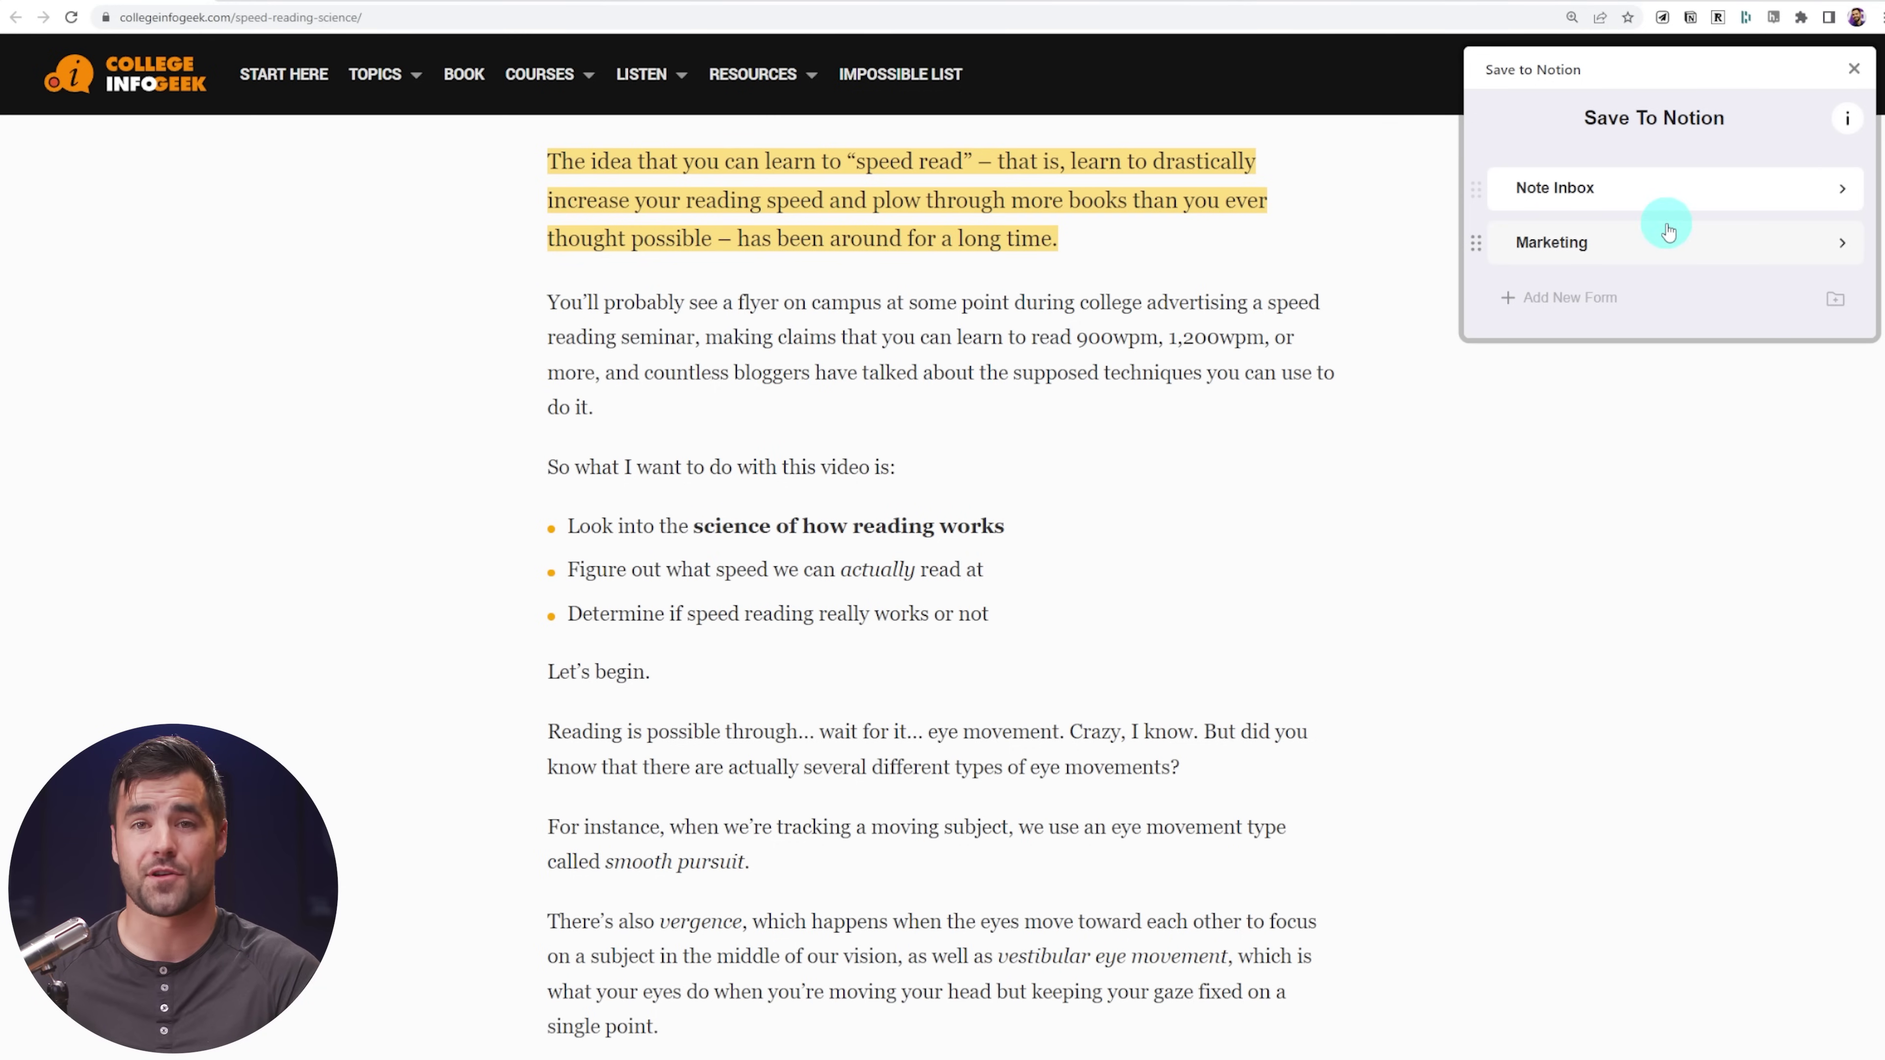
pyautogui.click(1852, 69)
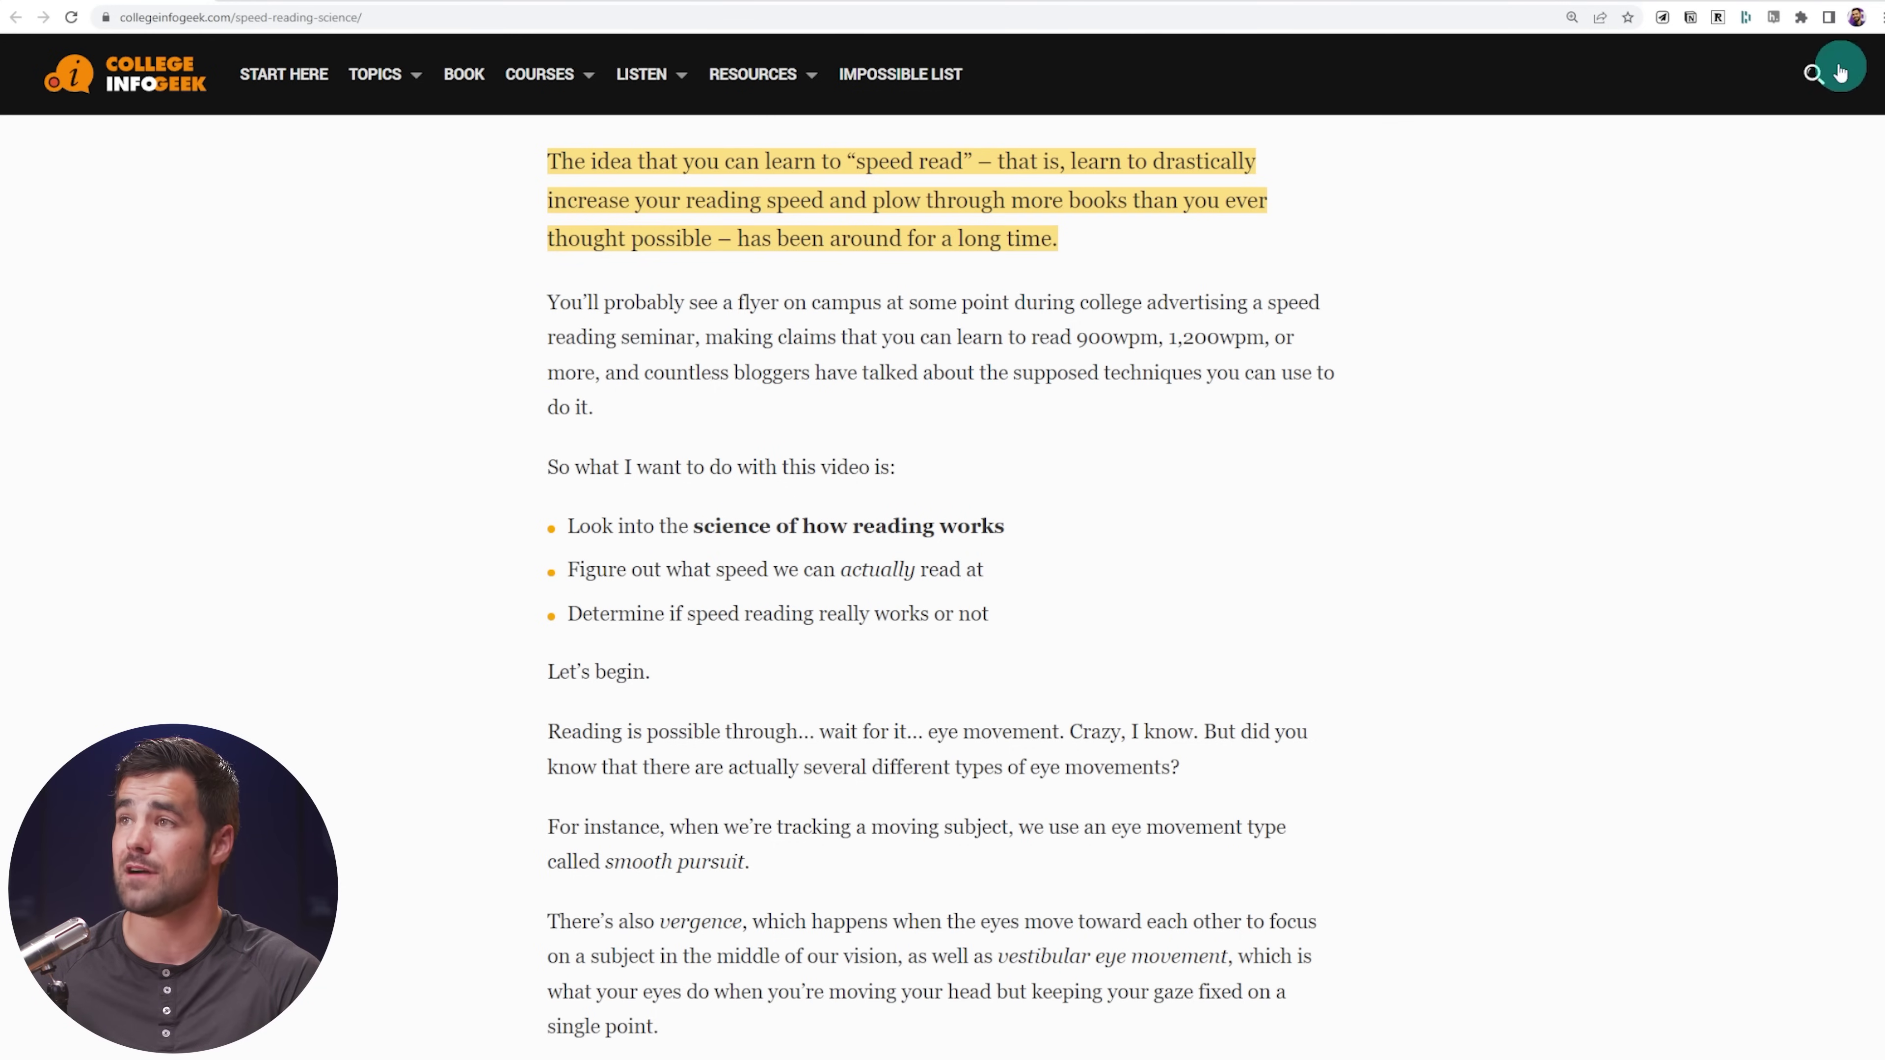
pyautogui.click(1692, 19)
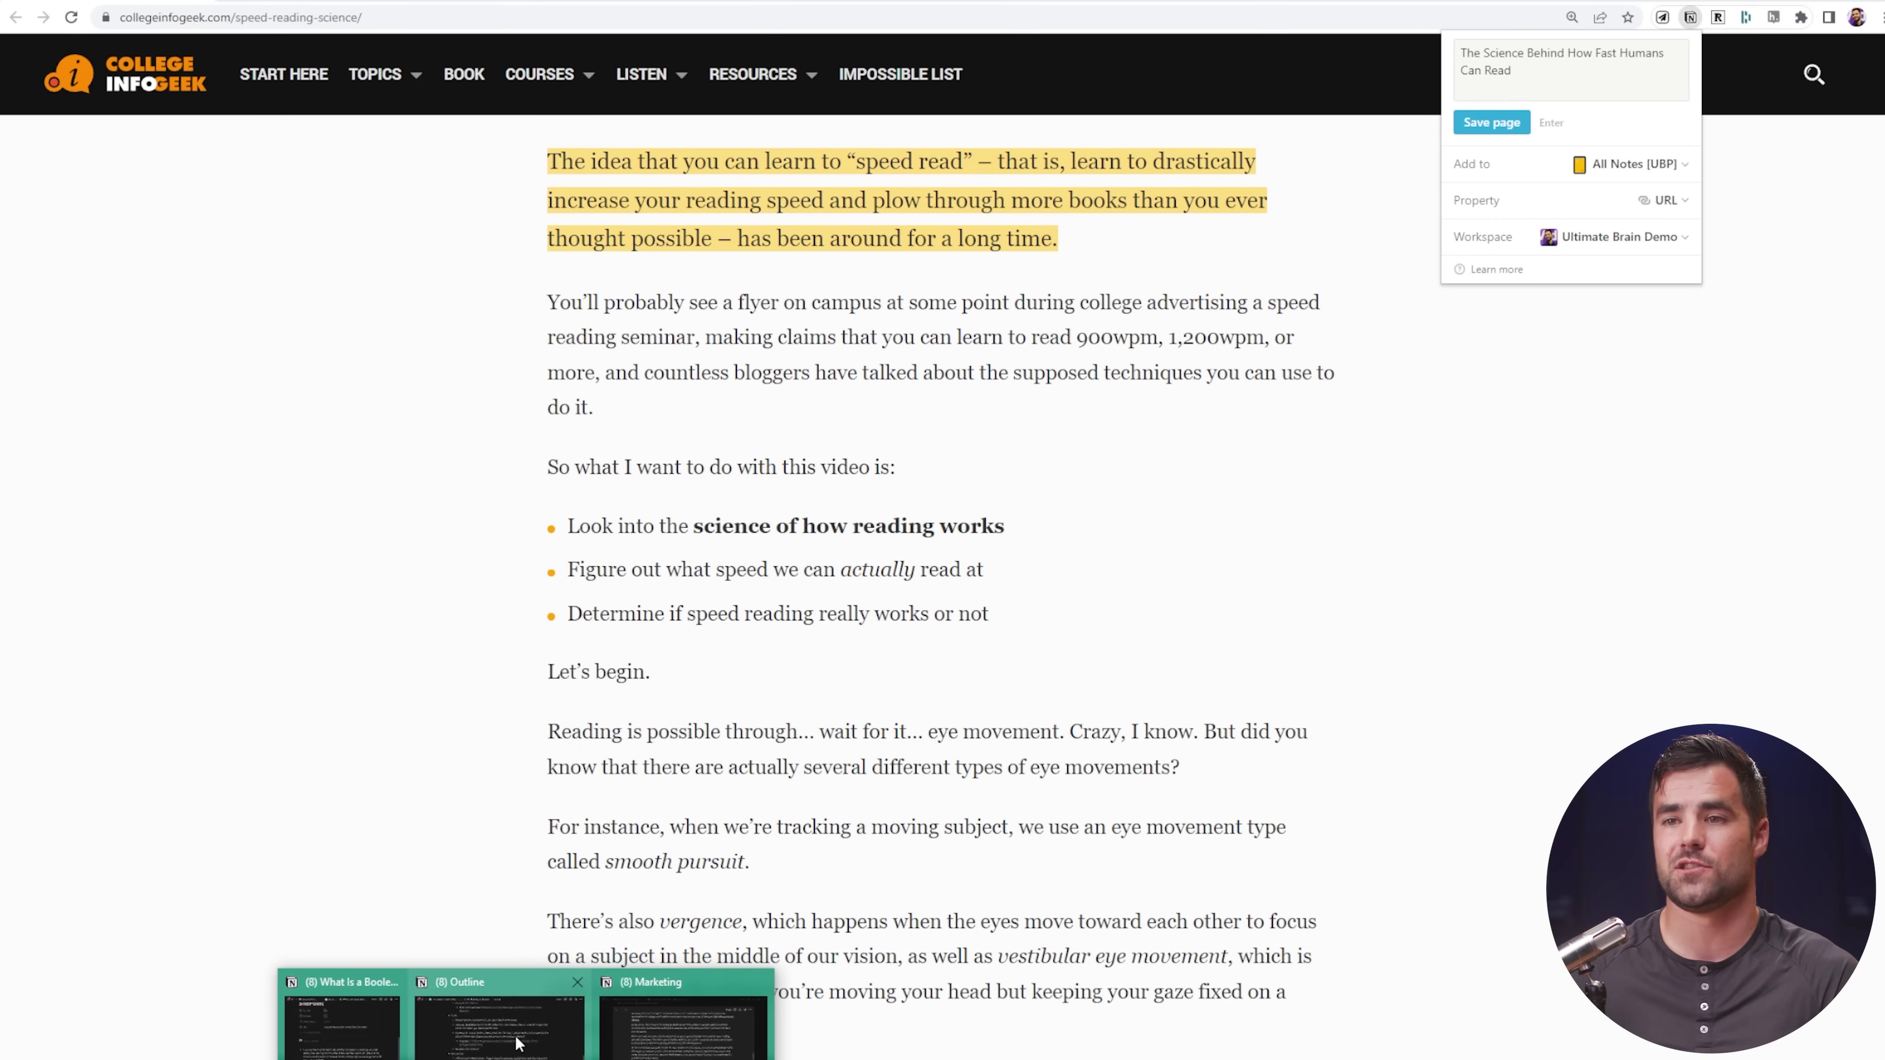
# Switch to the Marketing page in Notion, close the open clip, and change to the College Info Geek workspace.
pyautogui.click(627, 1053)
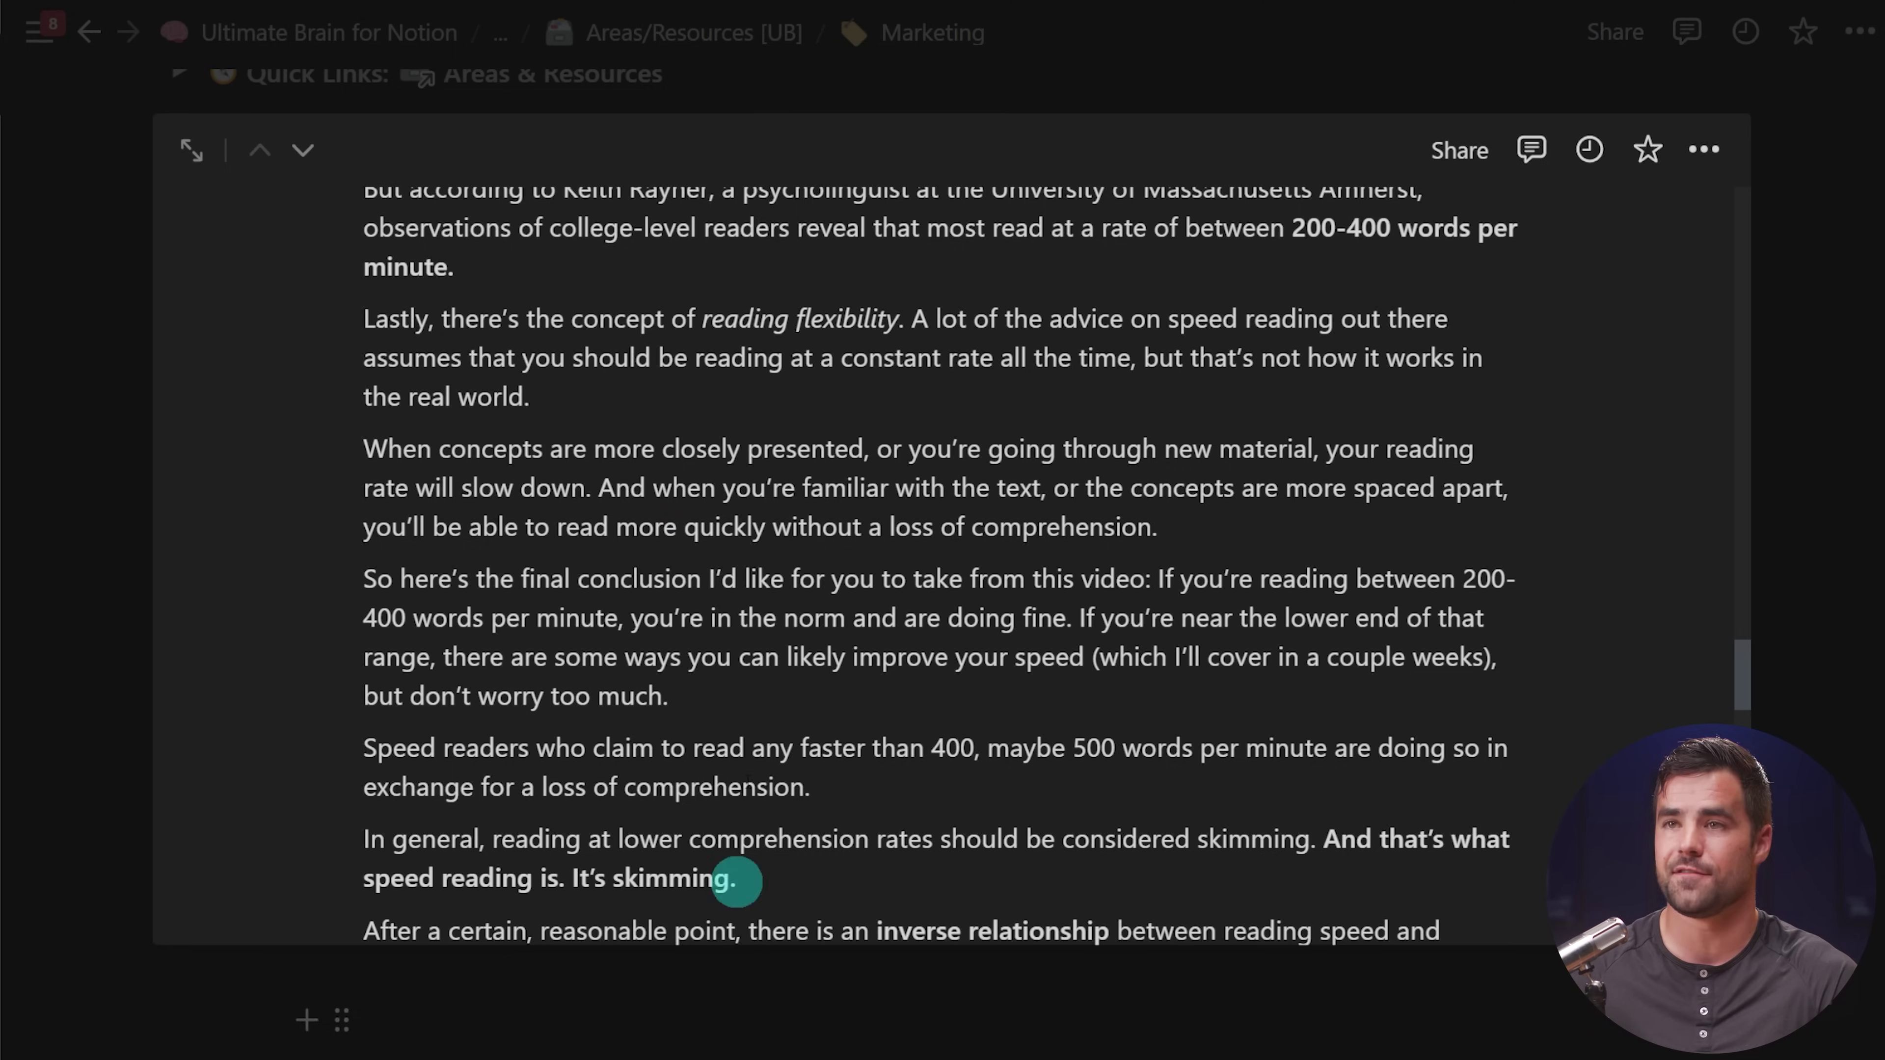
pyautogui.click(750, 83)
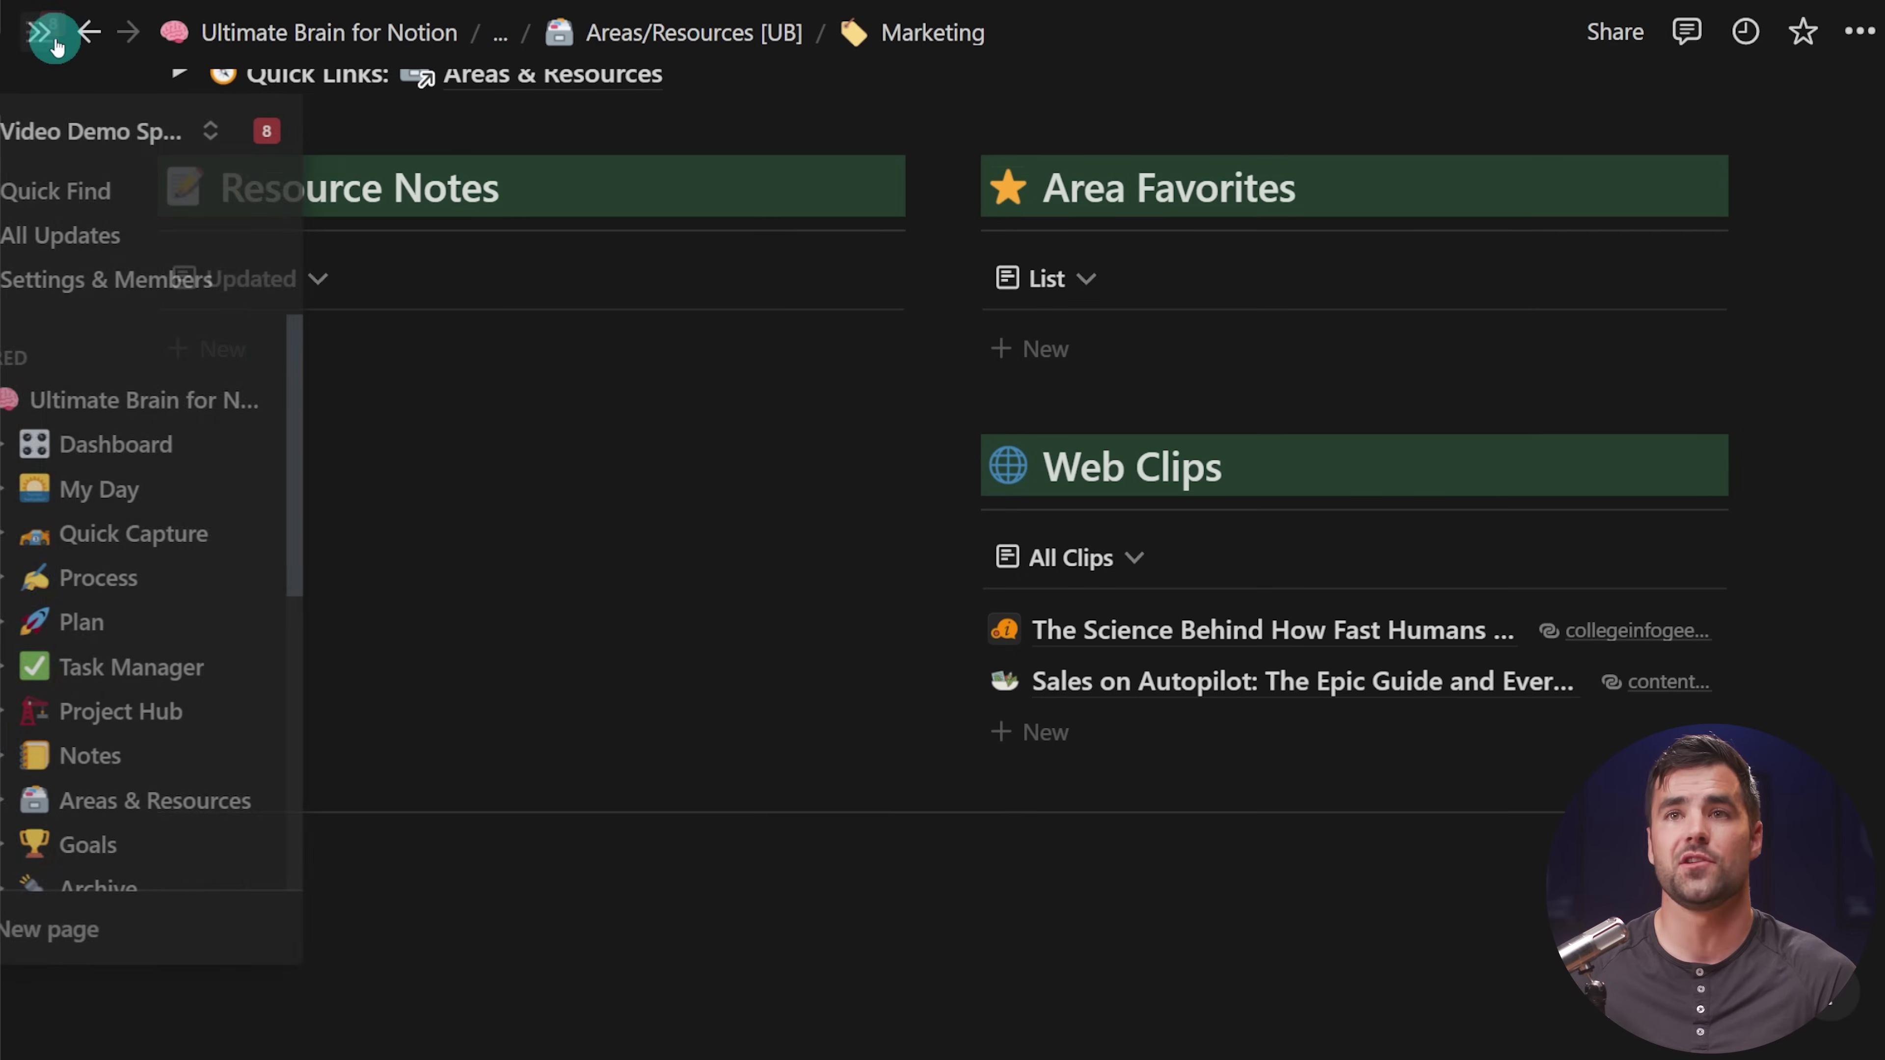
pyautogui.click(39, 32)
pyautogui.click(78, 39)
pyautogui.click(214, 170)
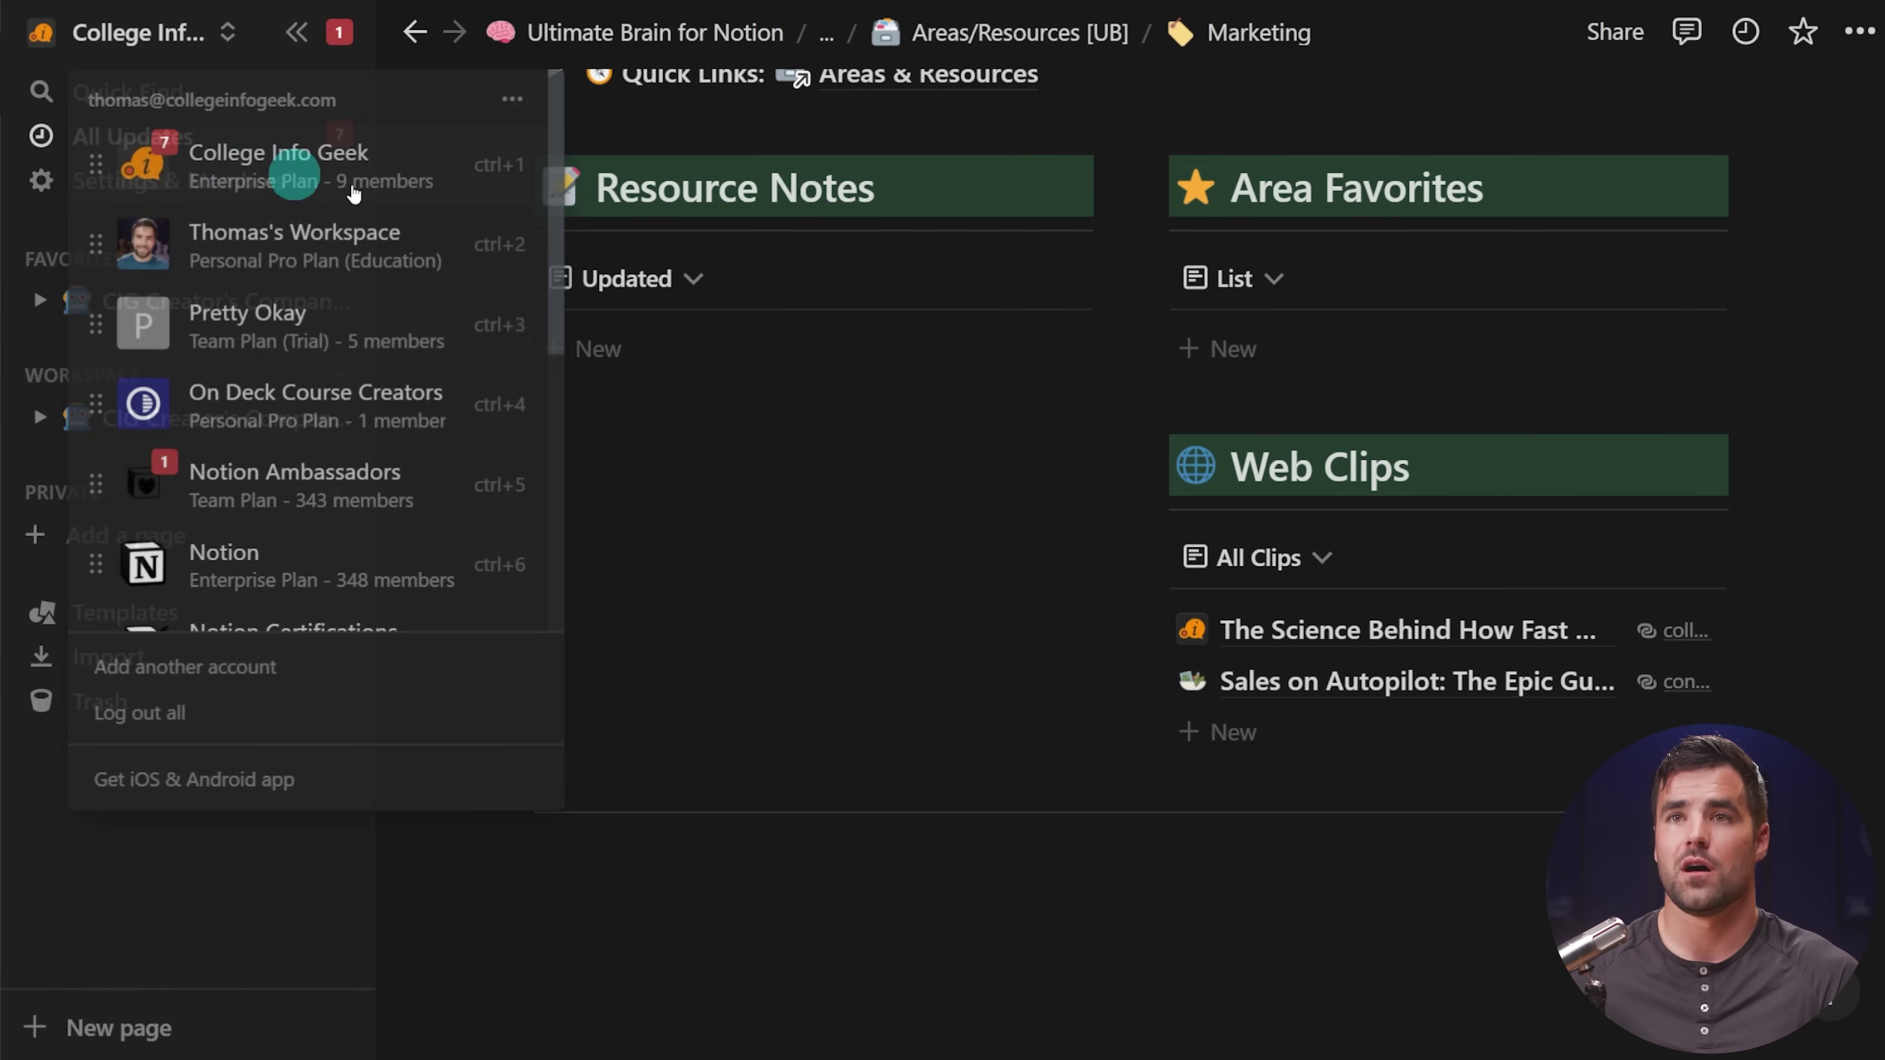
# Open the Readwise page from the favorites and look through the article list in Readwise Highlights.
pyautogui.scroll(-8, 289, 479)
pyautogui.scroll(1, 291, 489)
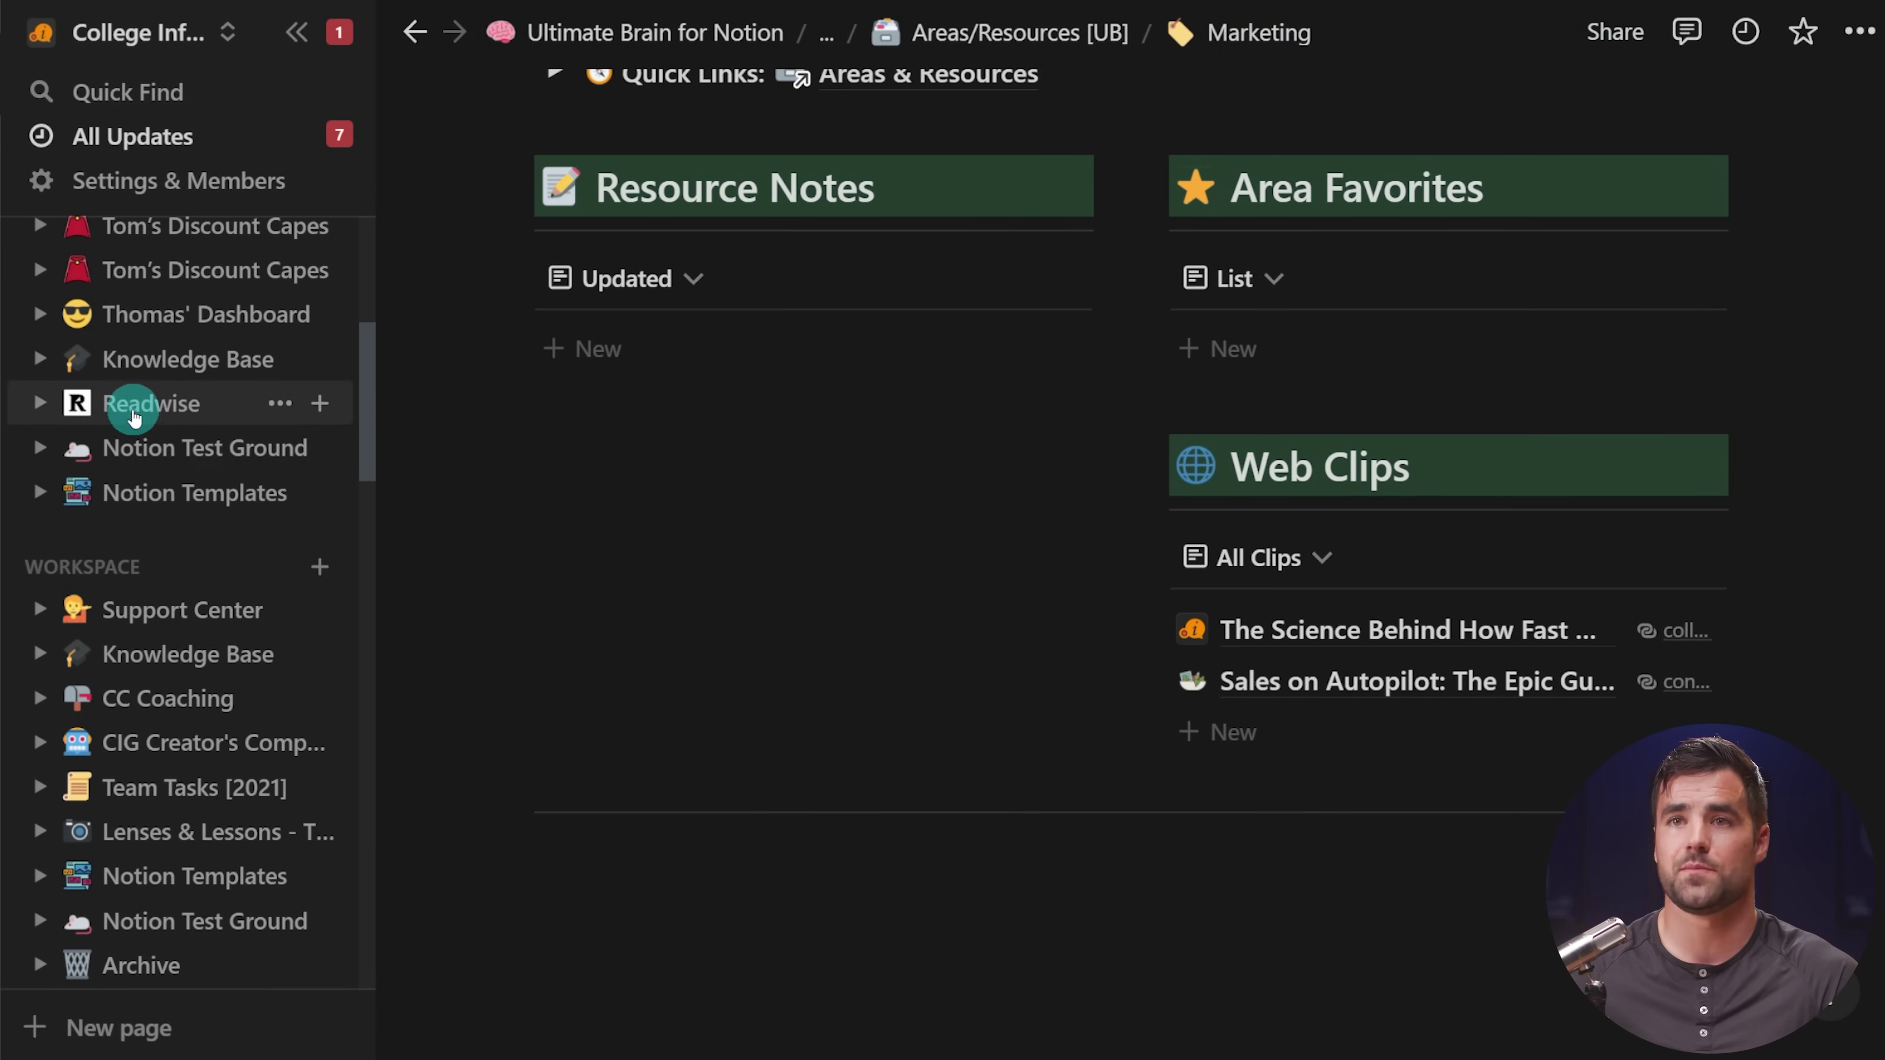
pyautogui.click(133, 412)
pyautogui.scroll(-5, 960, 737)
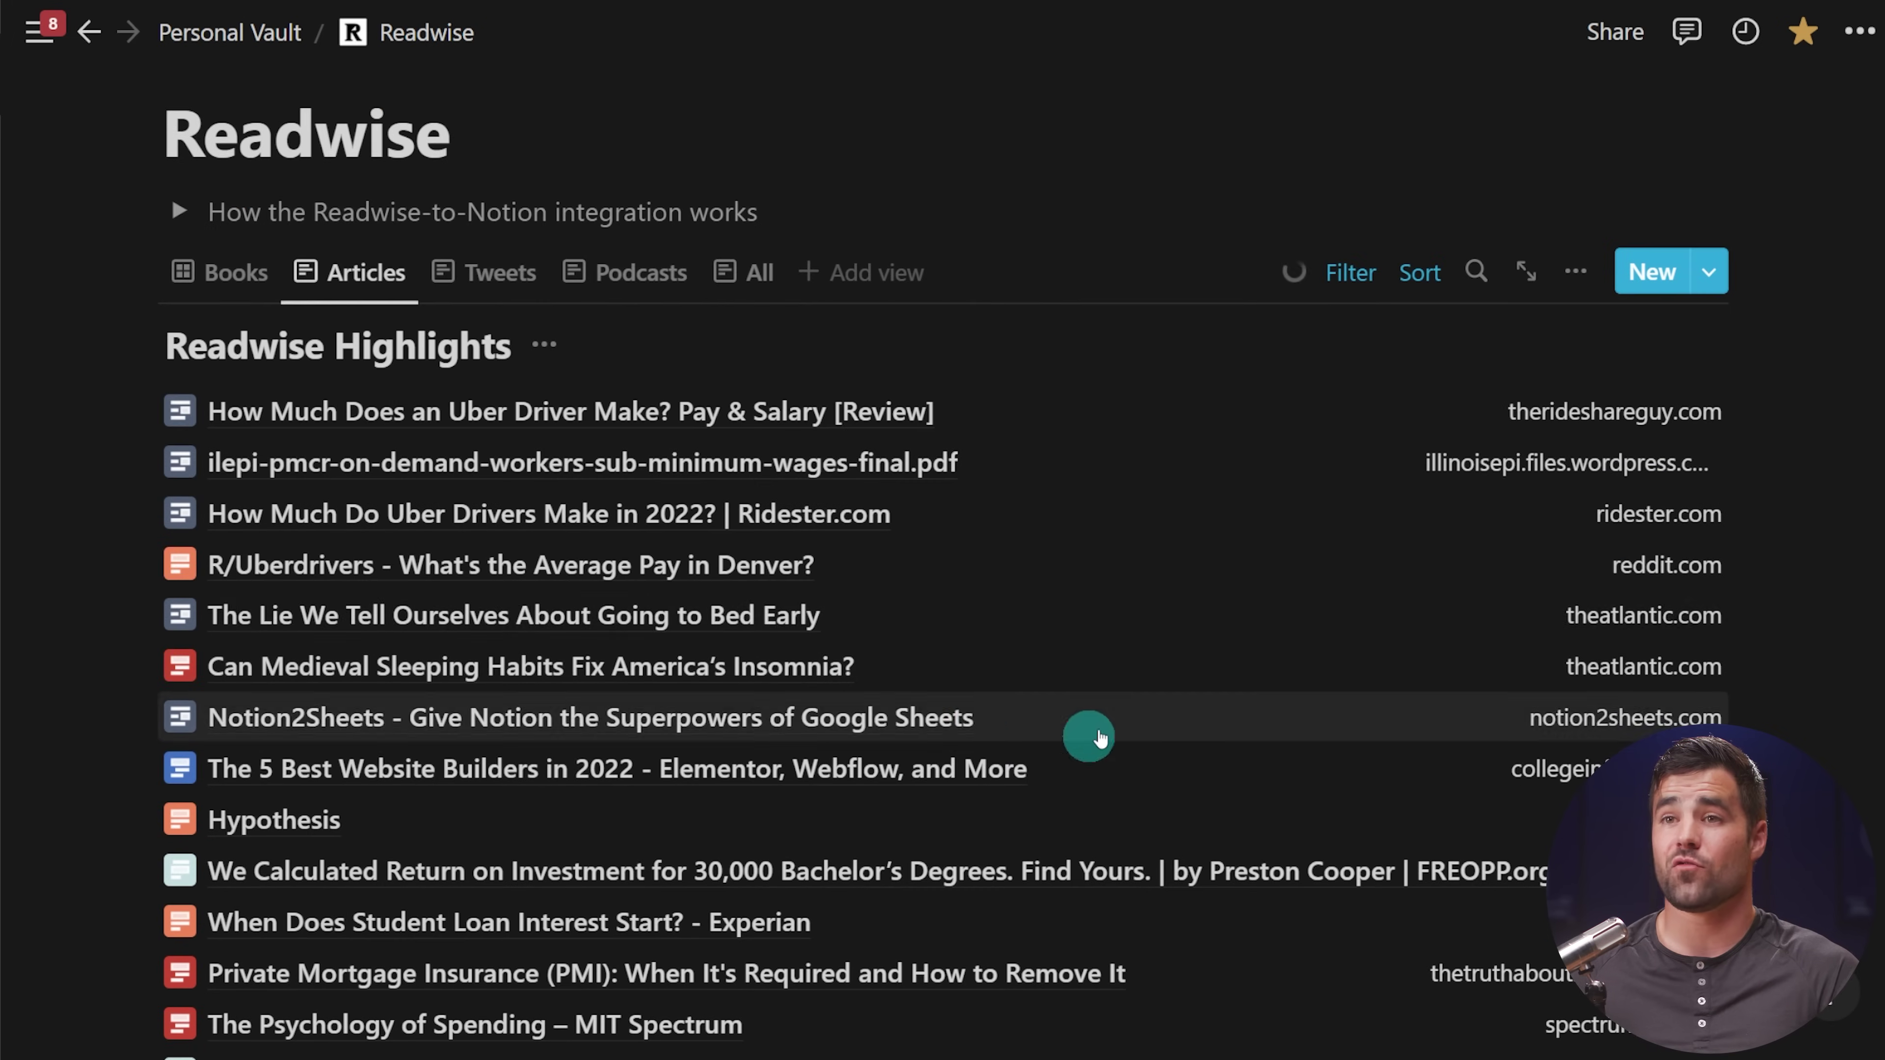
pyautogui.scroll(-1, 482, 817)
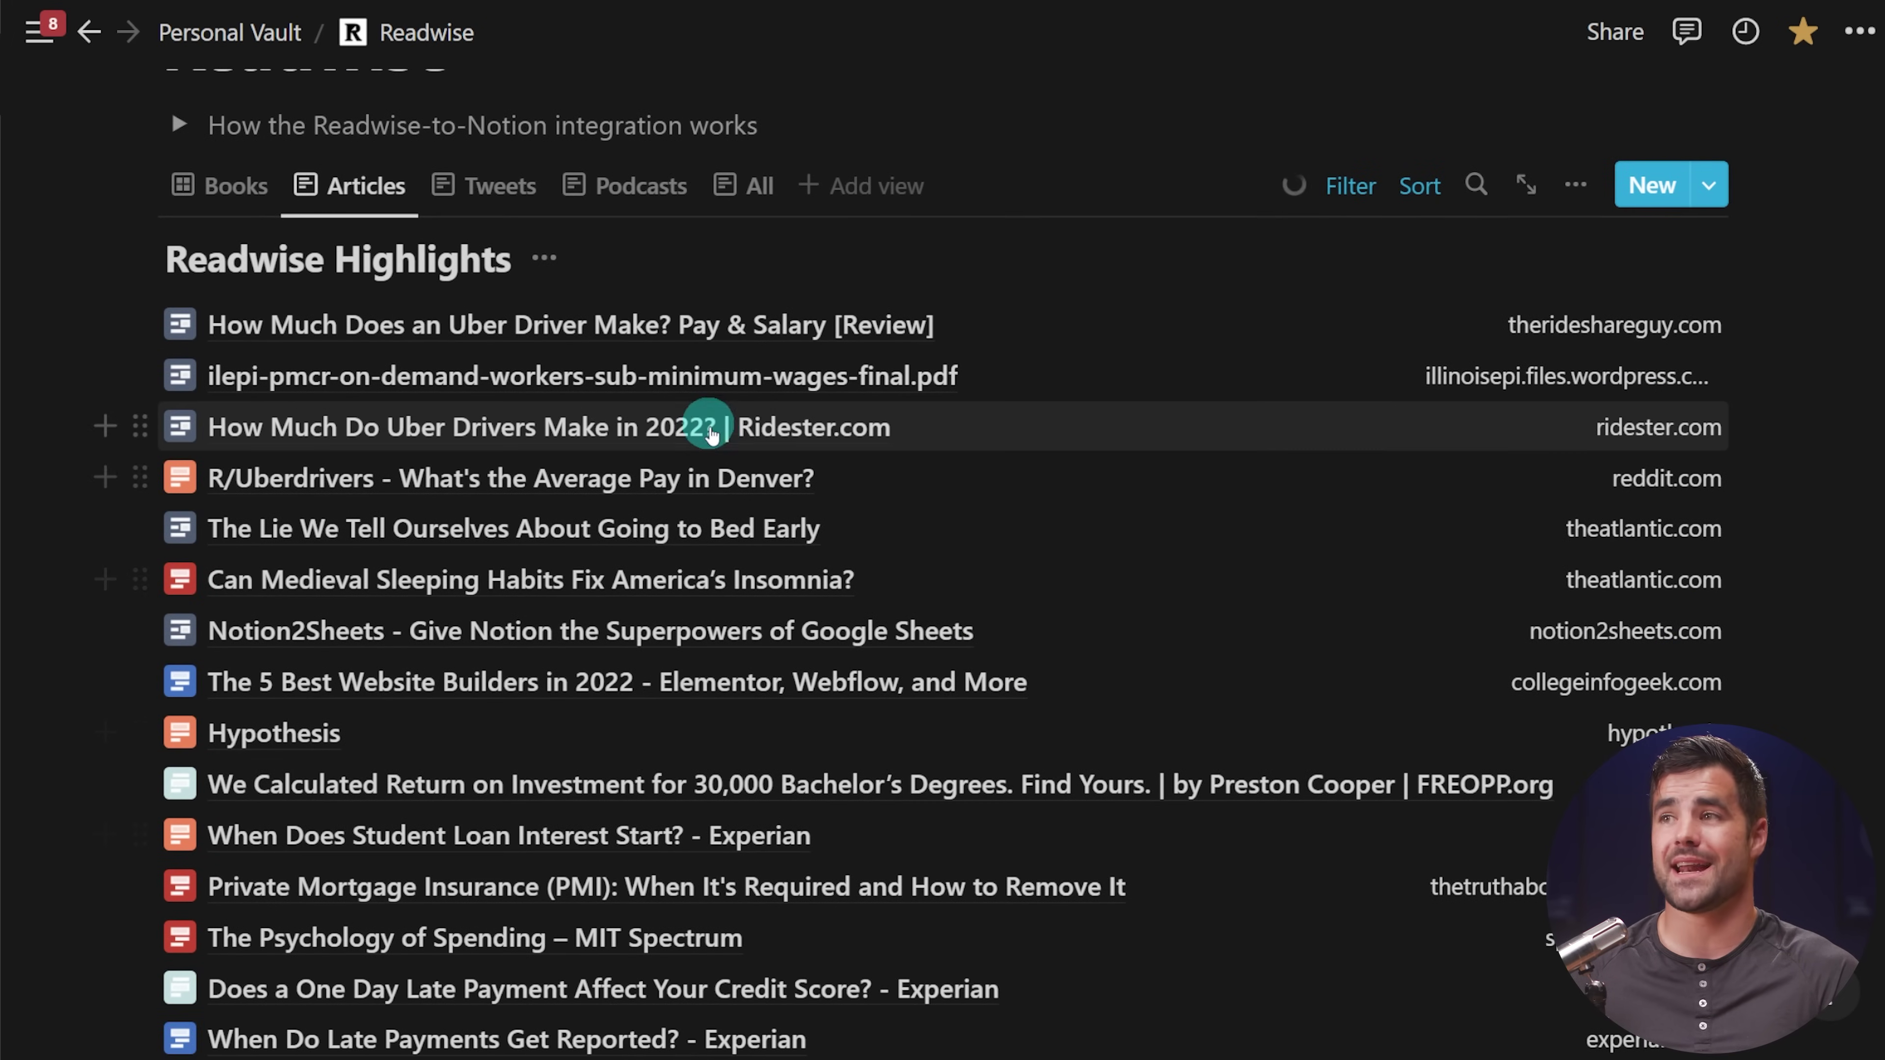